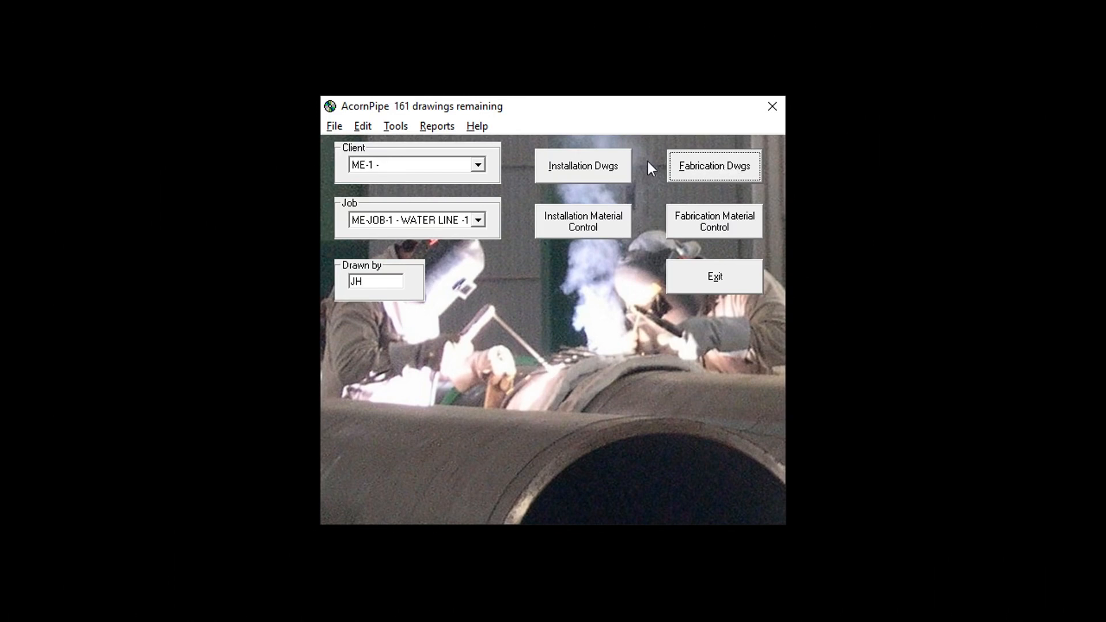
# Open the job's CARB02.spec specification for editing and set its maximum SW/TH size to 1-1/2 - 40mm.
pyautogui.click(368, 129)
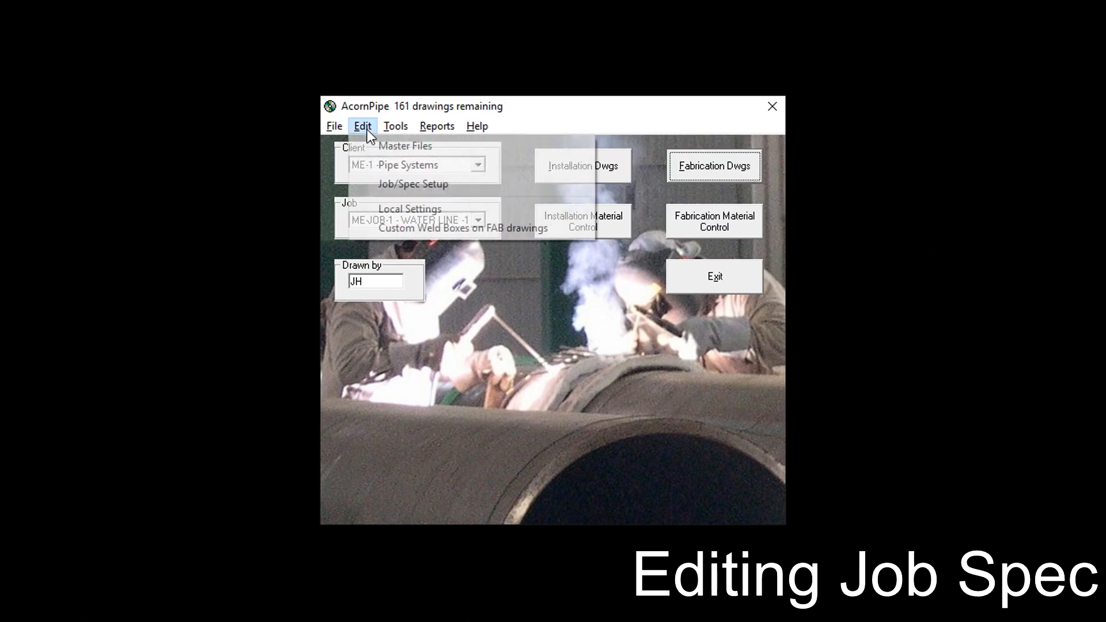
pyautogui.click(429, 184)
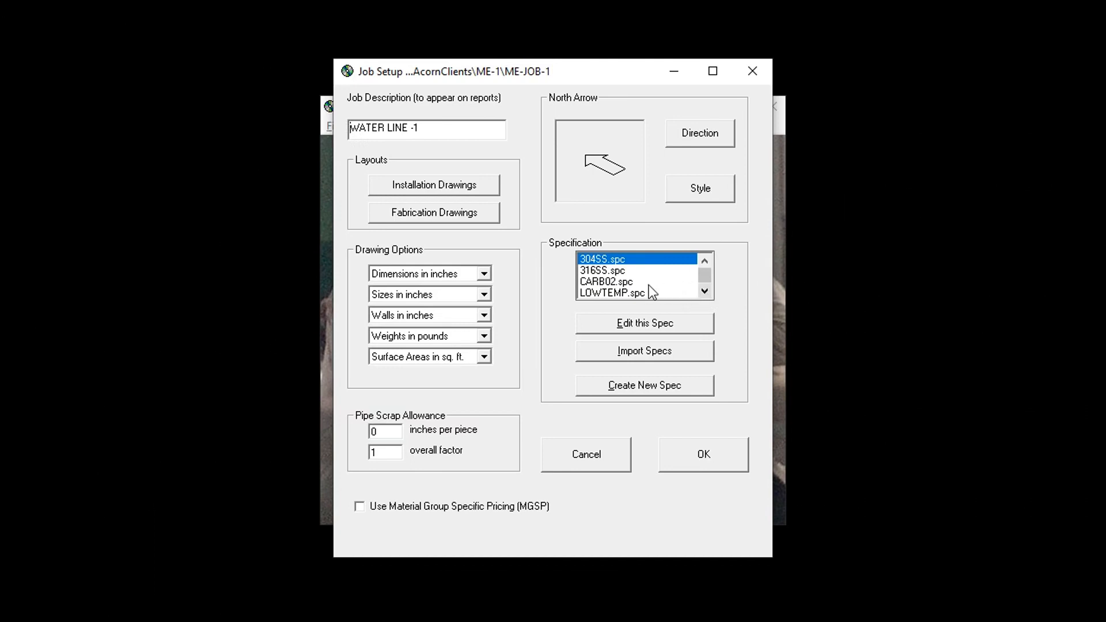
pyautogui.click(621, 285)
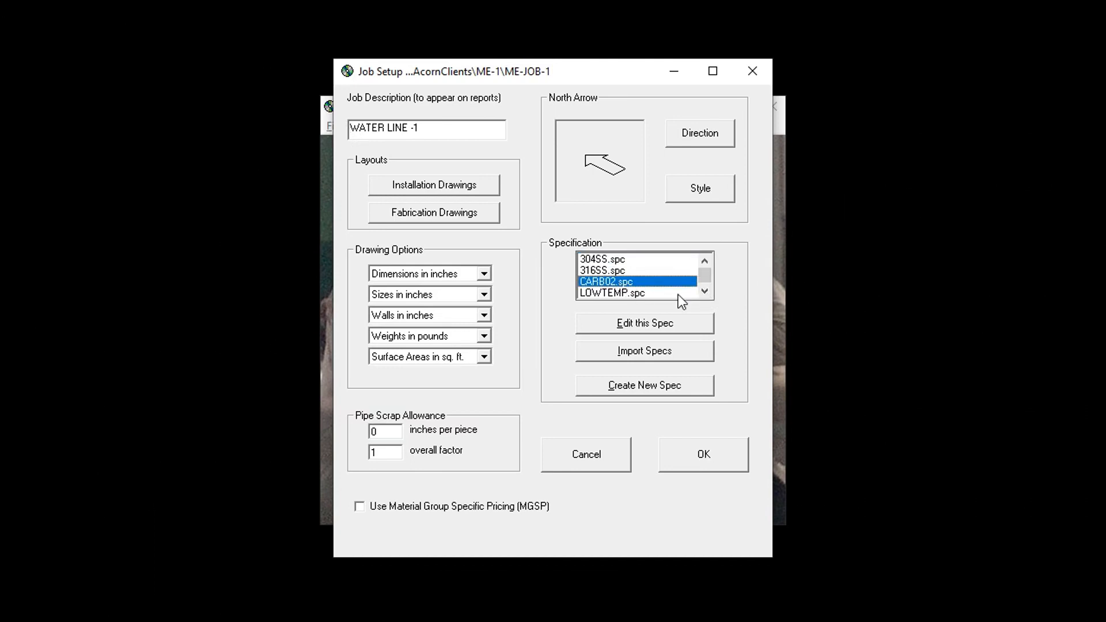
pyautogui.click(655, 322)
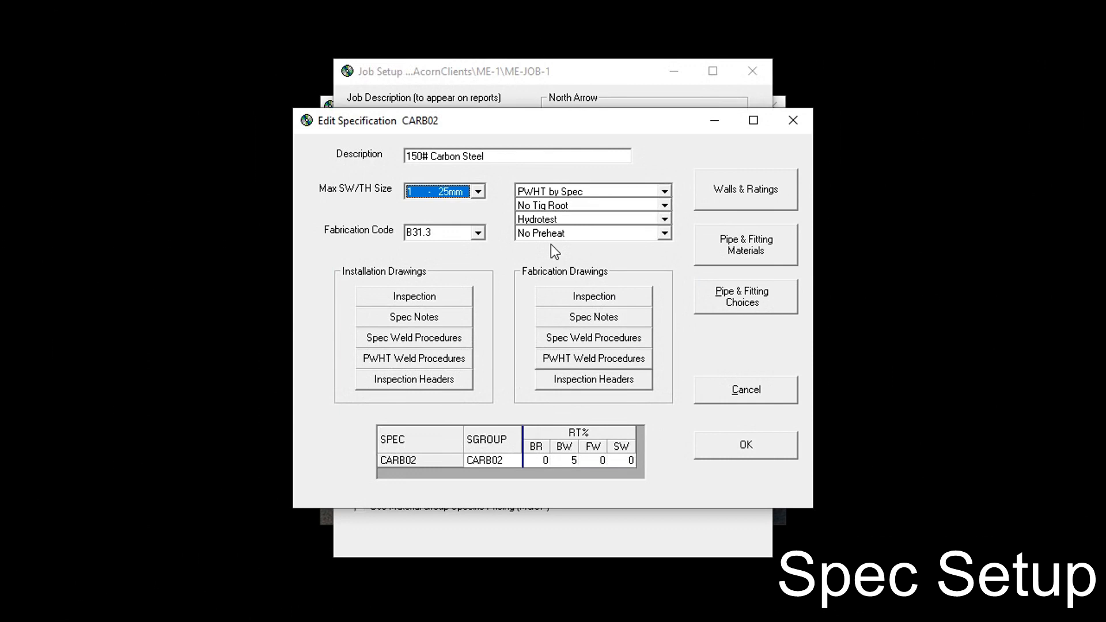
pyautogui.click(478, 192)
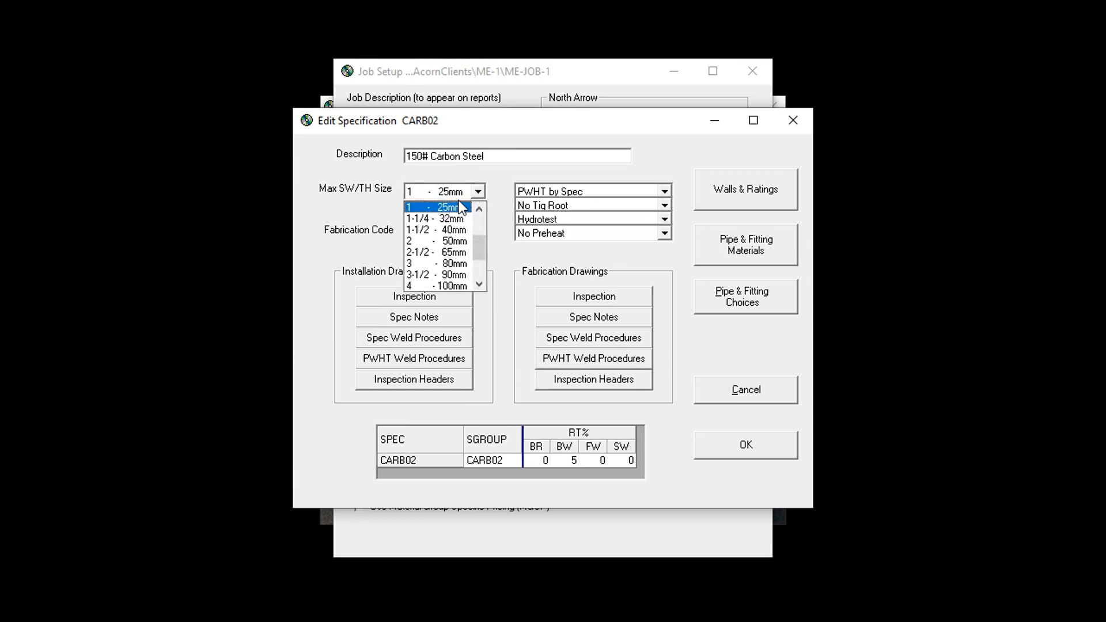
pyautogui.click(437, 233)
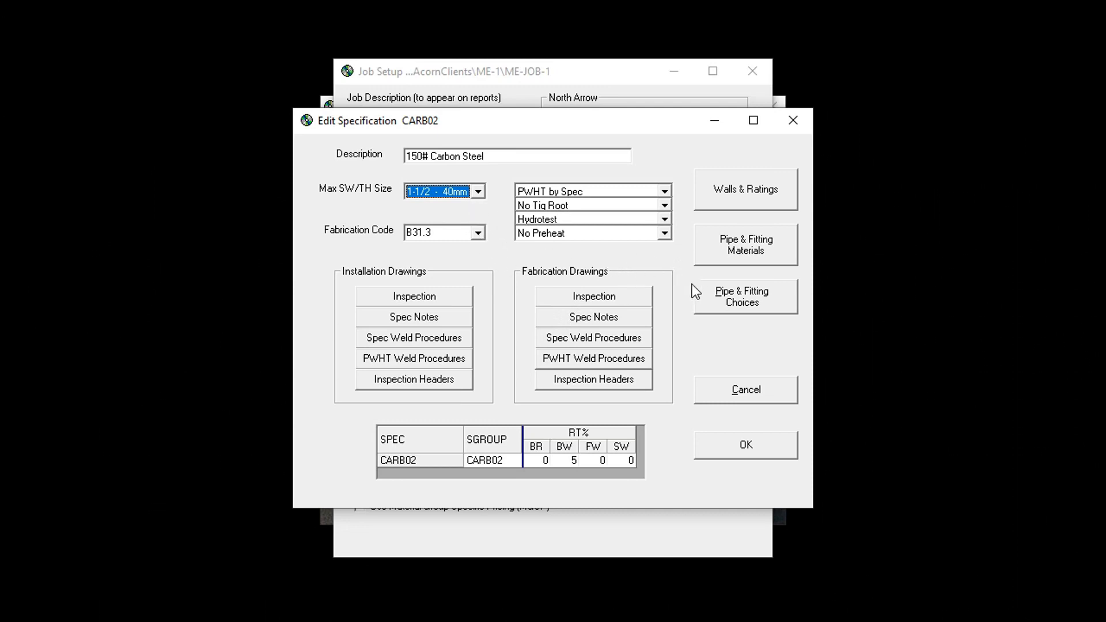
# In the fabrication drawings' inspection texts, enter 5 % for RT and 100% for Visual.
pyautogui.click(612, 298)
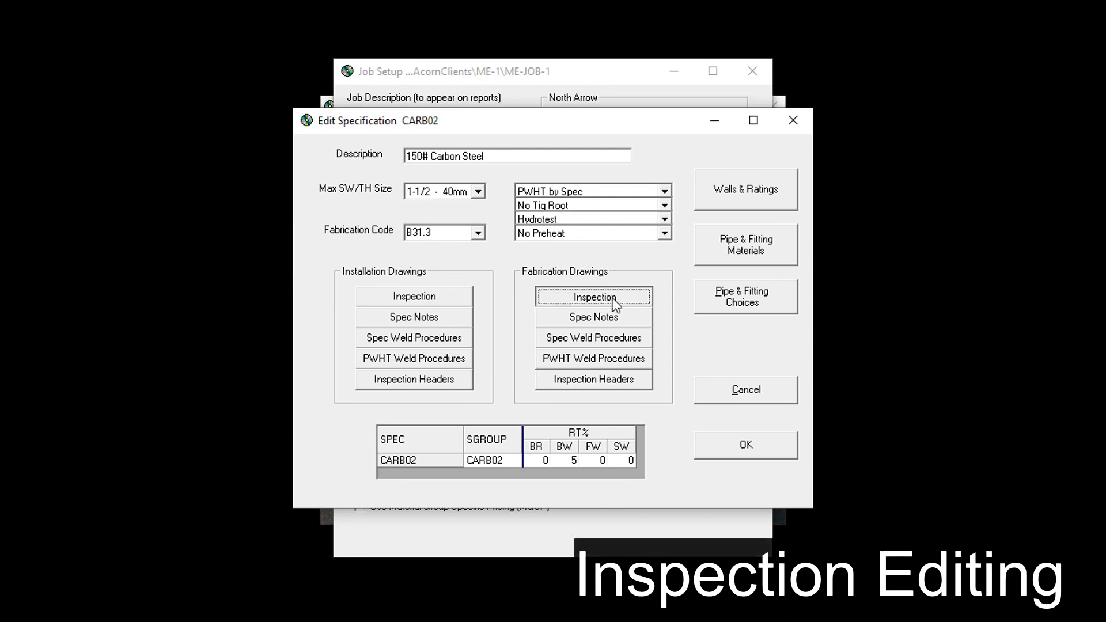
pyautogui.click(635, 307)
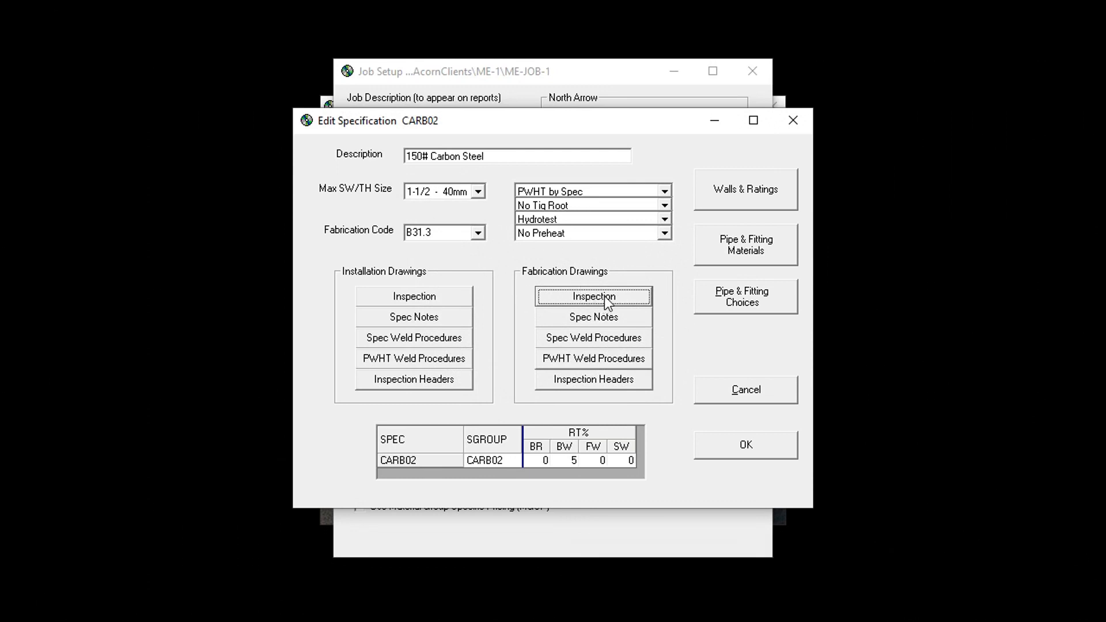
pyautogui.click(606, 302)
pyautogui.click(535, 304)
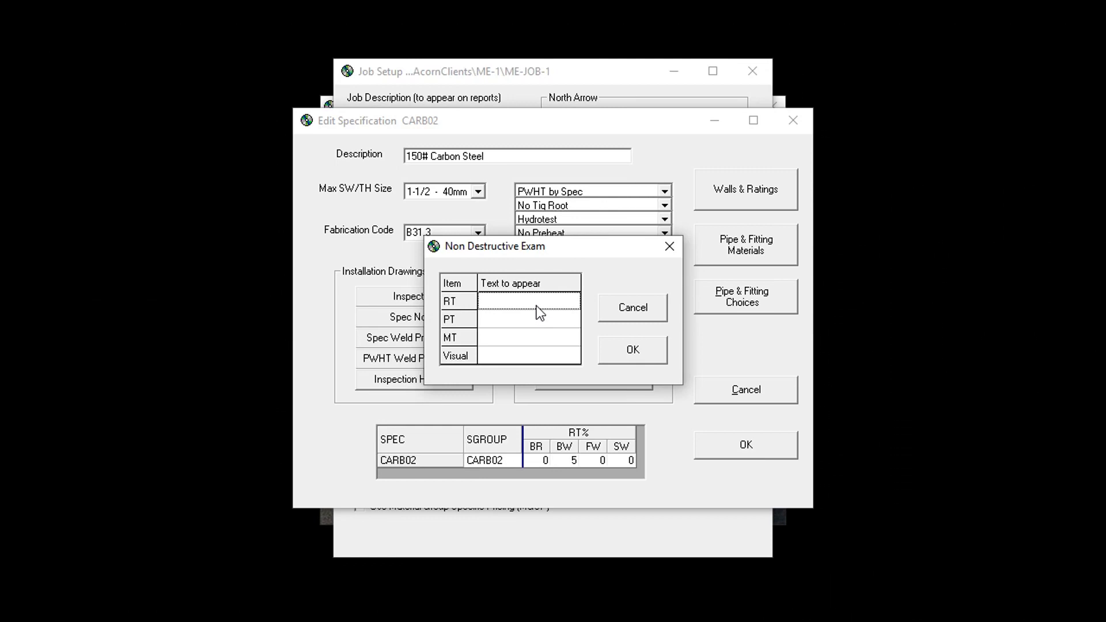
pyautogui.write('5')
pyautogui.write('%')
pyautogui.click(528, 353)
pyautogui.write('100%')
# Enter N/A for PT and 5 % for MT in the inspection texts and accept them.
pyautogui.press('Up')
pyautogui.press('Up')
pyautogui.write('N')
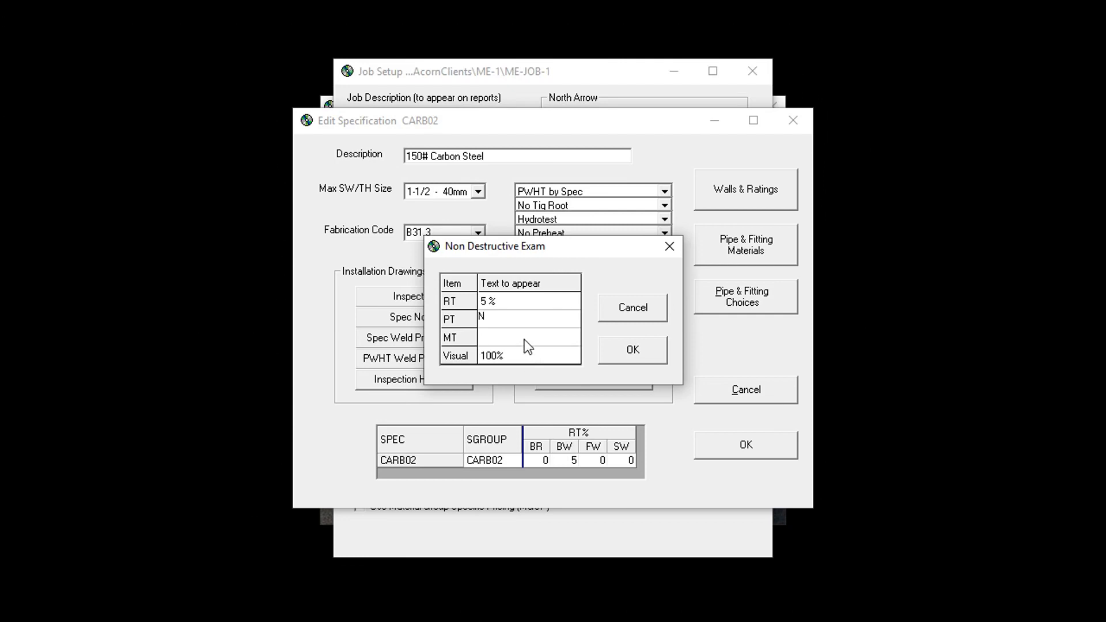
pyautogui.write('/A')
pyautogui.click(525, 339)
pyautogui.write('5 %')
pyautogui.click(635, 355)
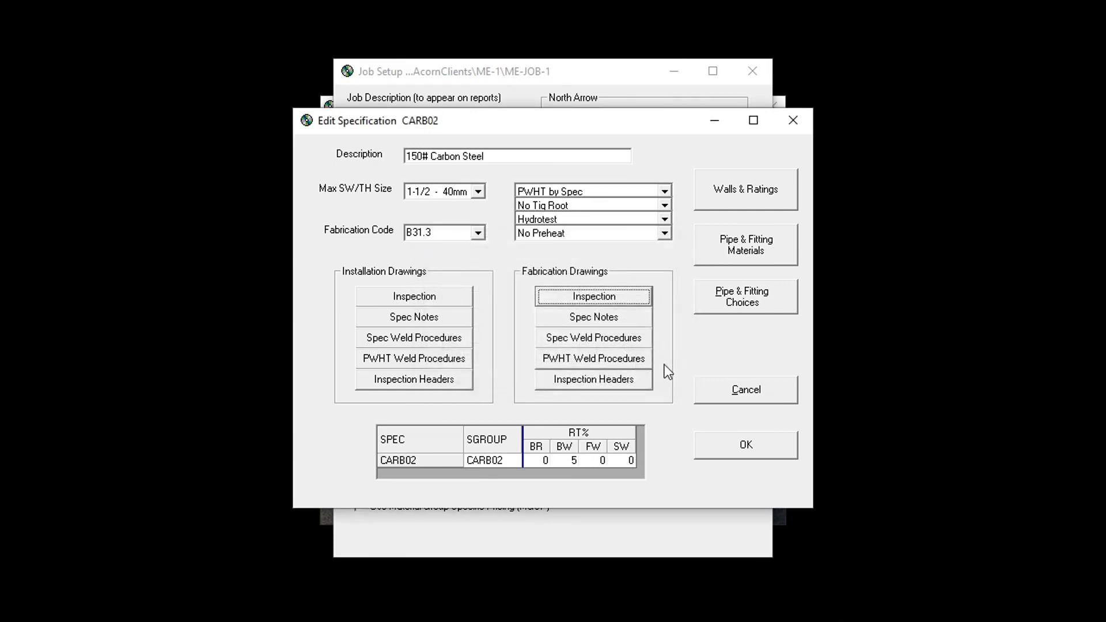
# Give the fabrication spec notes the heading "NOTES:" and first line "1. GUSSET ALL OLET BRANCHES WITH 3/4" X 1/4" FLATB".
pyautogui.click(597, 316)
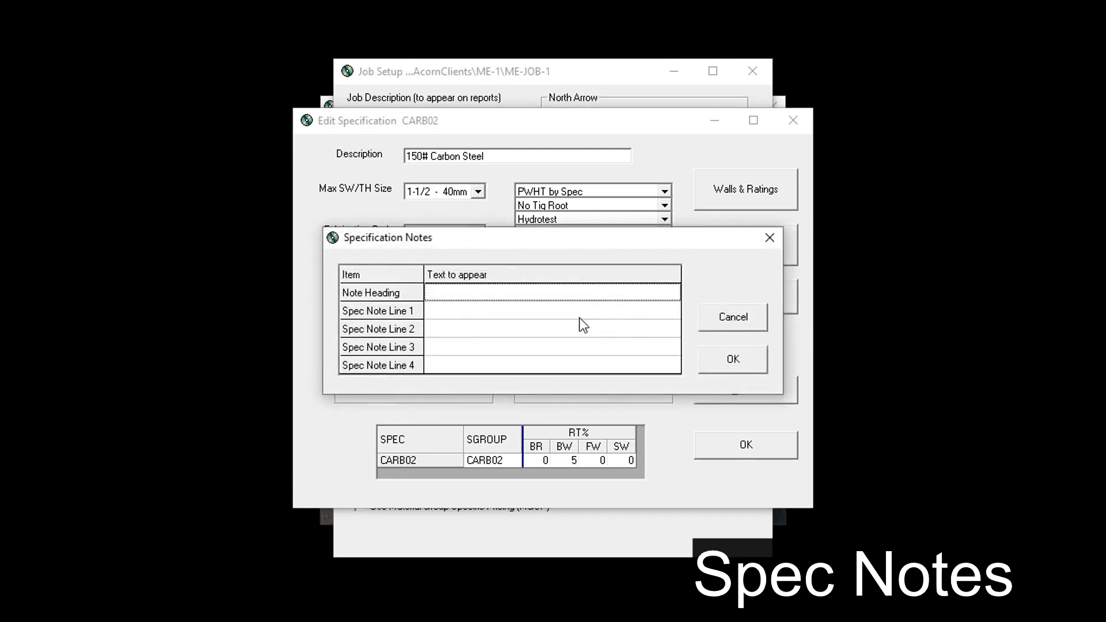
pyautogui.write('NOTES:')
pyautogui.press('Return')
pyautogui.write('1. GUSSET ALL OLET BRANCHES WITH 3/4" X 1/4" FLATB')
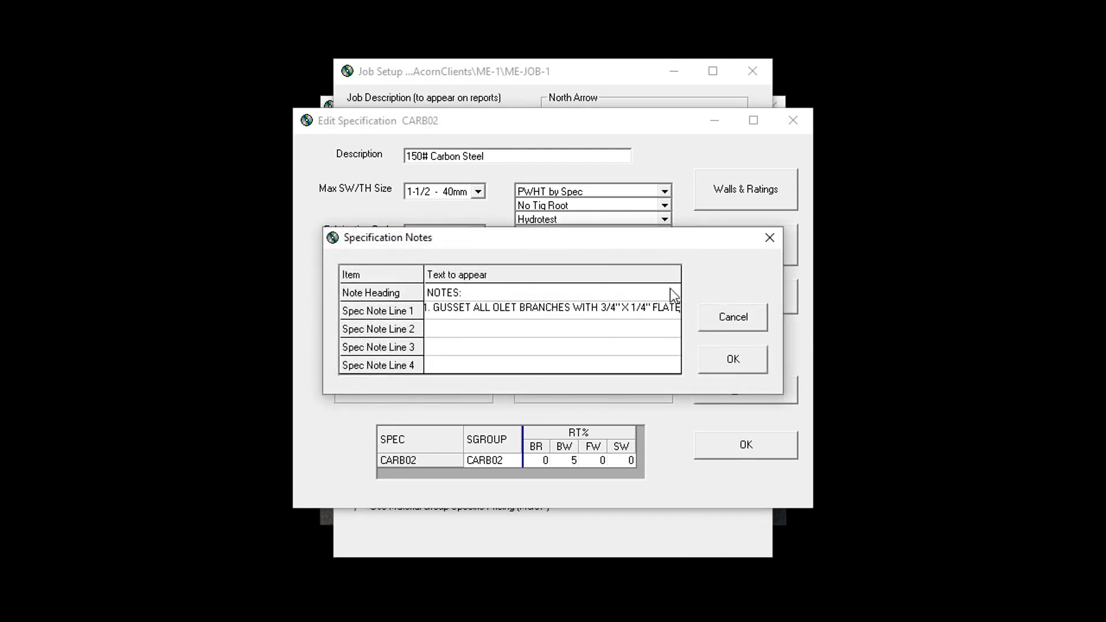
pyautogui.click(734, 359)
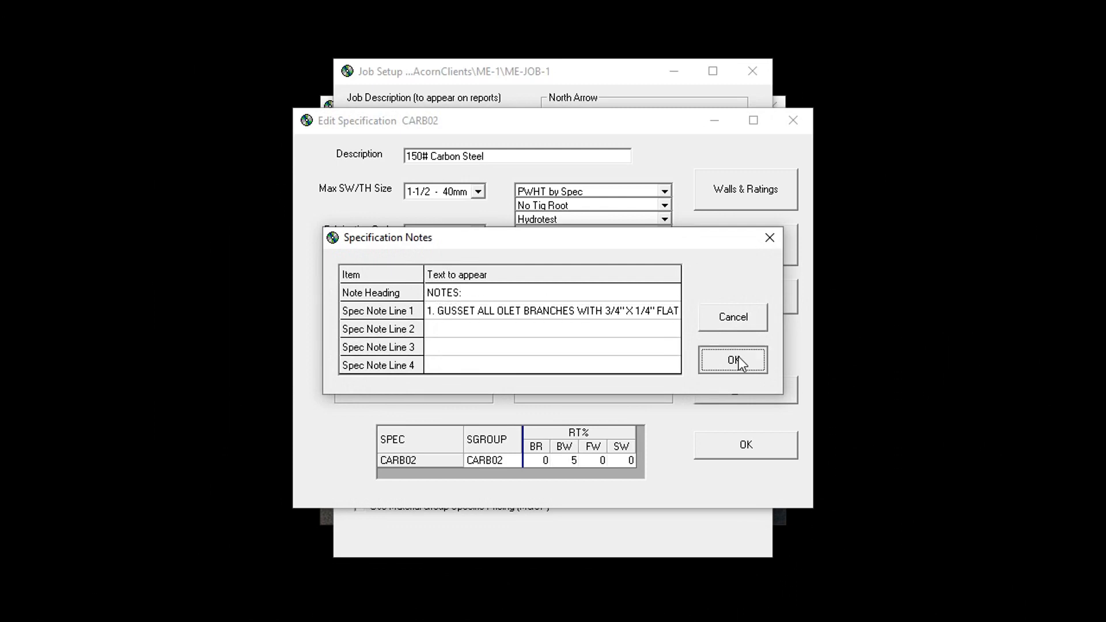
# Enter COM1-A as the 1st procedure in the fabrication drawings' spec weld procedures and accept it.
pyautogui.click(603, 338)
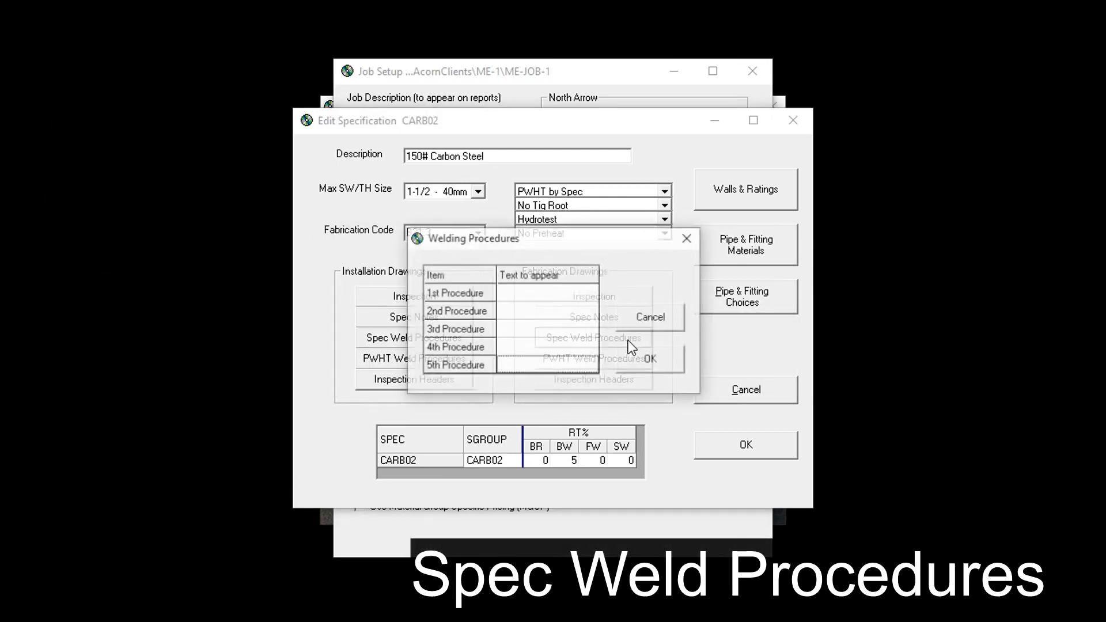
pyautogui.click(541, 295)
pyautogui.write('co')
pyautogui.press('BackSpace')
pyautogui.press('BackSpace')
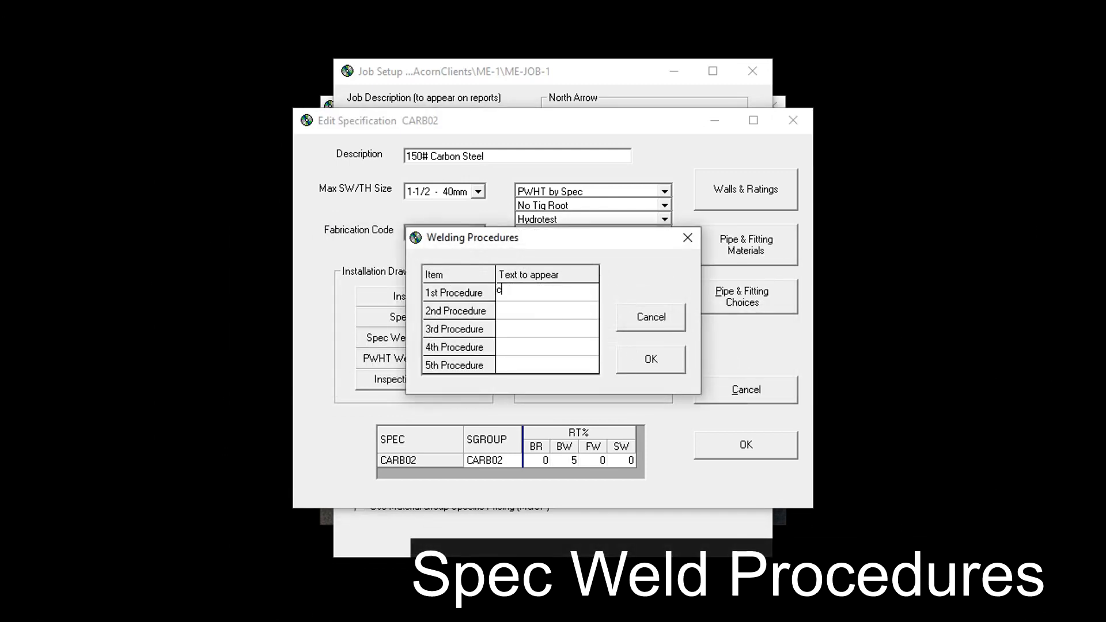
pyautogui.write('COM1-A')
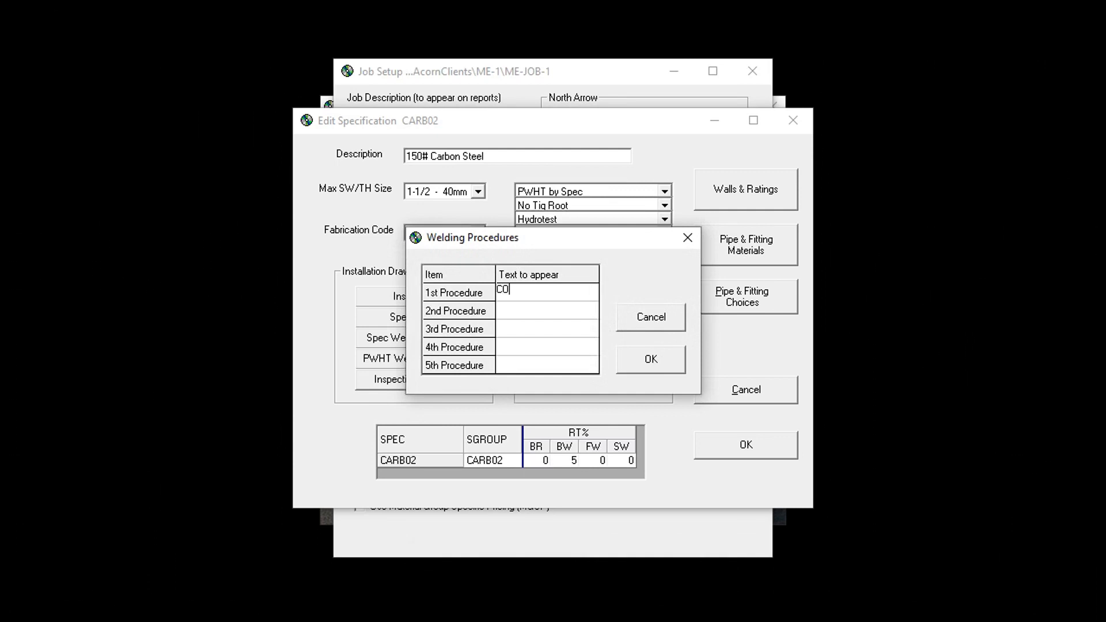
pyautogui.click(647, 361)
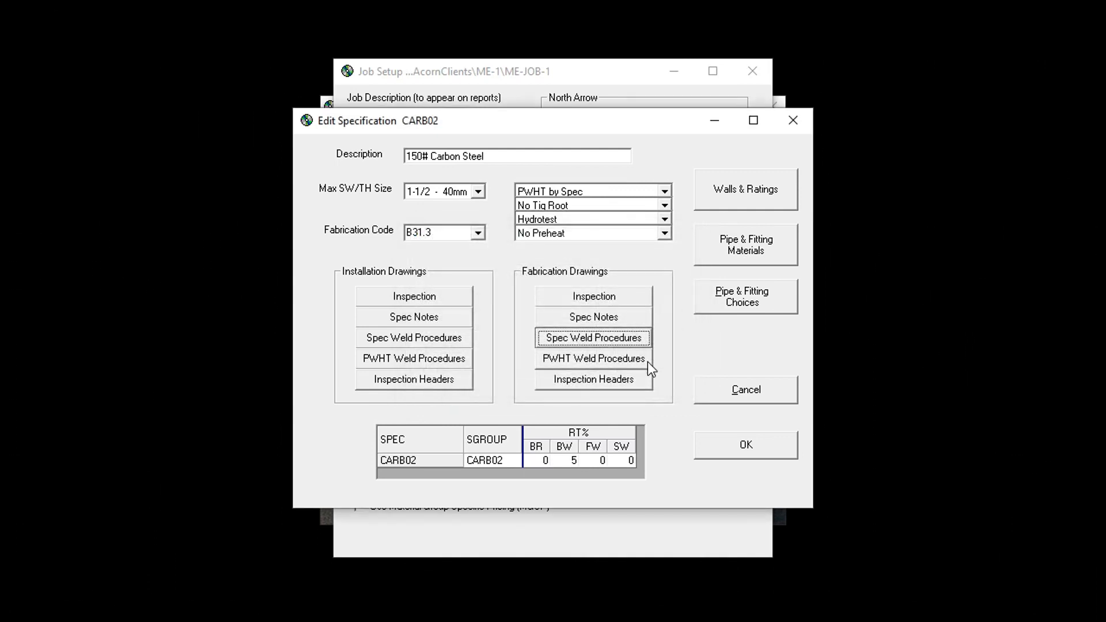
# Open the walls and ratings table of the CARB02 specification.
pyautogui.click(750, 201)
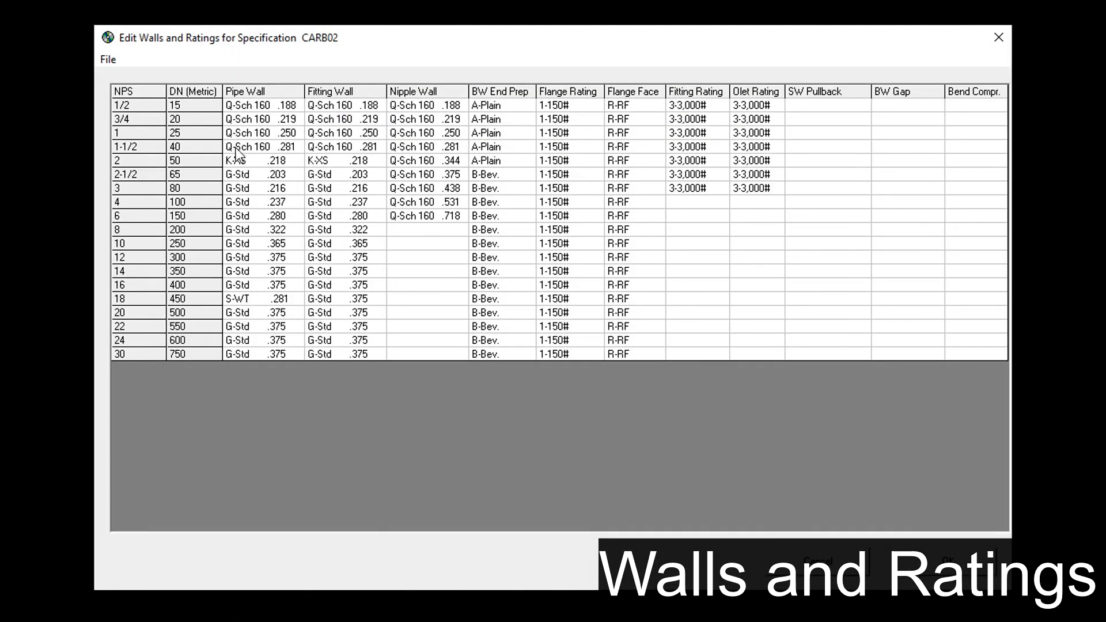
# Set the pipe wall individually to K-XS for the 1-1/2, 1, 3/4 and 1/2 sizes.
pyautogui.click(265, 147)
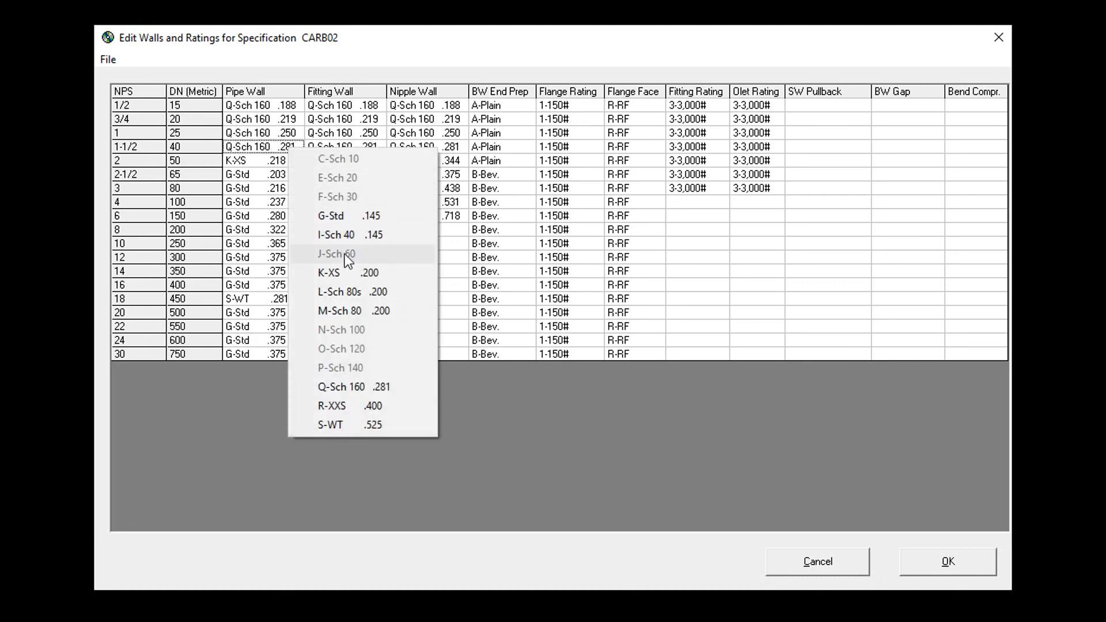
pyautogui.click(345, 273)
pyautogui.click(281, 134)
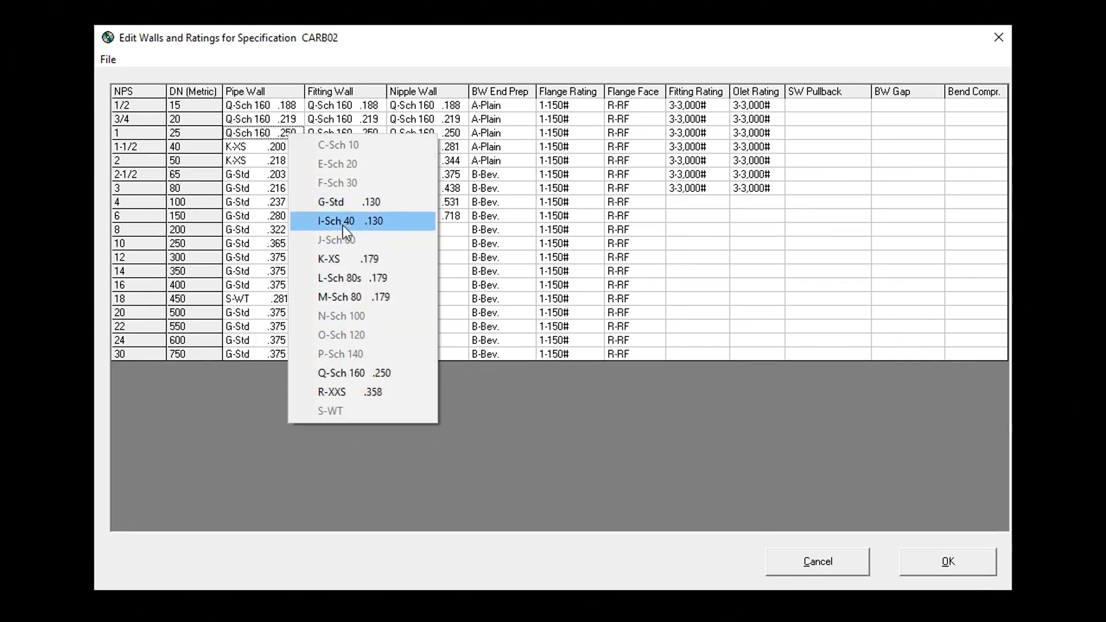
pyautogui.click(339, 262)
pyautogui.click(287, 120)
pyautogui.click(336, 246)
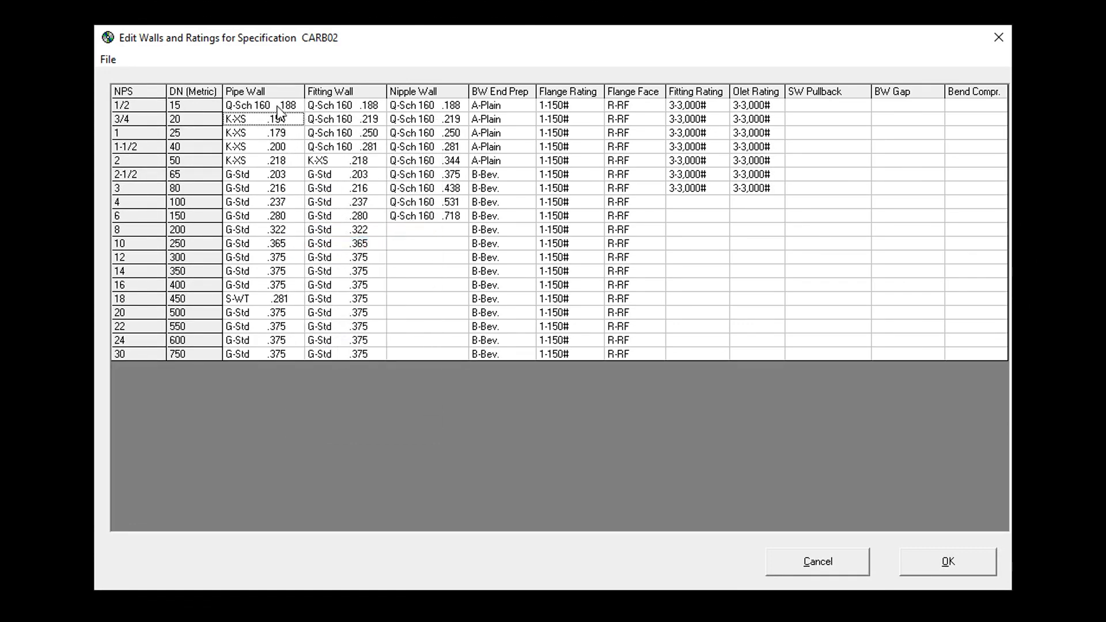
pyautogui.click(283, 105)
pyautogui.click(337, 230)
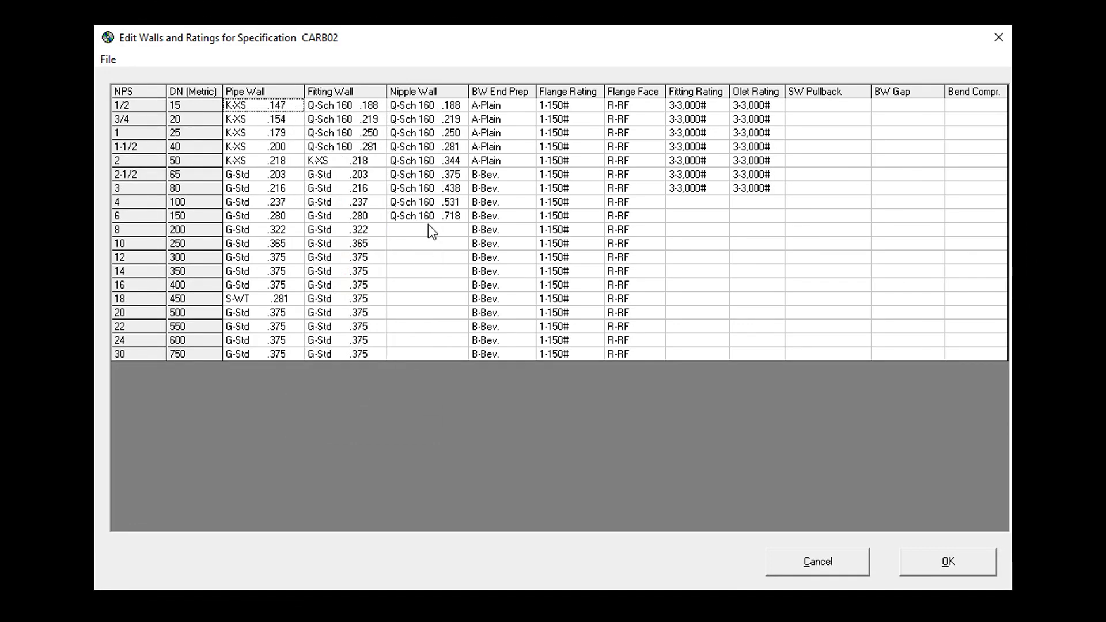
# Clear all pipe walls, and refill them with K-XS for sizes through 2 and G-Std for 2-1/2 through 12.
pyautogui.rightClick(277, 90)
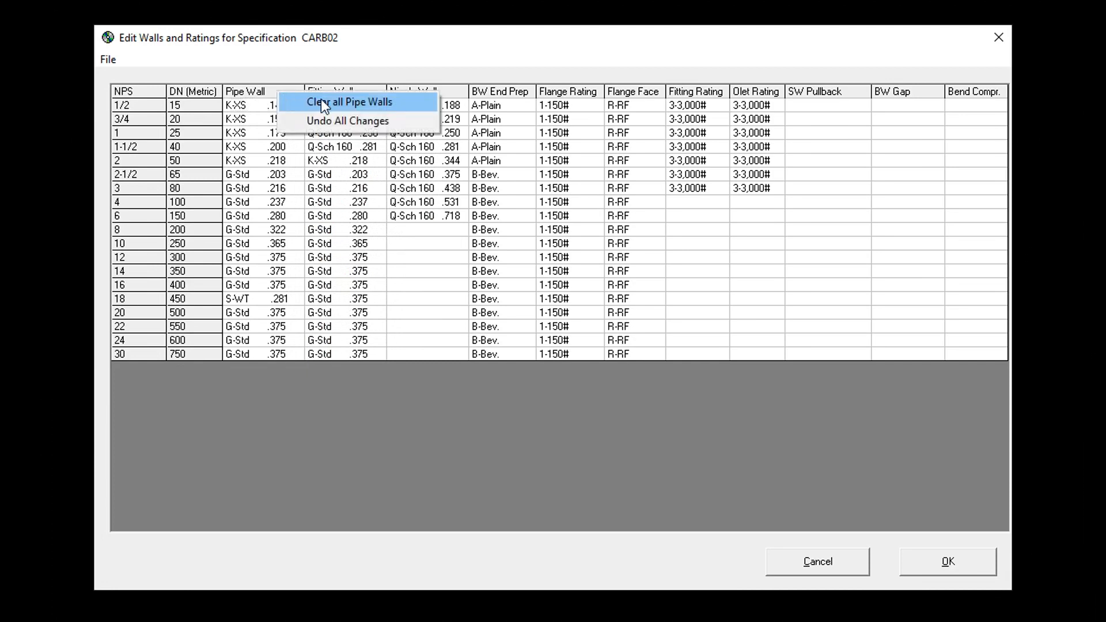
pyautogui.click(320, 102)
pyautogui.click(241, 159)
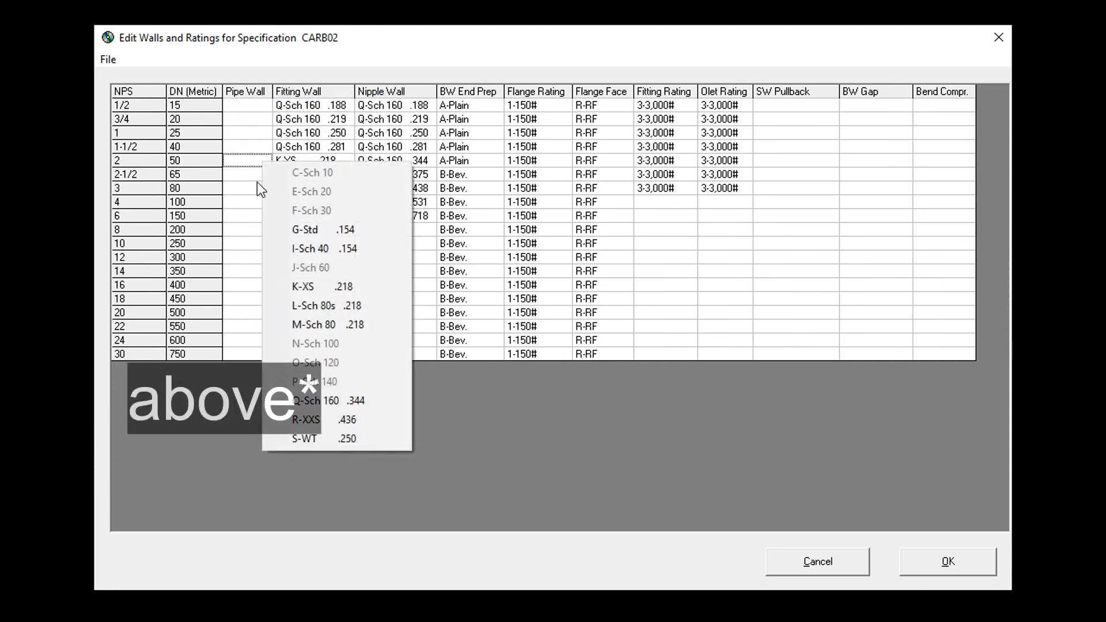
pyautogui.click(324, 284)
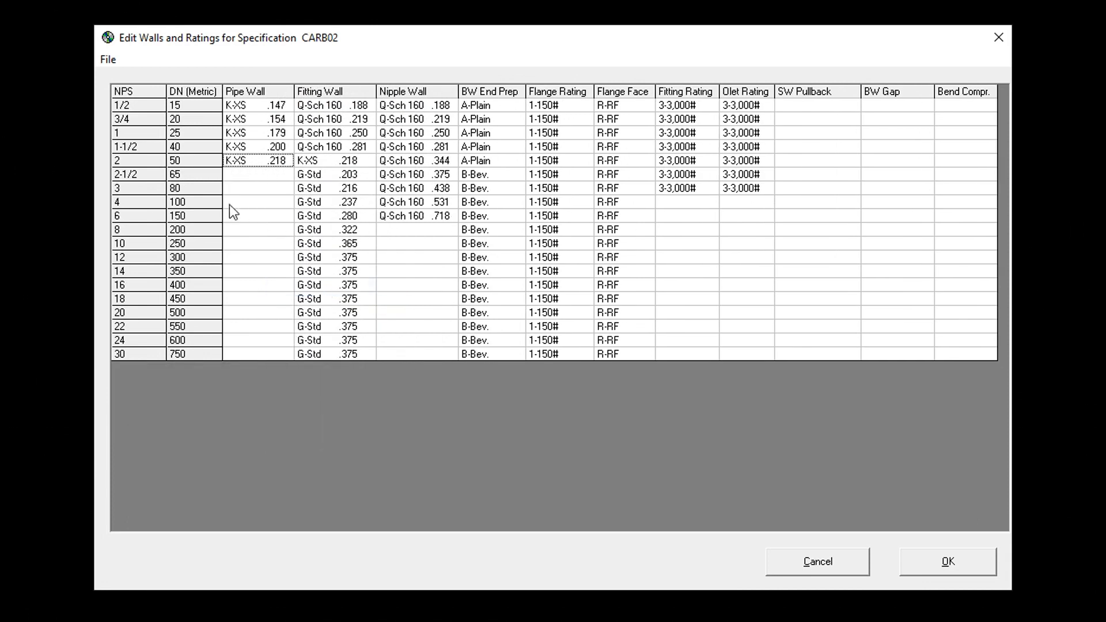
pyautogui.click(240, 257)
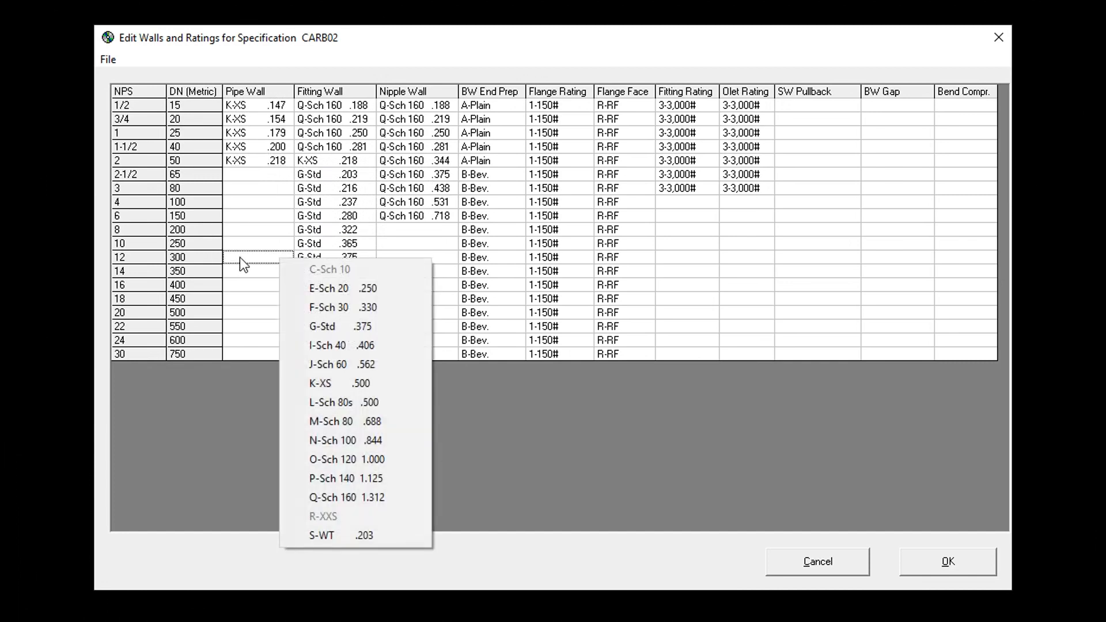
pyautogui.click(340, 325)
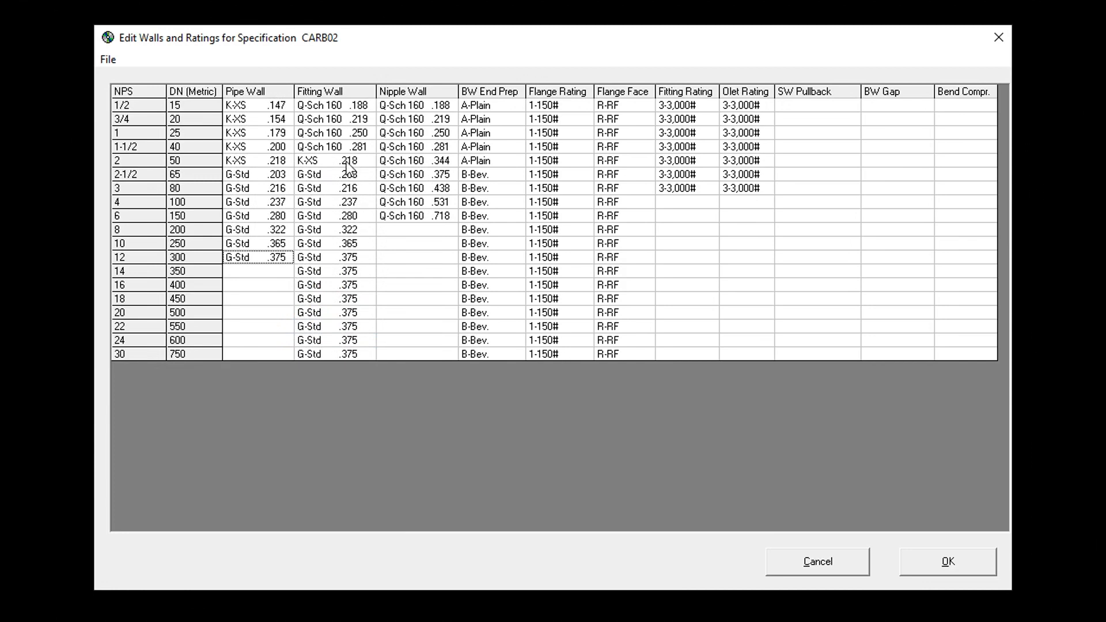
# Replace all fitting walls with K-XS for sizes through 2 and G-Std for 2-1/2 through 12, and accept the table.
pyautogui.rightClick(351, 94)
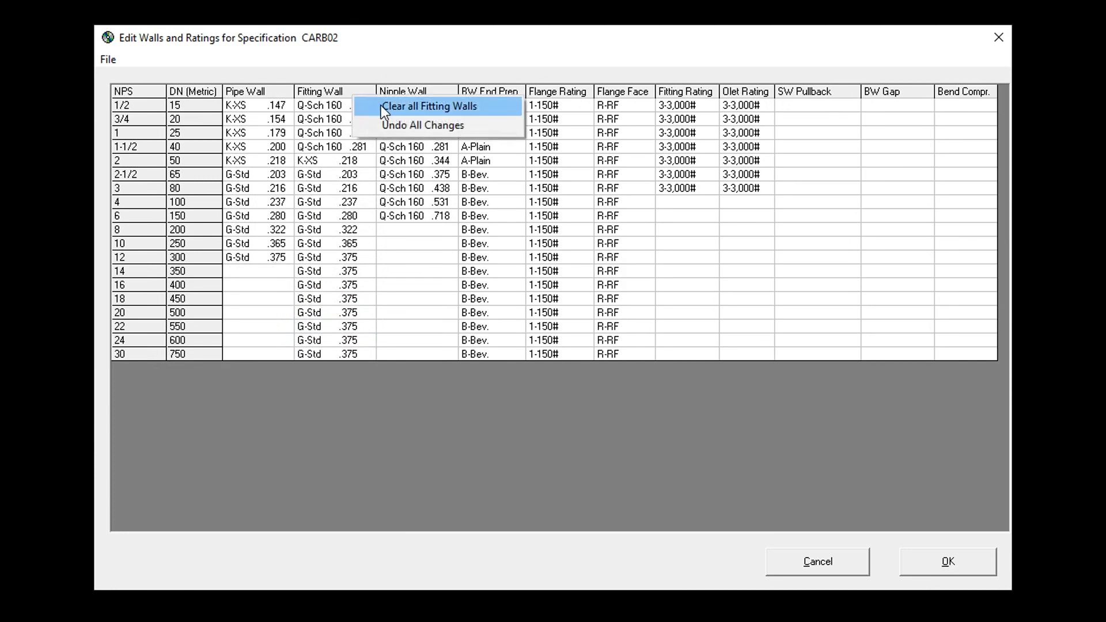
pyautogui.click(381, 105)
pyautogui.click(319, 161)
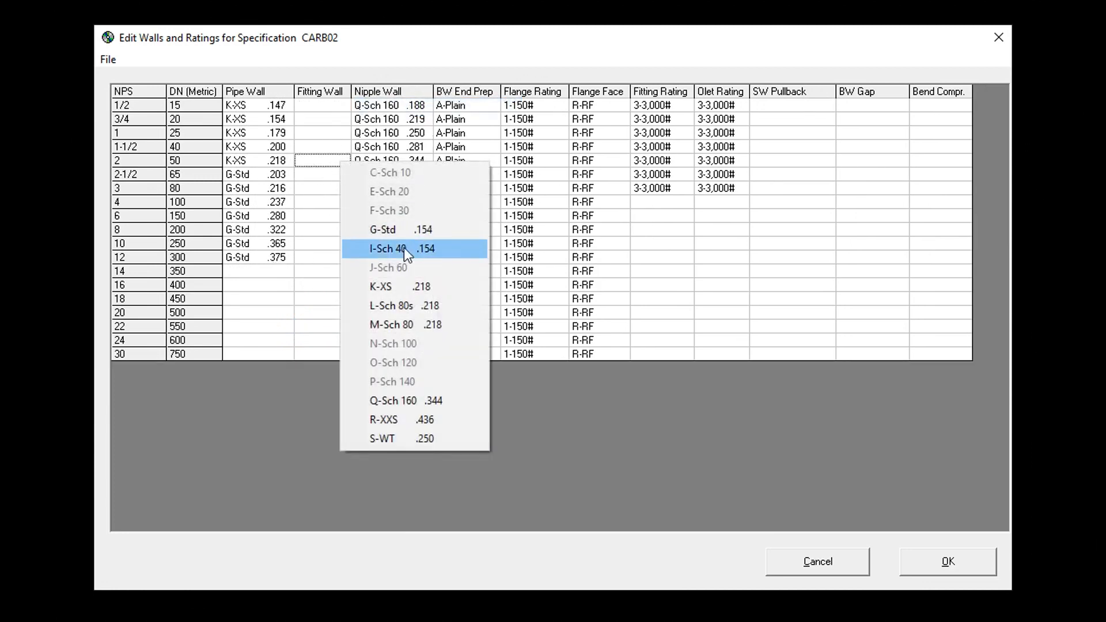
pyautogui.click(398, 286)
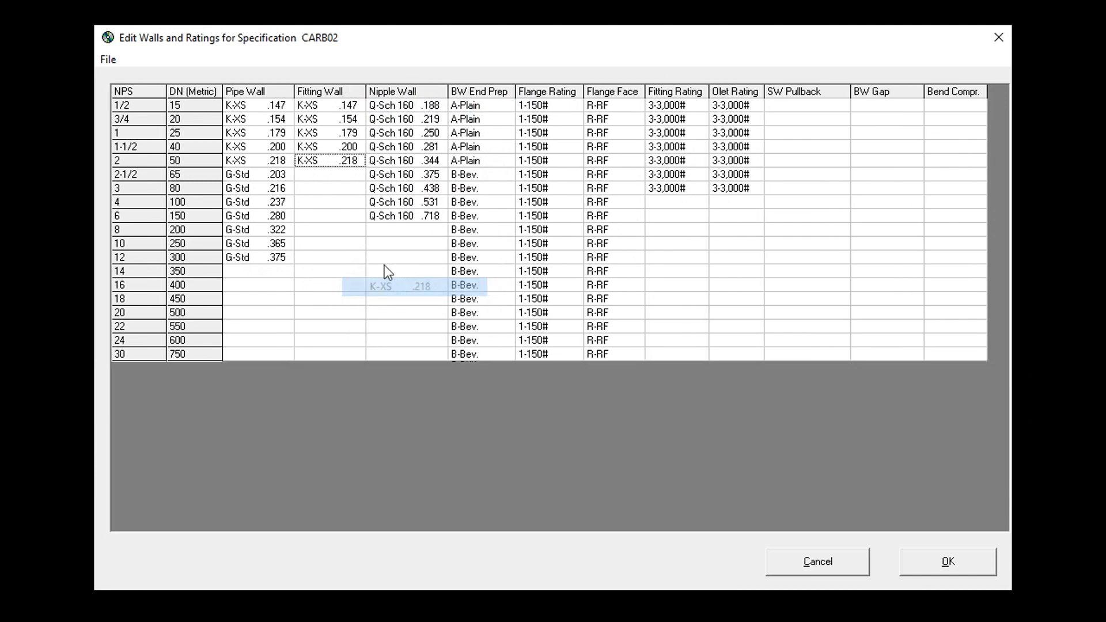
pyautogui.click(327, 258)
pyautogui.click(399, 326)
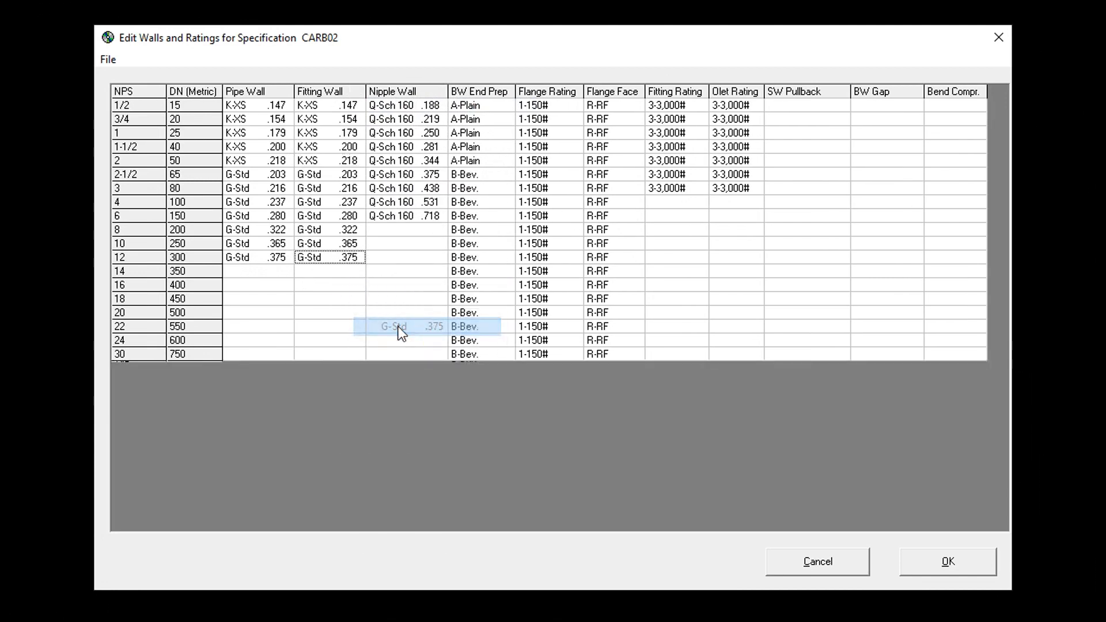
pyautogui.click(941, 566)
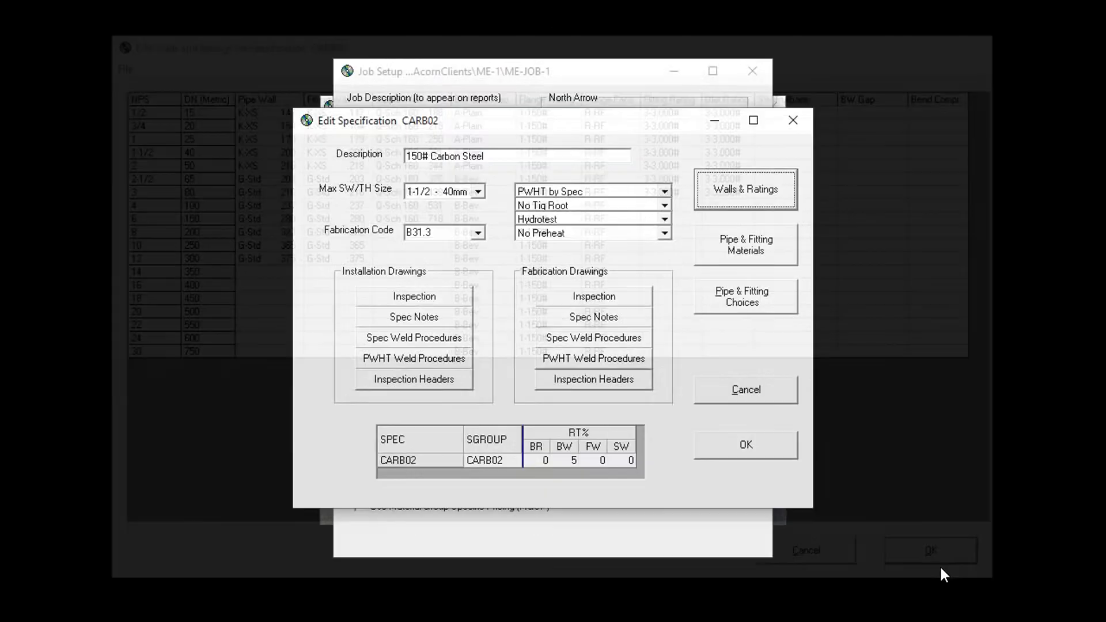
# Exclude TH Elbow, TH Cross, SW Cross and TH Red. Tee from the SW/TH pipe and fitting choices of CARB02.
pyautogui.click(756, 298)
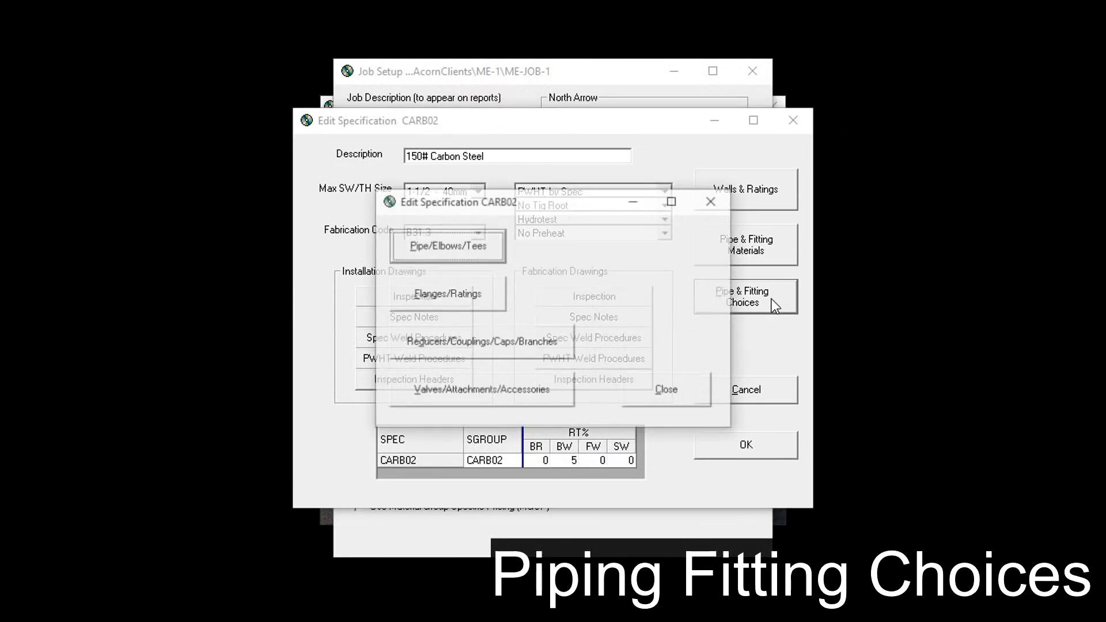
pyautogui.click(468, 244)
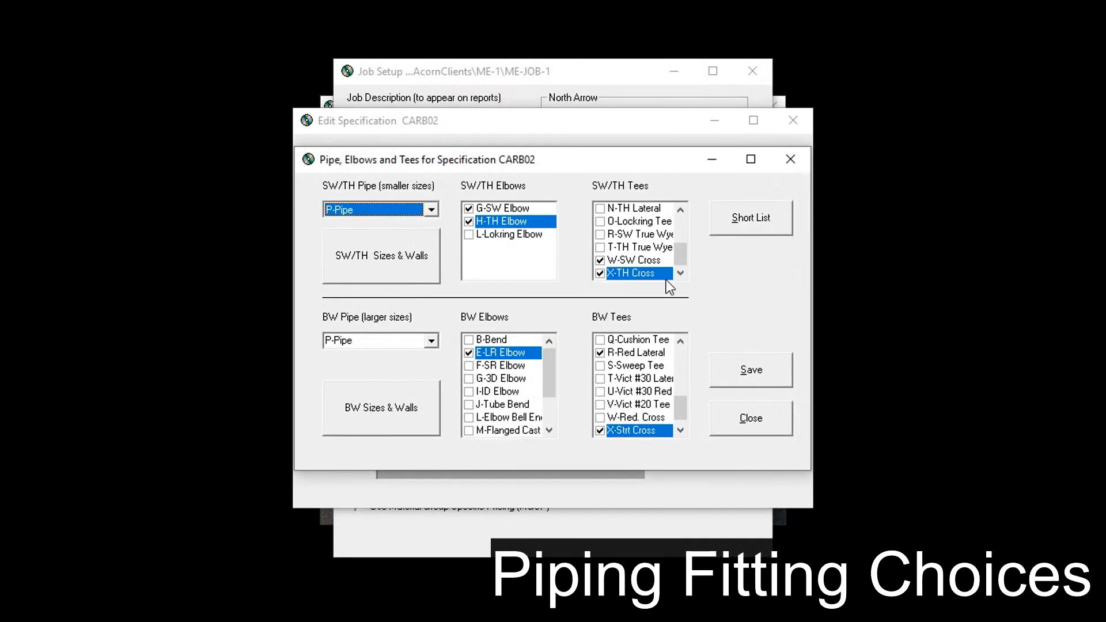
pyautogui.click(468, 222)
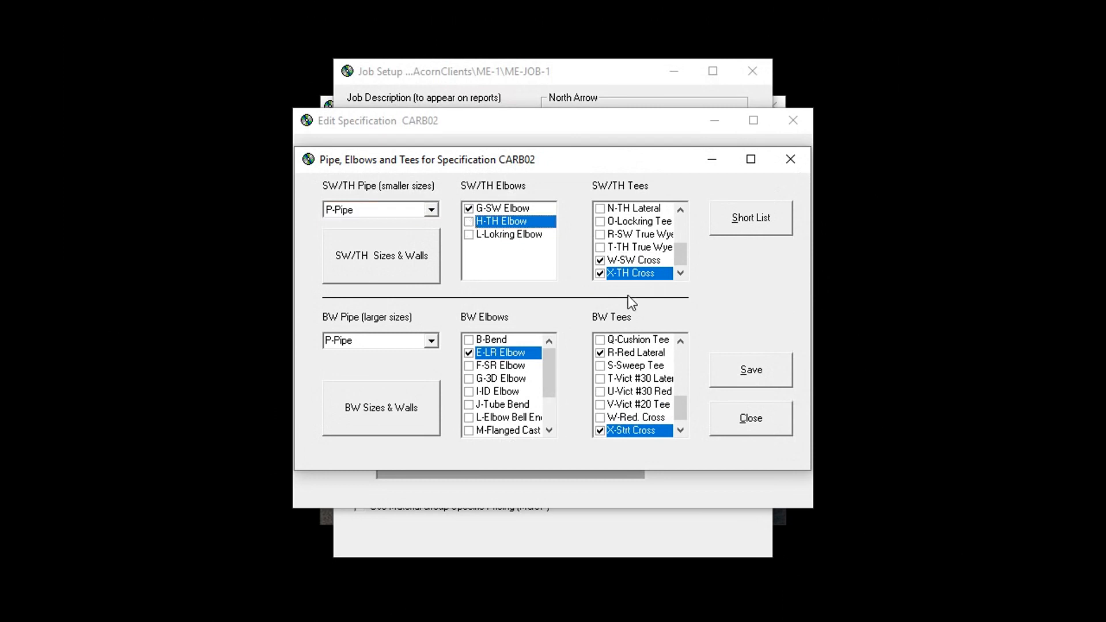
pyautogui.click(600, 274)
pyautogui.click(600, 261)
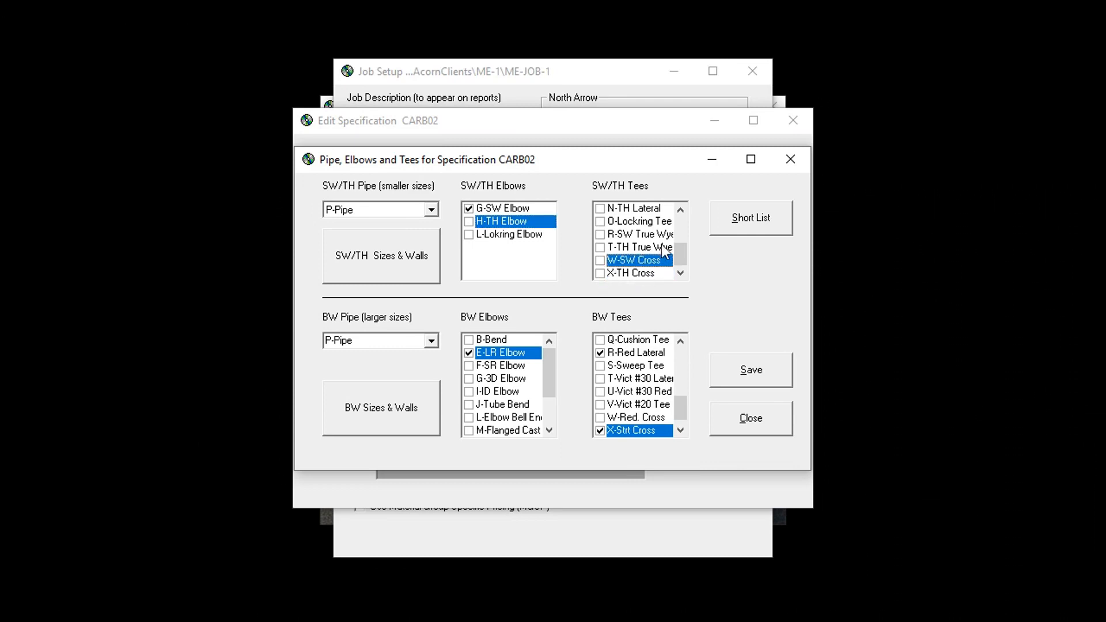
pyautogui.moveTo(678, 251)
pyautogui.mouseDown()
pyautogui.moveTo(679, 220)
pyautogui.moveTo(679, 234)
pyautogui.mouseUp()
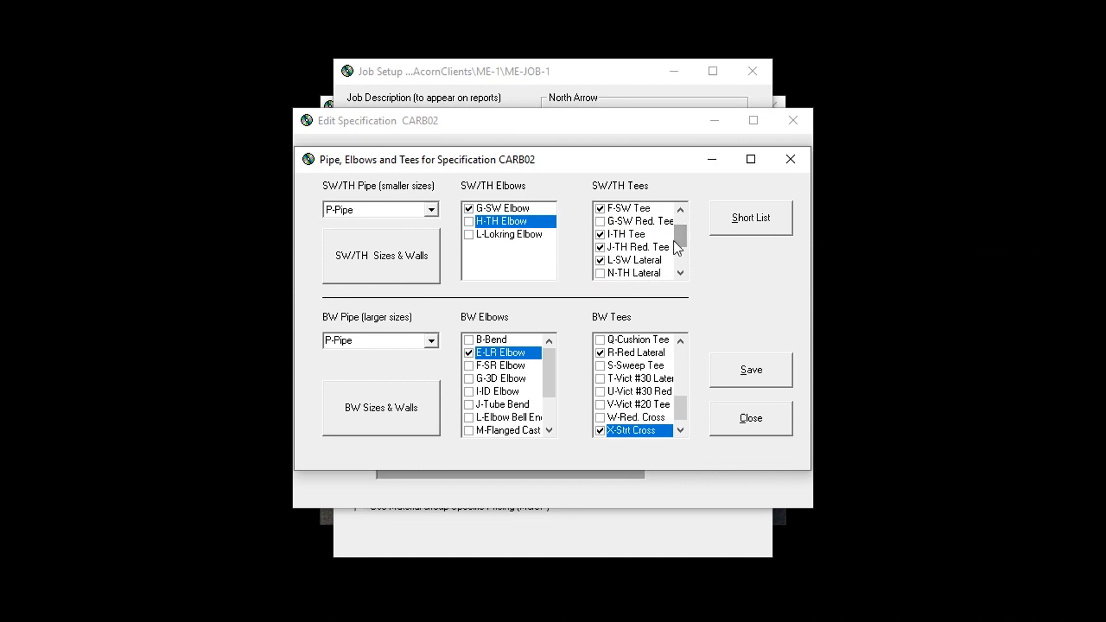
pyautogui.click(601, 248)
pyautogui.moveTo(680, 236); pyautogui.dragTo(682, 223)
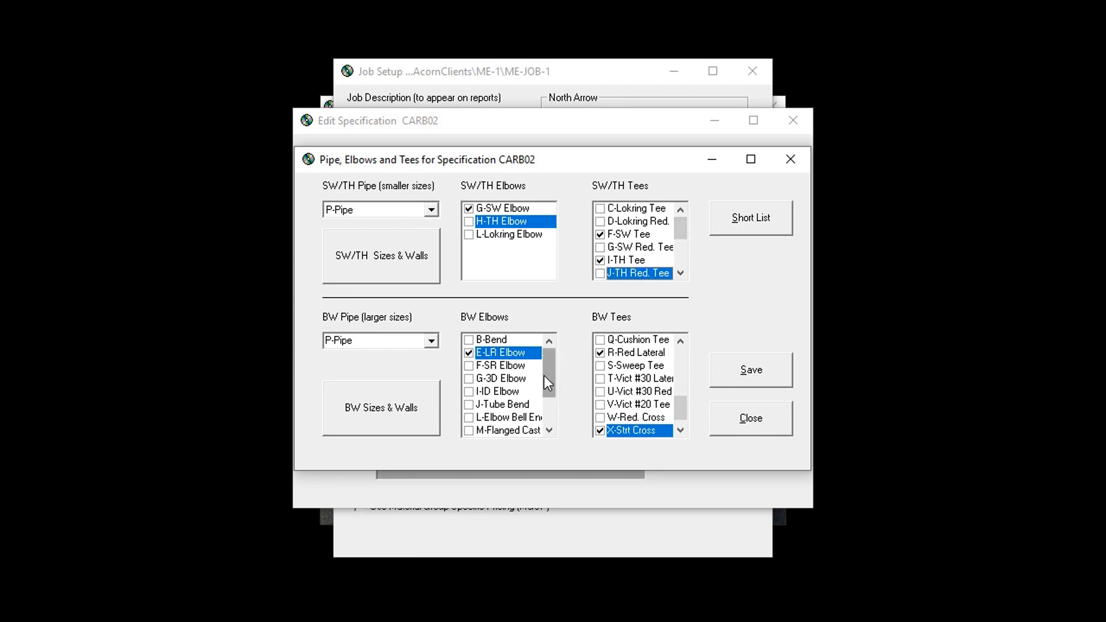
# Review the BW elbow and tee choices, and save the fitting choices and the CARB02 specification.
pyautogui.moveTo(543, 378); pyautogui.dragTo(544, 386)
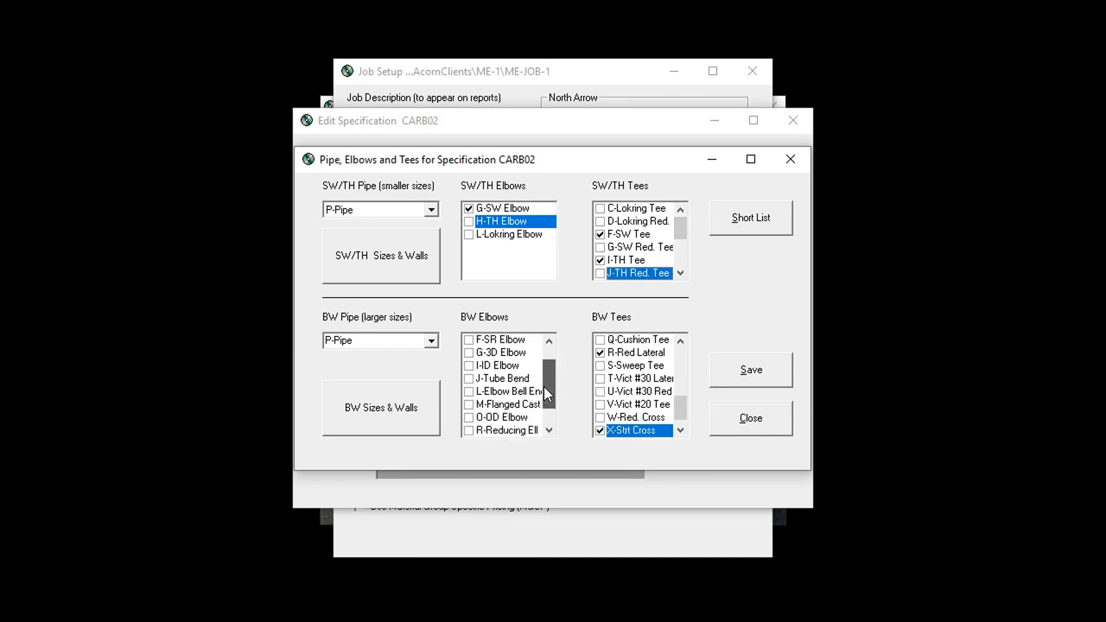
pyautogui.moveTo(679, 408); pyautogui.dragTo(682, 368)
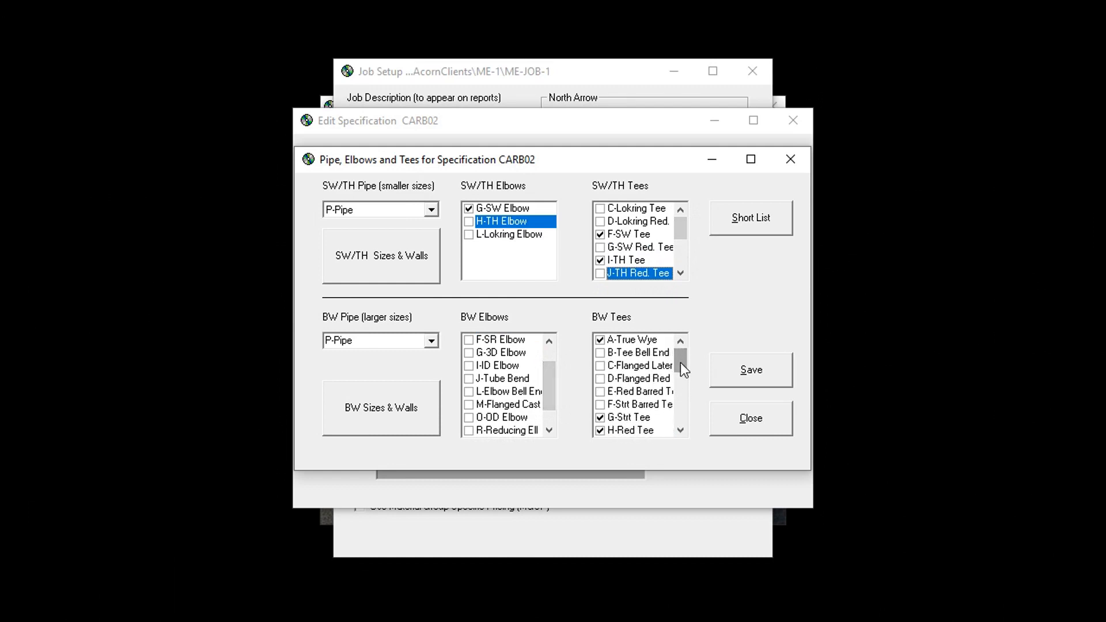
pyautogui.click(749, 380)
pyautogui.click(750, 418)
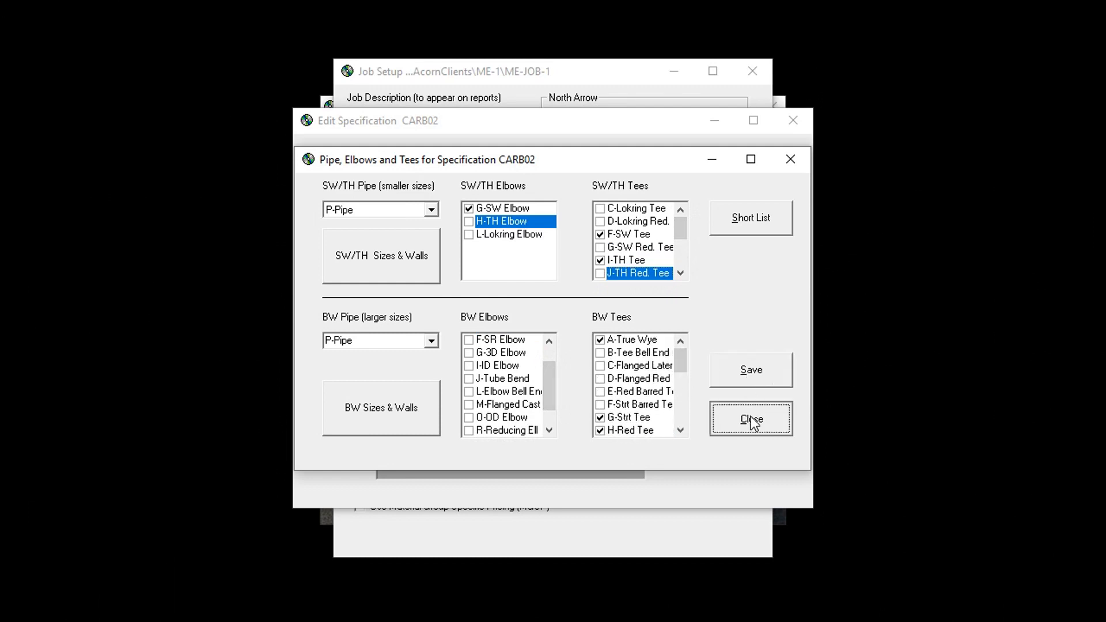
pyautogui.click(668, 391)
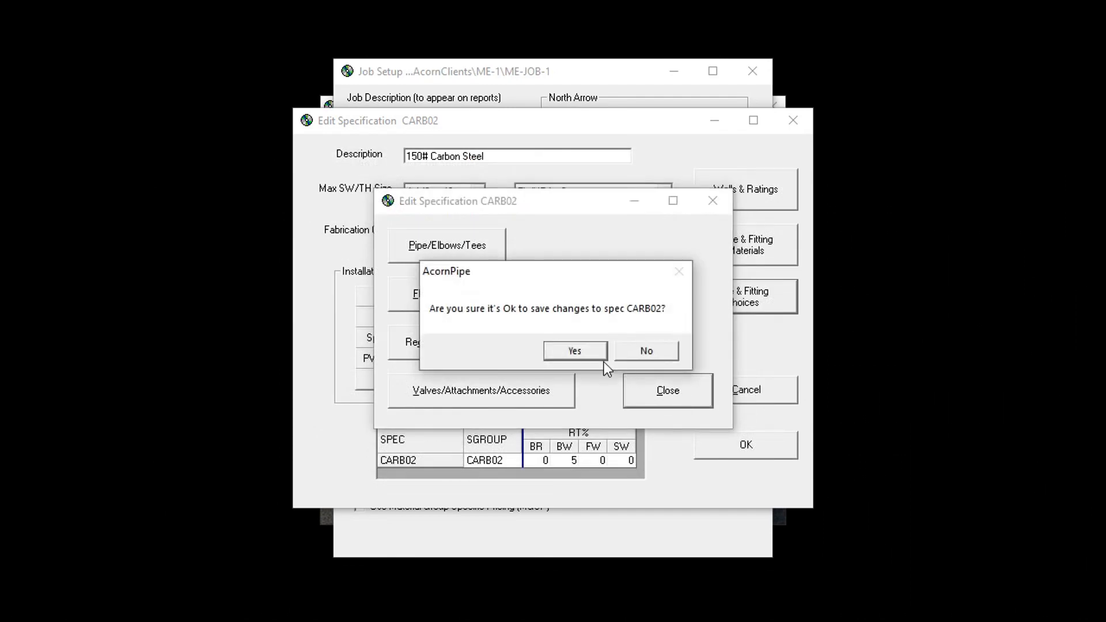
pyautogui.click(576, 352)
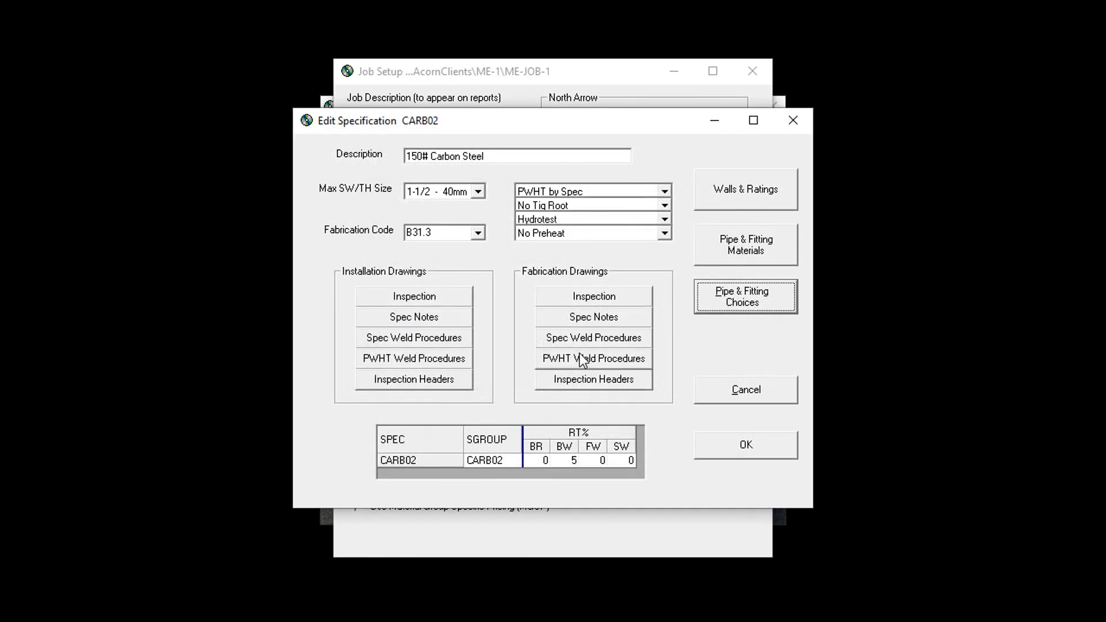
pyautogui.click(737, 446)
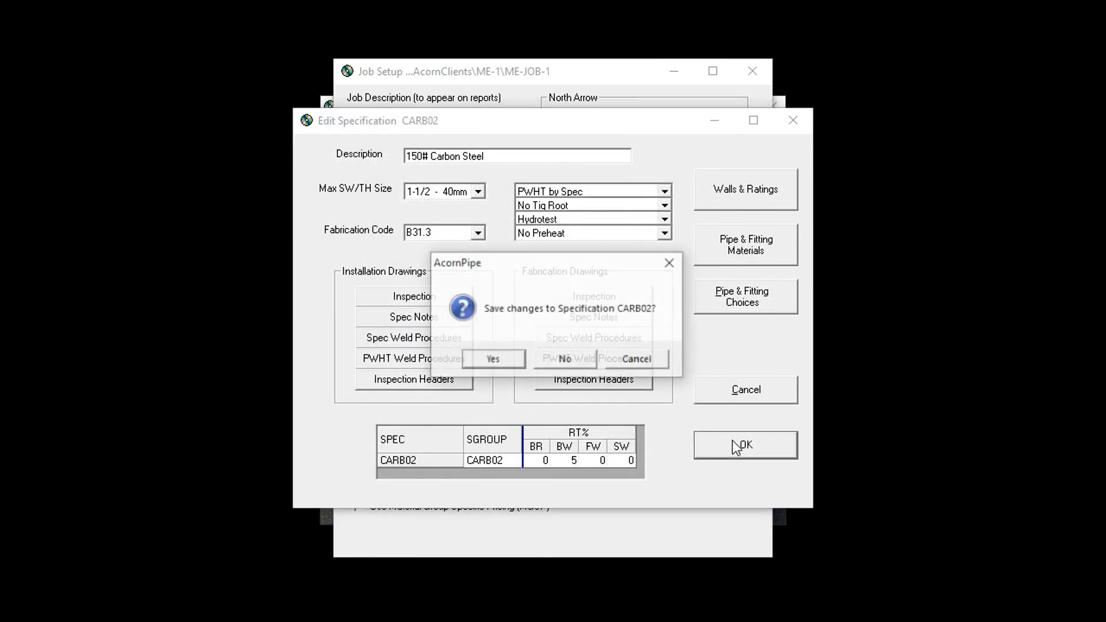
pyautogui.click(498, 362)
pyautogui.click(571, 354)
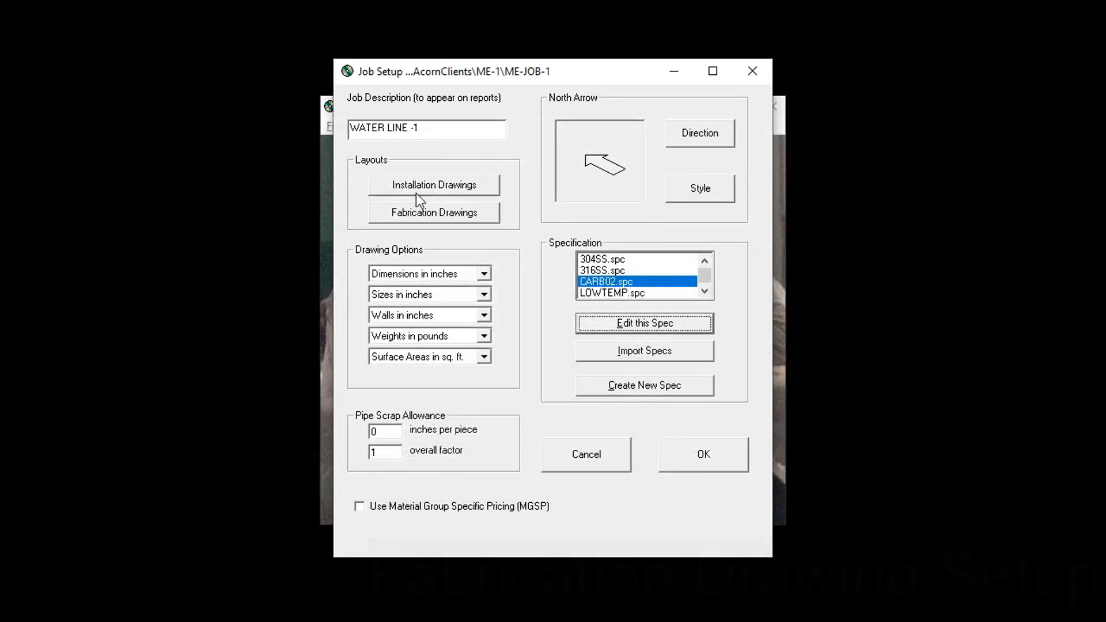
# Fill in the fabrication drawings' job information with client COMPANY 1, the P.O. number and project WWF-1, and accept the job setup.
pyautogui.click(433, 212)
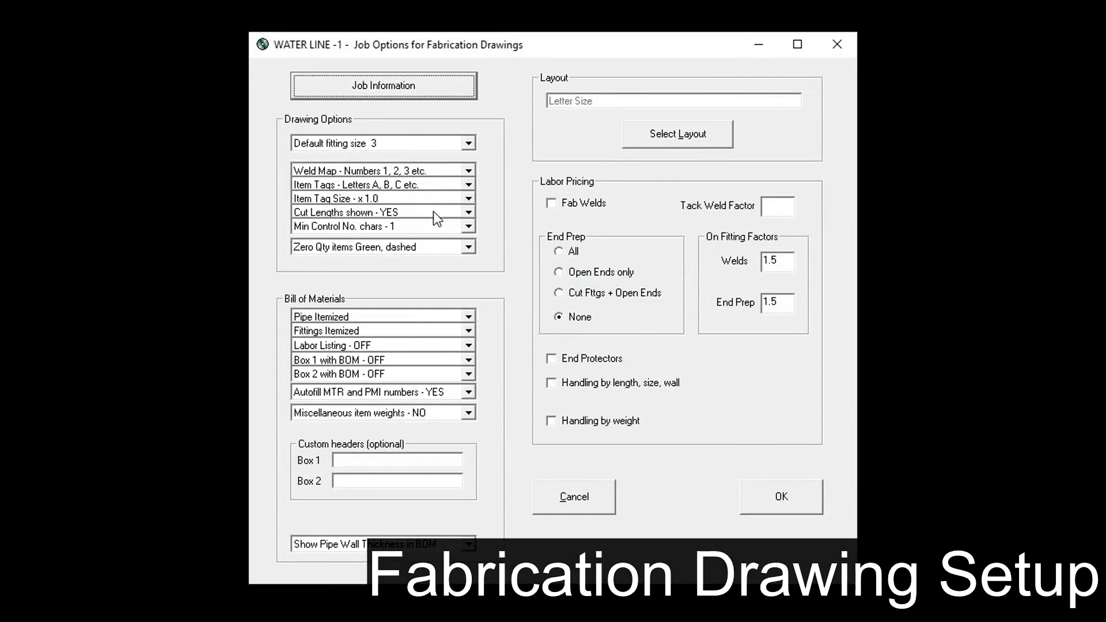
pyautogui.click(401, 90)
pyautogui.write('ANY')
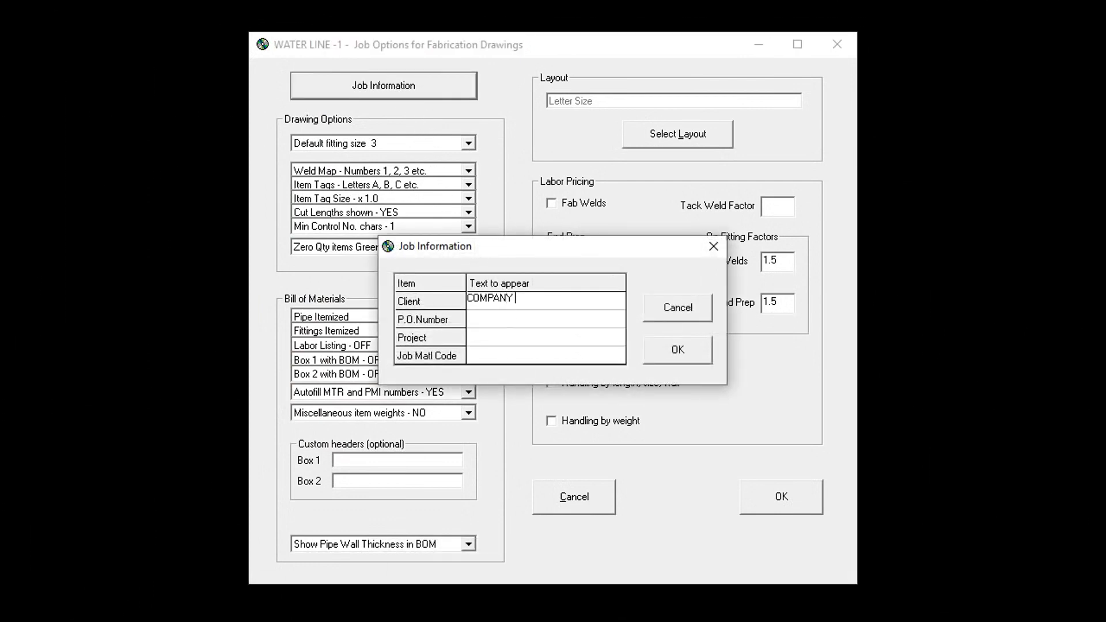
pyautogui.write(' 1')
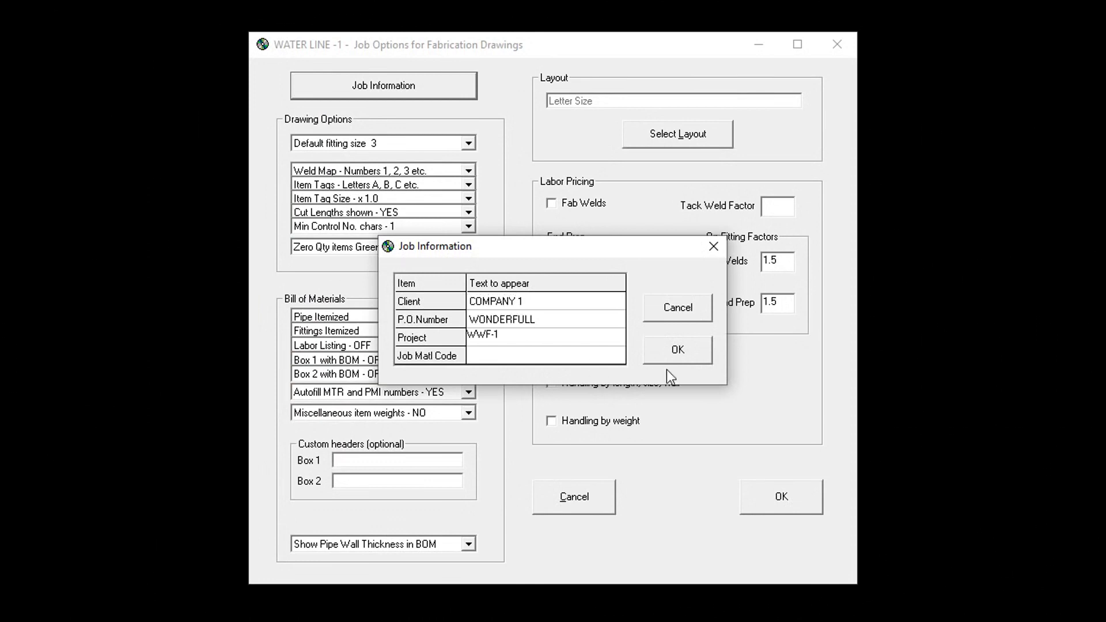
pyautogui.click(671, 350)
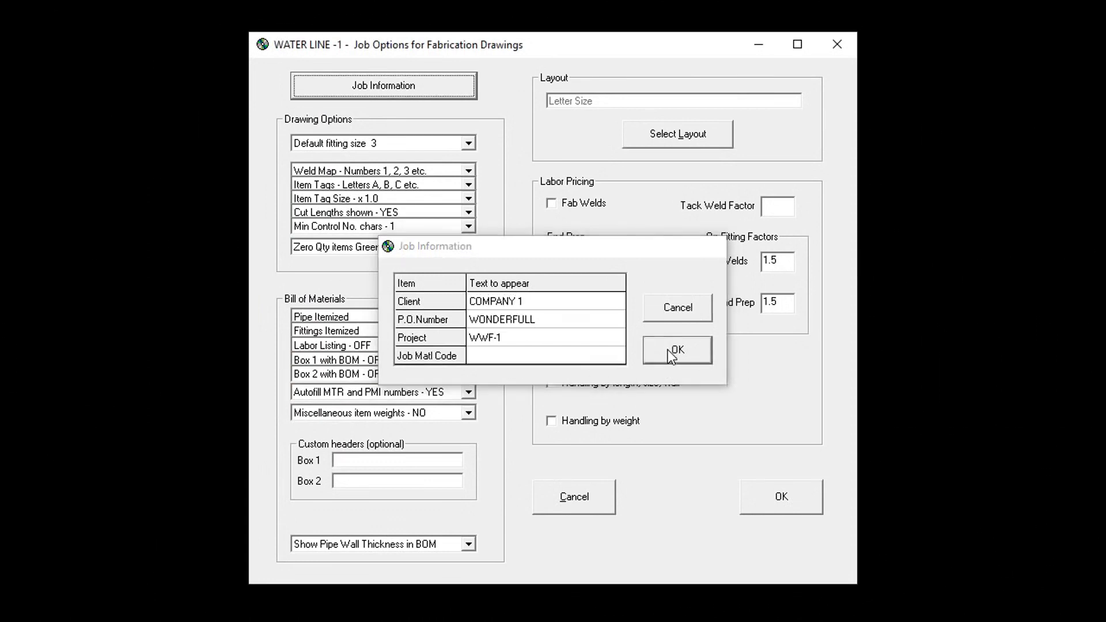
pyautogui.click(786, 511)
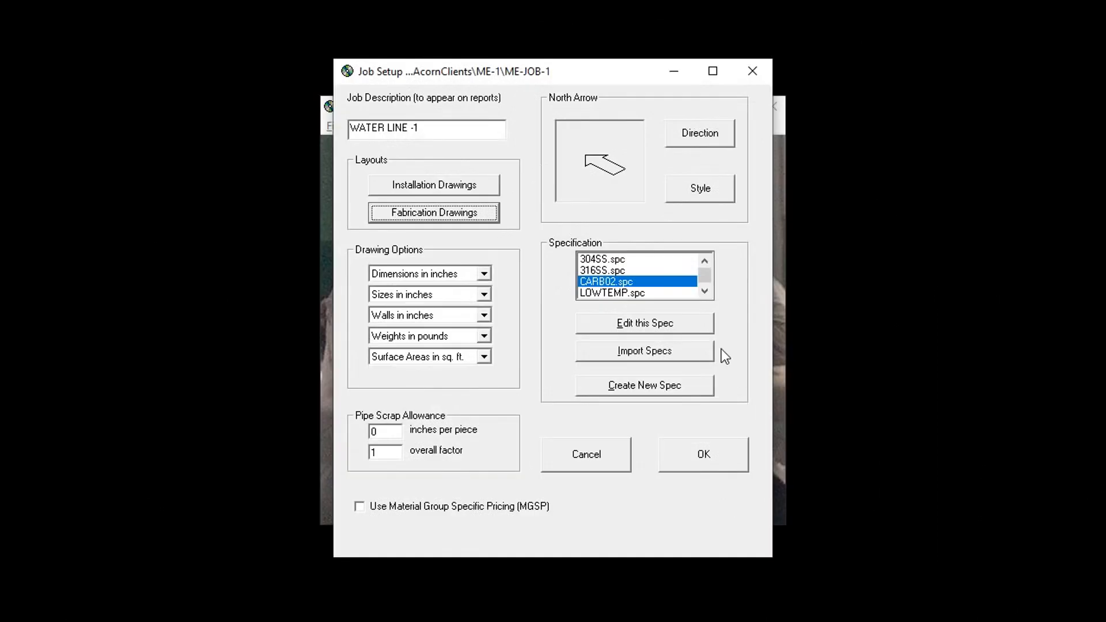
pyautogui.click(718, 453)
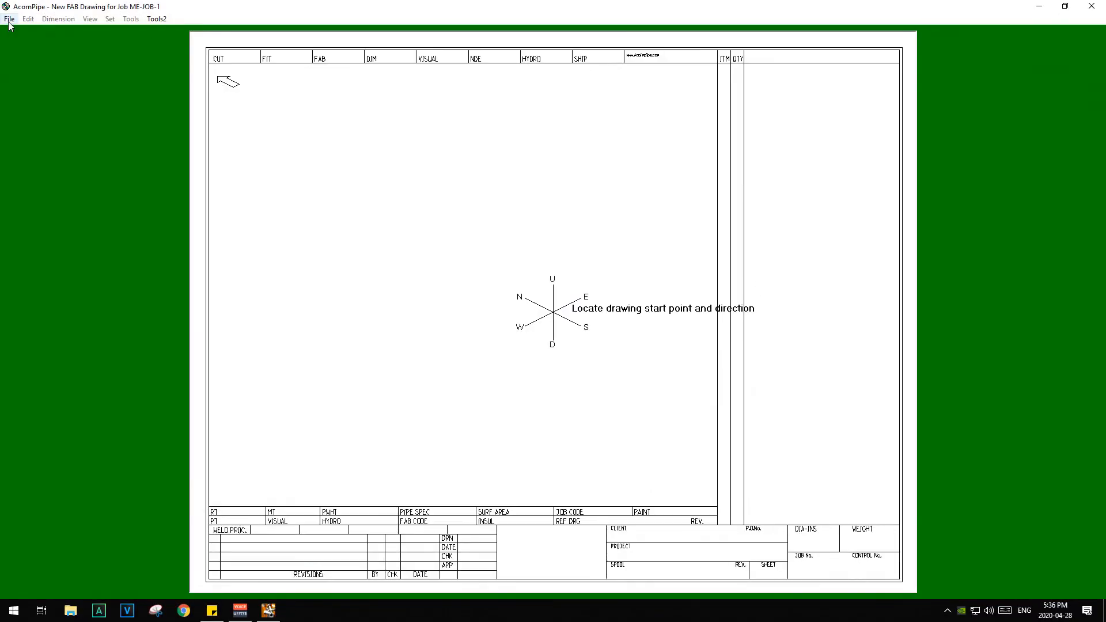
# Open the existing fabrication drawing 0000J1 to examine its finished layout and title block, and close it.
pyautogui.click(10, 18)
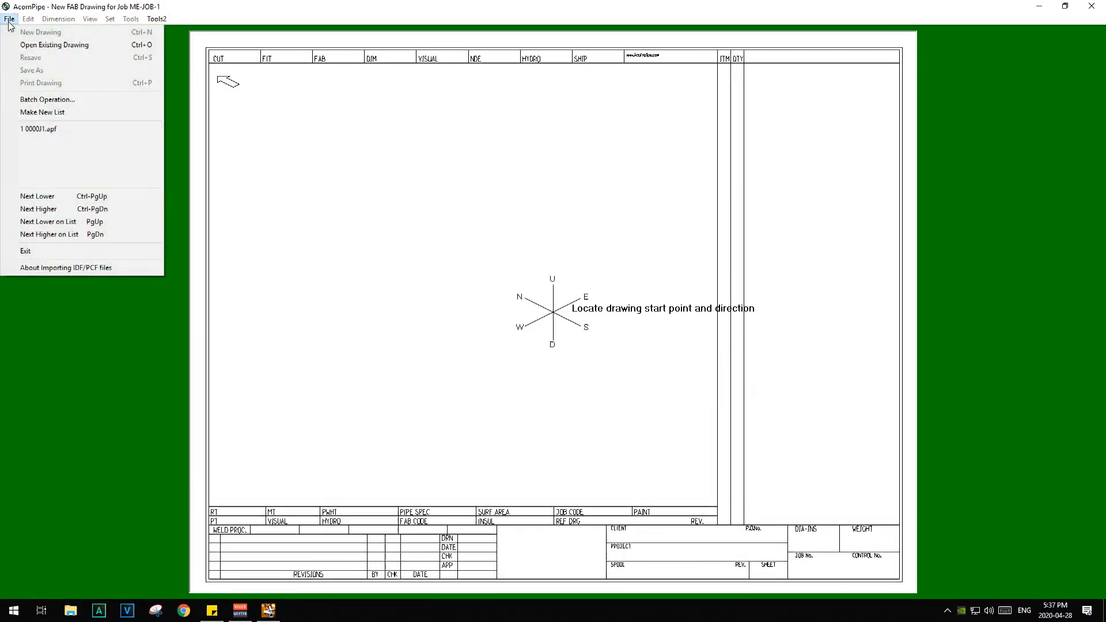
pyautogui.click(27, 45)
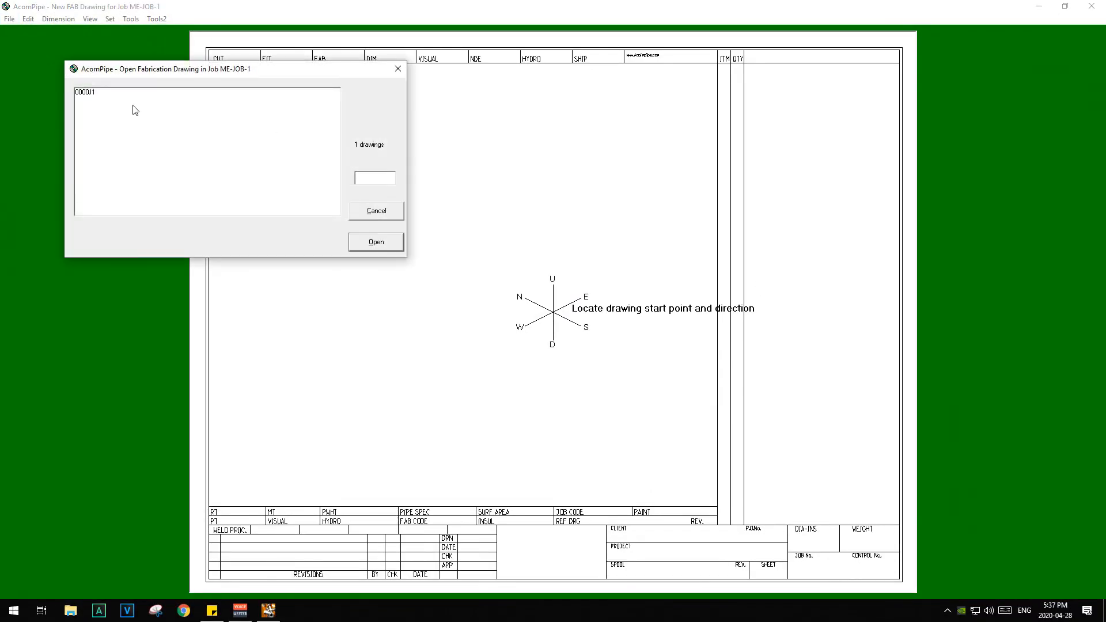
pyautogui.click(95, 99)
pyautogui.click(375, 241)
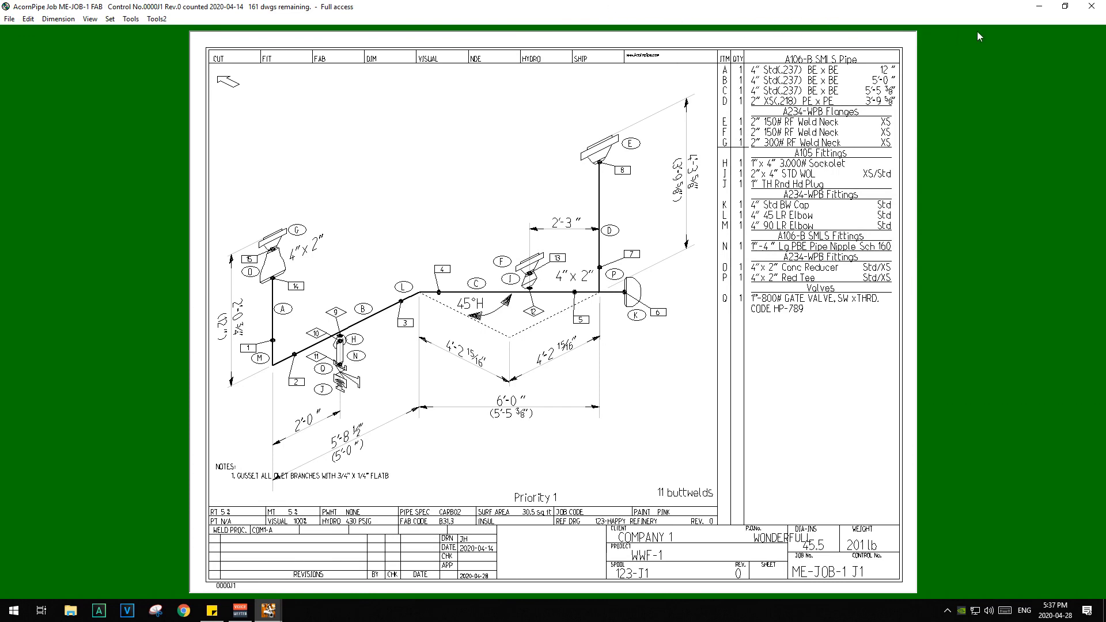
pyautogui.click(1091, 7)
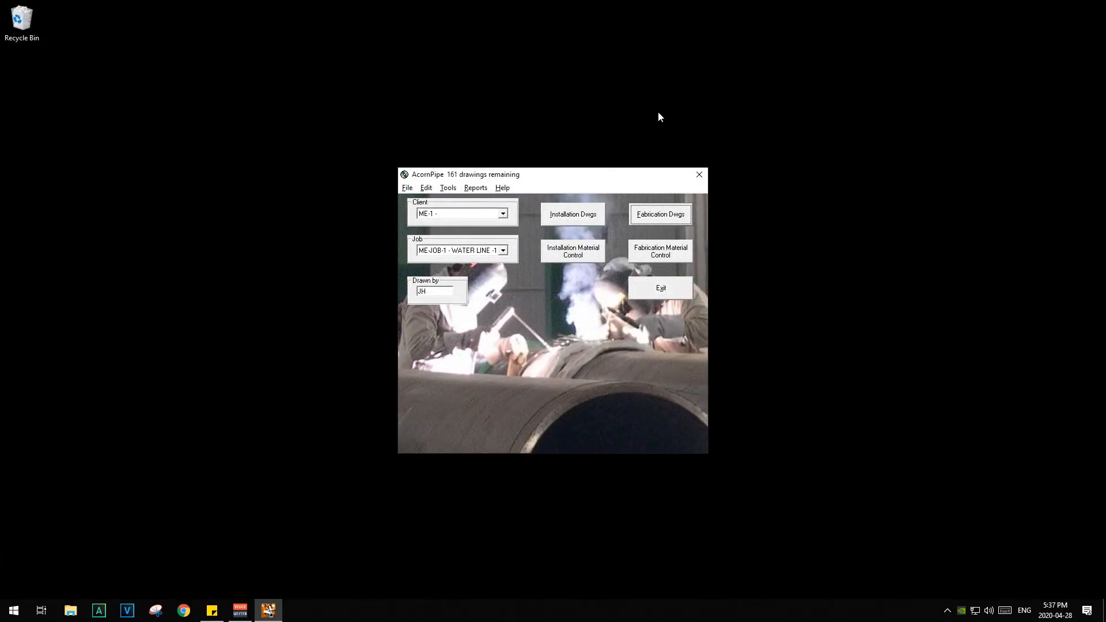
# Start a new fabrication drawing with its start point left of the sheet's centre and its initial direction down.
pyautogui.click(672, 224)
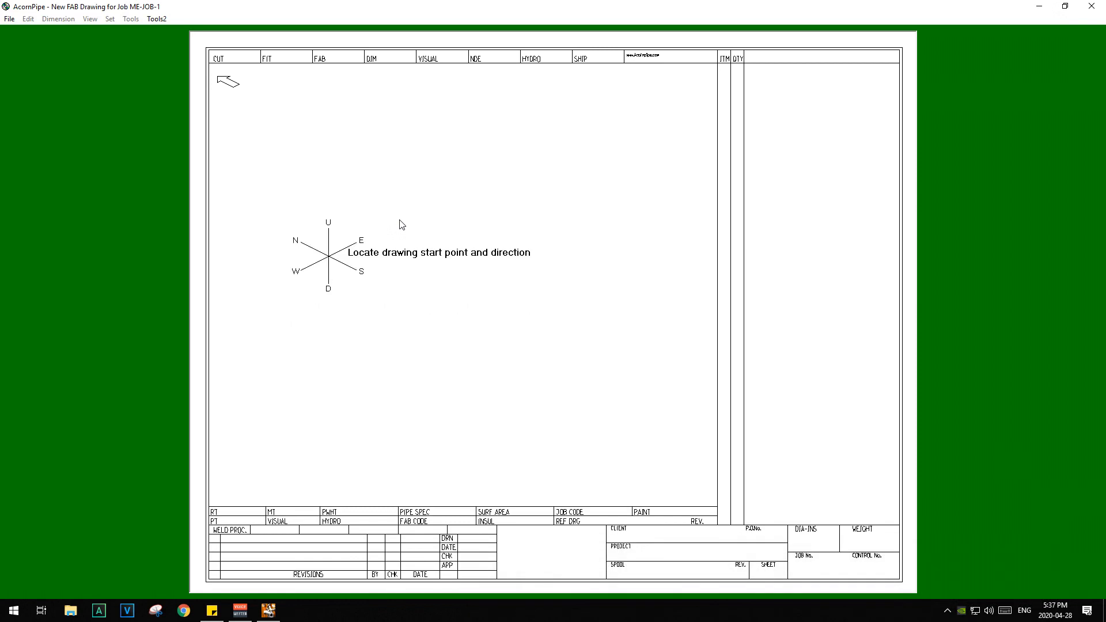
pyautogui.press('n')
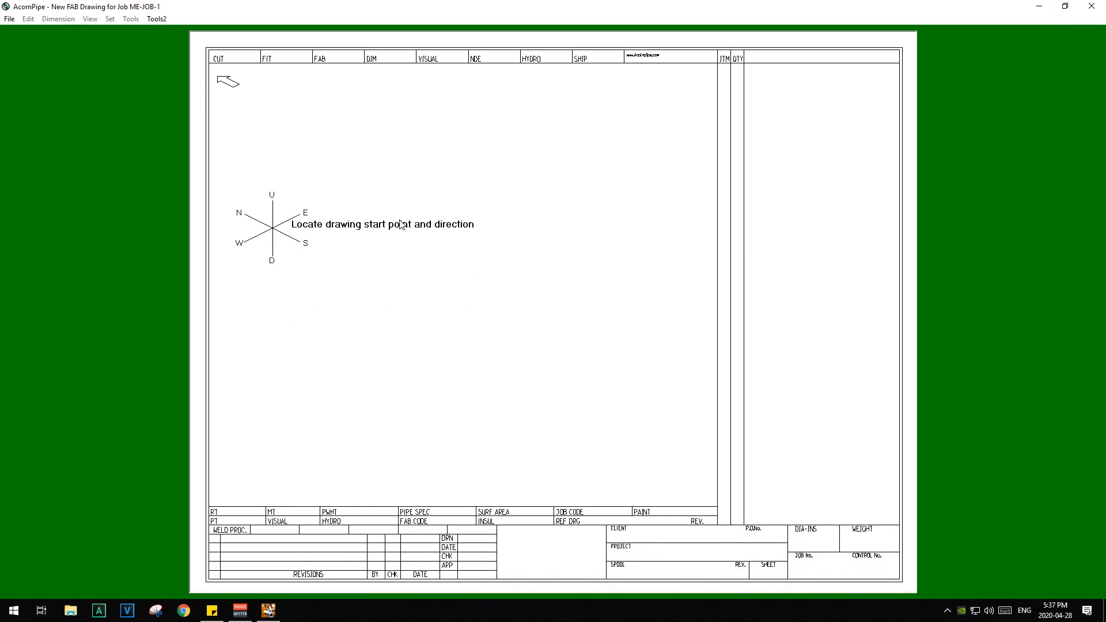
pyautogui.press('s')
pyautogui.press('s')
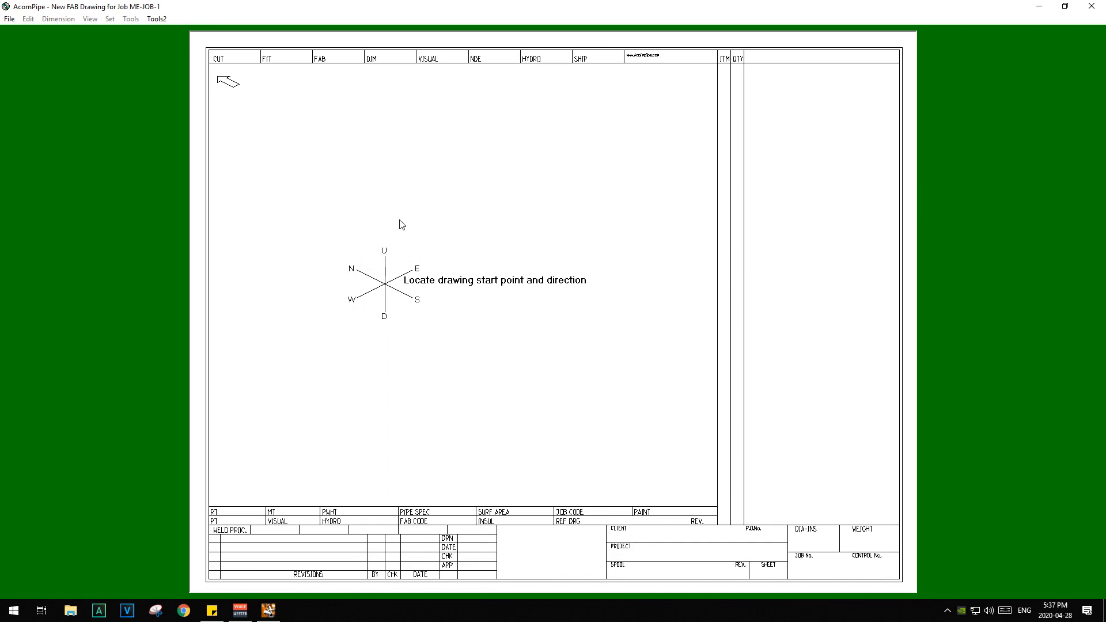
pyautogui.press('e')
pyautogui.press('e')
pyautogui.press('w')
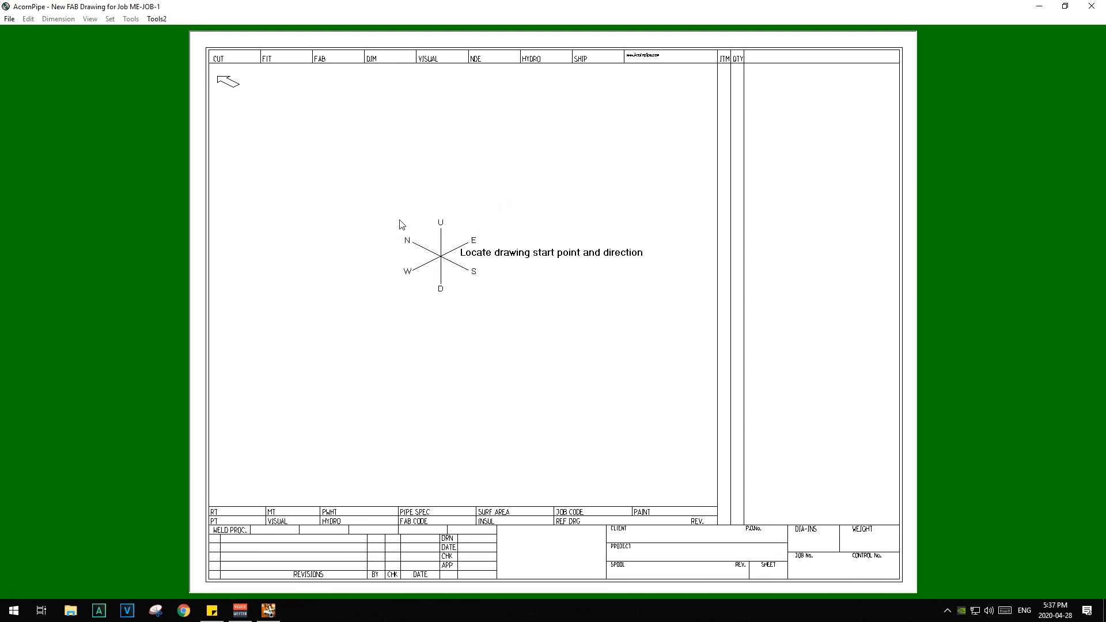
pyautogui.press('Down')
pyautogui.press('Up')
pyautogui.press('Left')
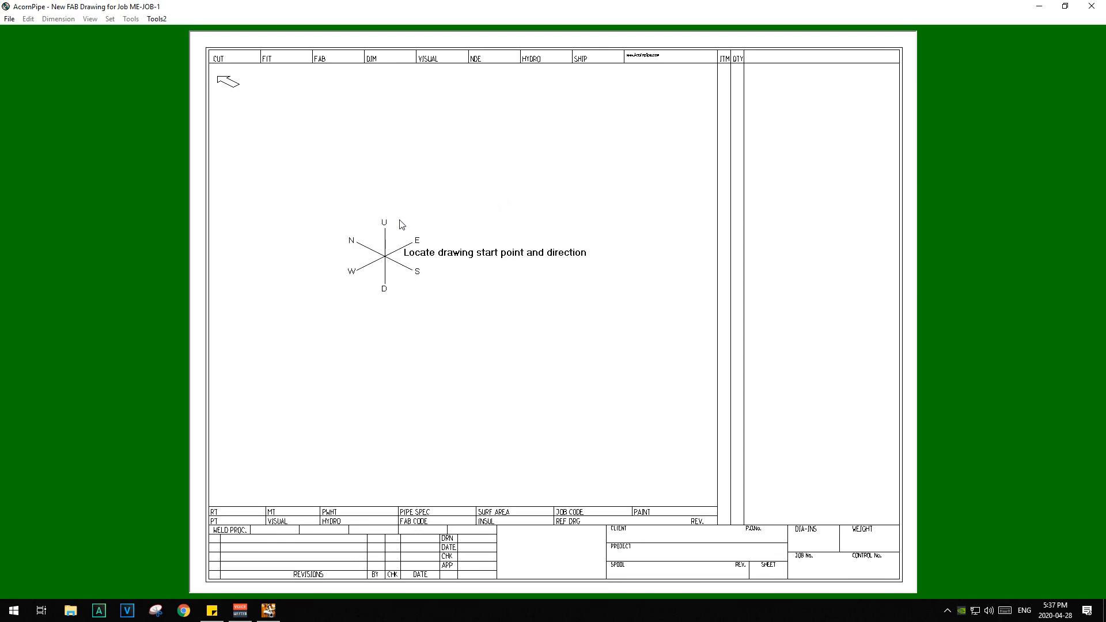
pyautogui.press('Right')
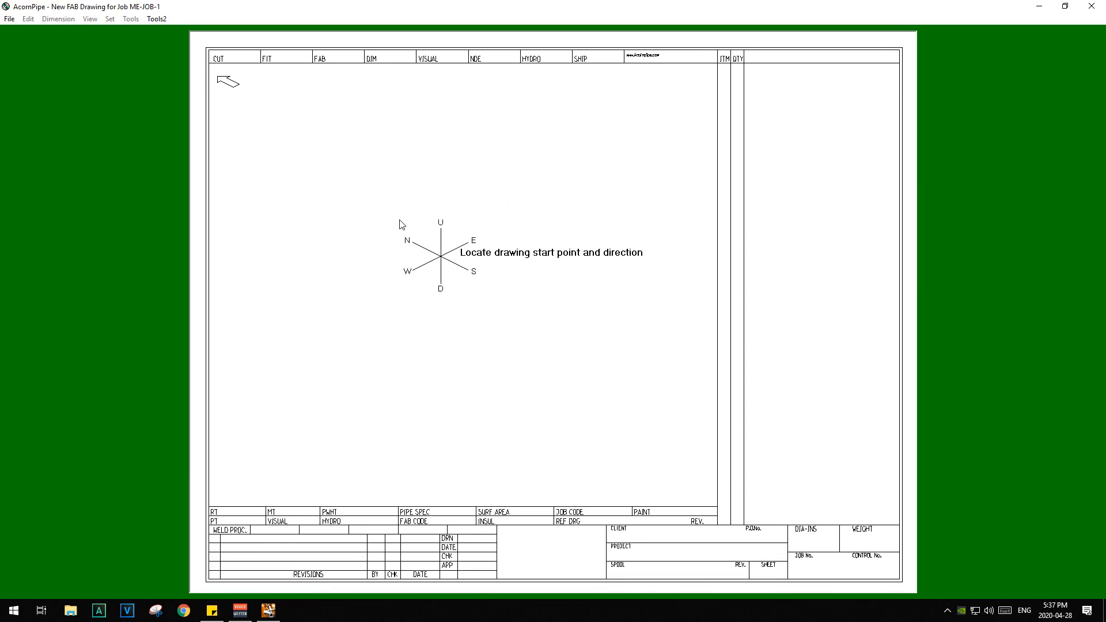
pyautogui.press('Left')
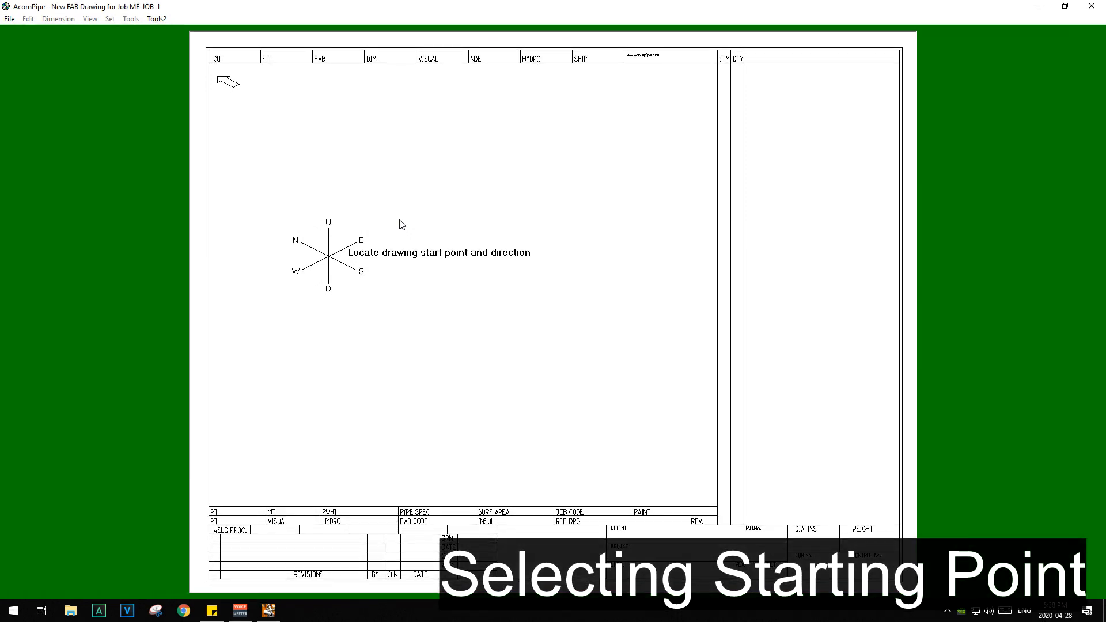
pyautogui.press('Return')
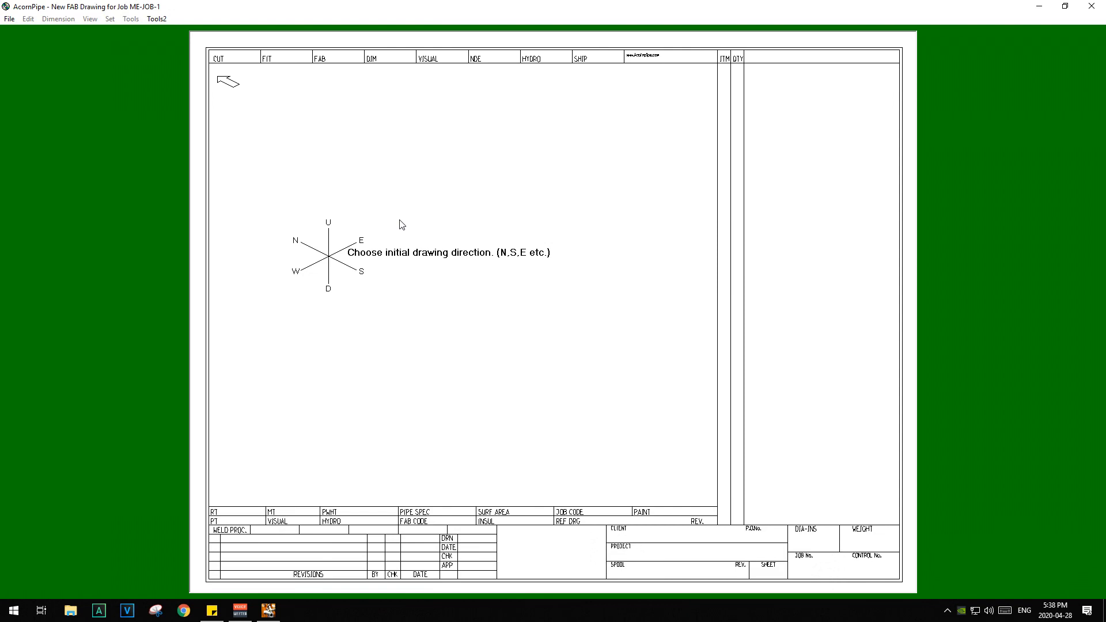
pyautogui.press('d')
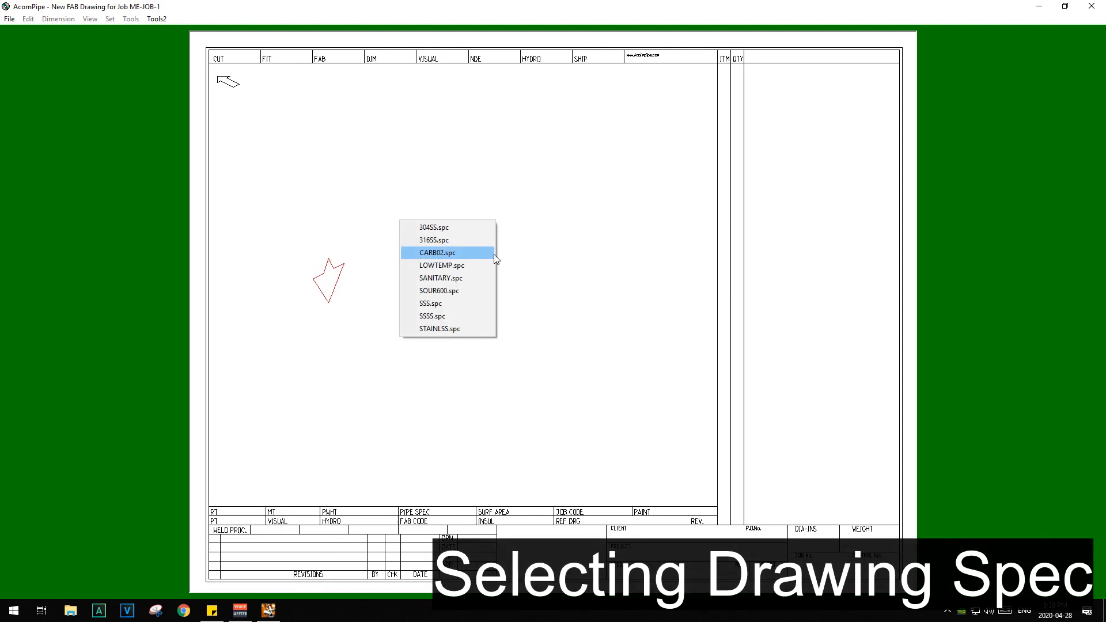
# Place a 1-1/2 inch S-SW Flange from CARB02.spec at the start point, enlarging its drawn scale.
pyautogui.click(459, 253)
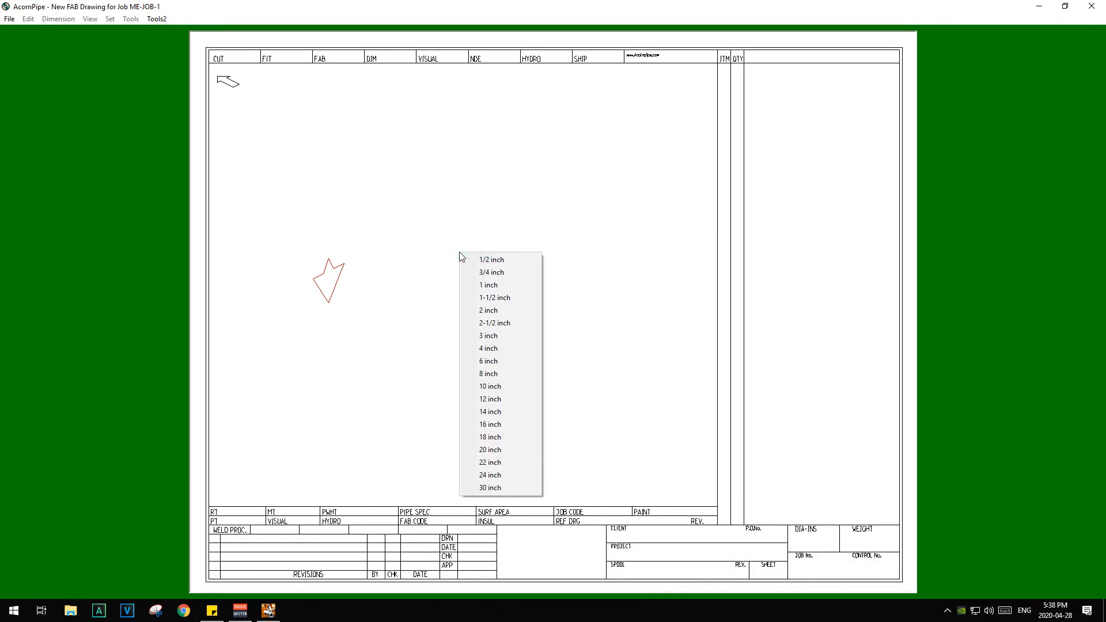
pyautogui.click(500, 298)
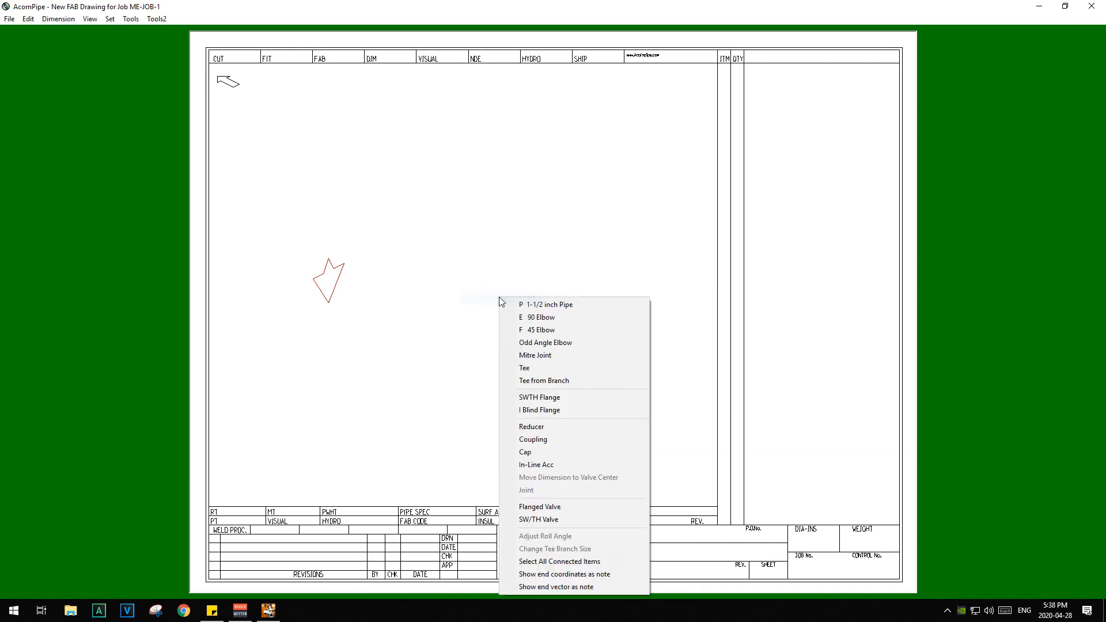
pyautogui.click(553, 398)
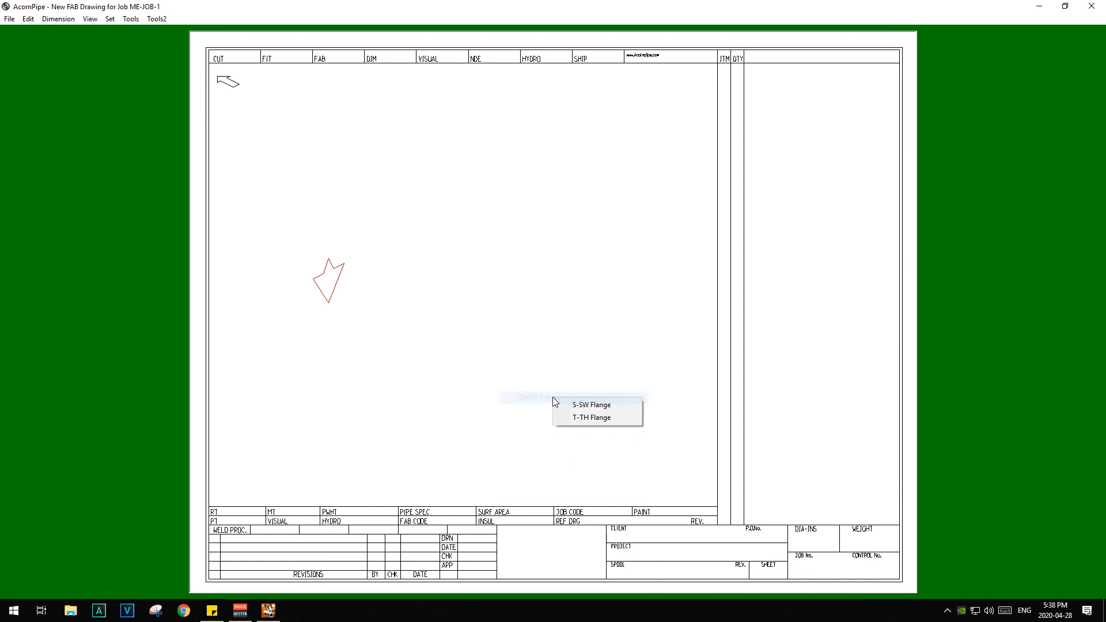
pyautogui.click(601, 405)
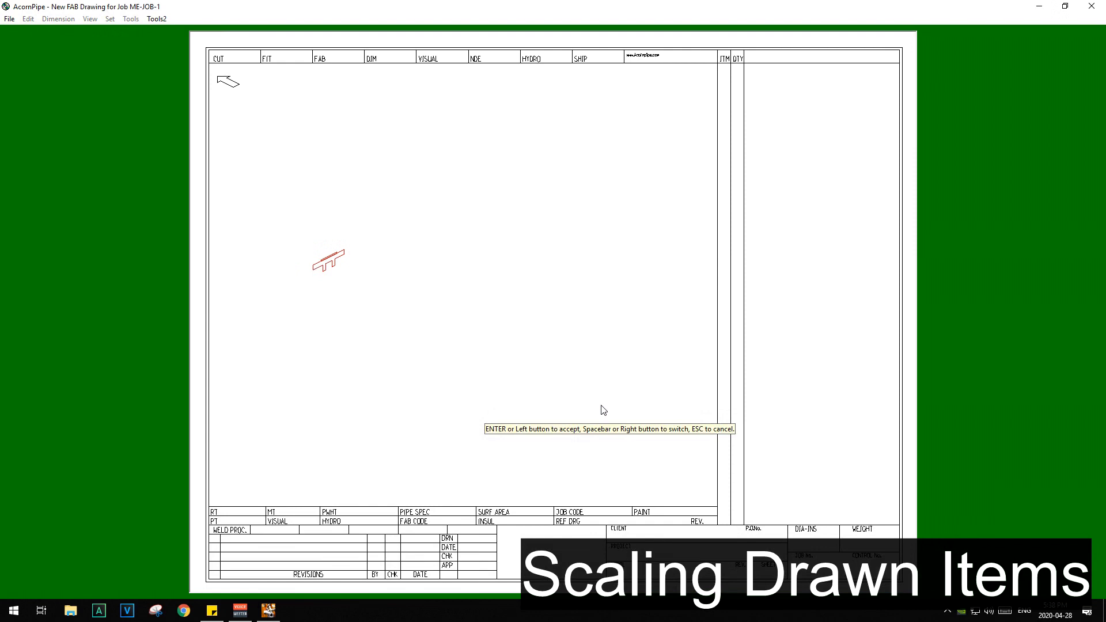
pyautogui.scroll(2, 602, 406)
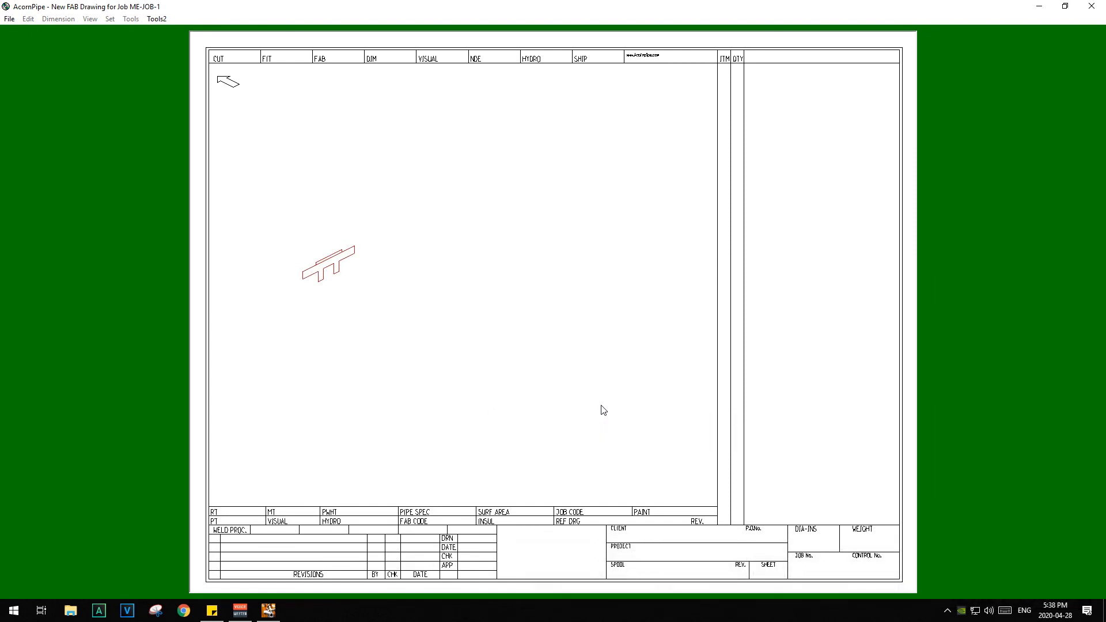
pyautogui.scroll(-2, 603, 410)
pyautogui.scroll(2, 603, 410)
pyautogui.rightClick(602, 410)
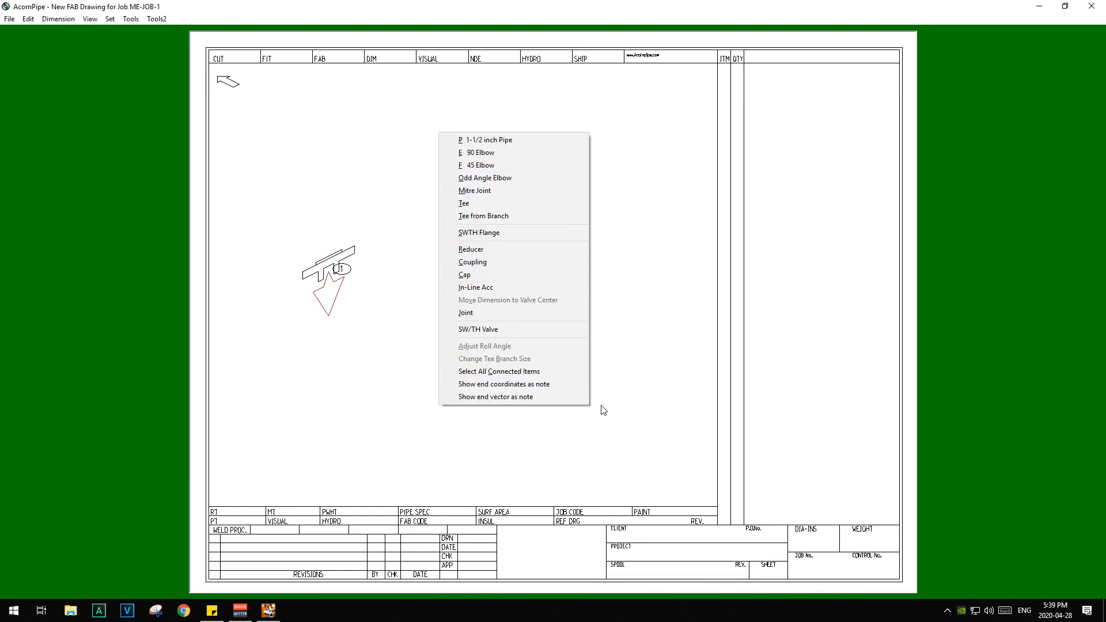
# Check the available reducer types and open the current specification's reducer, coupling, cap and branch choices for editing.
pyautogui.click(496, 249)
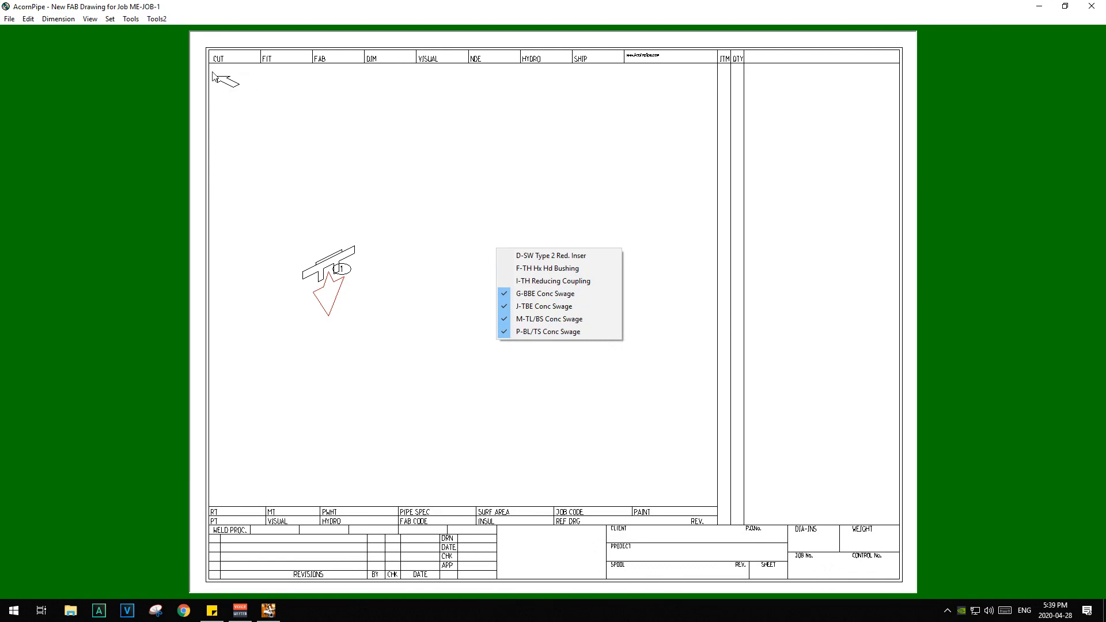
pyautogui.click(130, 20)
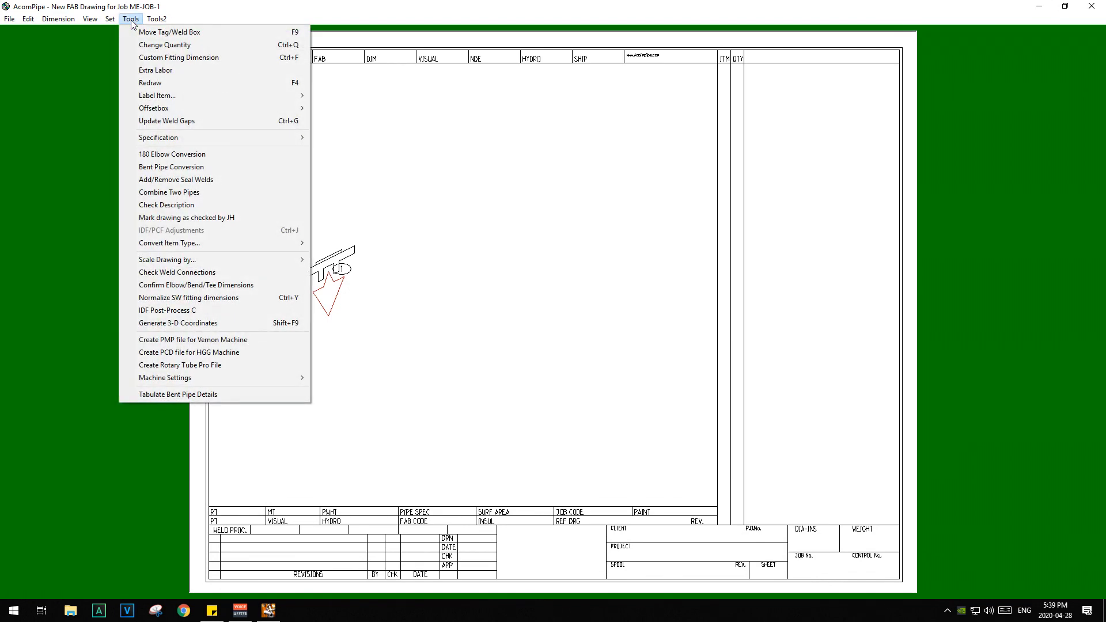
pyautogui.moveTo(184, 138)
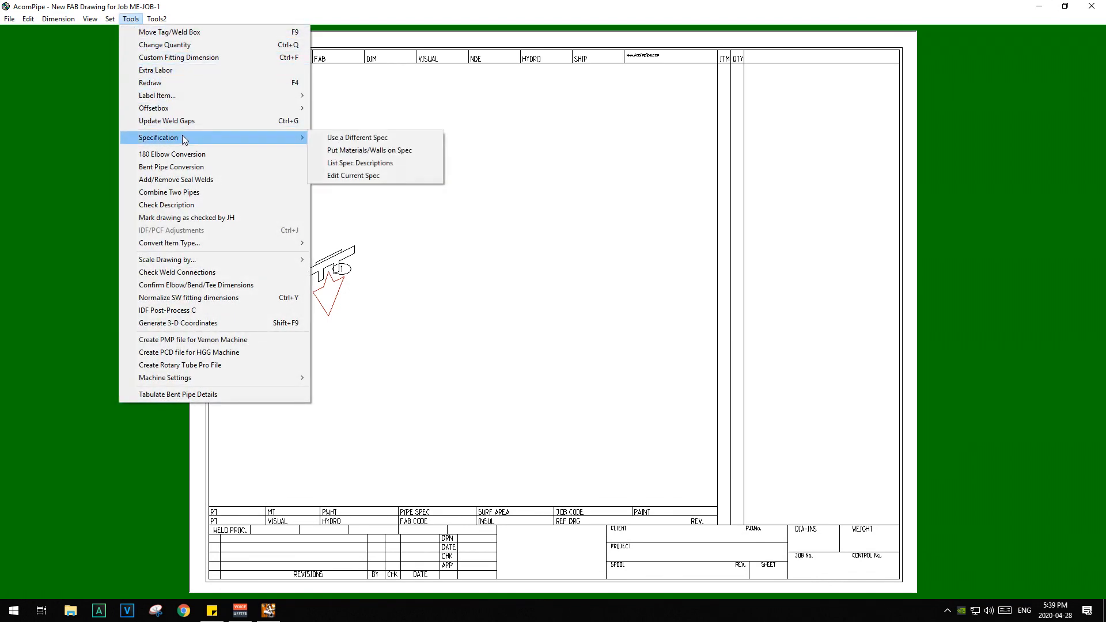
pyautogui.click(363, 175)
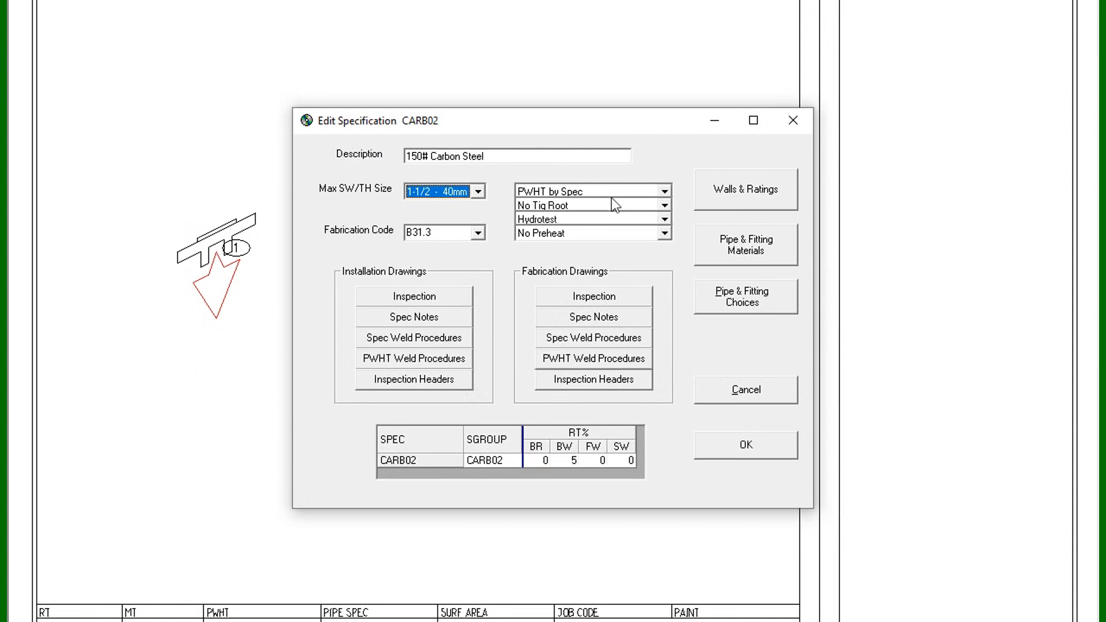
pyautogui.click(752, 307)
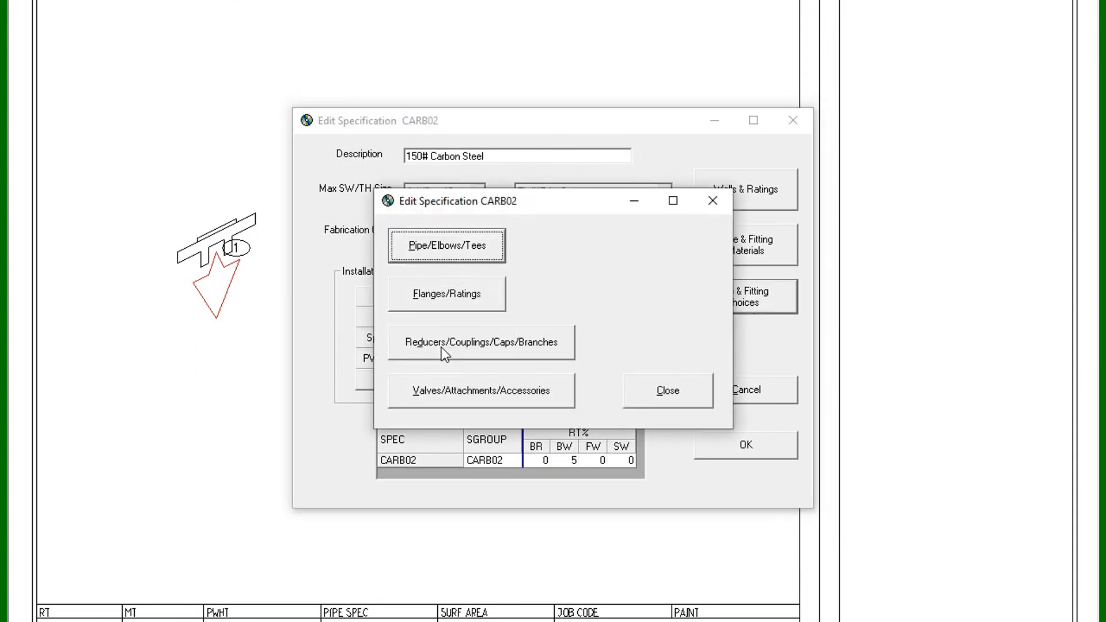
pyautogui.click(445, 345)
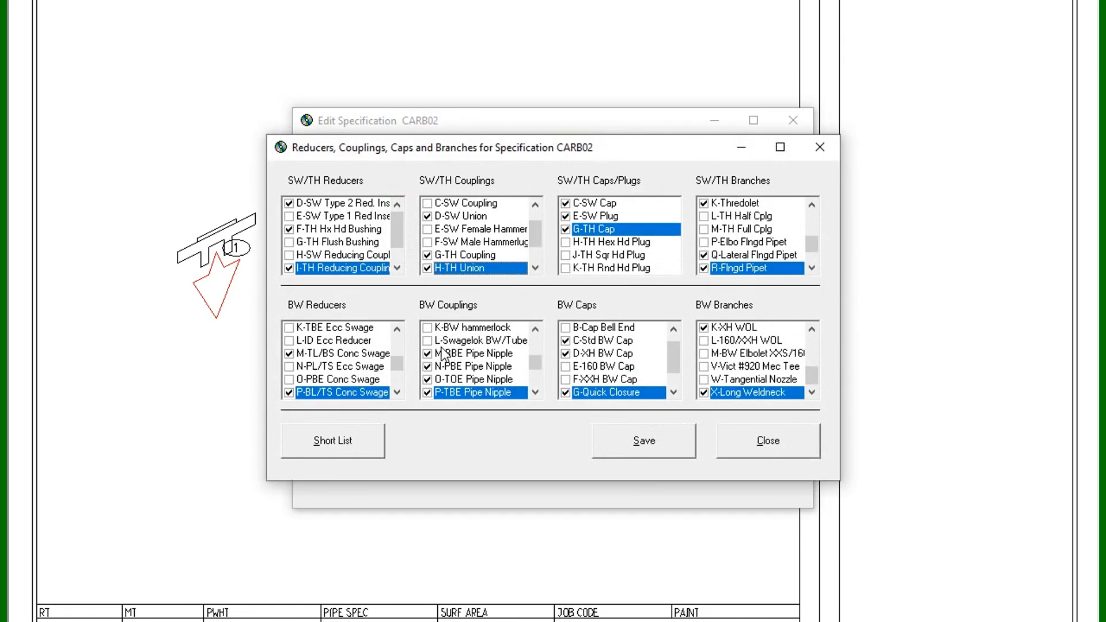
# Enable O-PBE Conc Swage among the CARB02 BW reducers and save the specification changes.
pyautogui.moveTo(399, 231); pyautogui.dragTo(395, 254)
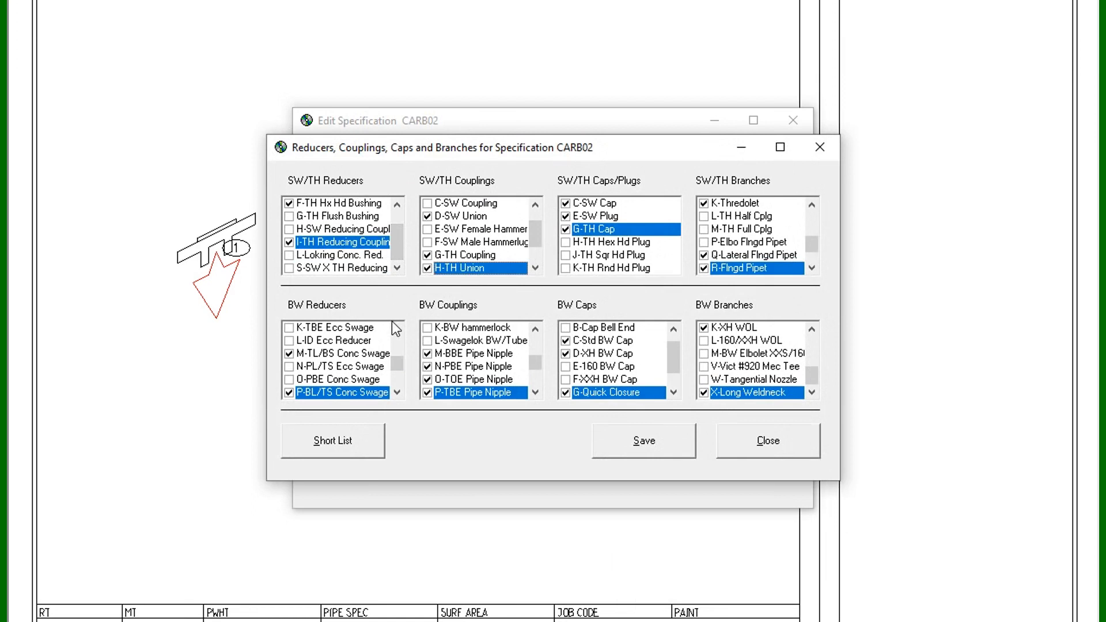
pyautogui.moveTo(396, 365)
pyautogui.mouseDown()
pyautogui.moveTo(398, 344)
pyautogui.moveTo(397, 353)
pyautogui.mouseUp()
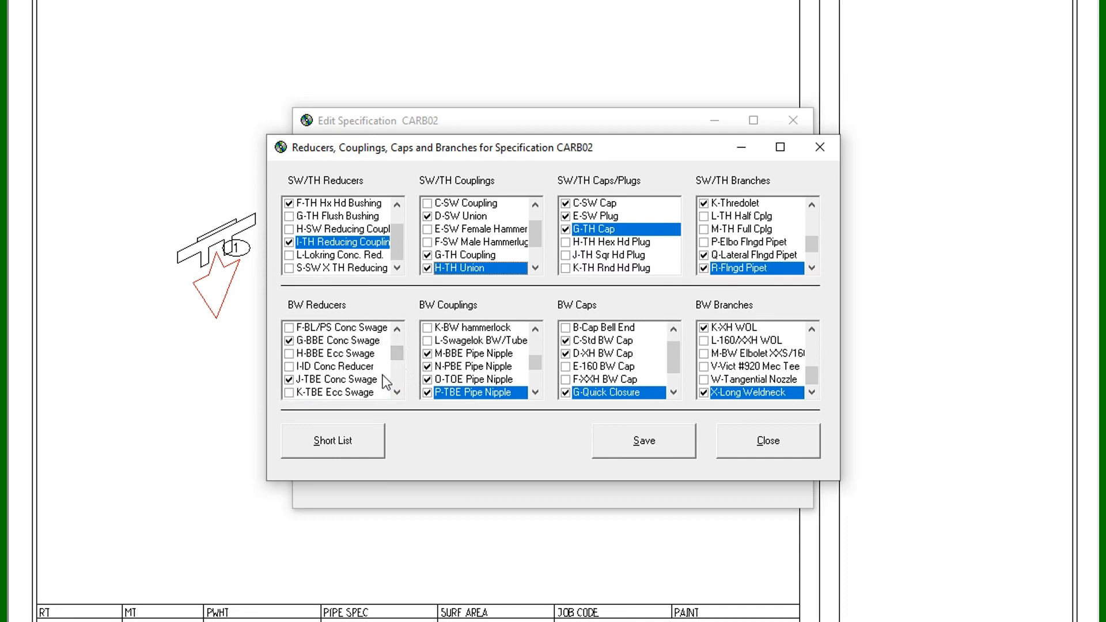
pyautogui.moveTo(401, 393); pyautogui.dragTo(399, 391)
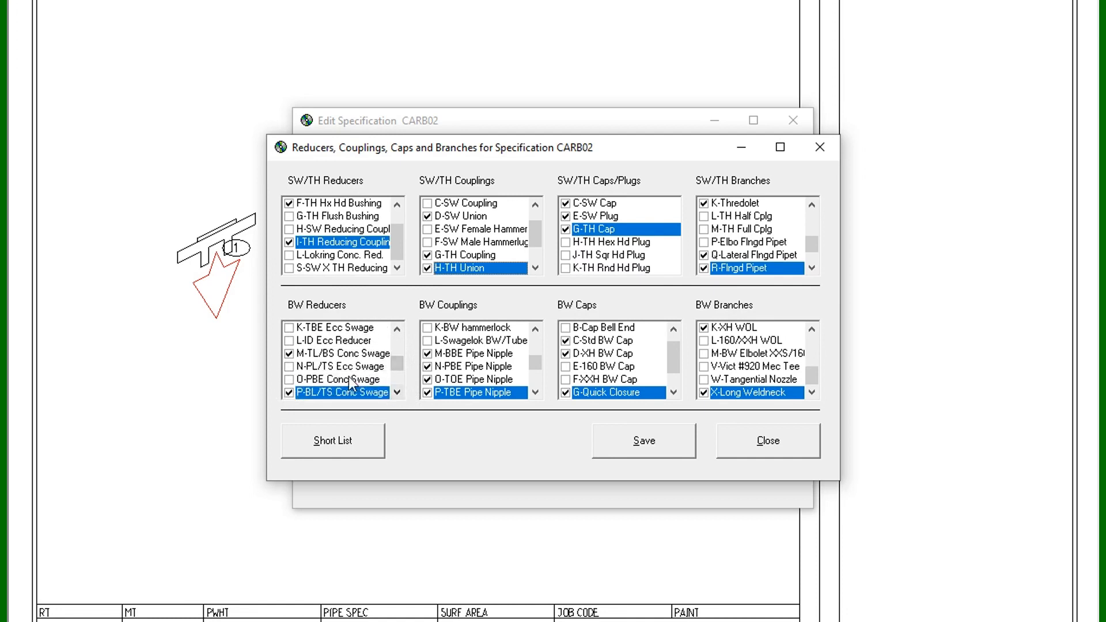
pyautogui.click(290, 380)
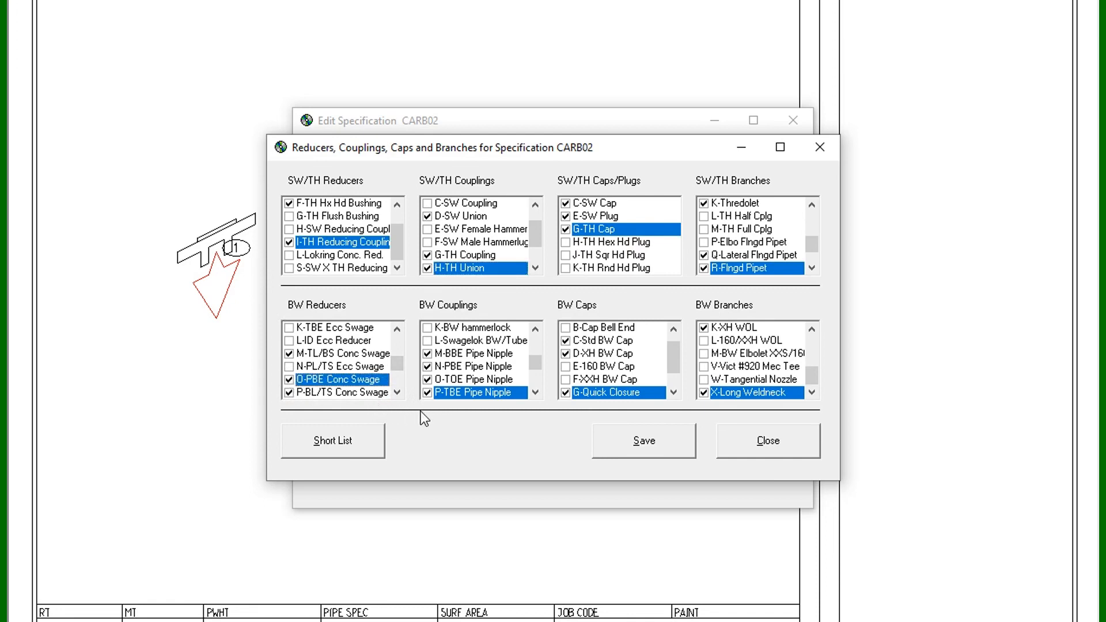
pyautogui.click(661, 447)
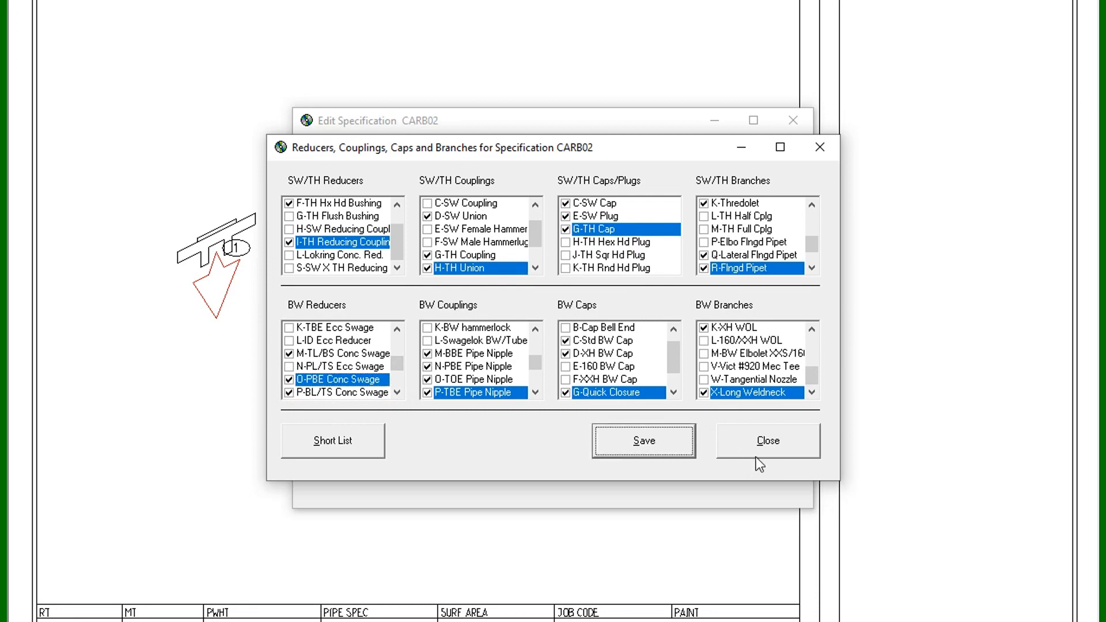
pyautogui.click(778, 440)
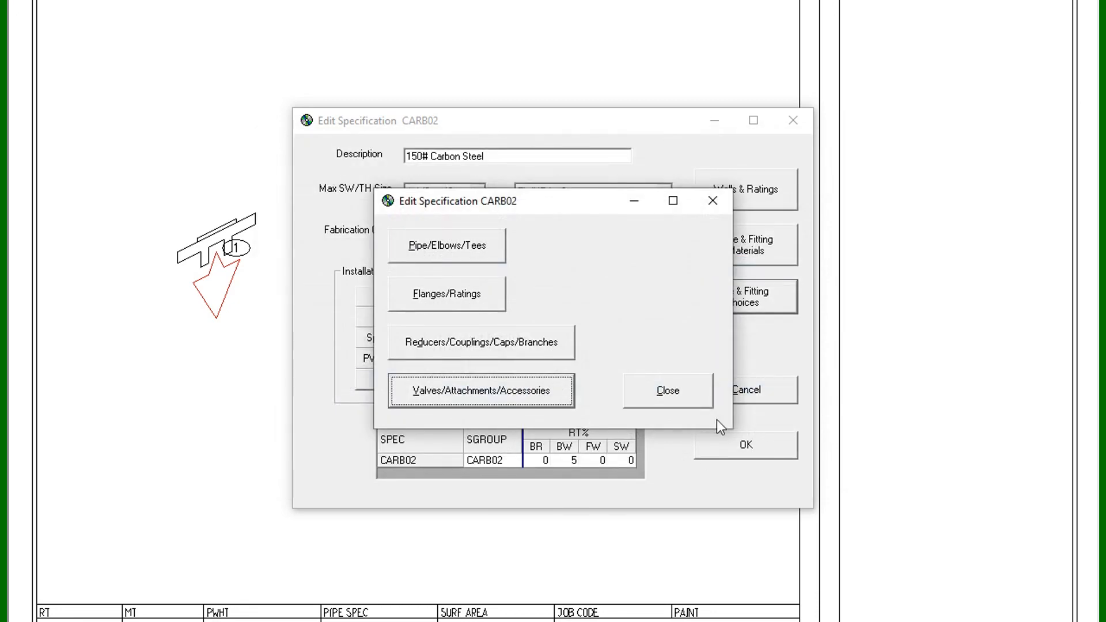
pyautogui.click(656, 397)
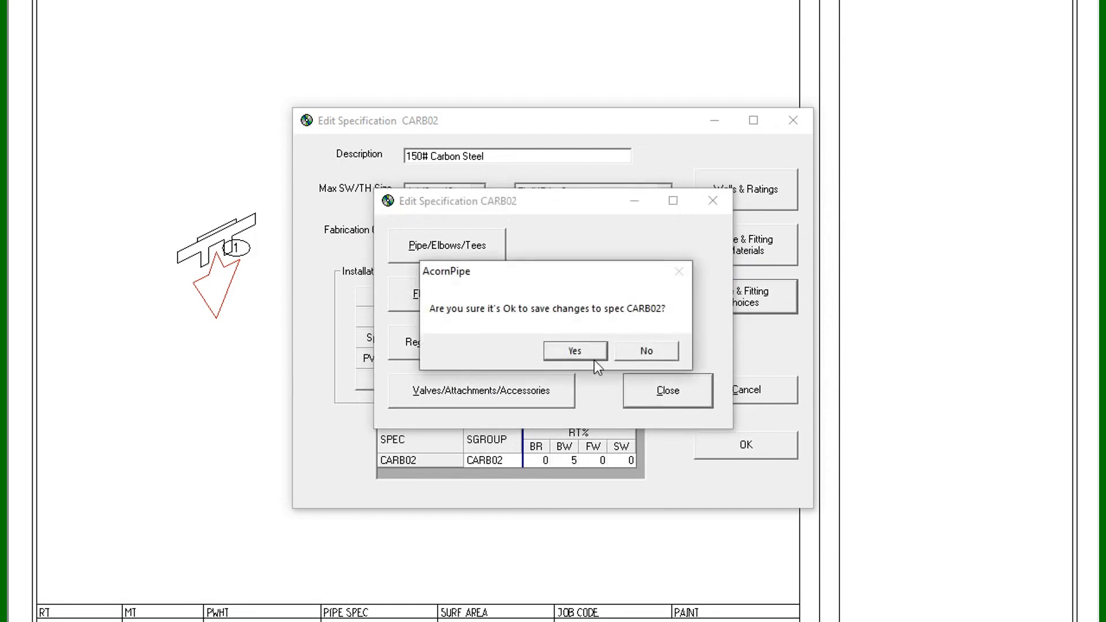
pyautogui.click(590, 353)
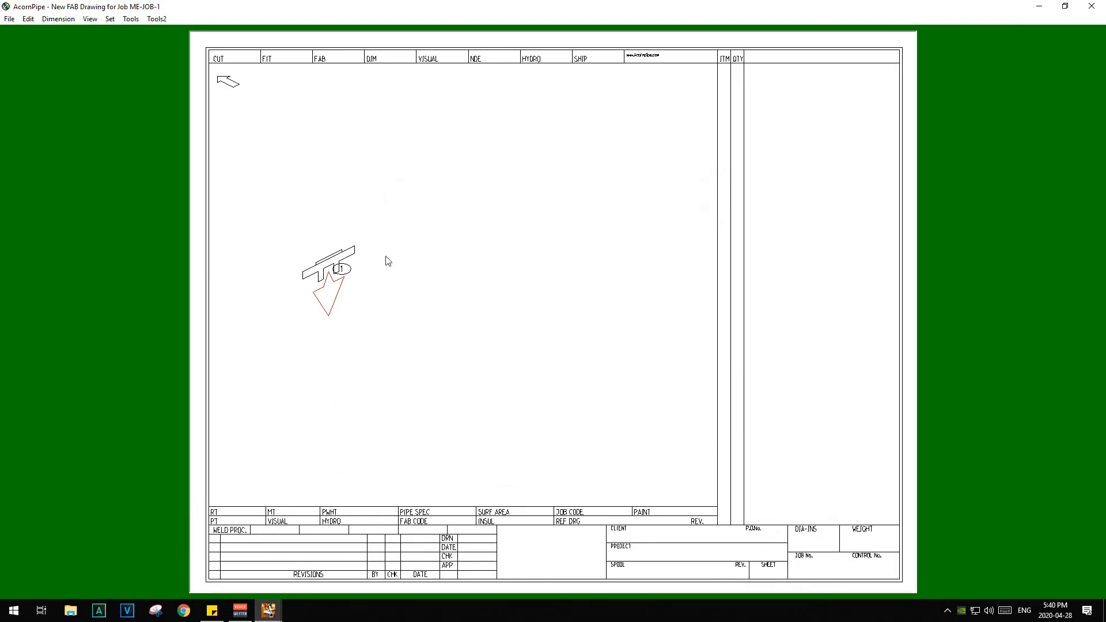
# Examine the Offspec options for departing from the CARB02 specification, and leave them unchanged.
pyautogui.click(23, 20)
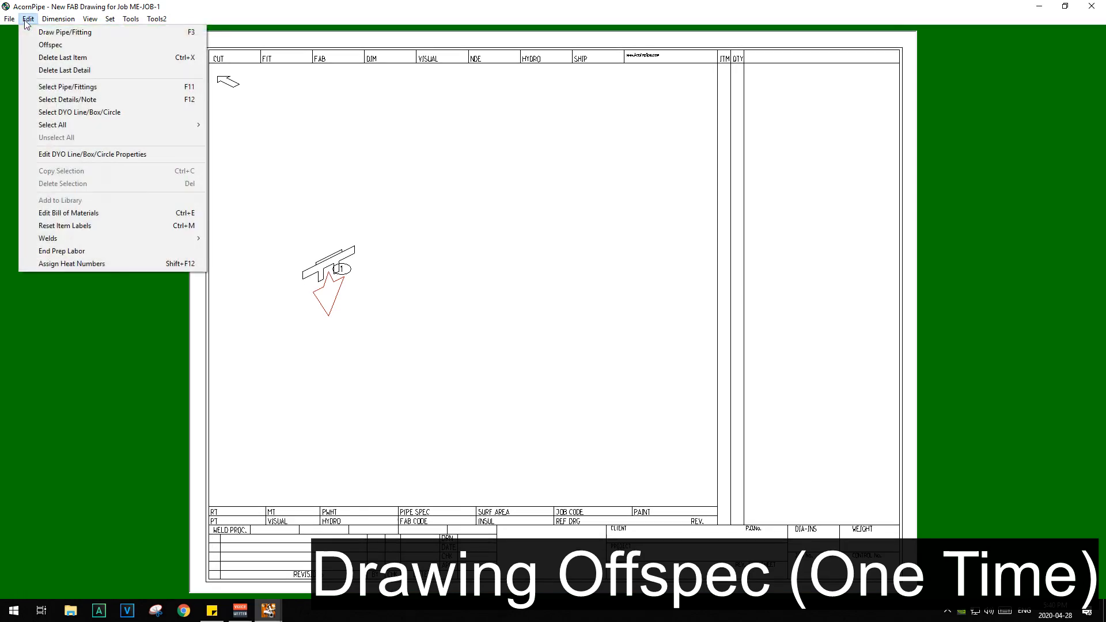
pyautogui.click(49, 42)
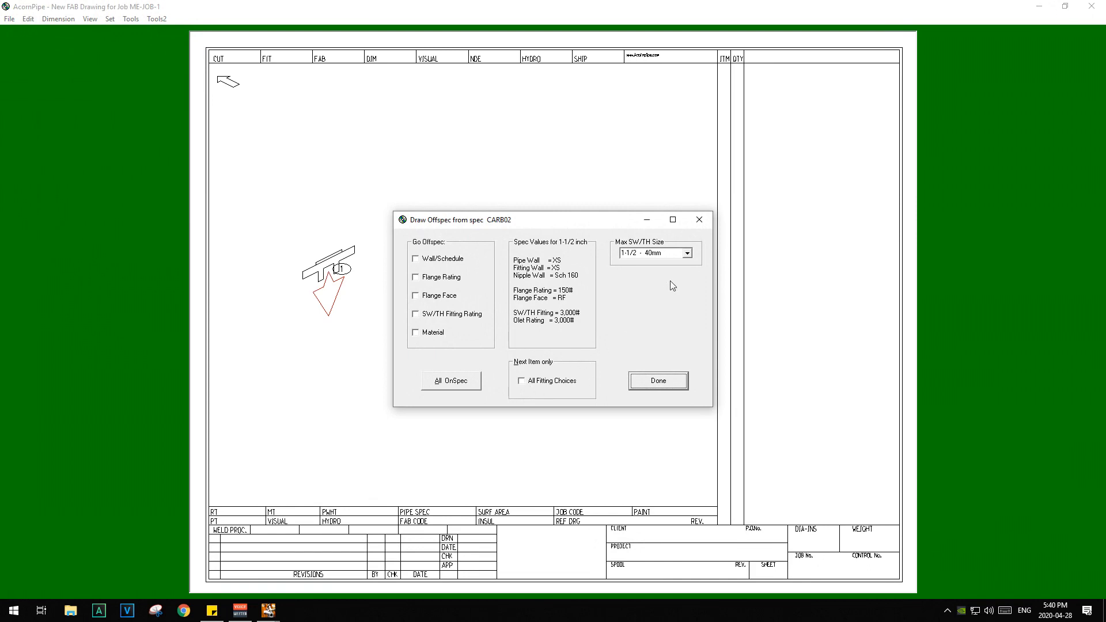
pyautogui.click(699, 220)
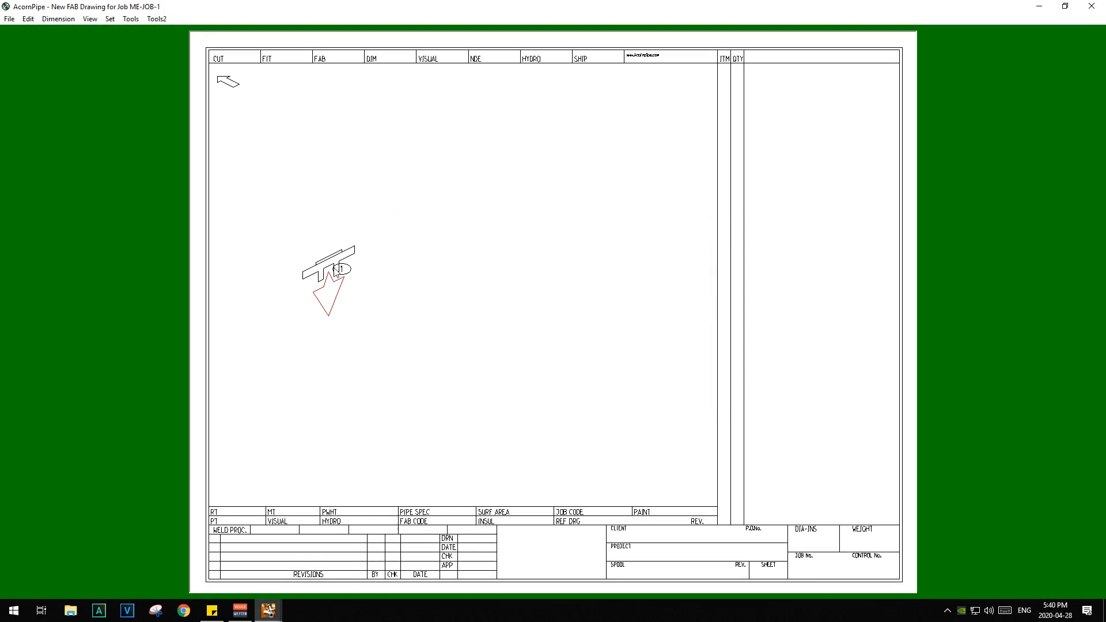
# Add an O-PBE Conc Swage reducing to 1 inch below the flange, switching to its shorter drawn form.
pyautogui.rightClick(328, 277)
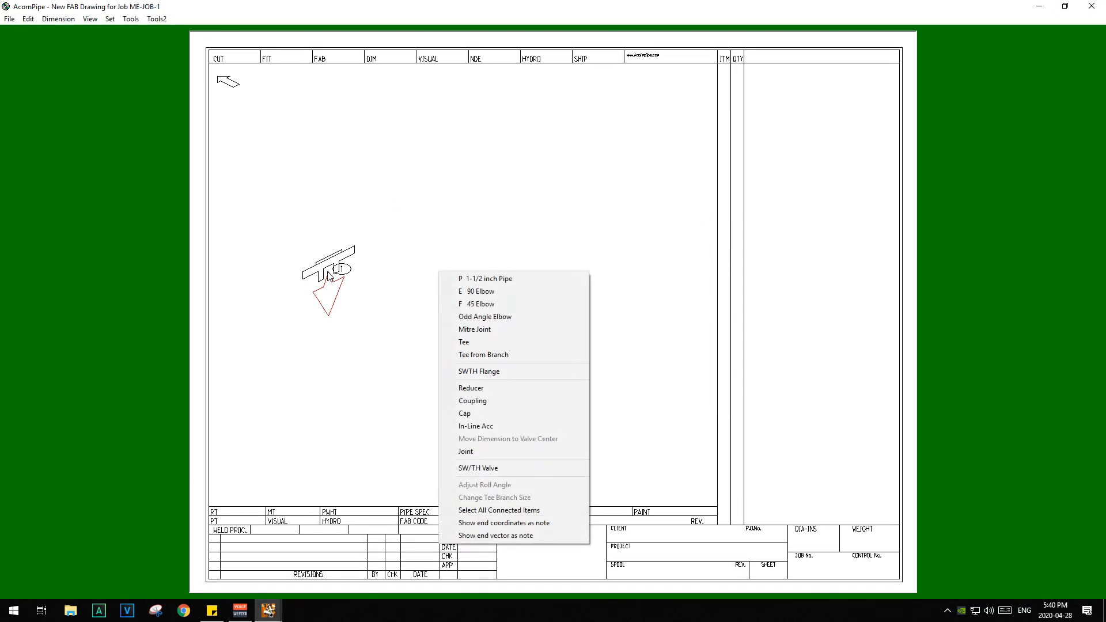
pyautogui.click(501, 389)
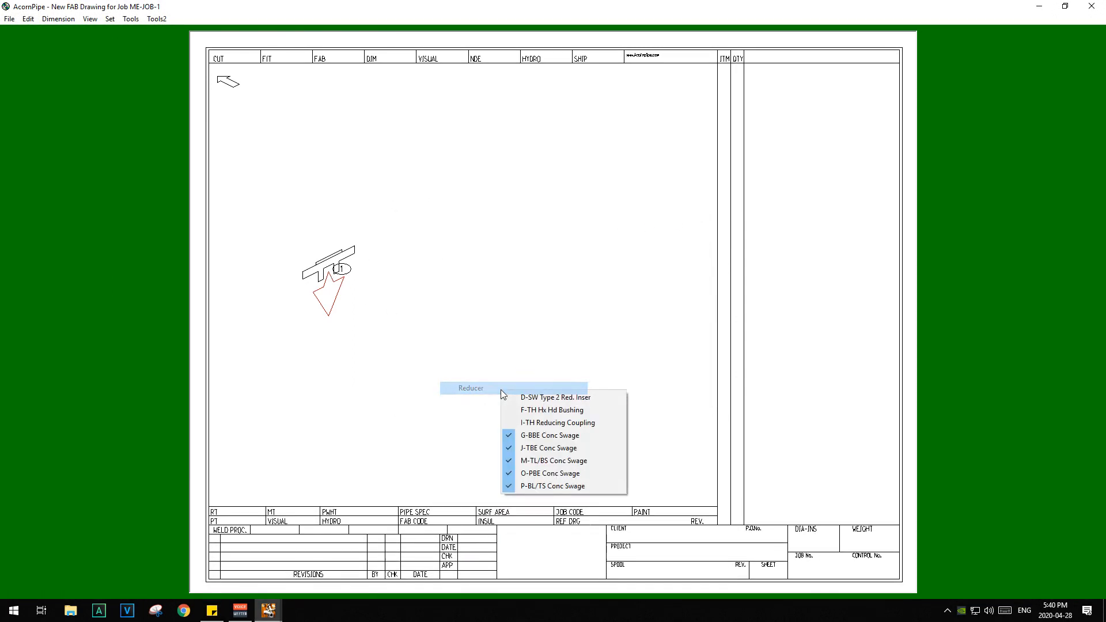
pyautogui.click(551, 477)
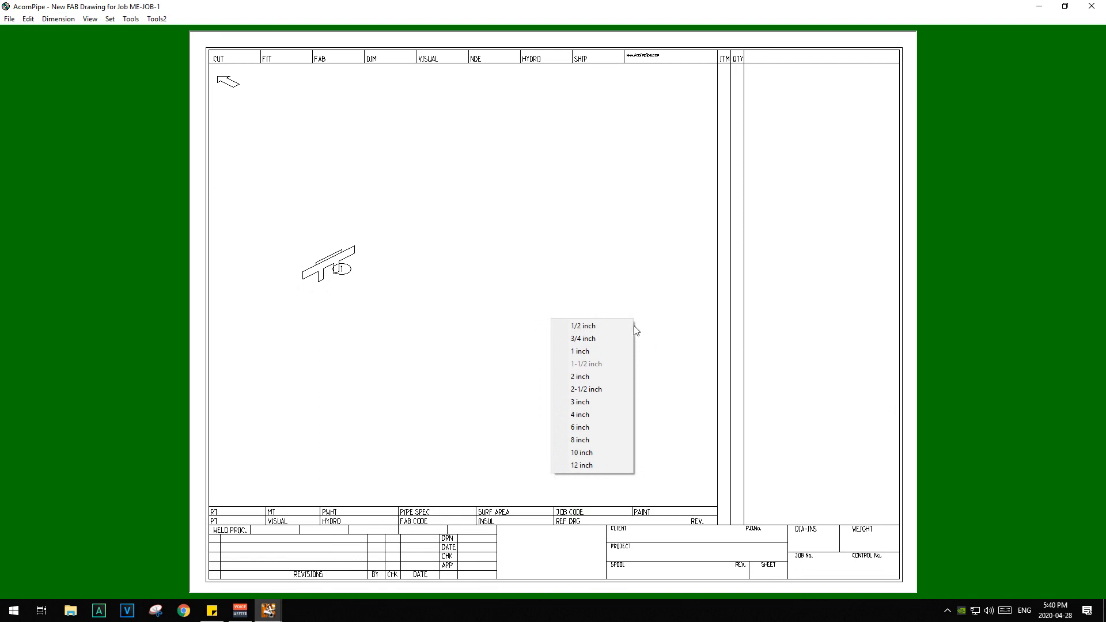
pyautogui.click(580, 351)
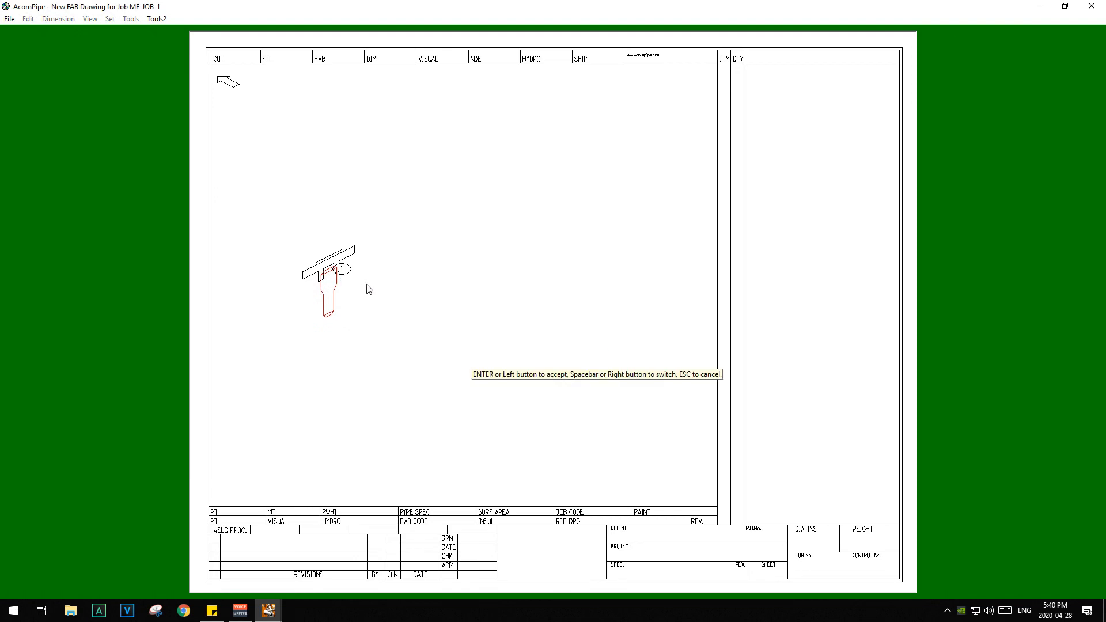
pyautogui.press('space')
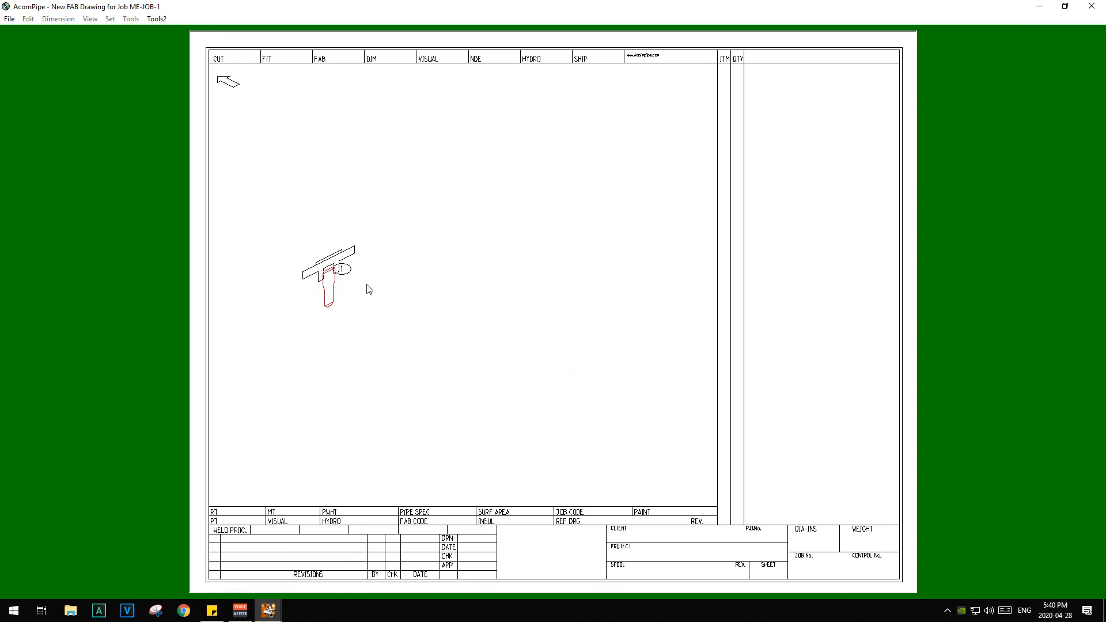
pyautogui.press('space')
pyautogui.press('space')
pyautogui.press('space')
pyautogui.press('space')
pyautogui.press('space')
pyautogui.press('space')
pyautogui.click(369, 289)
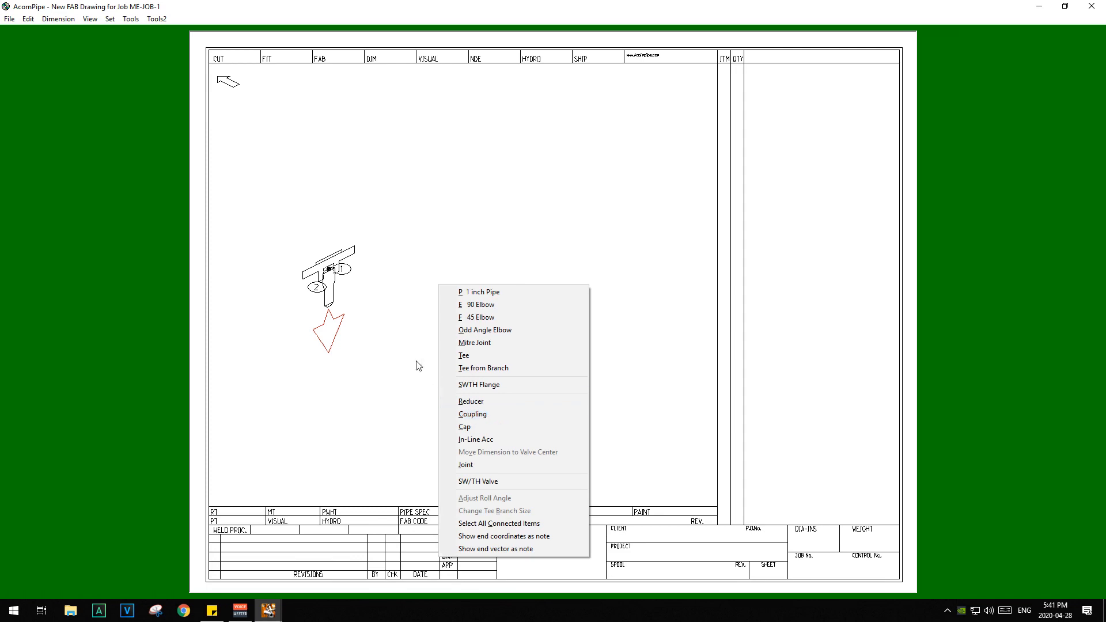
# Check the available coupling types and open the current specification's reducer, coupling, cap and branch choices for editing.
pyautogui.click(492, 415)
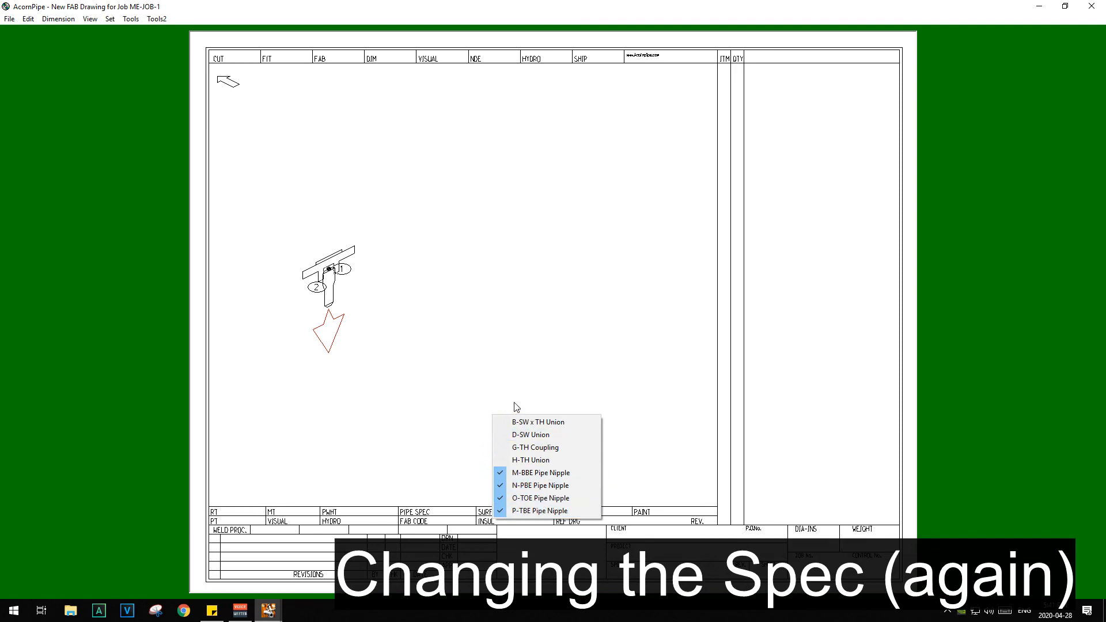
pyautogui.rightClick(445, 324)
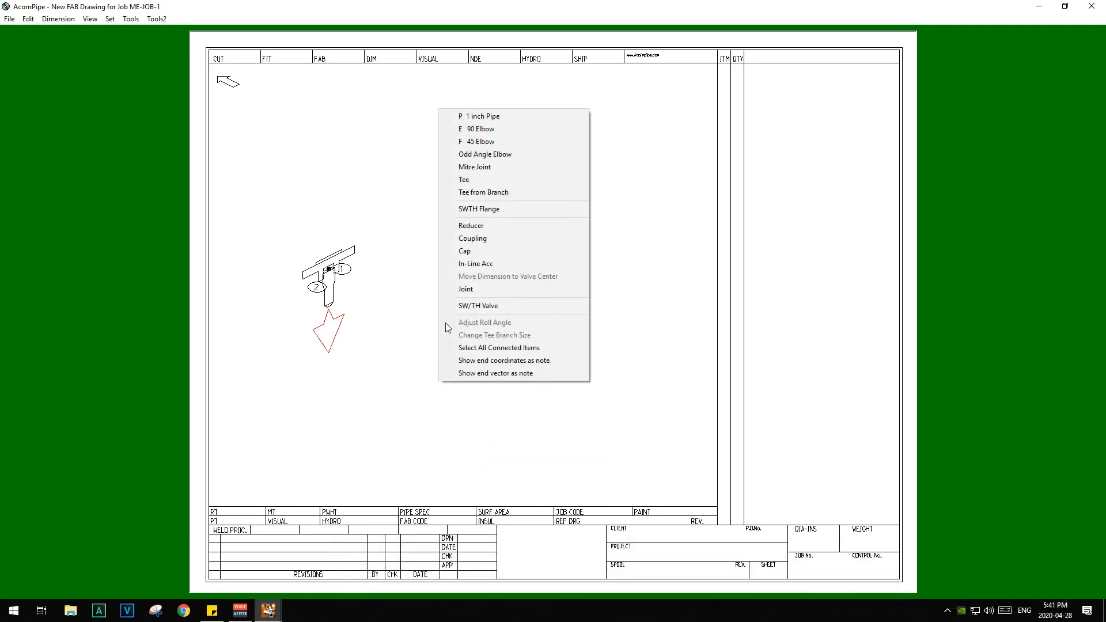
pyautogui.click(137, 20)
pyautogui.moveTo(204, 140)
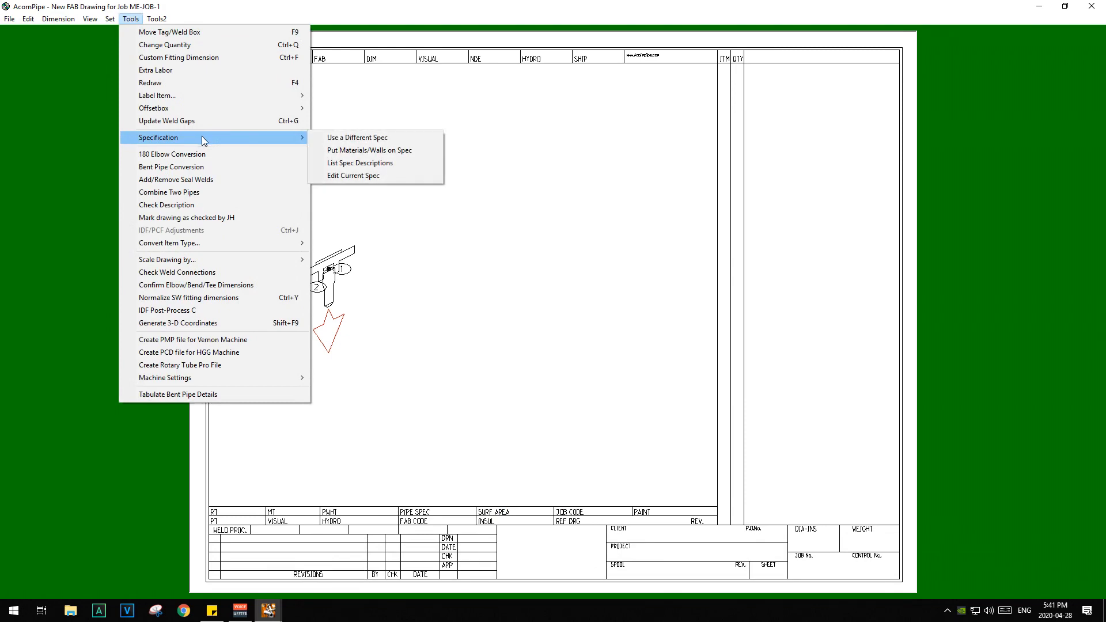
pyautogui.click(353, 175)
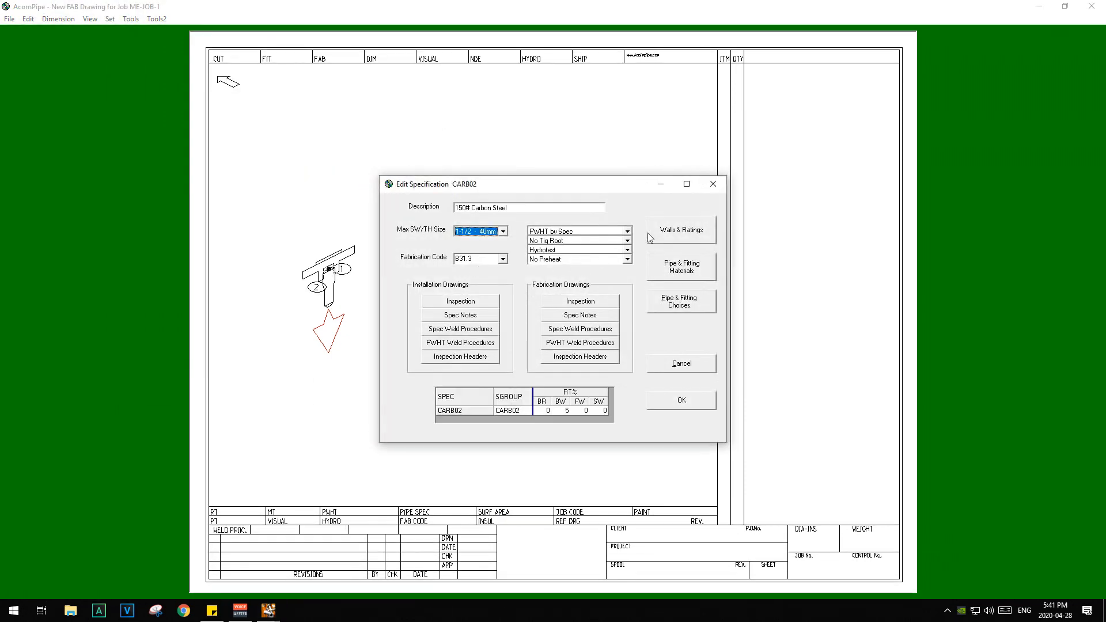
pyautogui.click(689, 302)
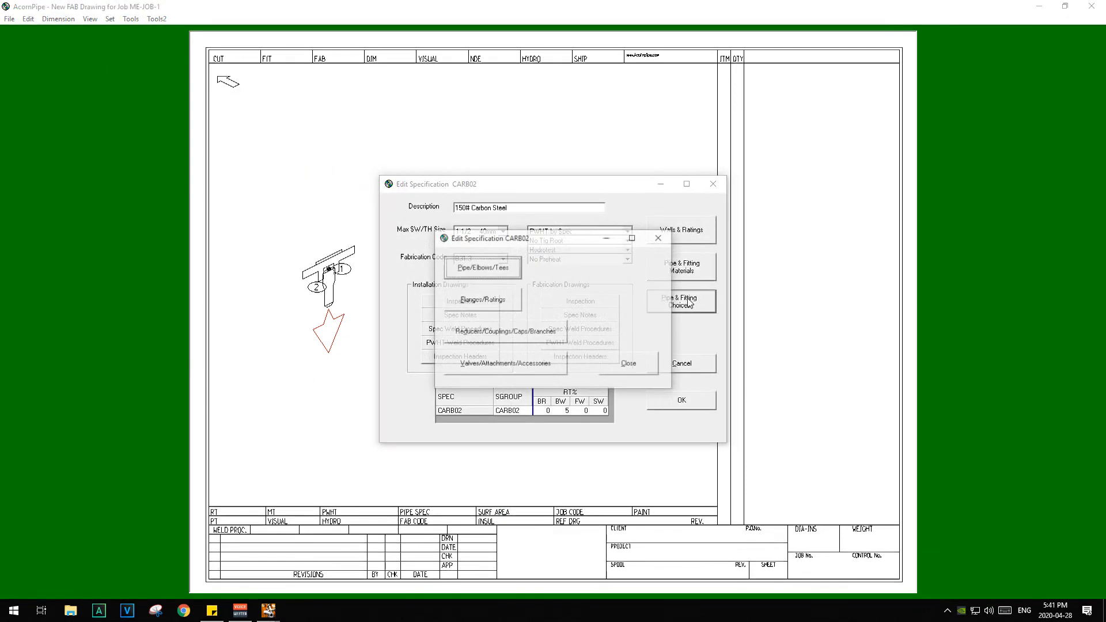
pyautogui.click(512, 336)
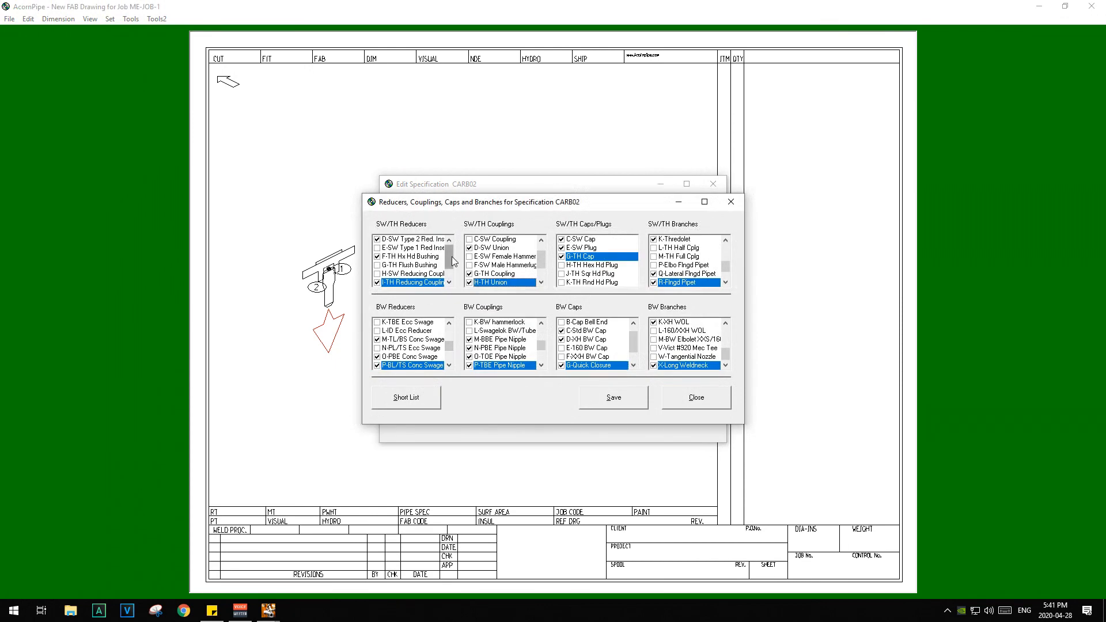
# Enable C-SW Coupling among the CARB02 SW/TH couplings and save the specification changes.
pyautogui.click(471, 239)
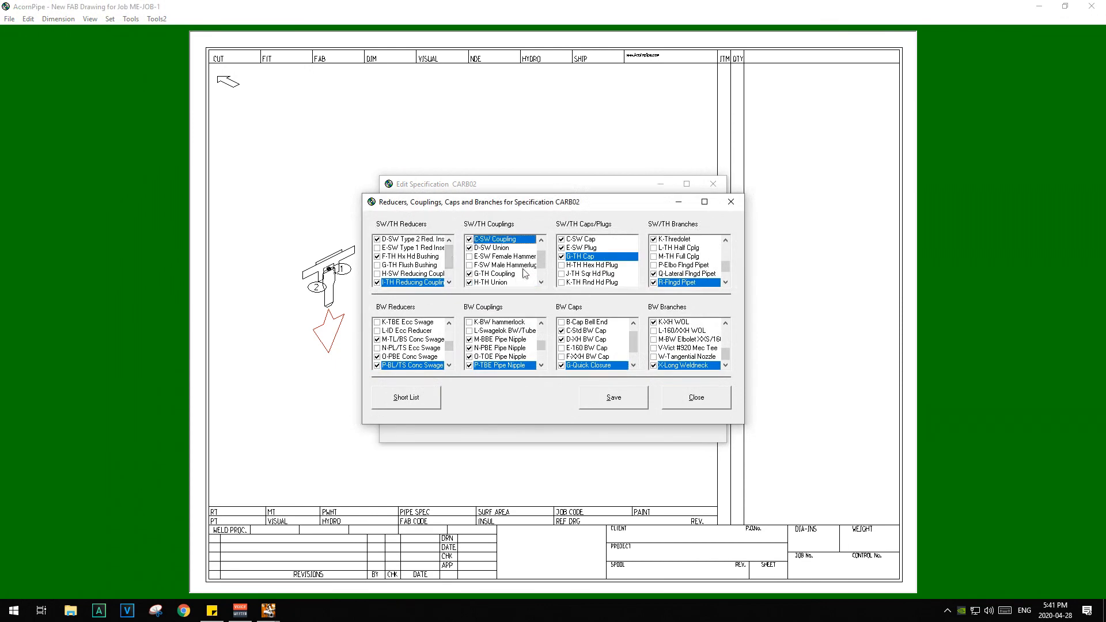
pyautogui.click(614, 399)
pyautogui.click(694, 399)
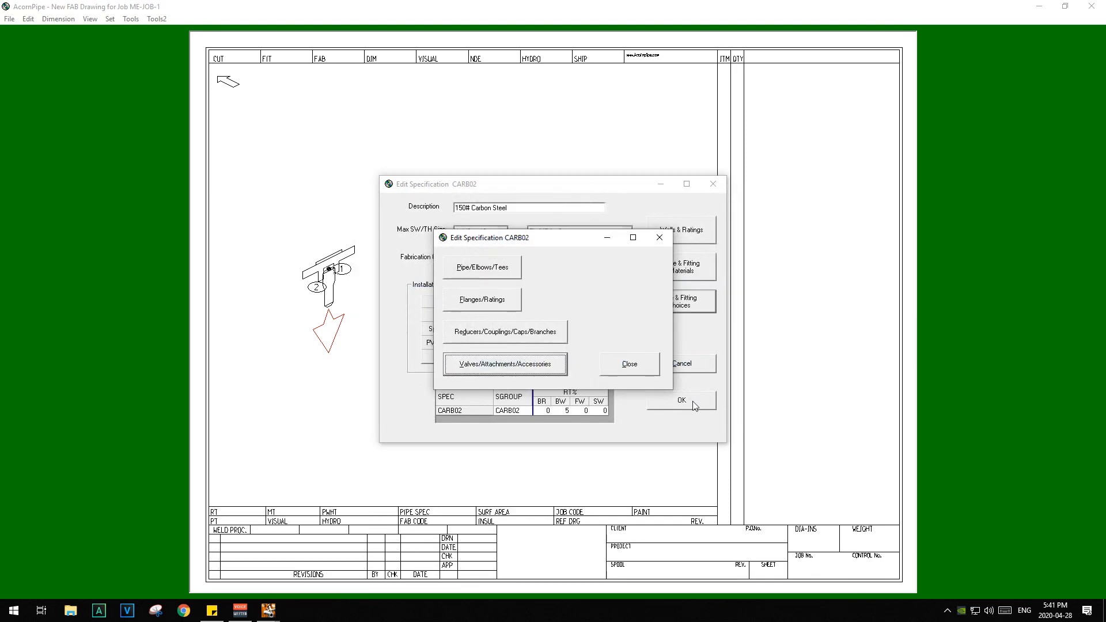
pyautogui.click(632, 367)
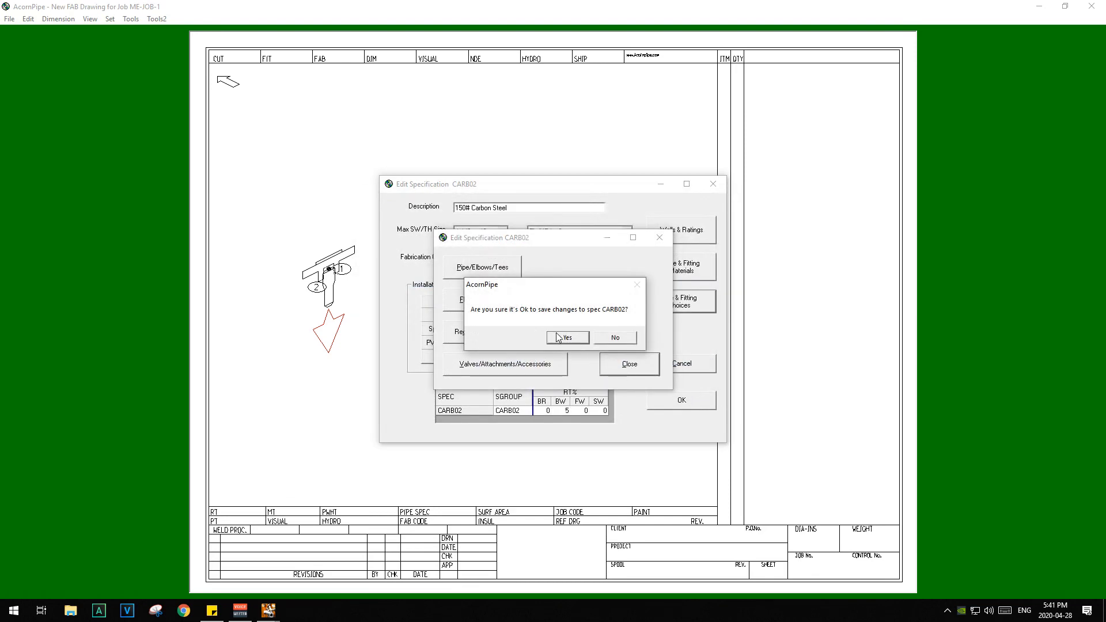
pyautogui.press('Return')
pyautogui.click(682, 399)
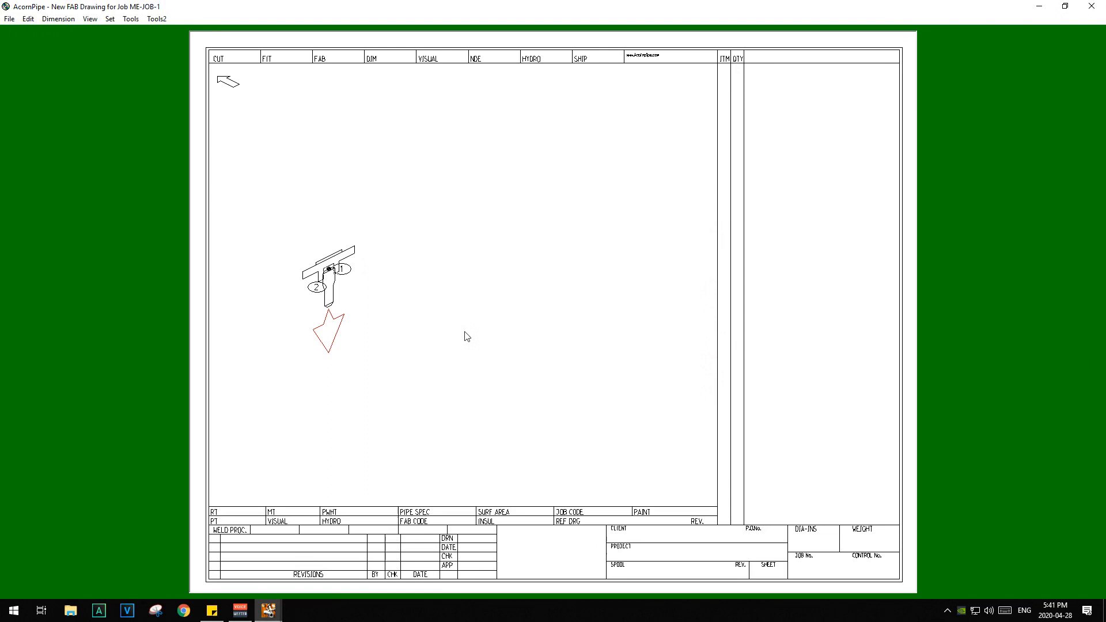
# Add a C-SW Coupling below the swage and draw a short 1 inch pipe straight down from it.
pyautogui.rightClick(326, 307)
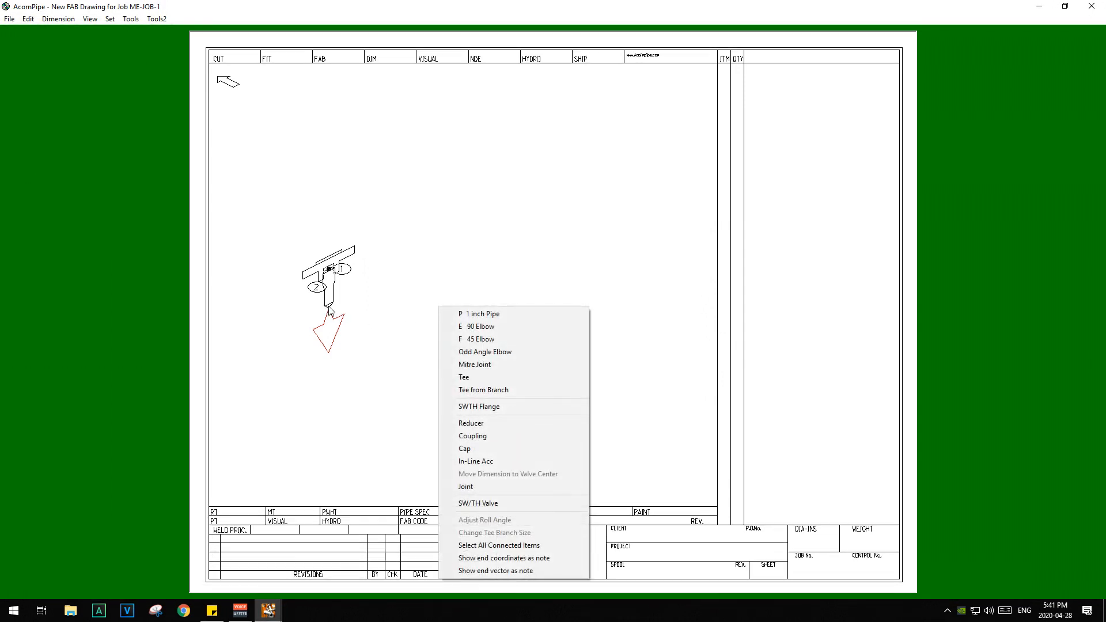
pyautogui.click(488, 436)
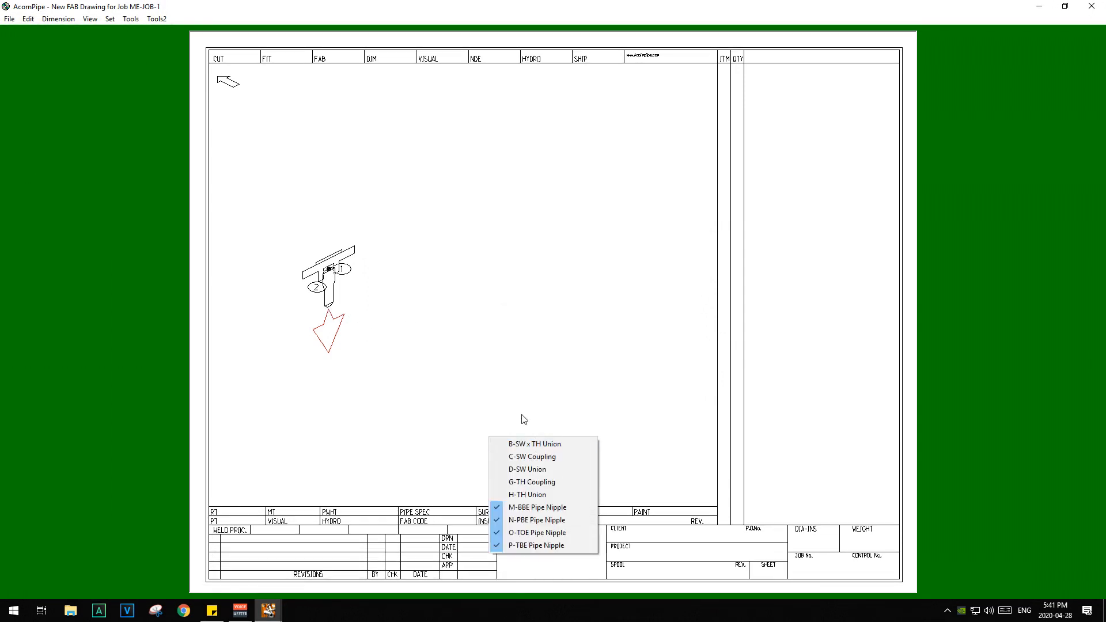
pyautogui.click(539, 459)
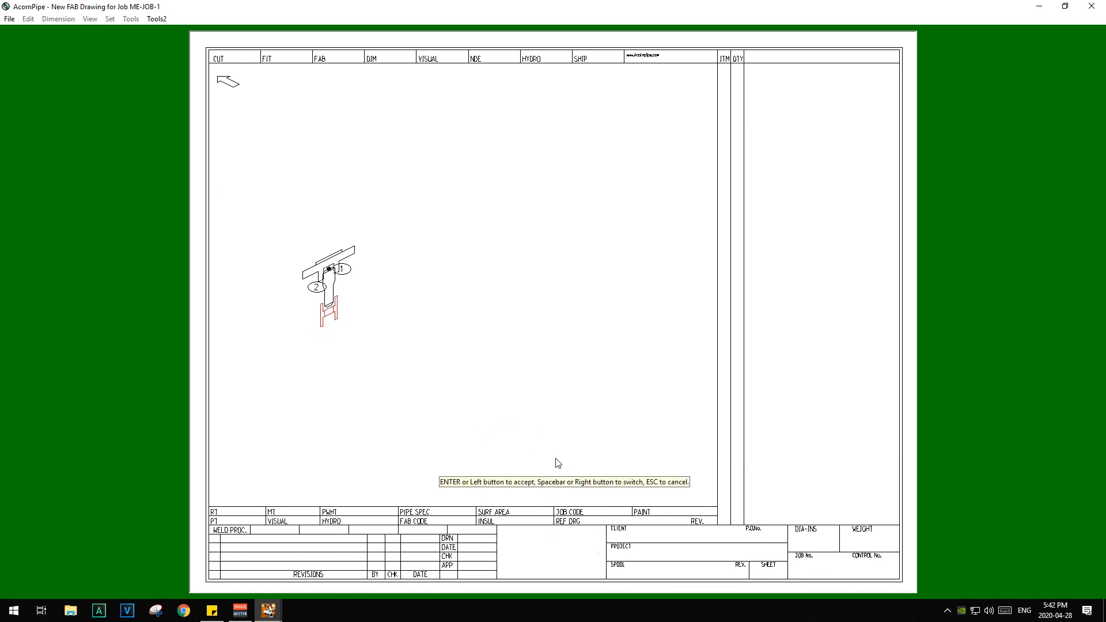
pyautogui.click(557, 462)
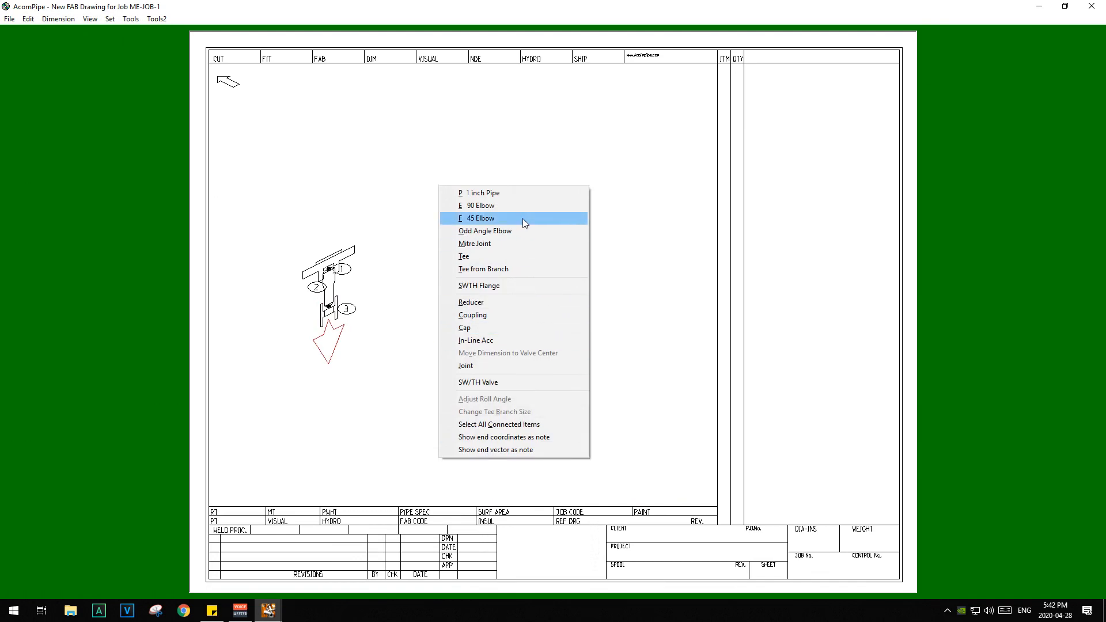
pyautogui.click(506, 194)
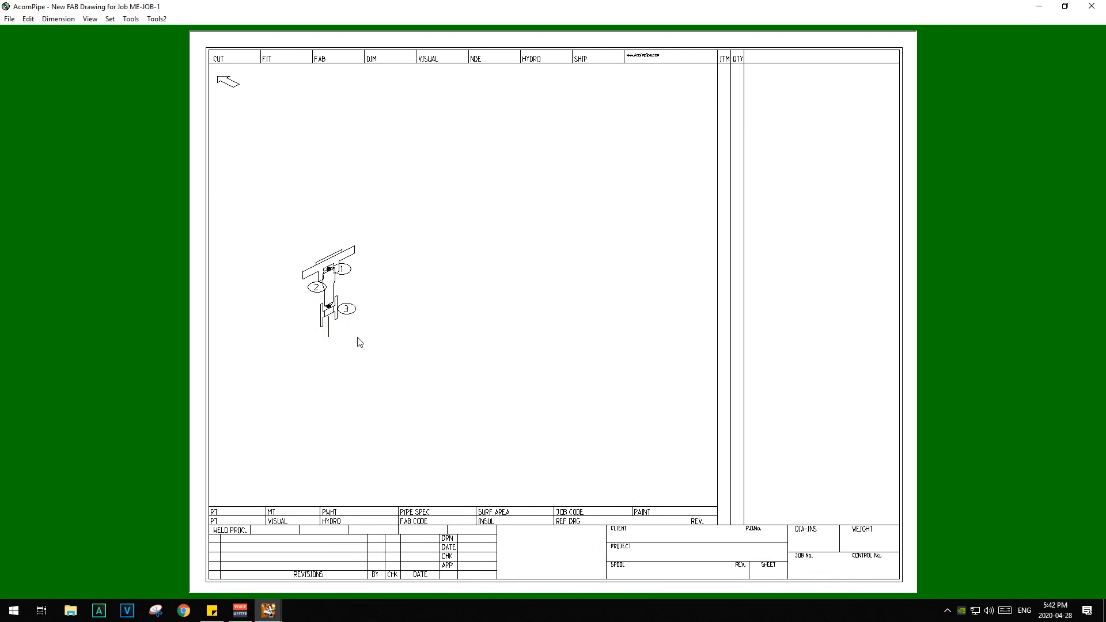
pyautogui.rightClick(351, 368)
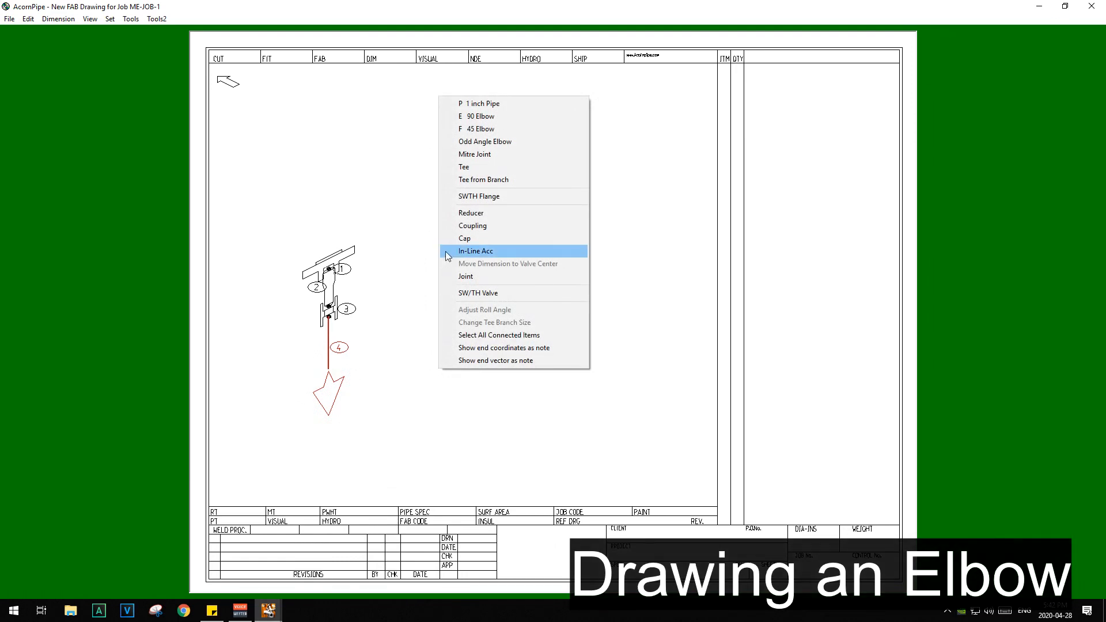
# Add a 90 elbow at the pipe's lower end, cycling its orientations until it turns toward the lower right of the drawing.
pyautogui.click(493, 117)
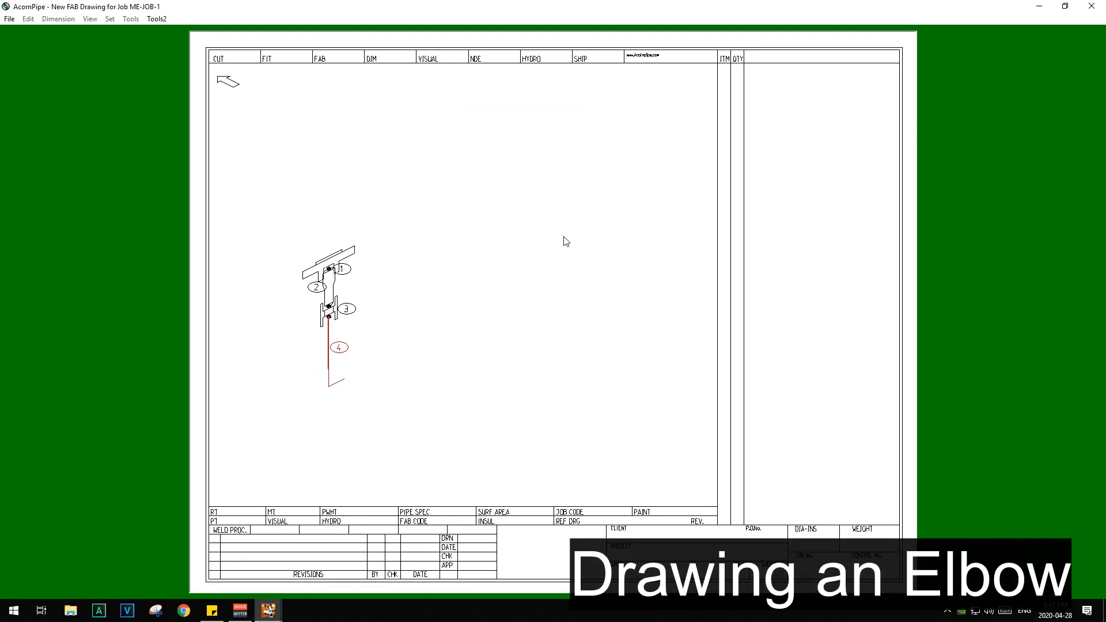
pyautogui.rightClick(649, 296)
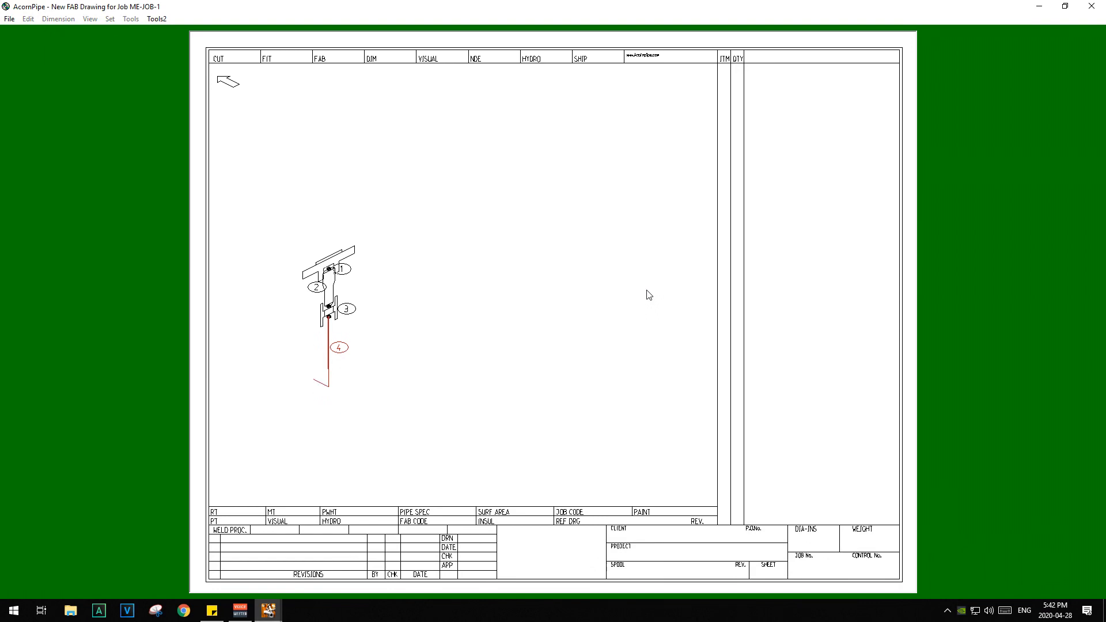
pyautogui.rightClick(649, 296)
pyautogui.rightClick(649, 295)
pyautogui.rightClick(649, 295)
pyautogui.rightClick(649, 295)
pyautogui.rightClick(649, 296)
pyautogui.rightClick(649, 295)
pyautogui.rightClick(649, 296)
pyautogui.rightClick(649, 296)
pyautogui.rightClick(649, 295)
pyautogui.rightClick(649, 296)
pyautogui.rightClick(649, 295)
pyautogui.rightClick(649, 295)
pyautogui.rightClick(649, 295)
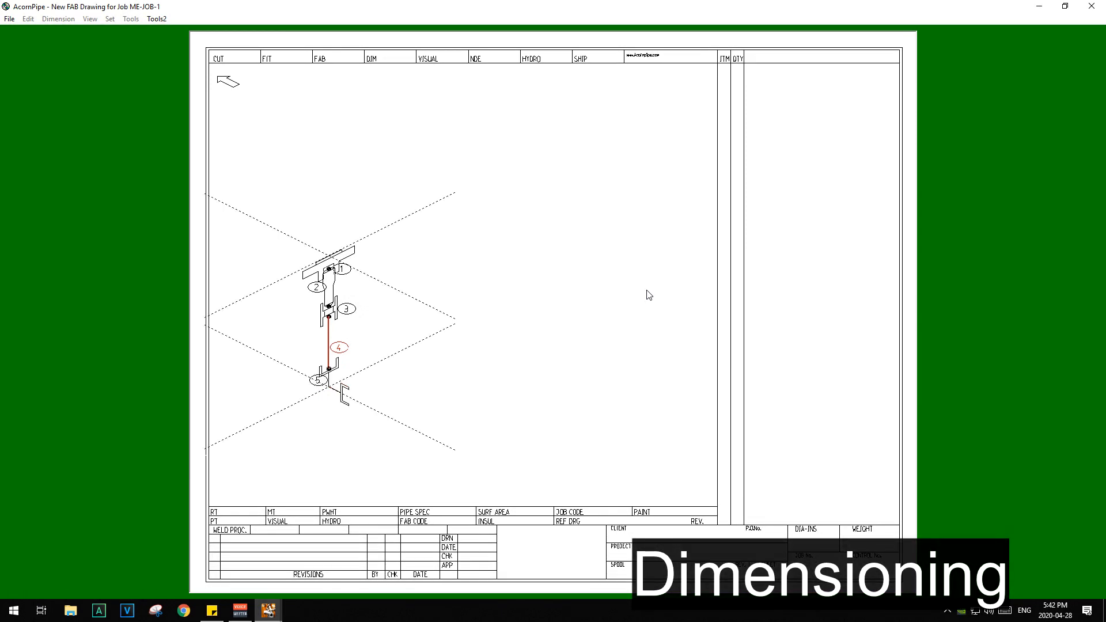
# Place a vertical dimension left of the piping, from the flange face to the elbow centre, and set it to 12 inches.
pyautogui.click(283, 417)
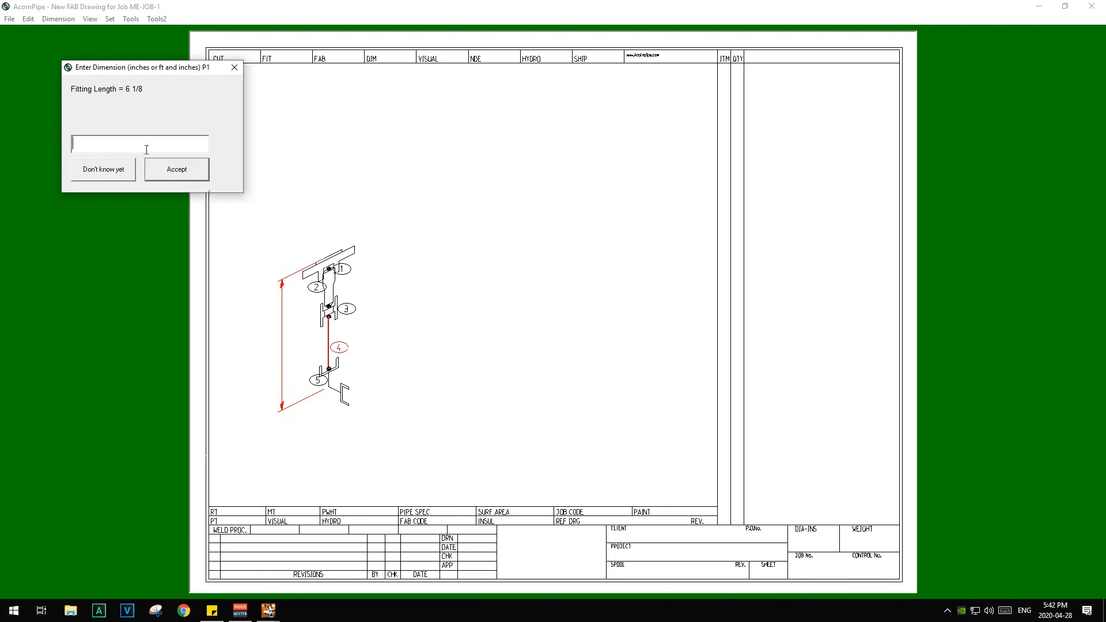
pyautogui.write('12')
pyautogui.click(175, 170)
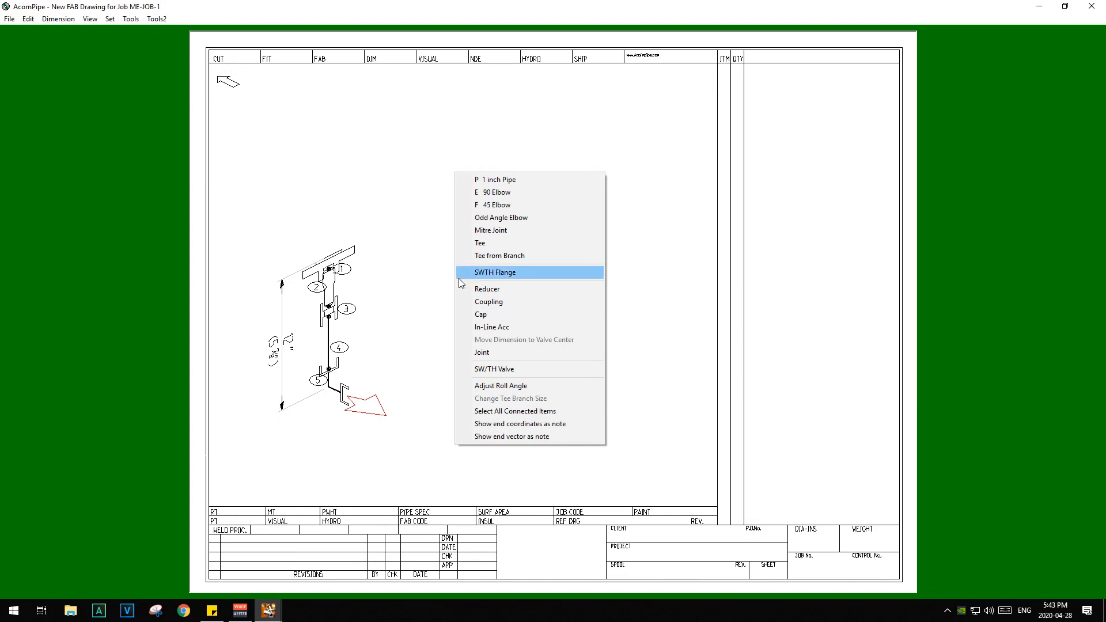
# Extend a 1 inch pipe from the elbow and end it with a 90 elbow turning toward the upper right of the drawing.
pyautogui.click(513, 183)
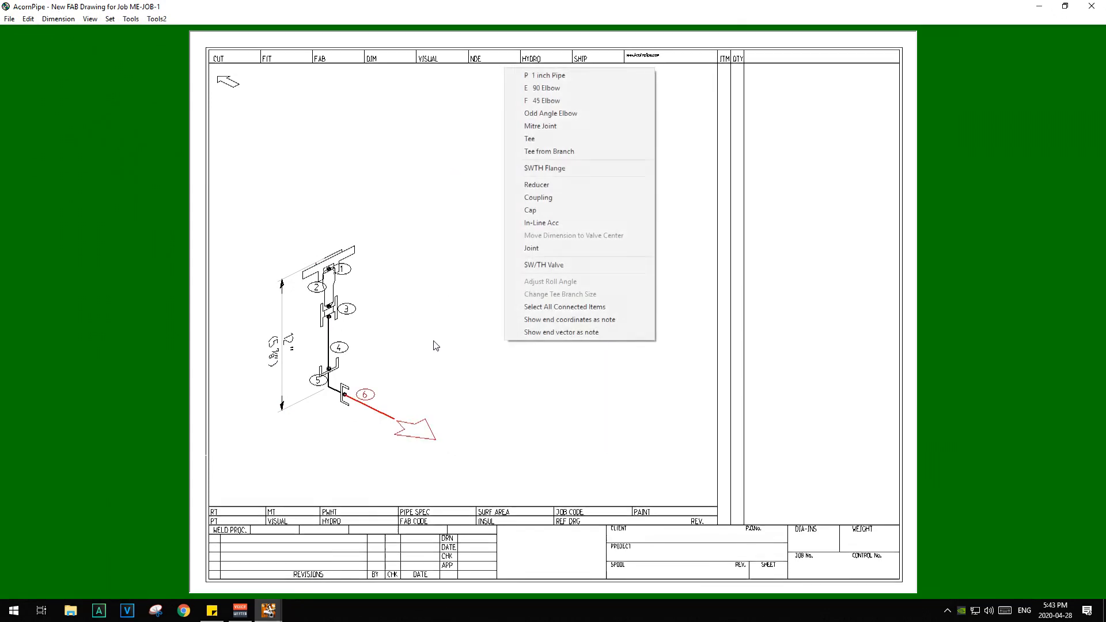
pyautogui.click(562, 90)
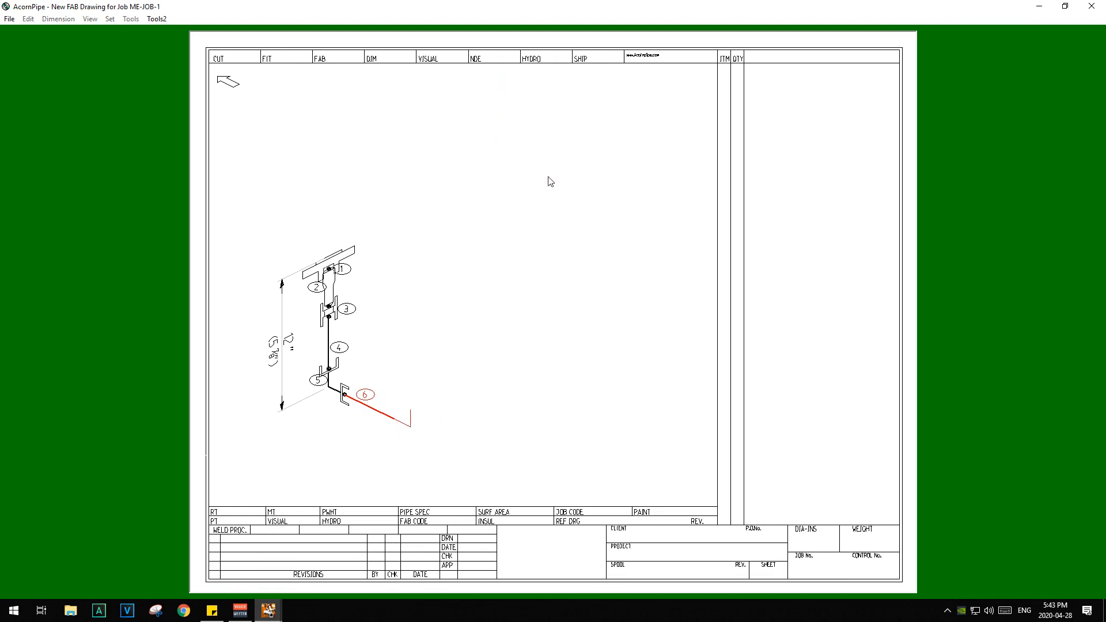
pyautogui.click(552, 210)
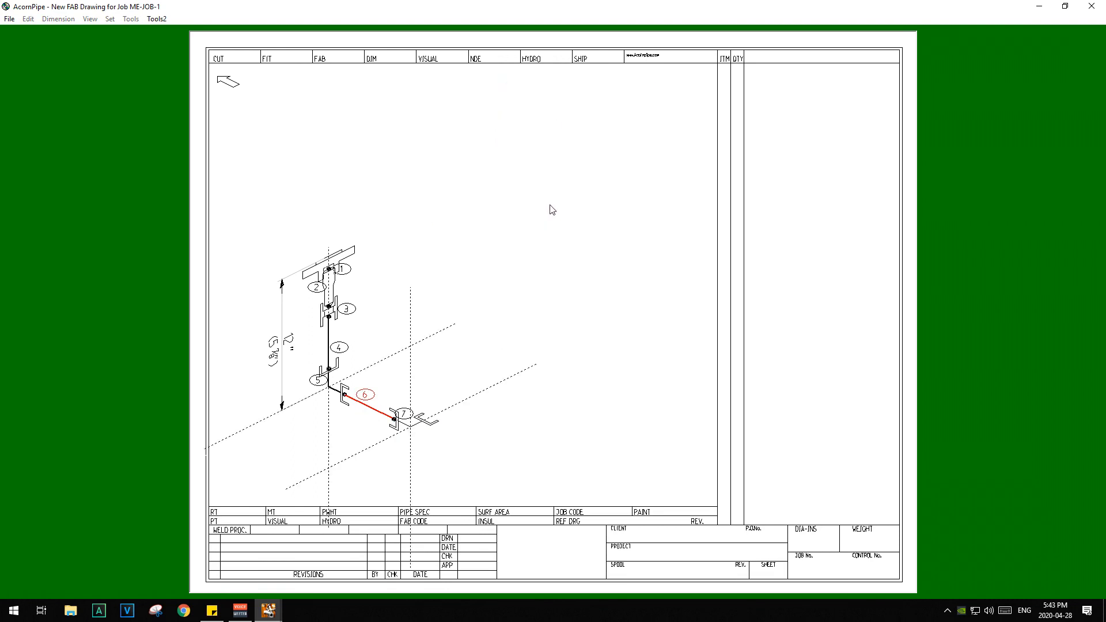
# Place a dimension below the run between the two elbow centres and set it to 10 inches.
pyautogui.click(414, 485)
pyautogui.write('10')
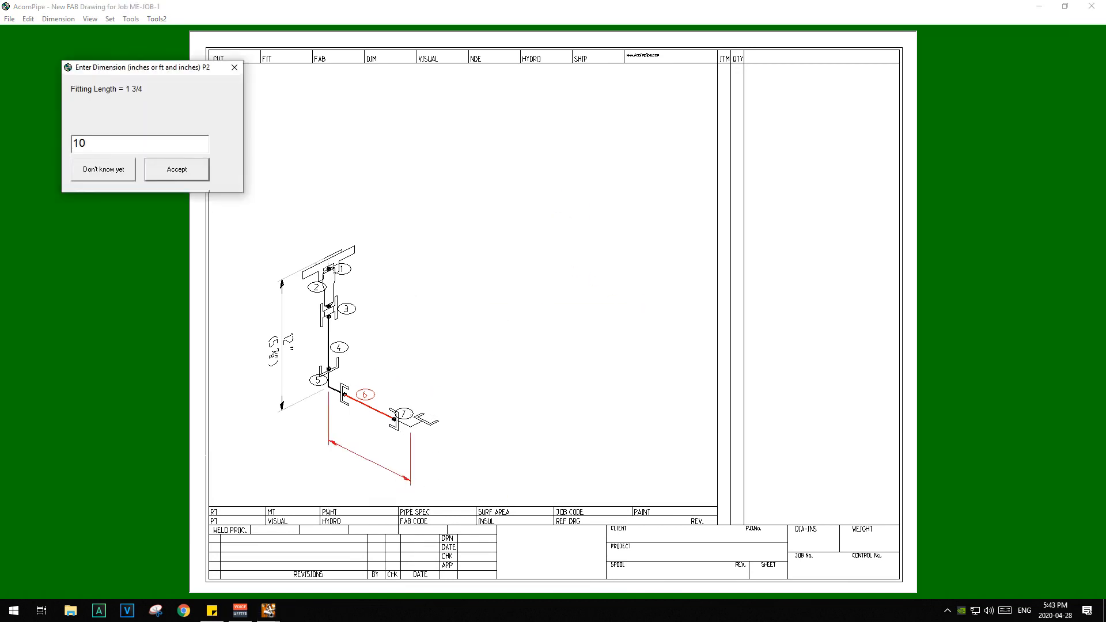
pyautogui.press('Return')
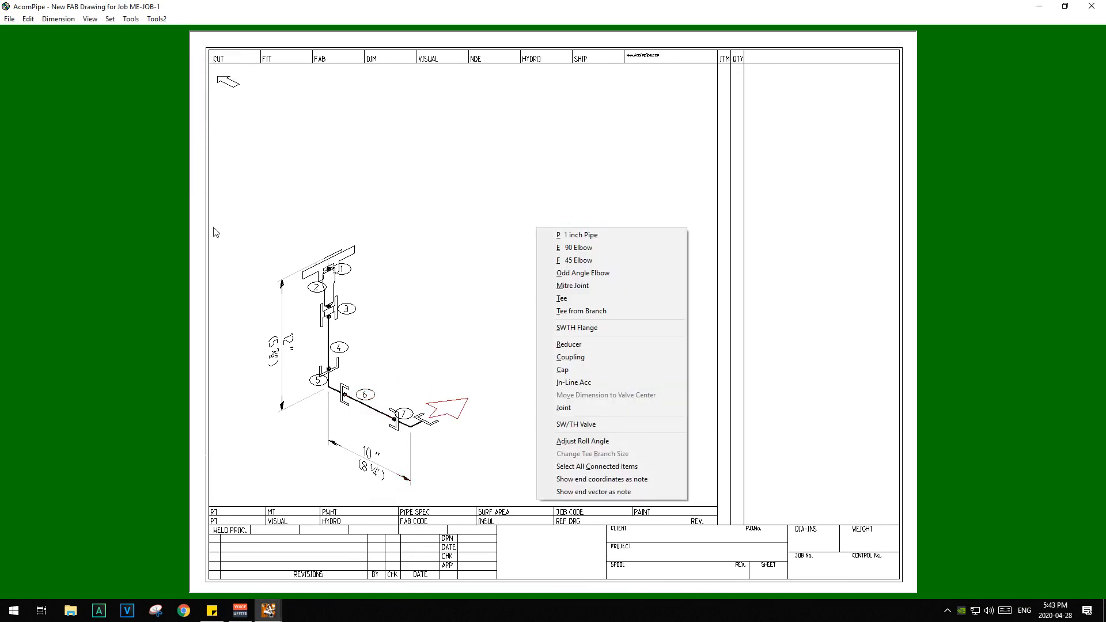
# Draw a long 1 inch pipe from the second elbow toward the upper right and add a C-SW Coupling at its end.
pyautogui.click(578, 235)
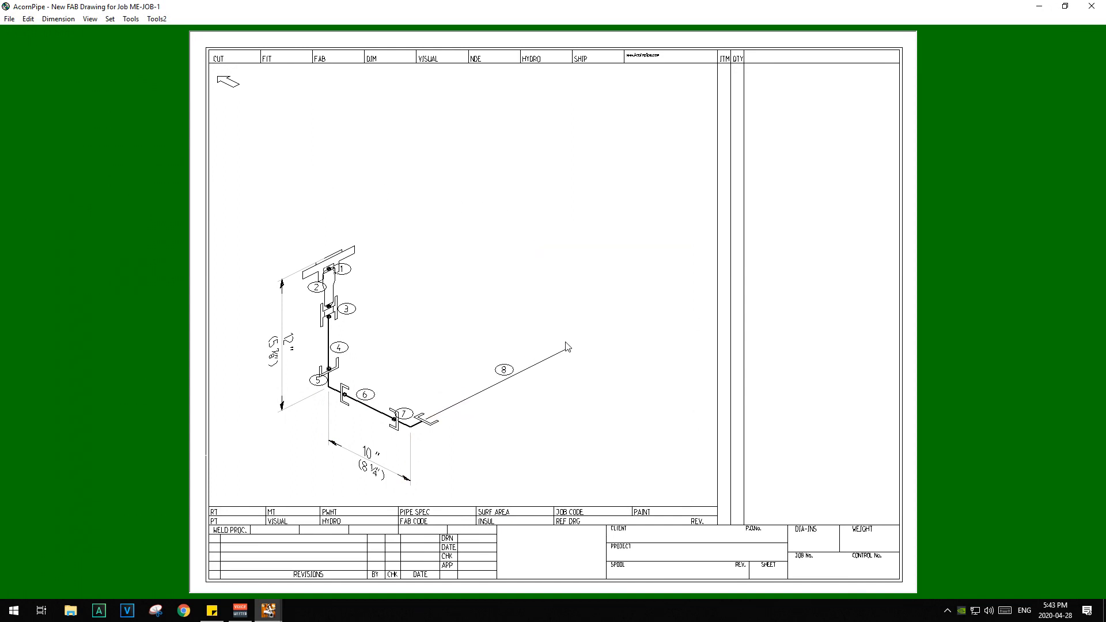
pyautogui.click(568, 346)
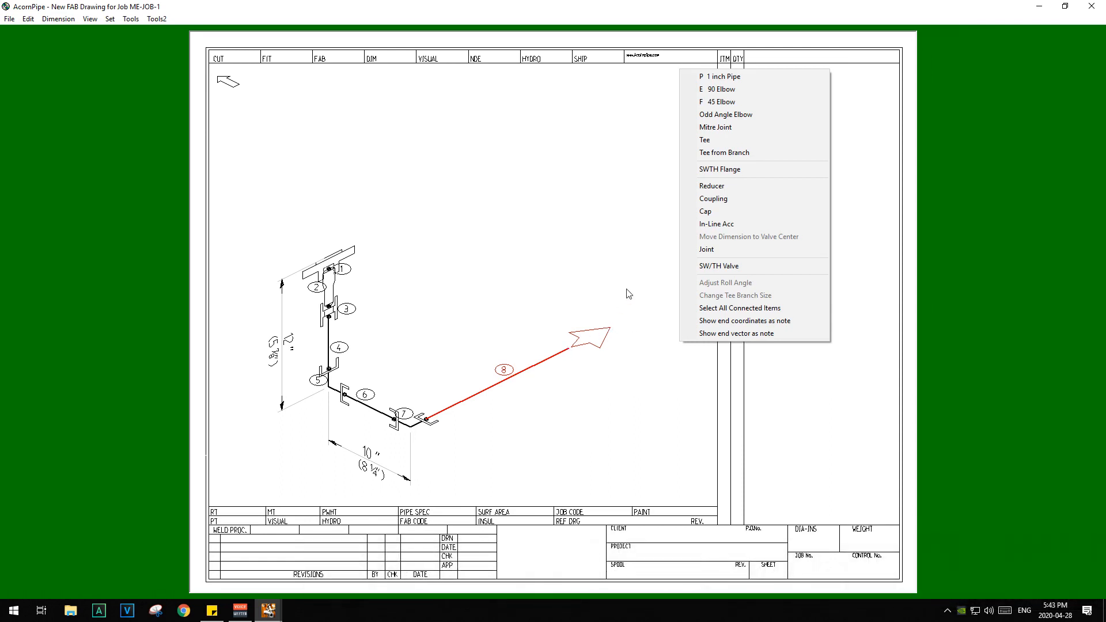
pyautogui.click(721, 199)
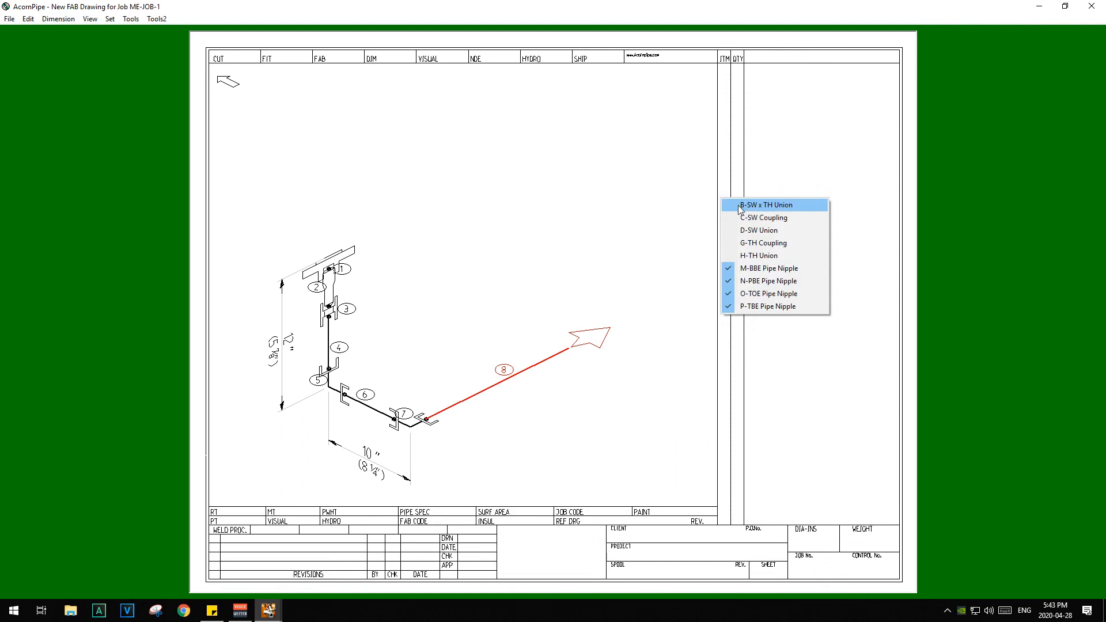
pyautogui.click(765, 218)
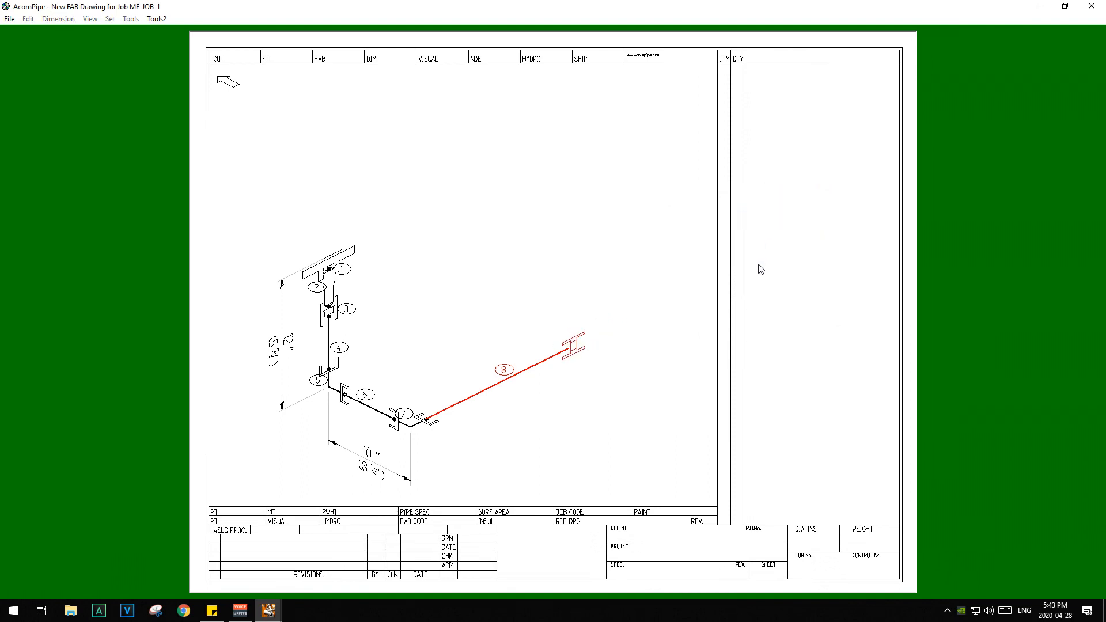
pyautogui.rightClick(761, 269)
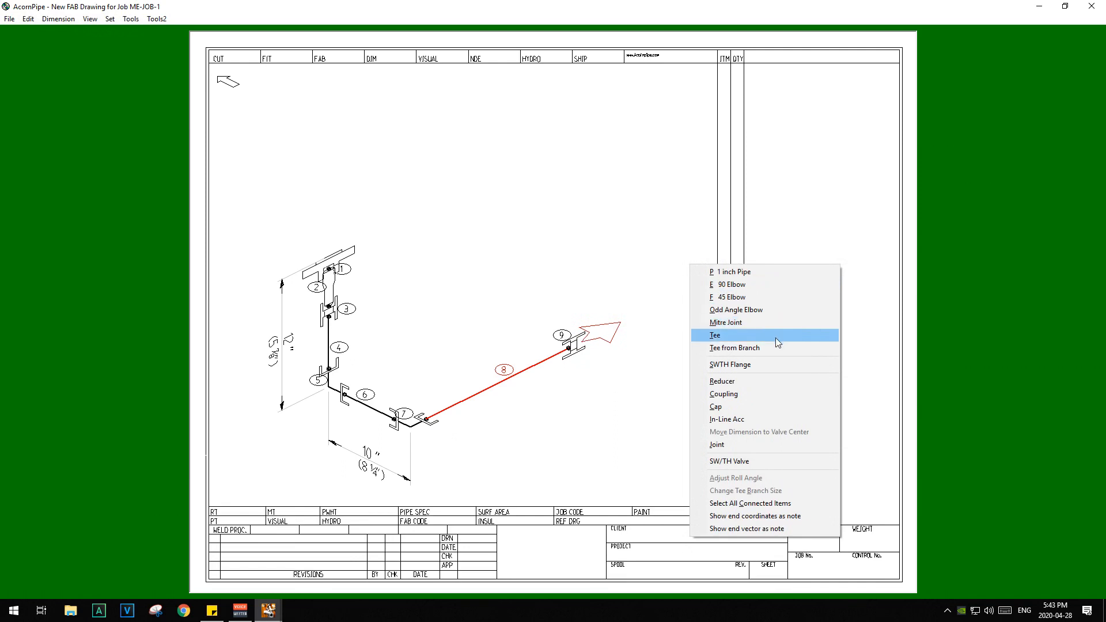
# Open the reducer, coupling, cap and branch choices of the current CARB02 specification for editing.
pyautogui.click(751, 383)
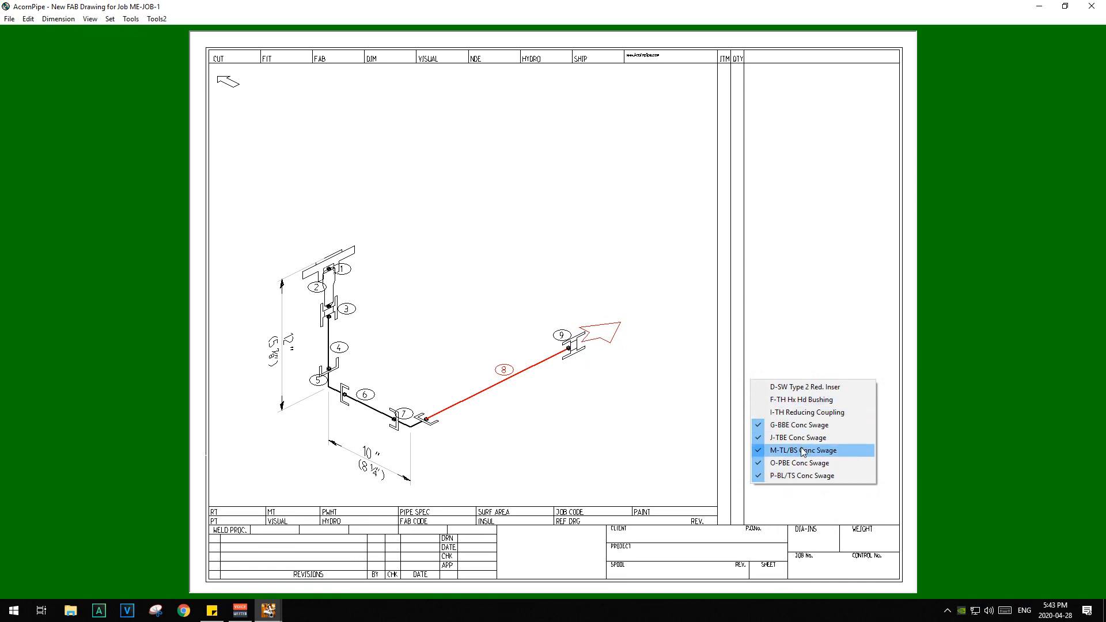
pyautogui.rightClick(595, 357)
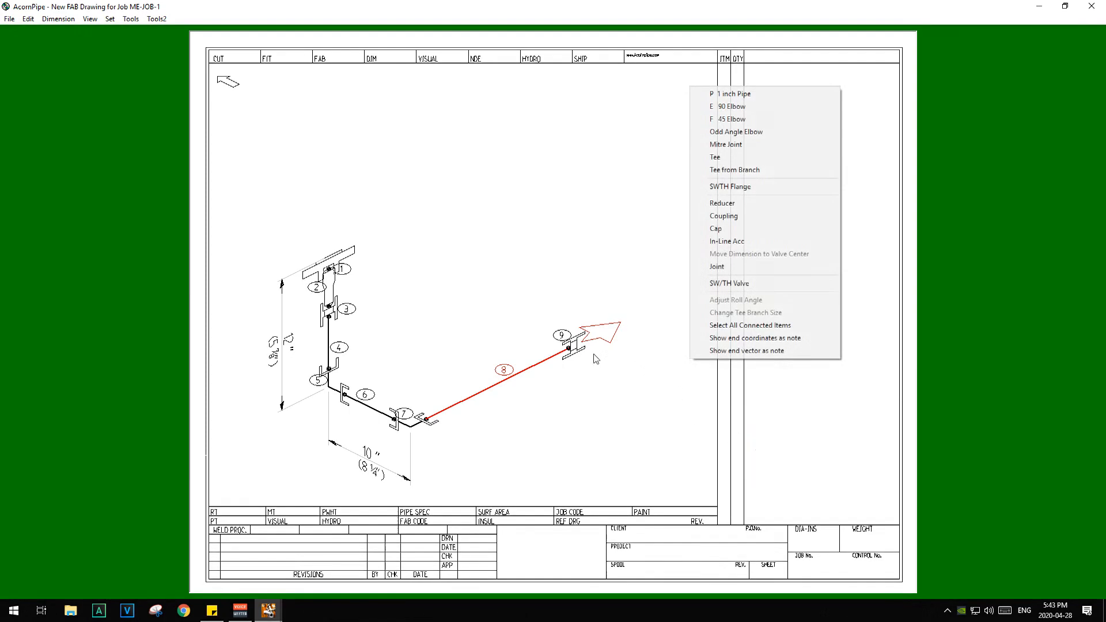
pyautogui.click(132, 19)
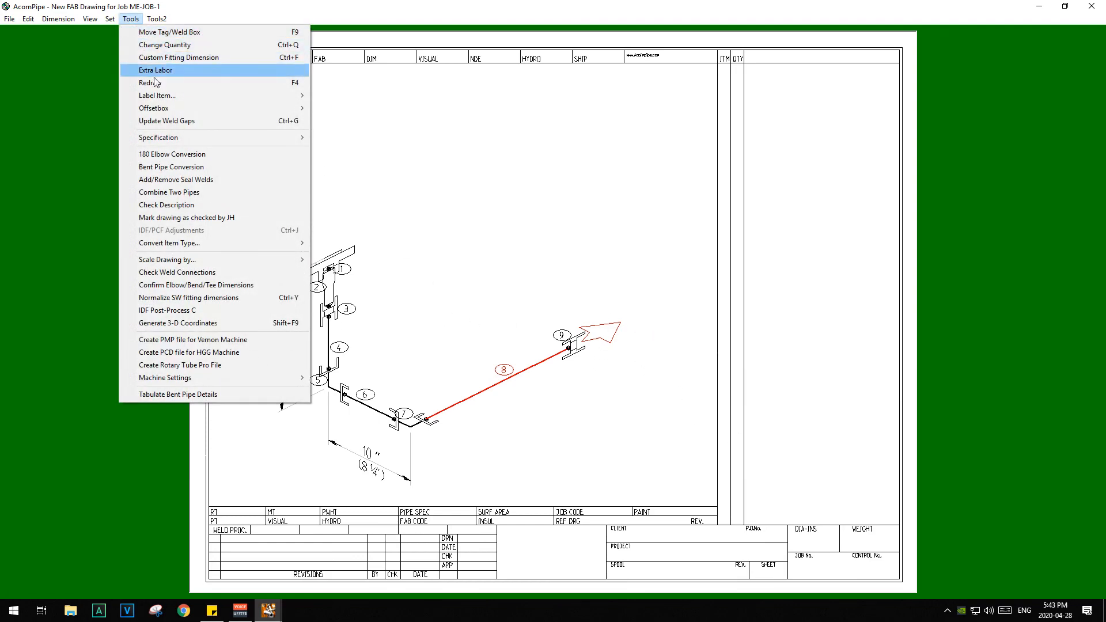
pyautogui.moveTo(192, 136)
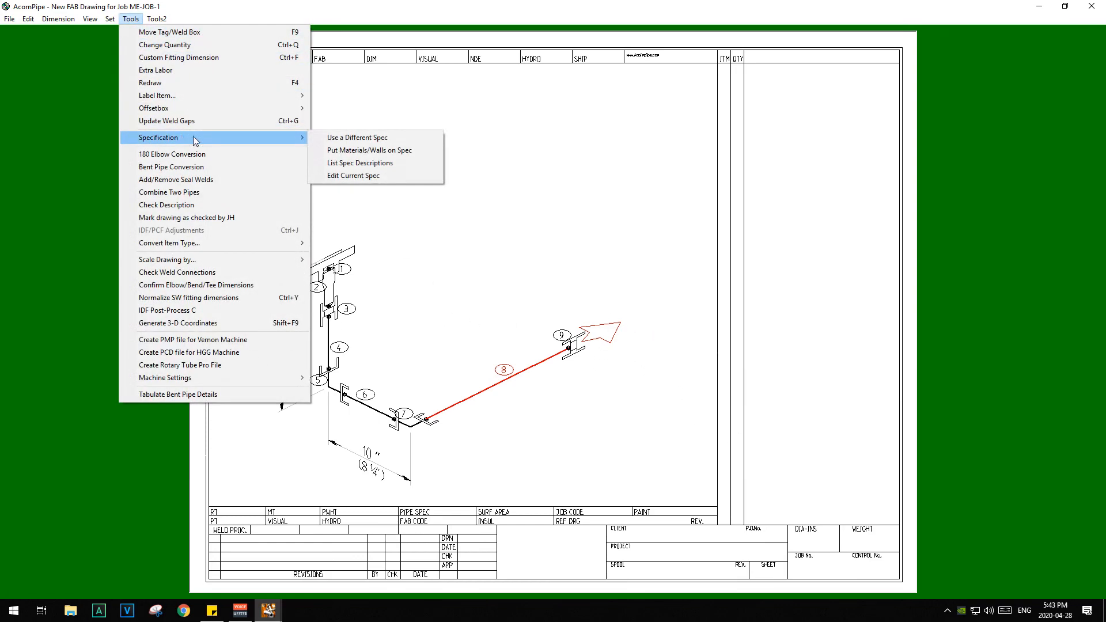
pyautogui.click(337, 174)
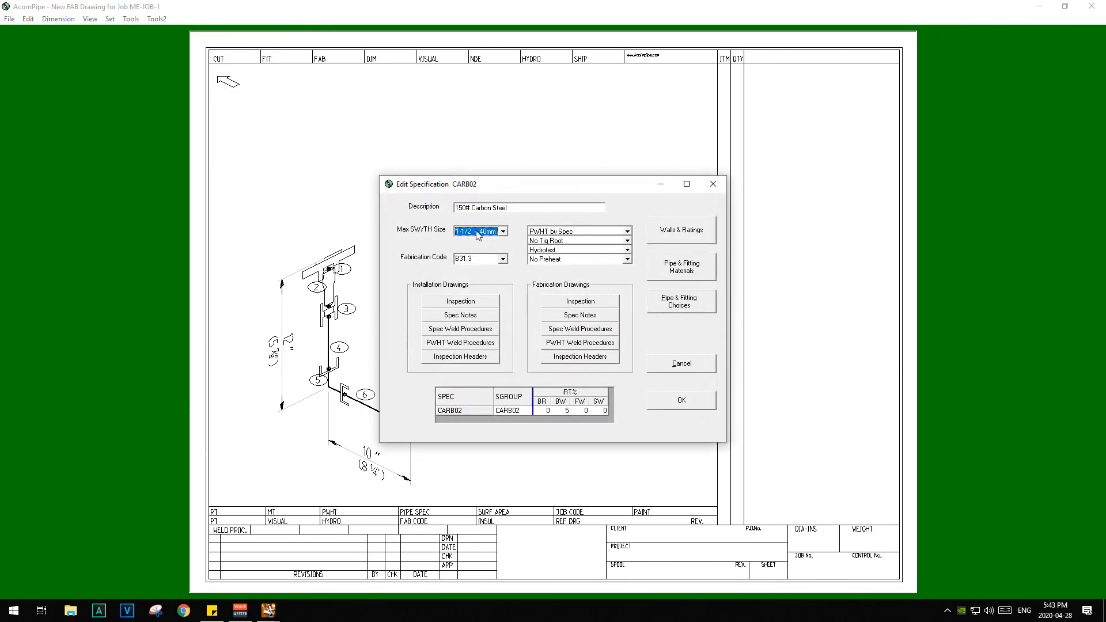
pyautogui.click(691, 302)
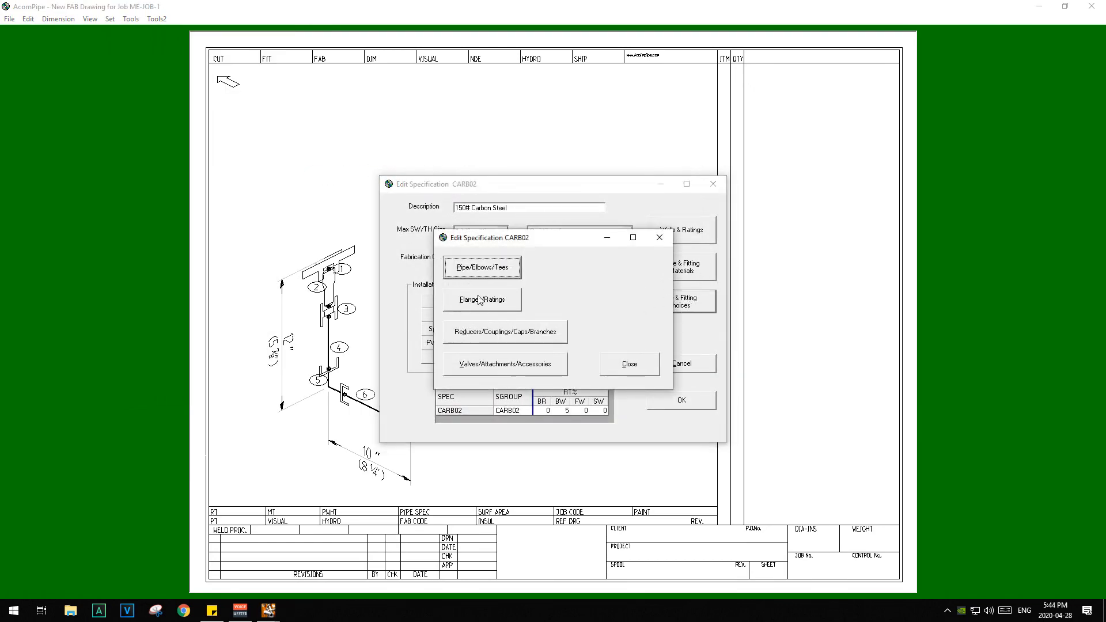
pyautogui.click(521, 332)
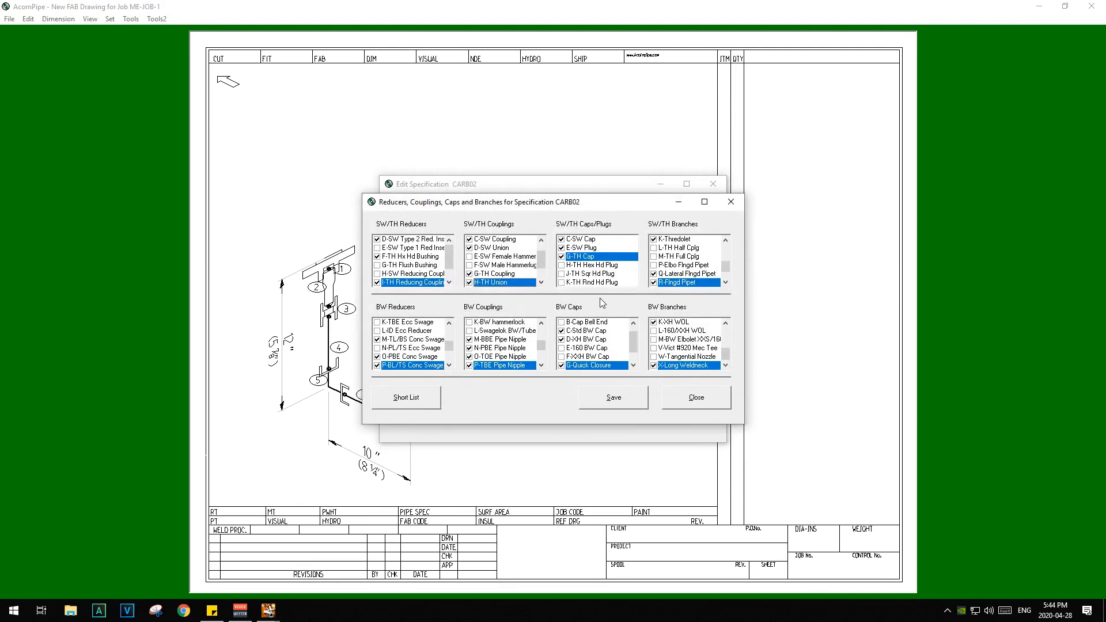
# Enable F-BL/PS Conc Swage among the BW reducers, save the choices, and accept the CARB02 specification.
pyautogui.click(450, 365)
pyautogui.click(449, 365)
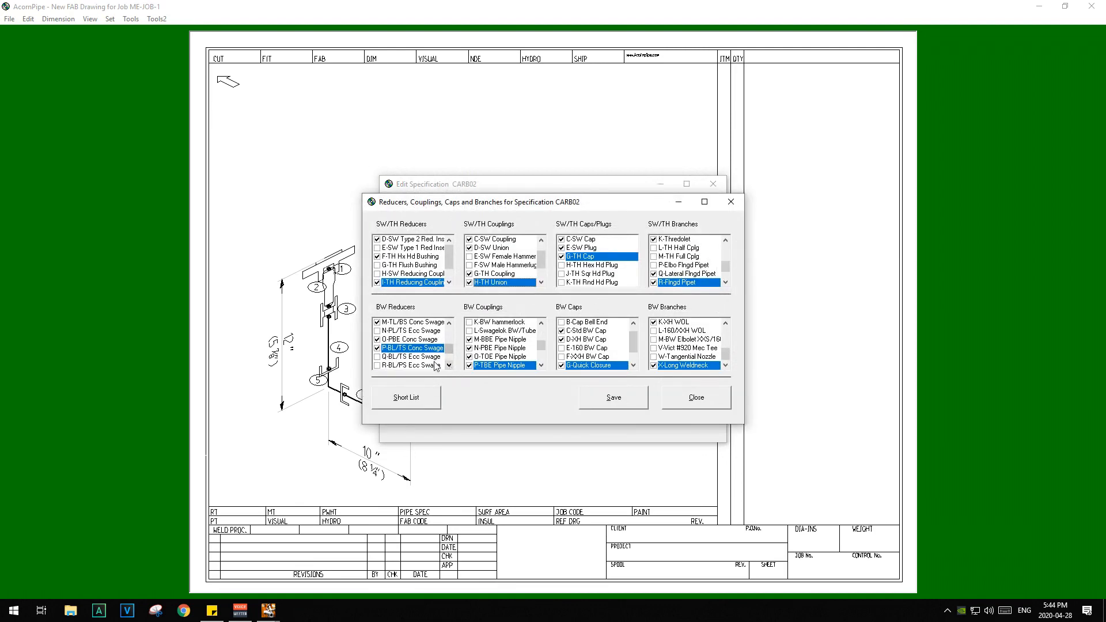
pyautogui.click(450, 366)
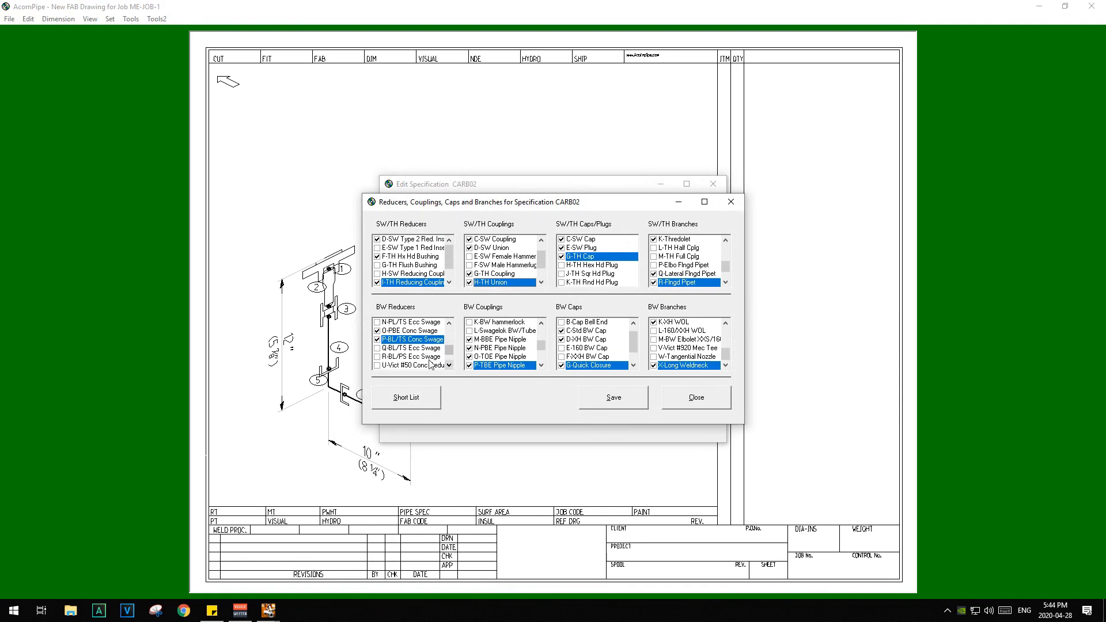
pyautogui.click(452, 365)
pyautogui.scroll(3, 452, 365)
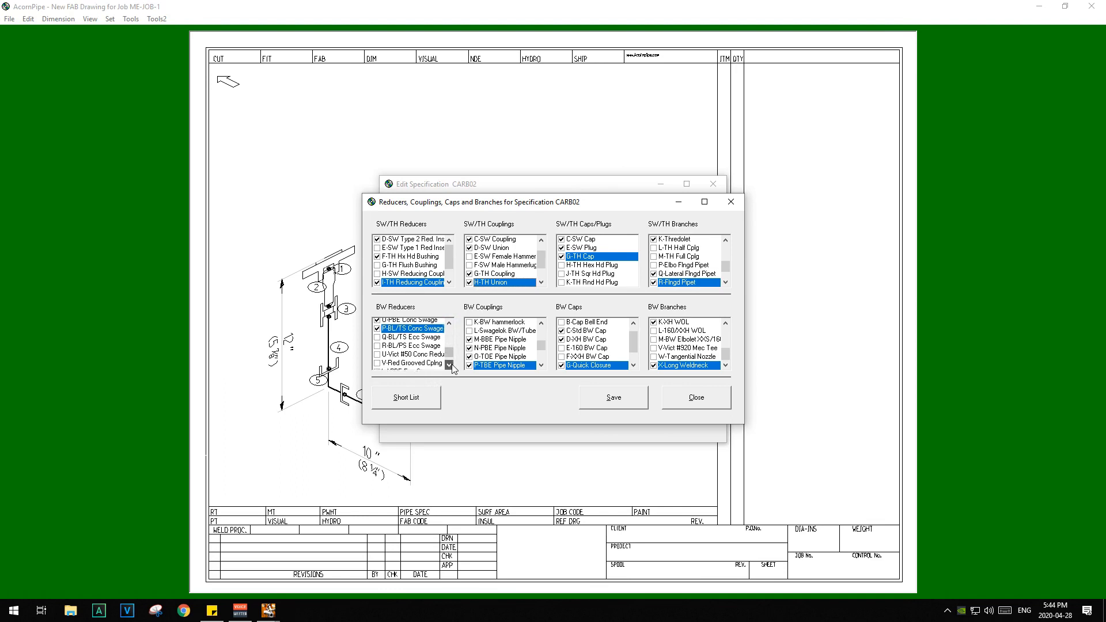
pyautogui.click(377, 332)
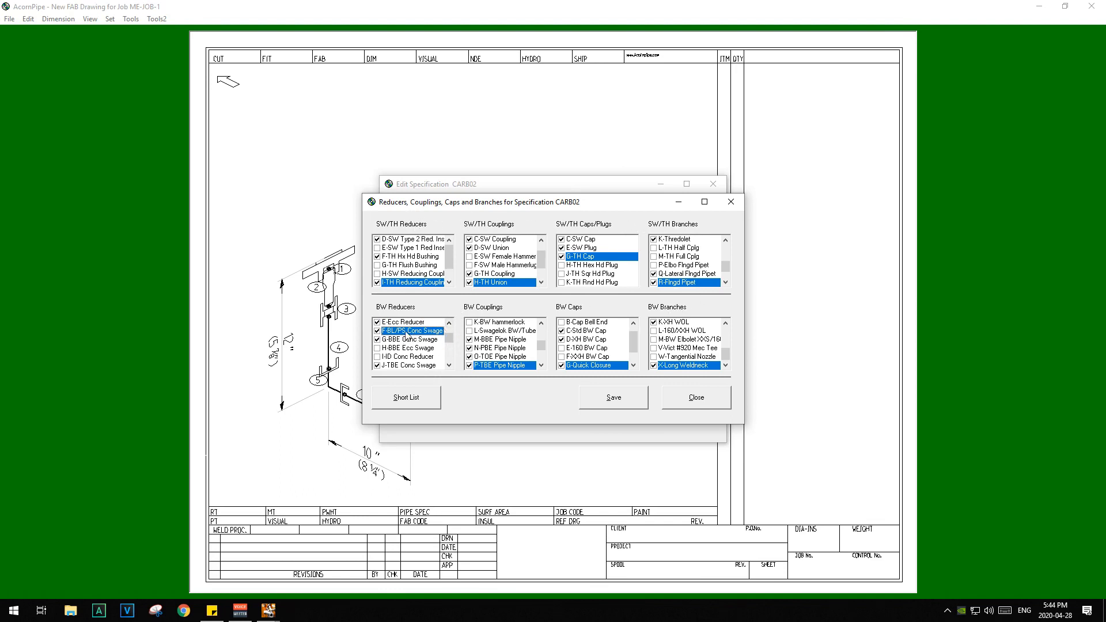
pyautogui.click(611, 403)
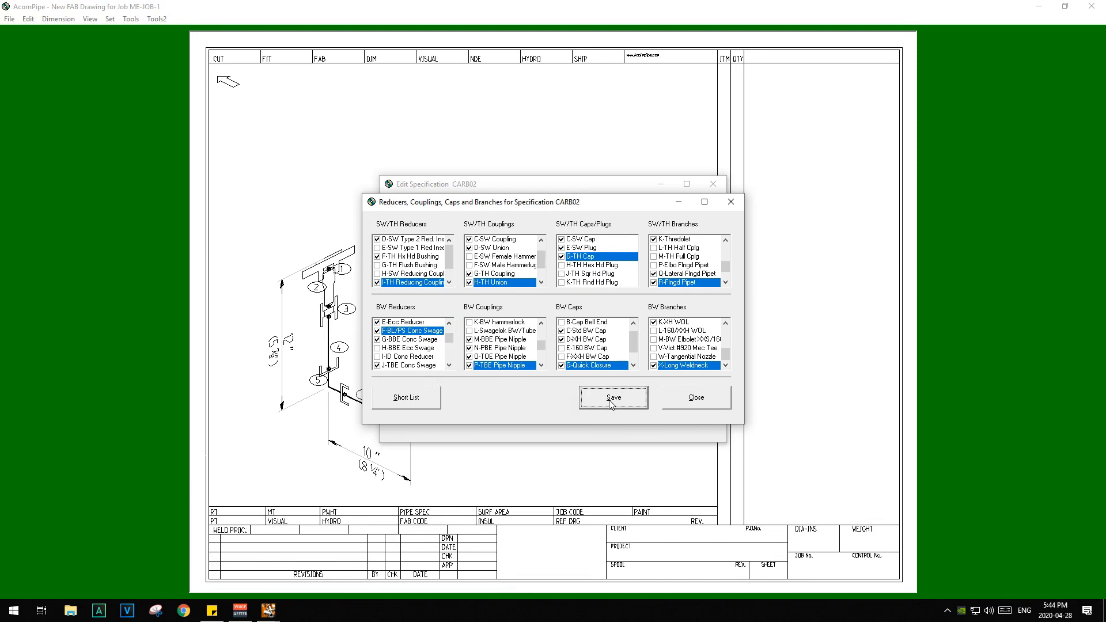
pyautogui.click(683, 402)
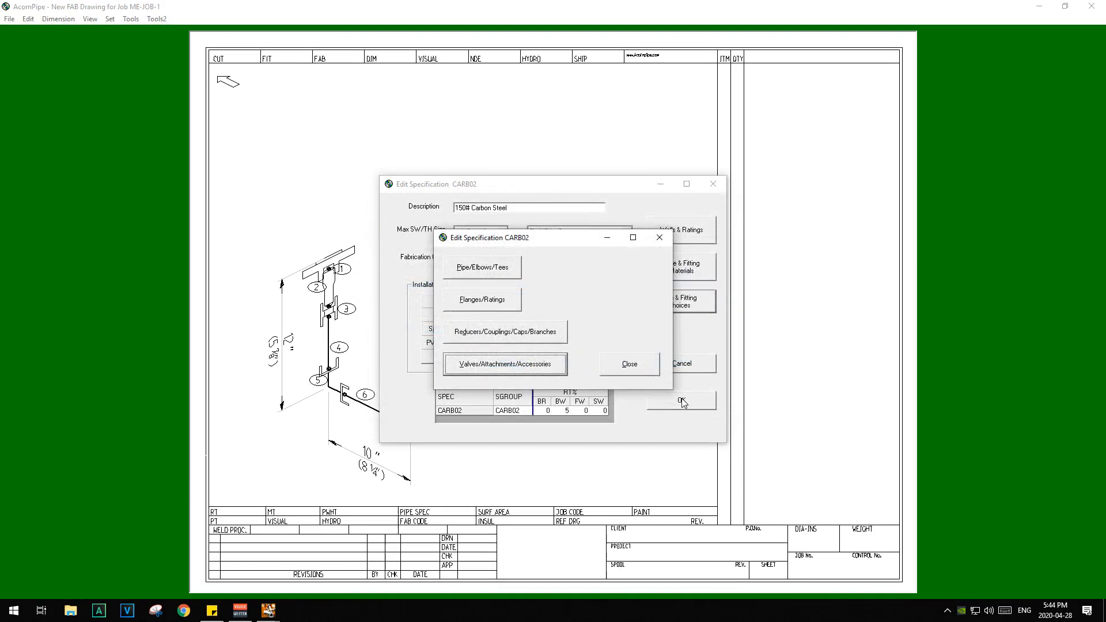
pyautogui.click(635, 373)
pyautogui.click(566, 336)
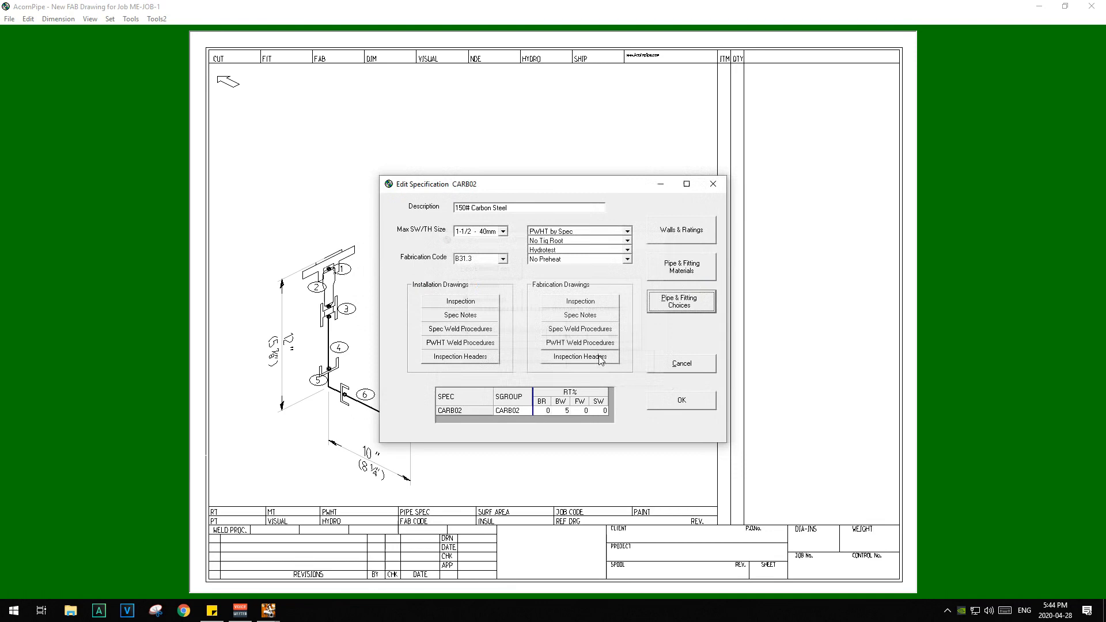
pyautogui.click(682, 400)
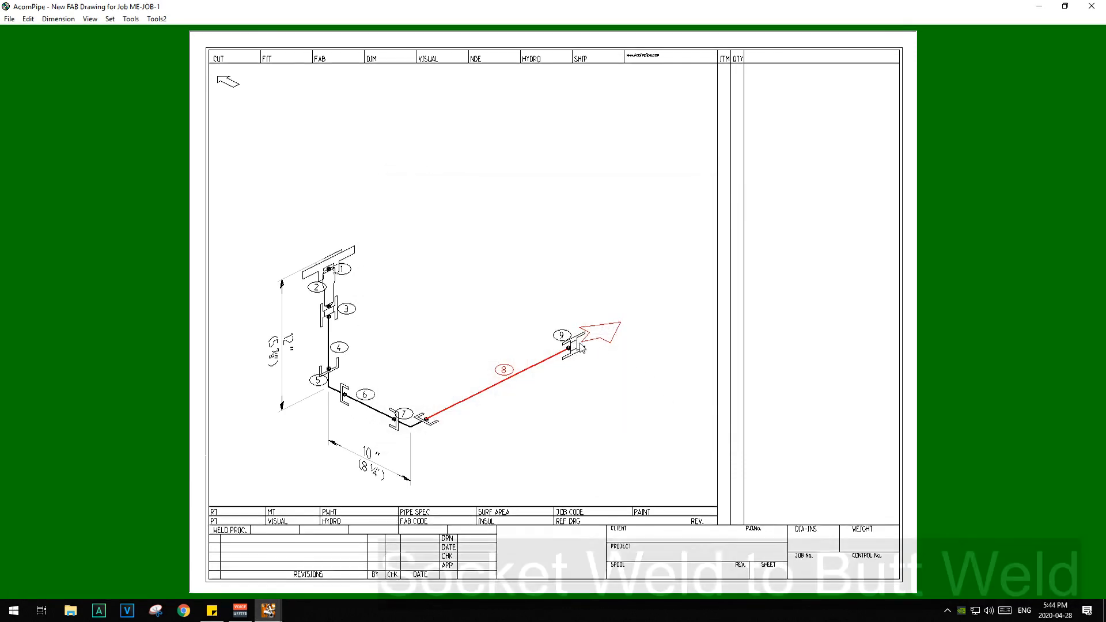
# Attach an F-BL/PS Conc Swage enlarging to 3 inch at the coupling on the end of the long pipe.
pyautogui.rightClick(578, 347)
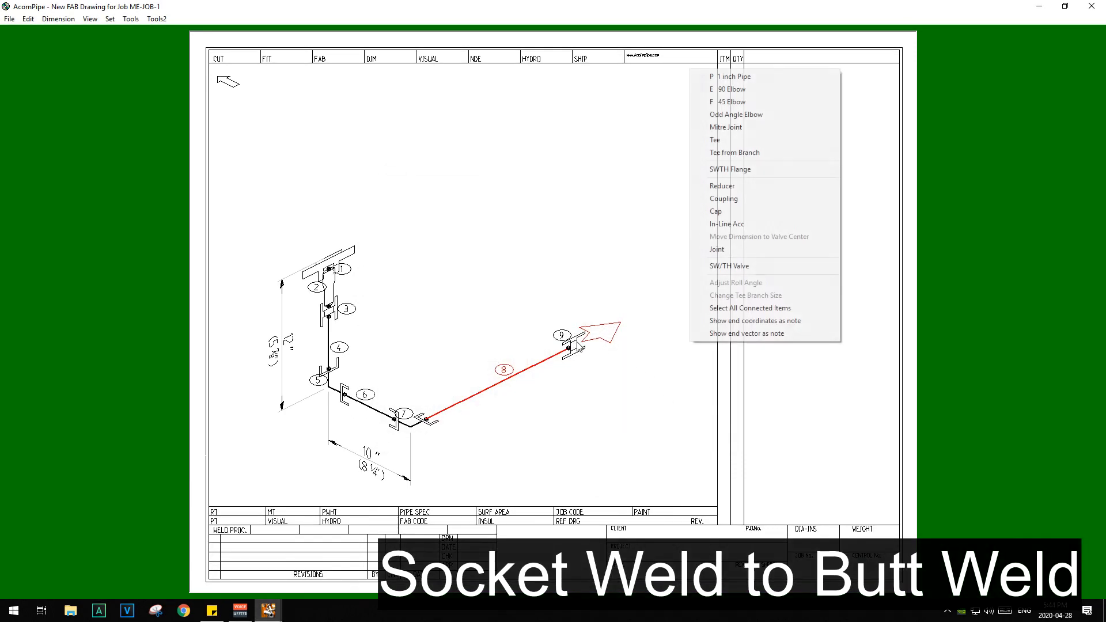
pyautogui.click(730, 189)
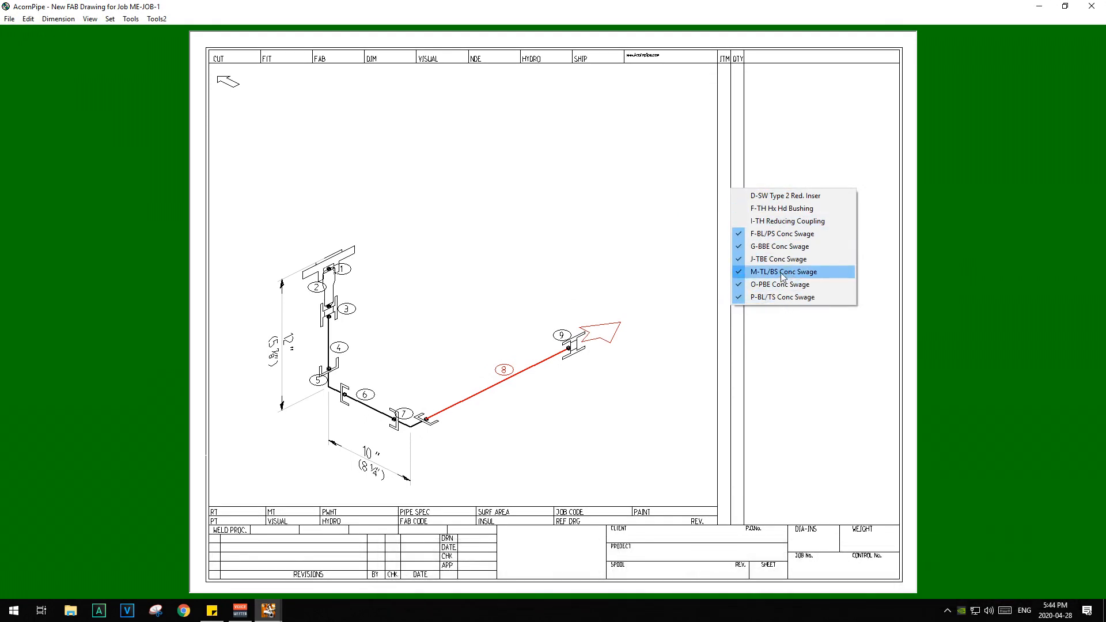
pyautogui.click(781, 236)
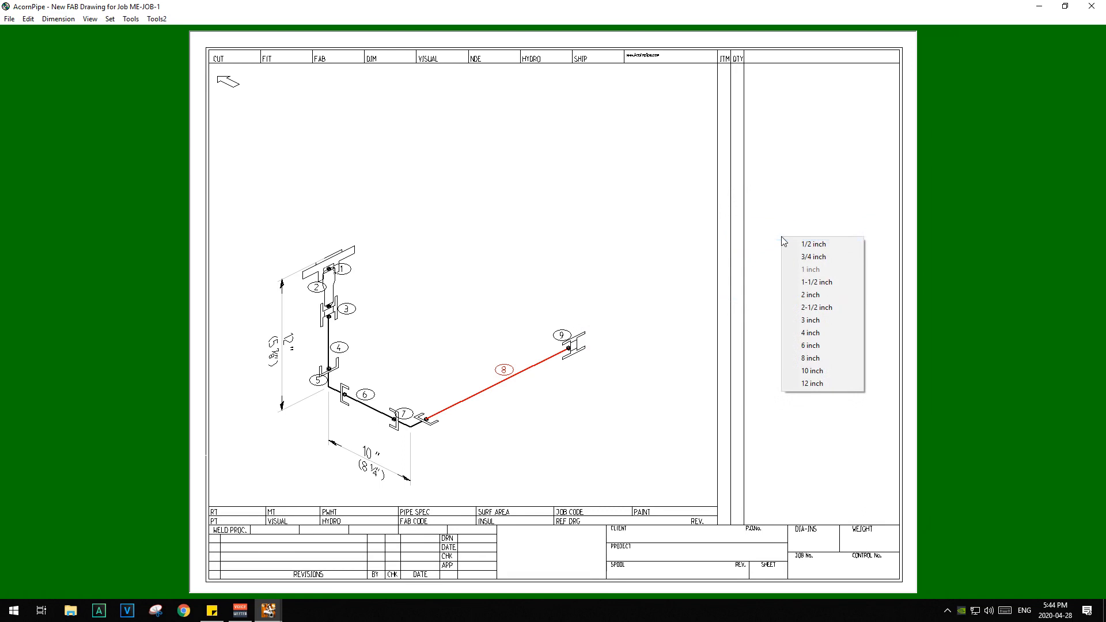
pyautogui.click(823, 324)
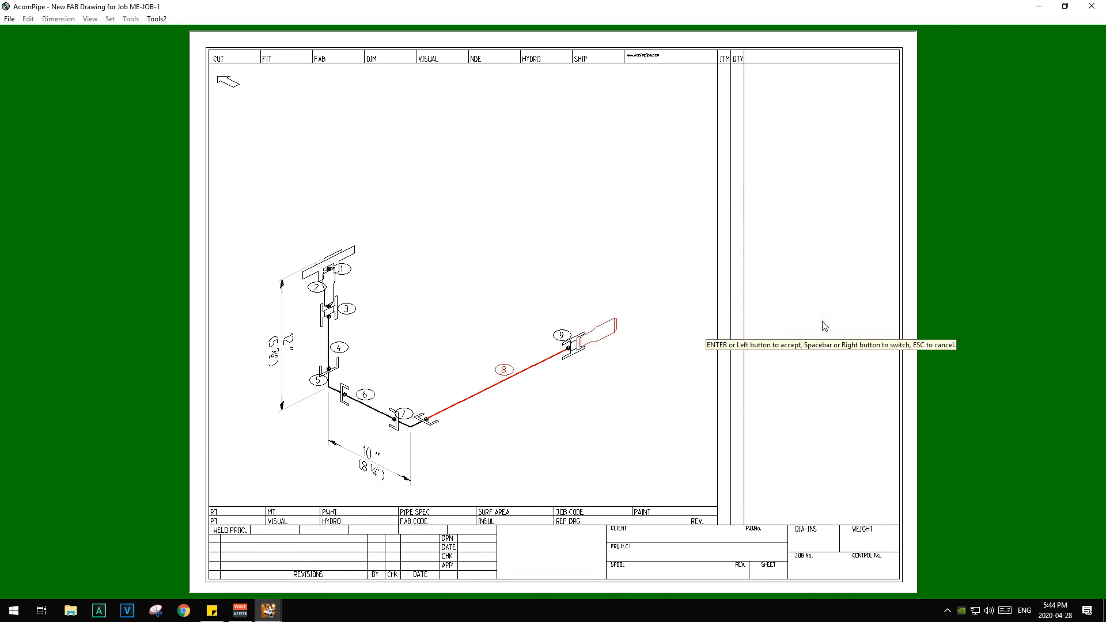
pyautogui.click(824, 326)
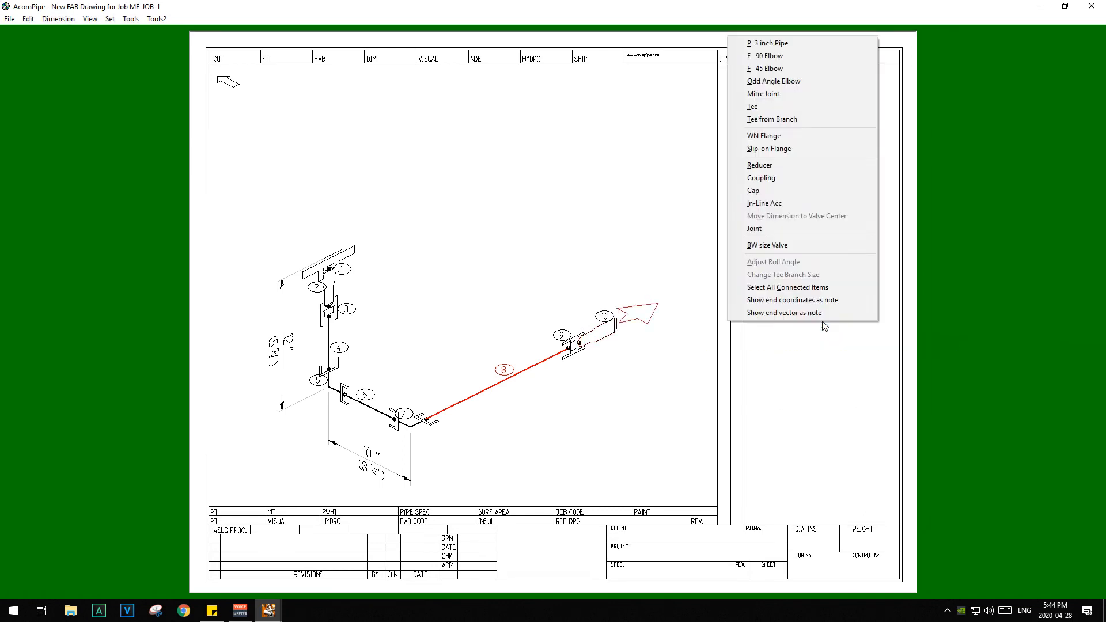
# Add a 90 elbow turning upward after the swage, and dimension the run below between elbow centres at 3 feet.
pyautogui.click(775, 60)
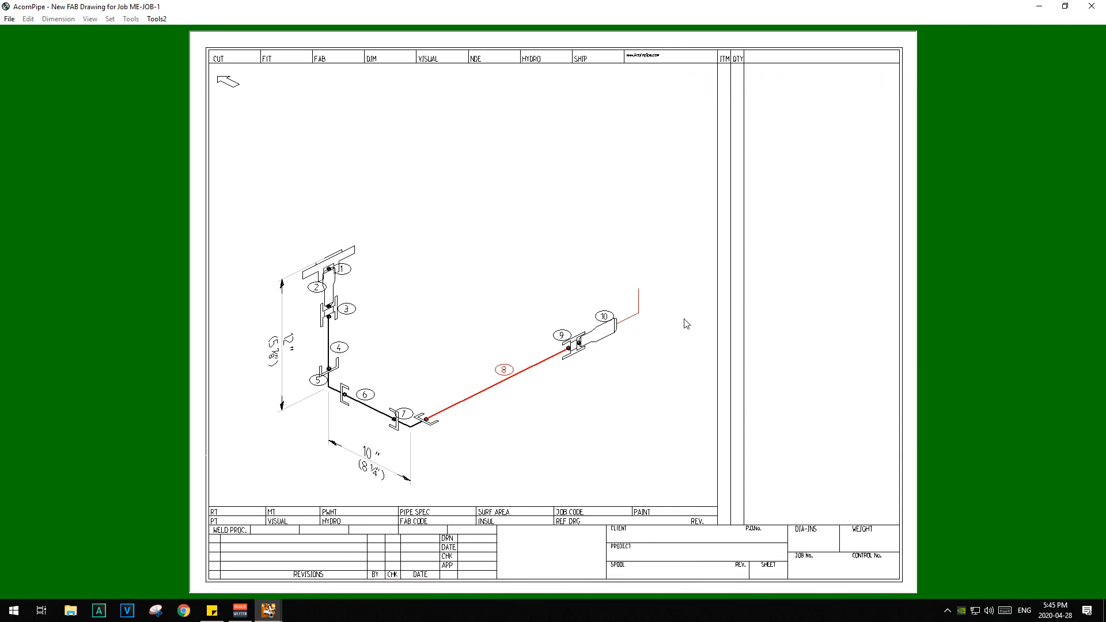
pyautogui.scroll(1, 684, 319)
pyautogui.click(685, 323)
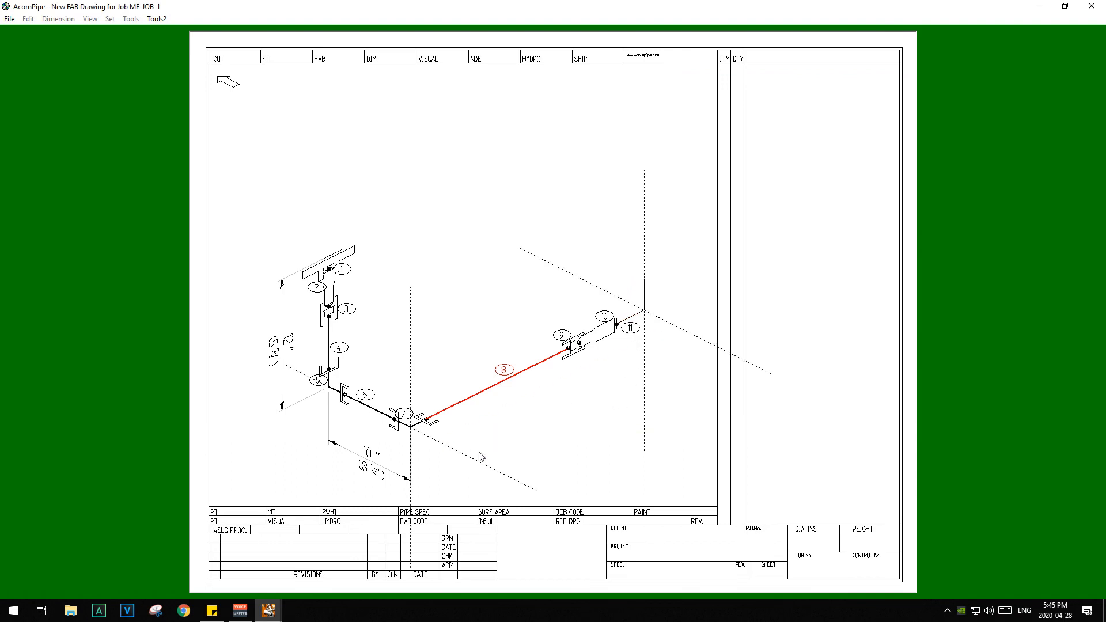
pyautogui.click(416, 490)
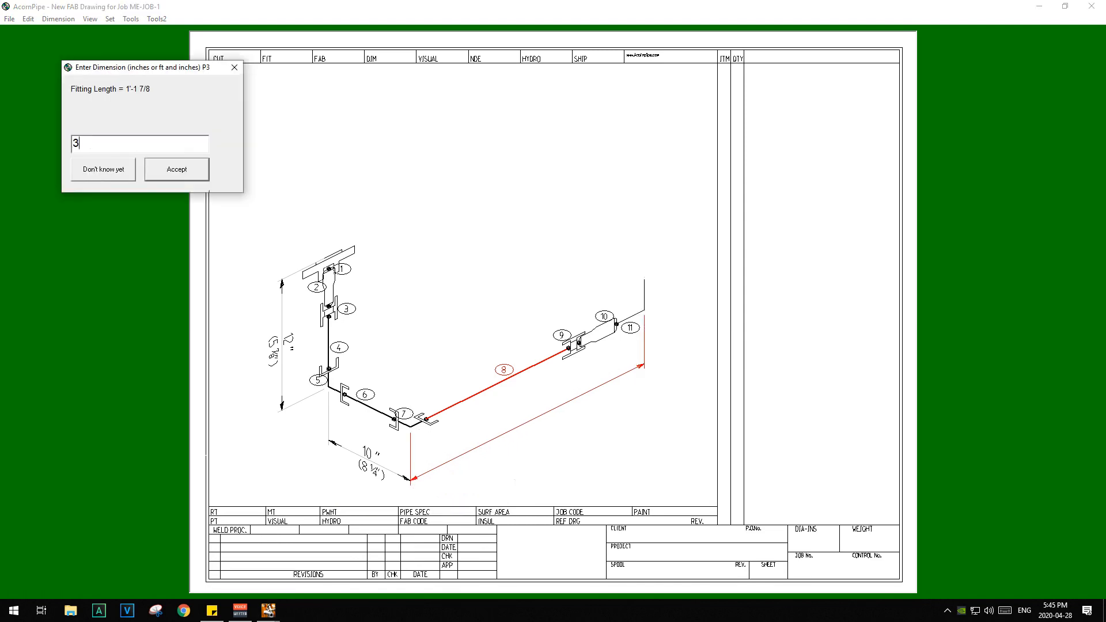
pyautogui.press('Return')
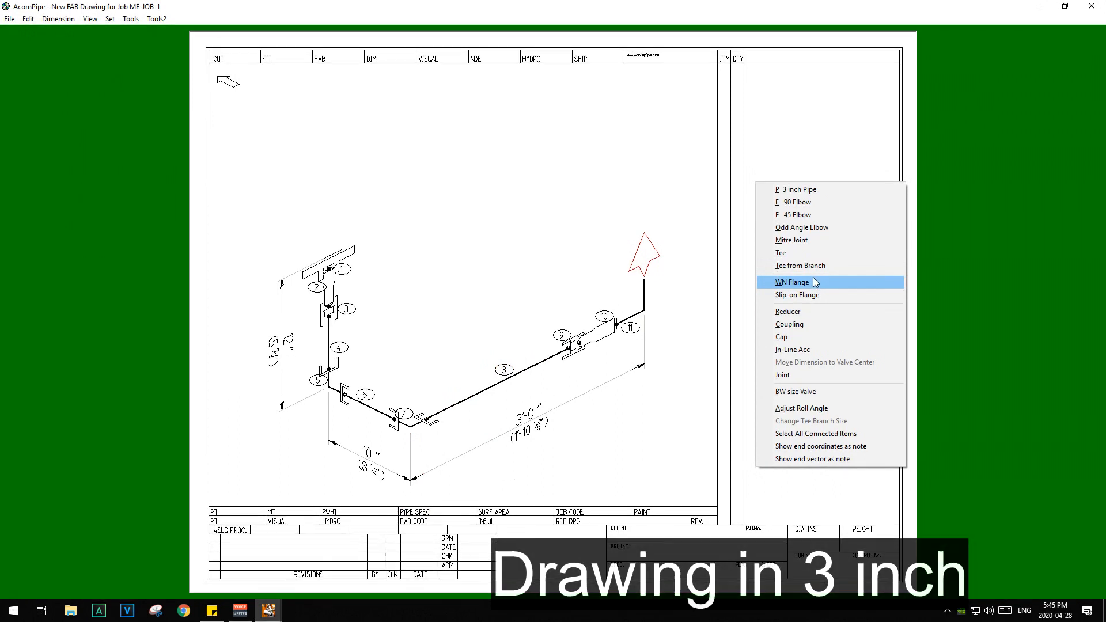
# Extend a 3 inch pipe upward from the new elbow and finish it with a W-Weld Neck flange.
pyautogui.click(799, 192)
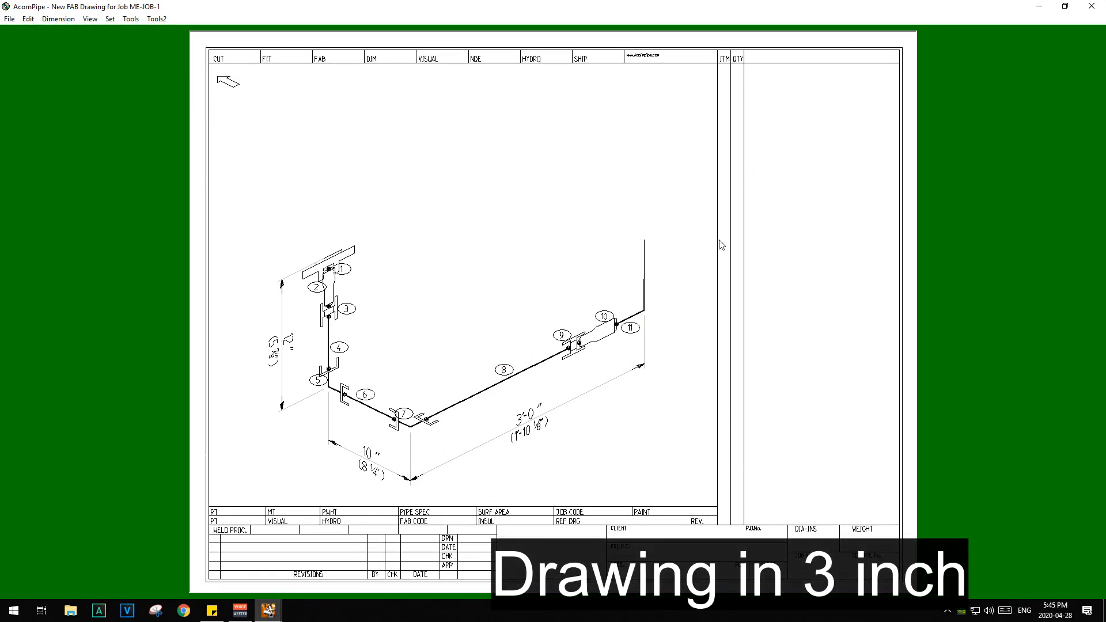
pyautogui.click(686, 220)
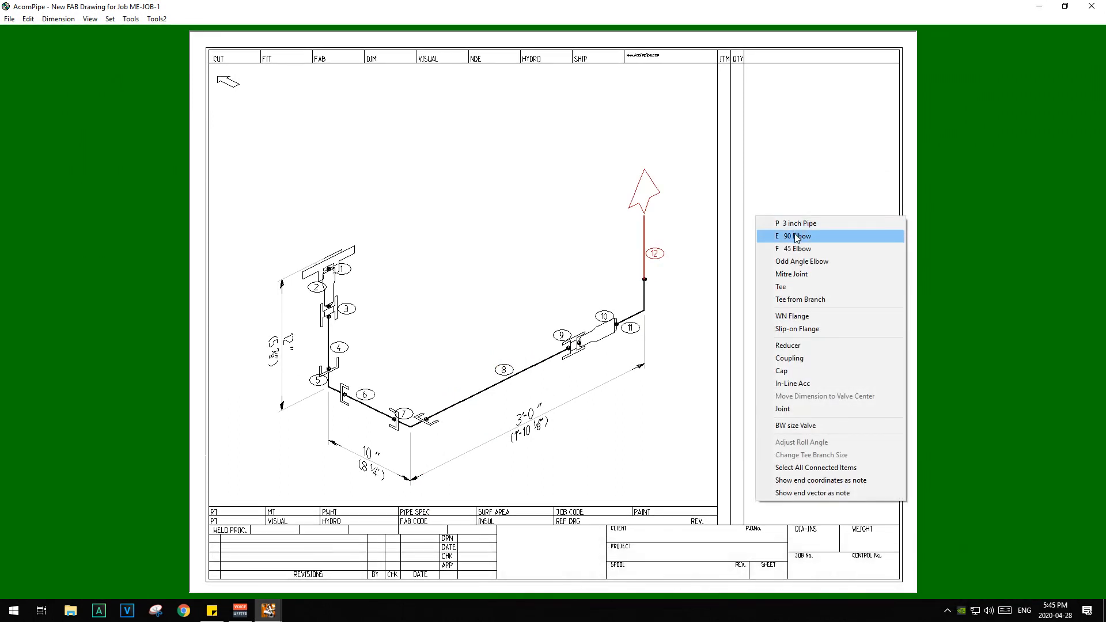
pyautogui.click(804, 321)
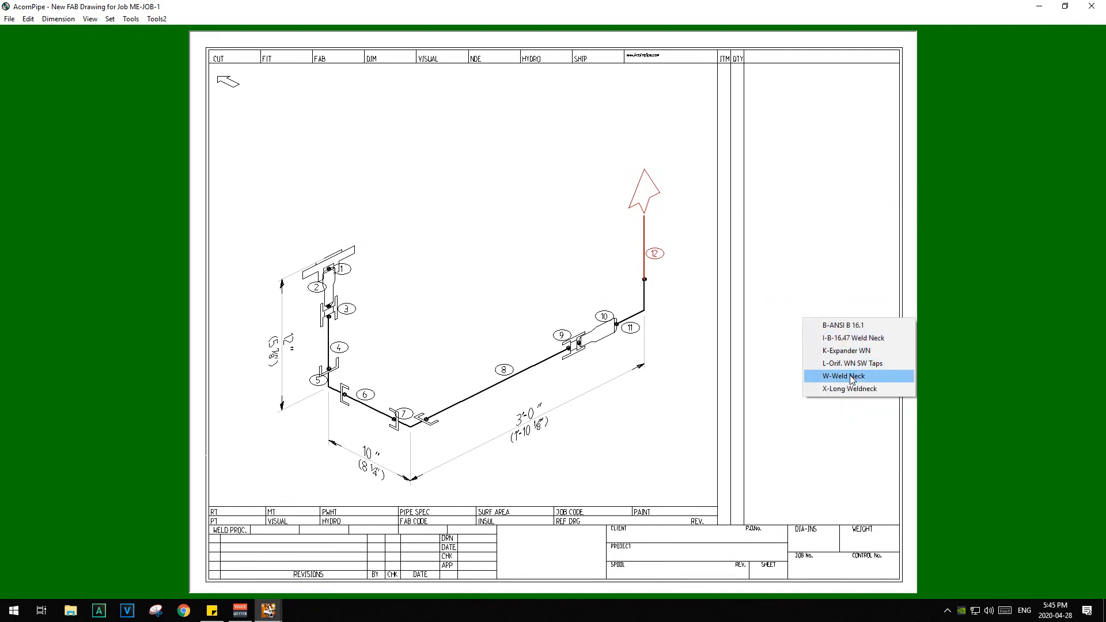
pyautogui.click(832, 376)
pyautogui.click(814, 343)
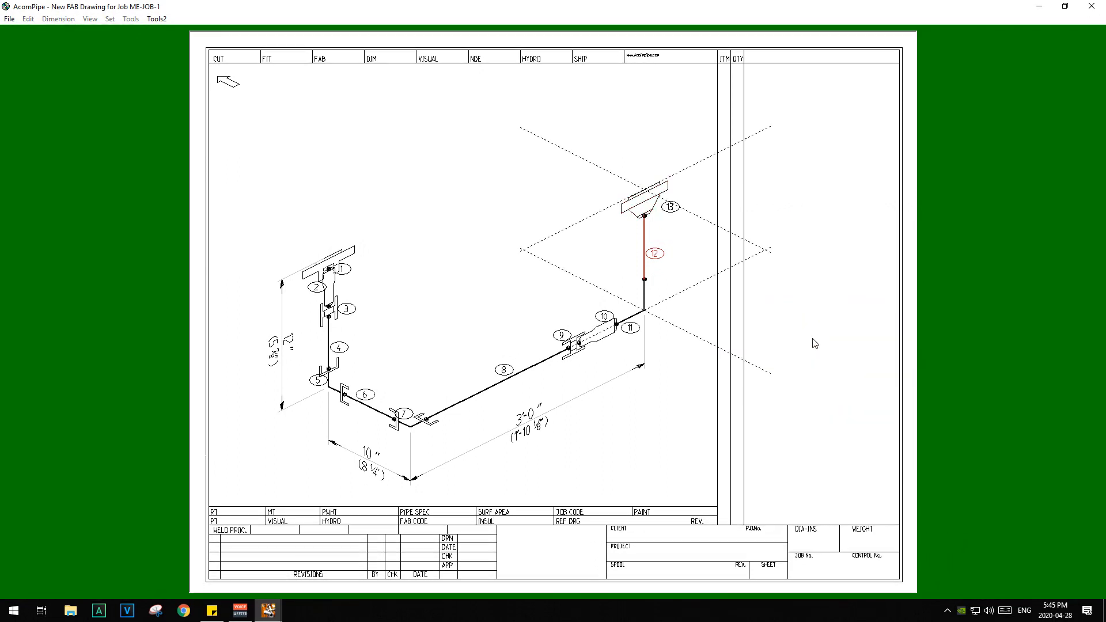
# Place a vertical dimension right of the 3 inch riser, from elbow centre to flange face, and set it to 3 feet.
pyautogui.click(709, 162)
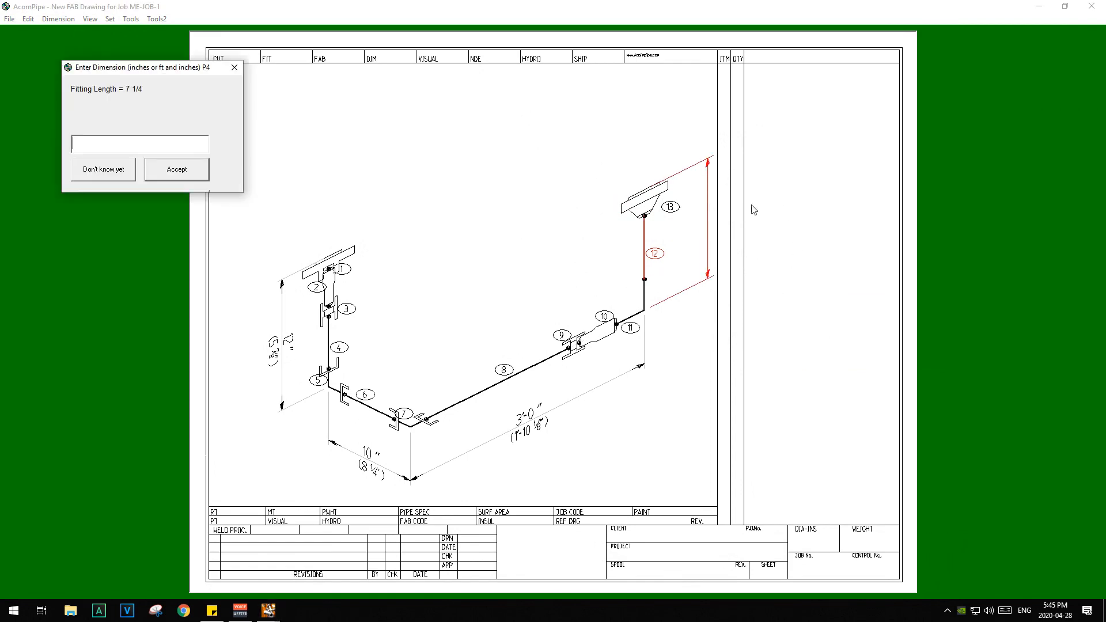
pyautogui.write('3')
pyautogui.press('Return')
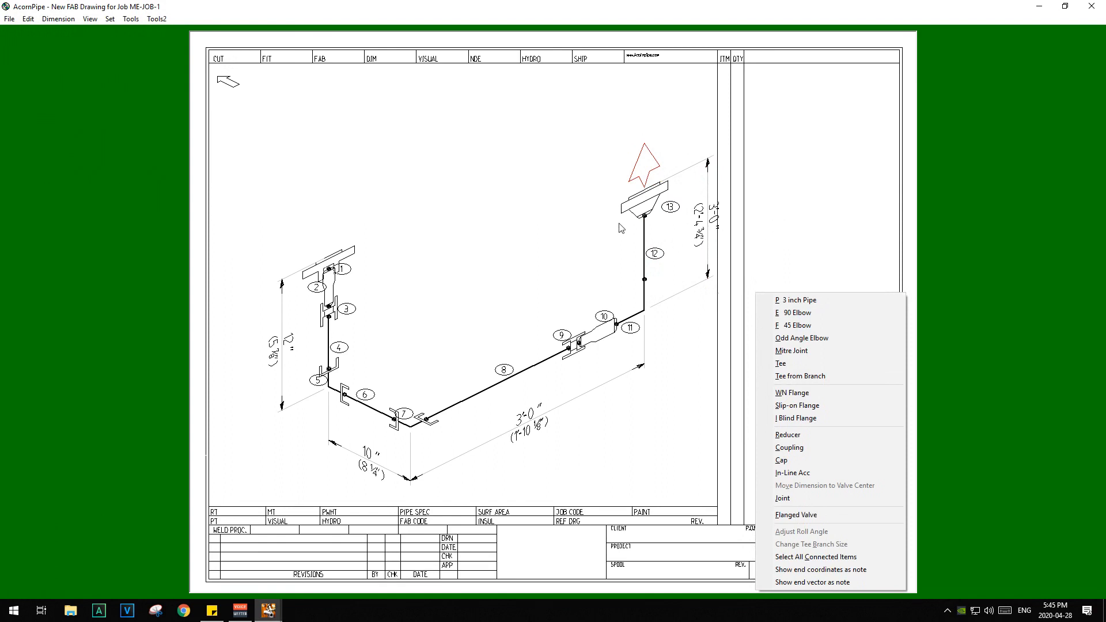
# Save the drawing with the prefilled control, spool and reference details, checking the extra drawing information before accepting.
pyautogui.click(10, 19)
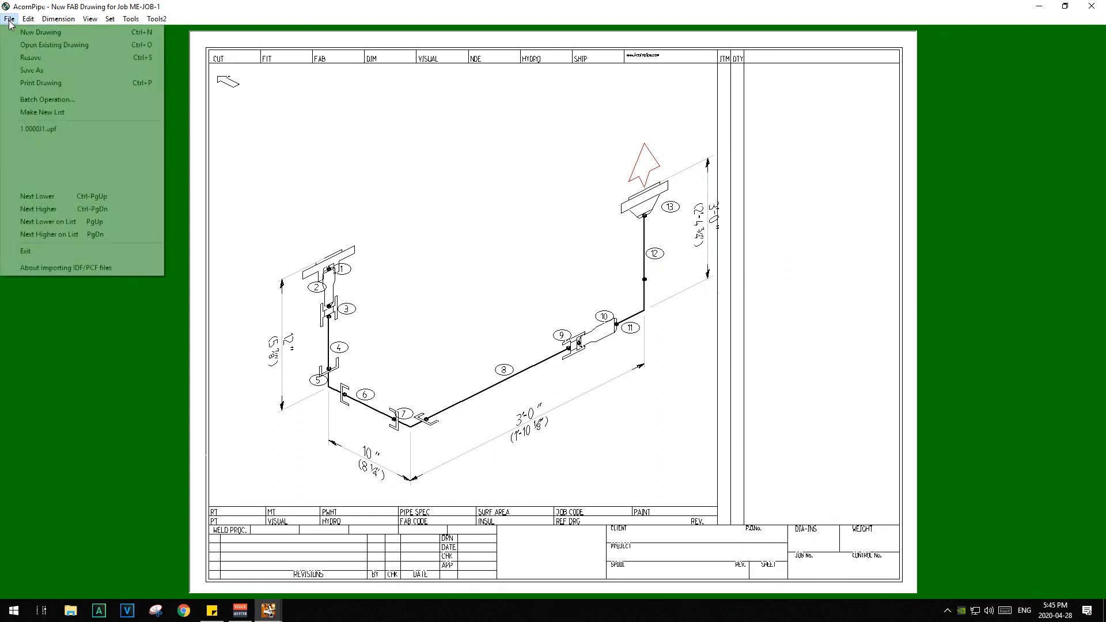
pyautogui.click(32, 57)
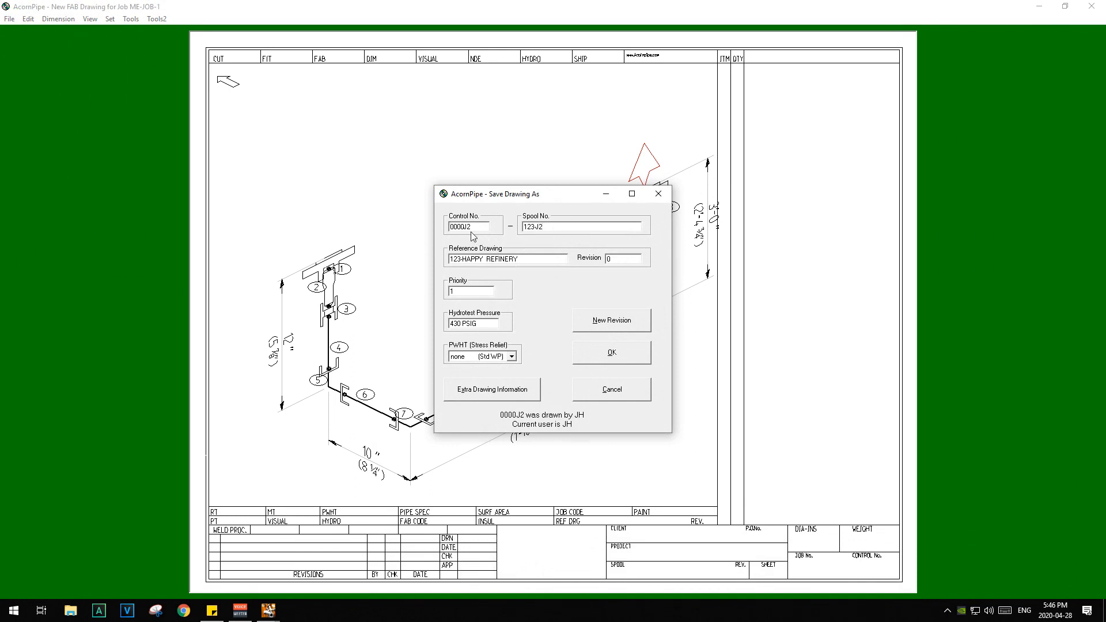
pyautogui.click(500, 395)
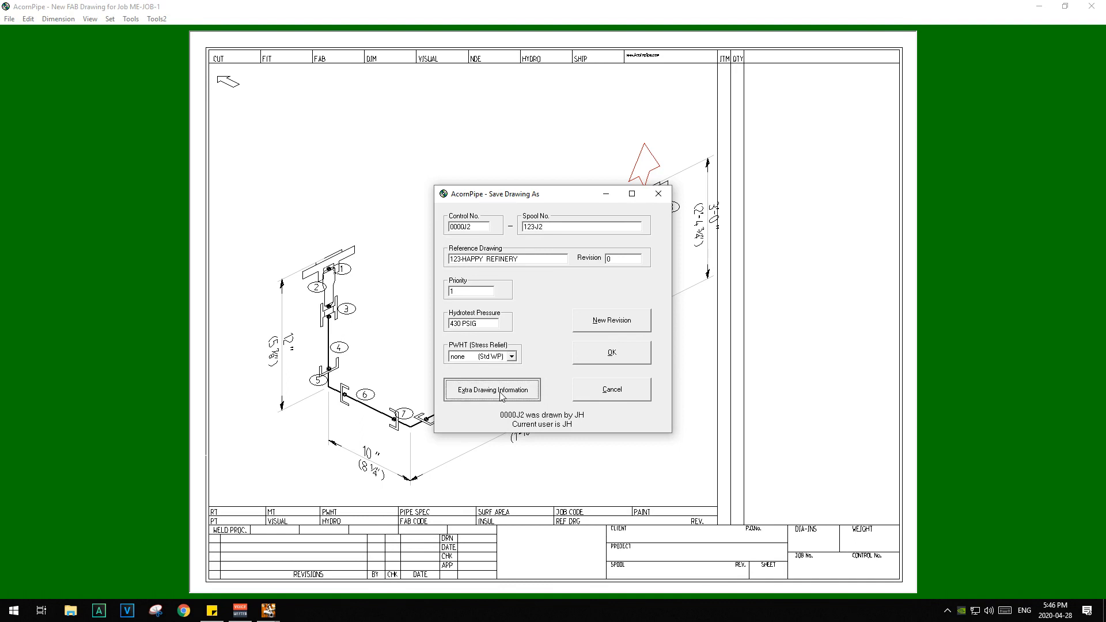
pyautogui.click(608, 332)
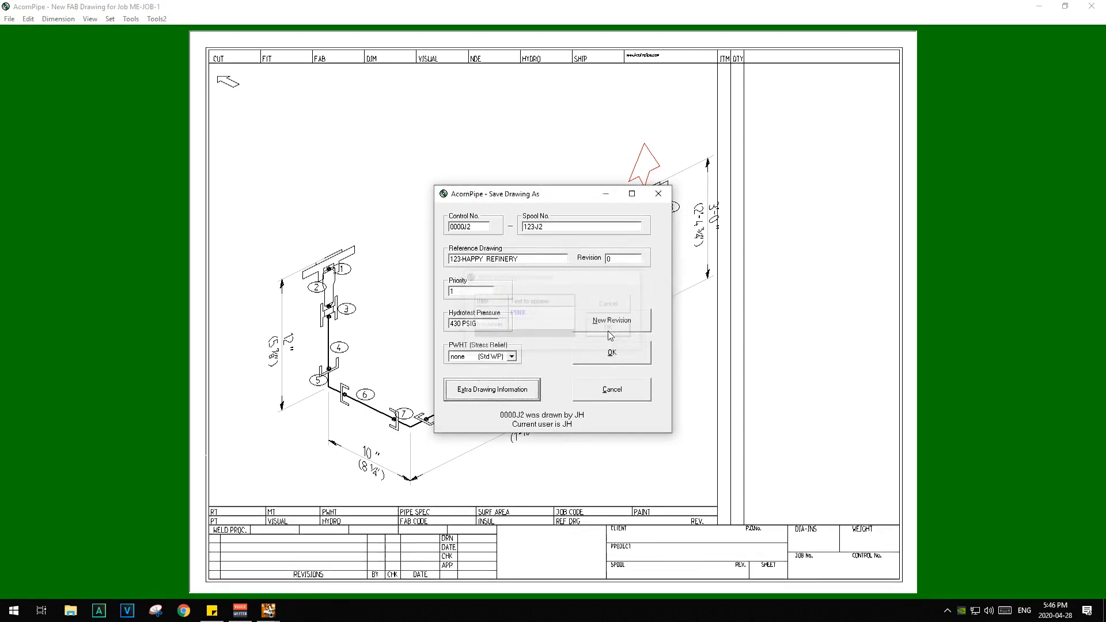
pyautogui.click(610, 358)
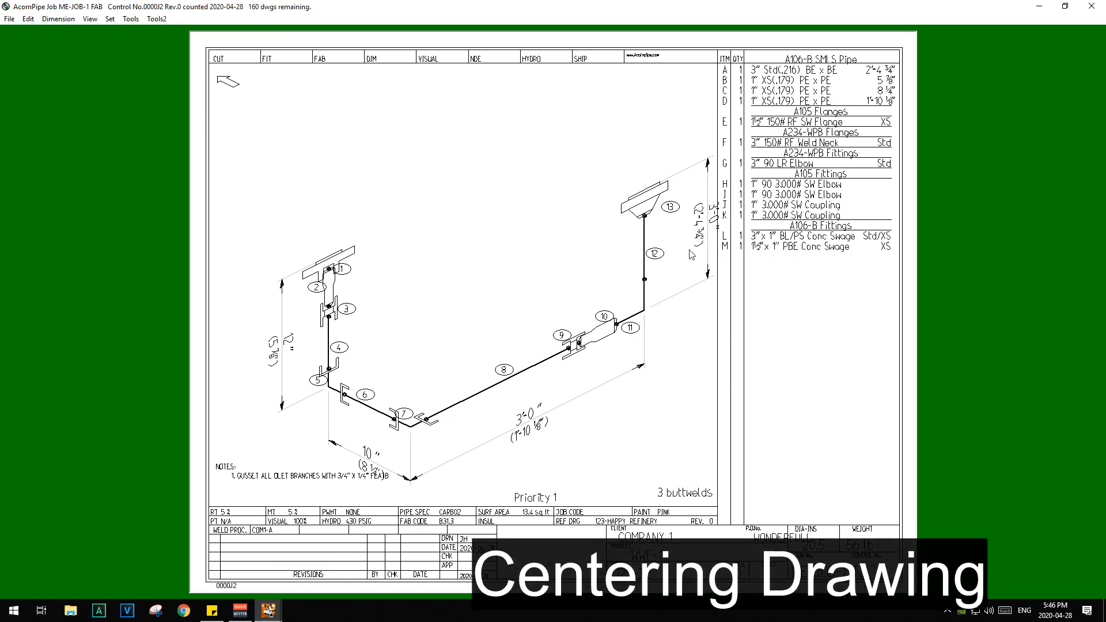
# Select all pipe and fittings and shift the whole assembly up and slightly left to centre it on the sheet.
pyautogui.click(29, 19)
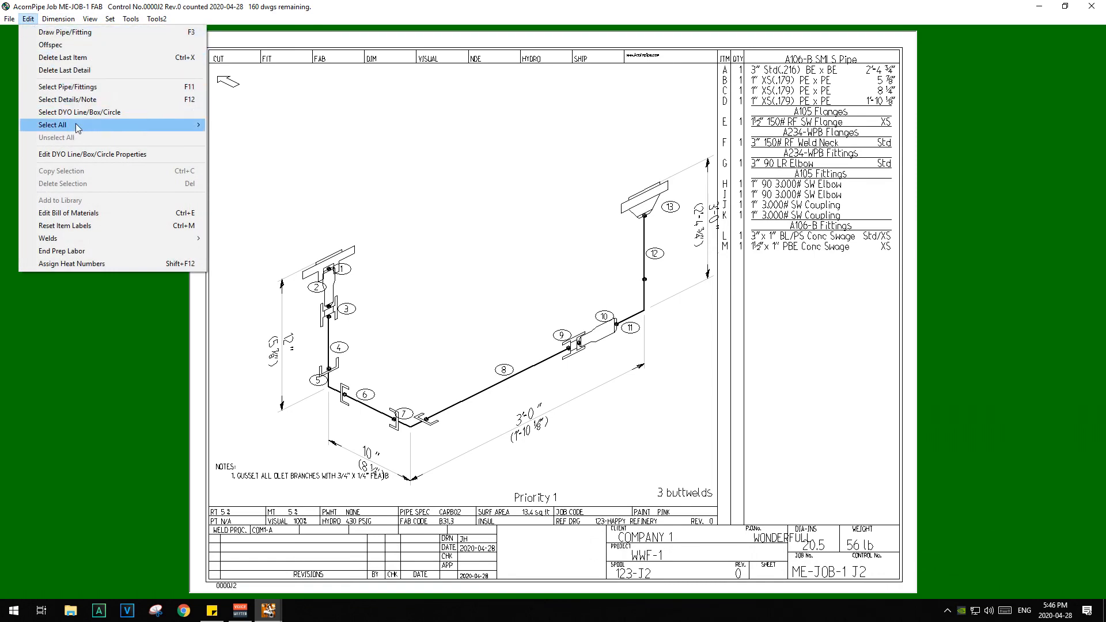
pyautogui.moveTo(80, 127)
pyautogui.click(259, 179)
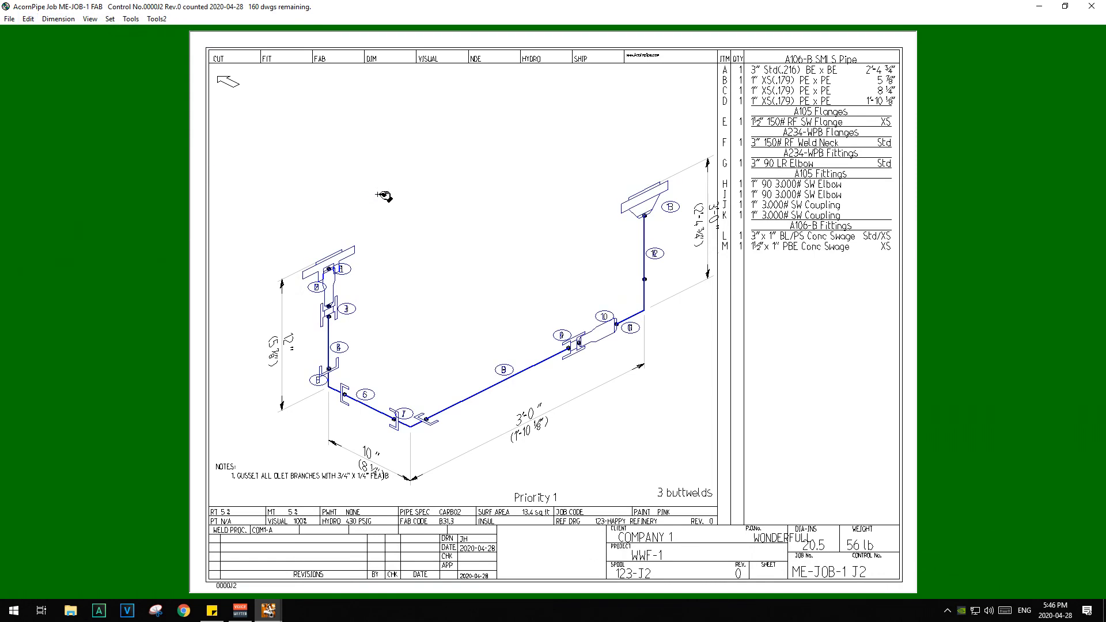
pyautogui.press('Up')
pyautogui.press('Up')
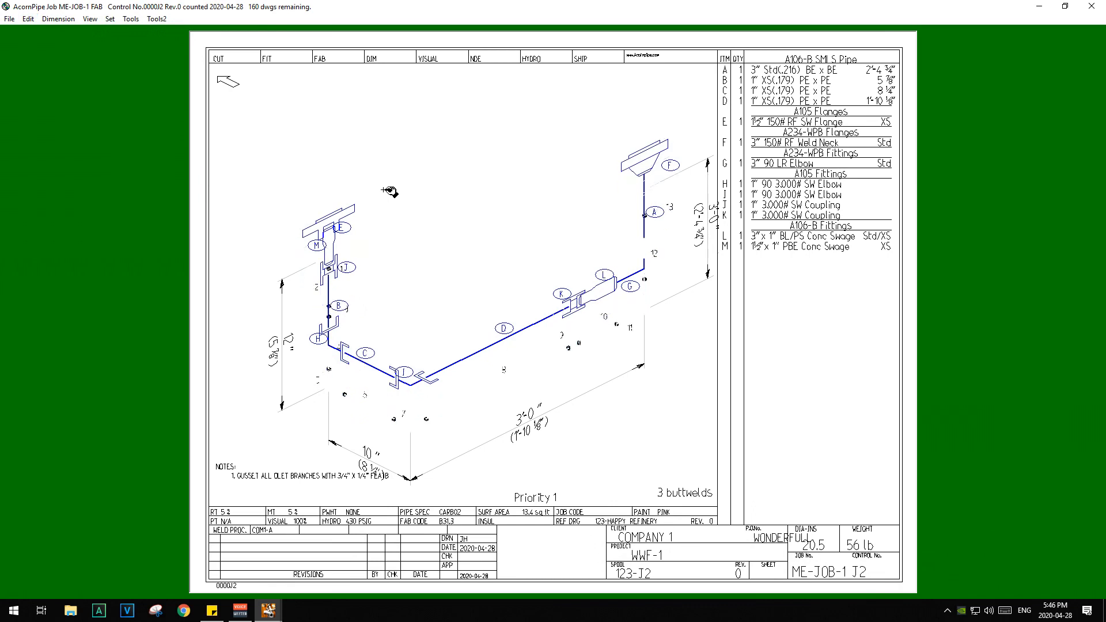
pyautogui.press('Left')
pyautogui.press('Left')
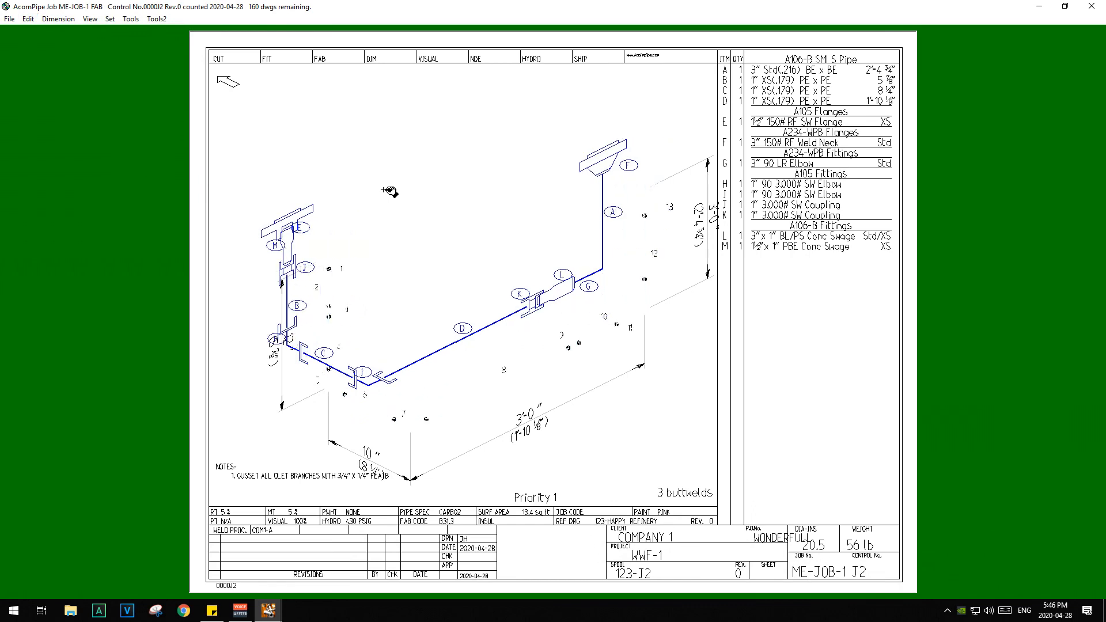
pyautogui.press('Right')
pyautogui.press('Right')
pyautogui.press('Left')
pyautogui.press('Left')
pyautogui.press('Right')
pyautogui.press('Right')
pyautogui.hotkey('shift', 'Left')
pyautogui.hotkey('shift', 'Left')
pyautogui.hotkey('shift', 'Left')
pyautogui.hotkey('shift', 'Up')
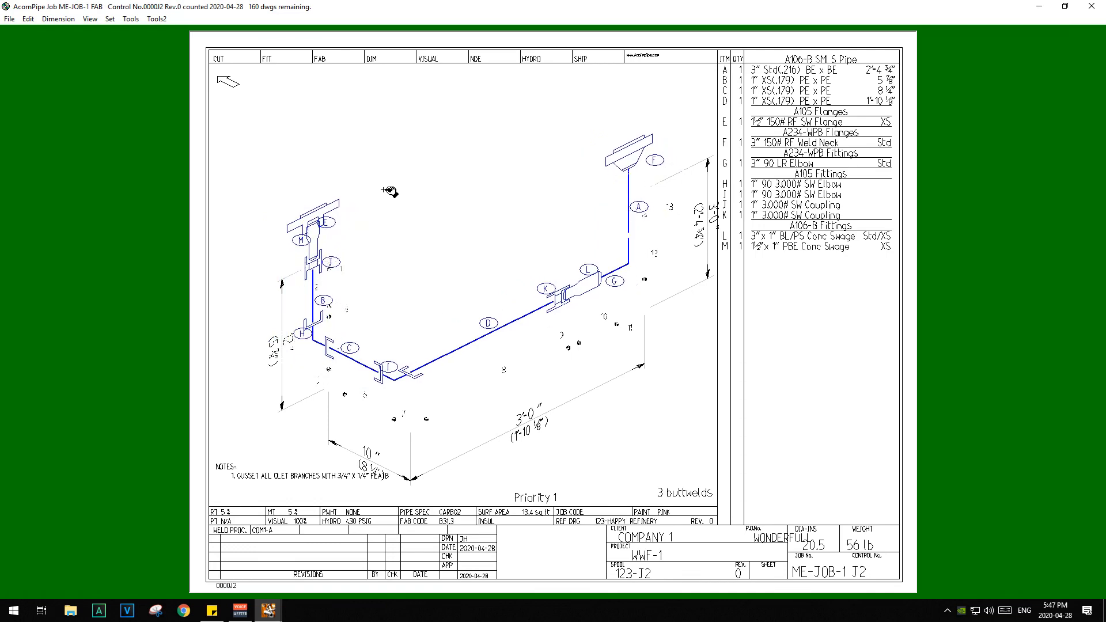
pyautogui.hotkey('shift', 'Up')
pyautogui.hotkey('shift', 'Up')
pyautogui.hotkey('shift', 'Up')
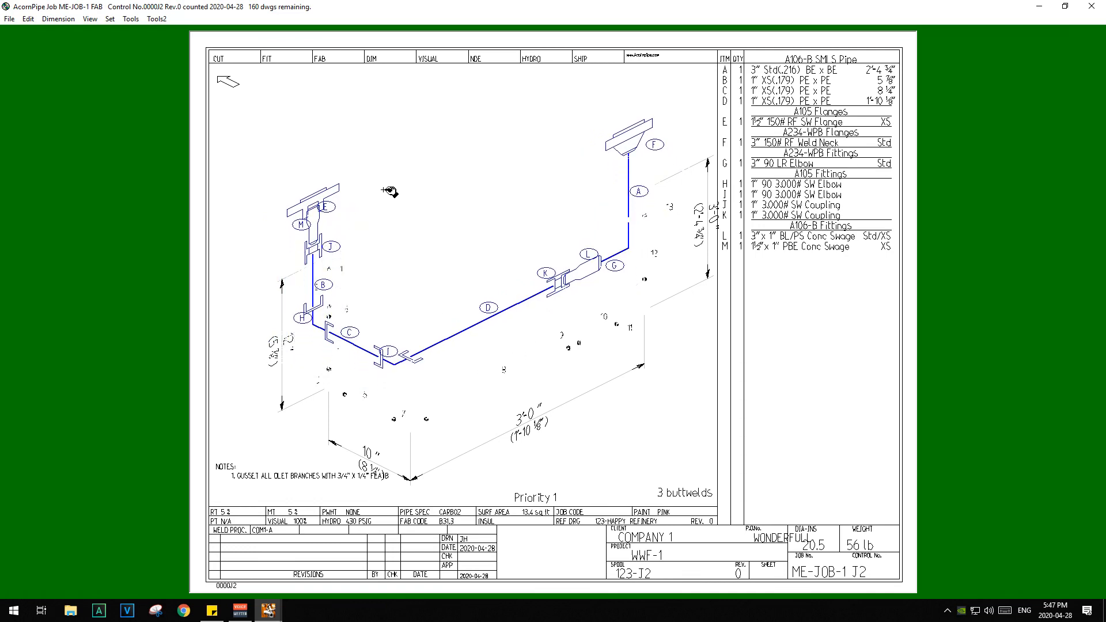
pyautogui.click(390, 192)
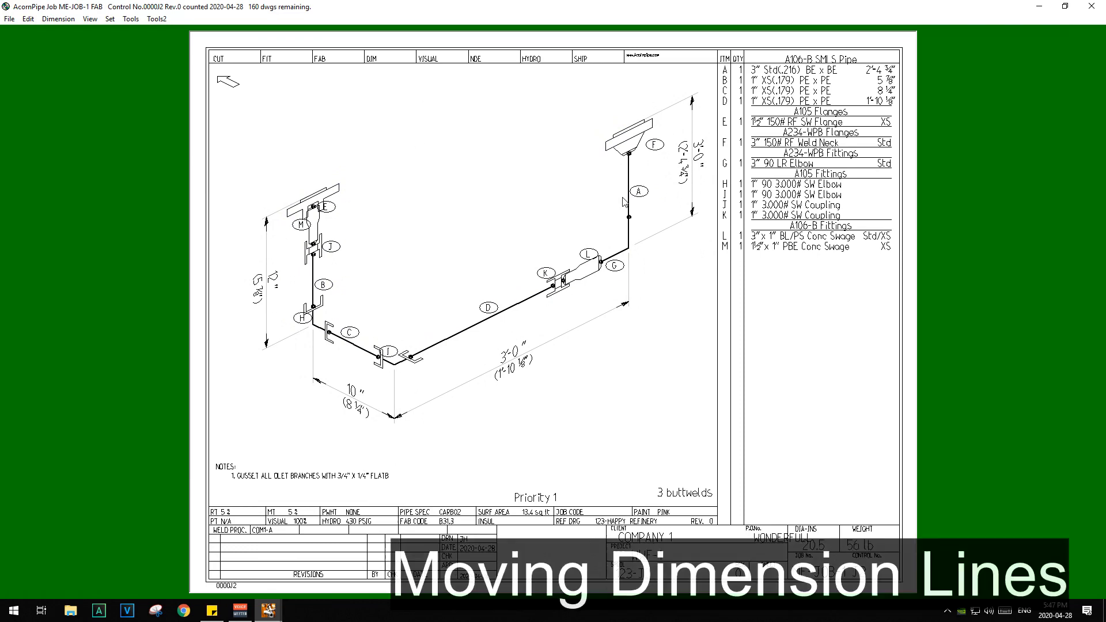
# Move the 3 inch riser's vertical dimension line slightly closer to the pipe with a value of 3'-6", and resave the drawing.
pyautogui.click(693, 217)
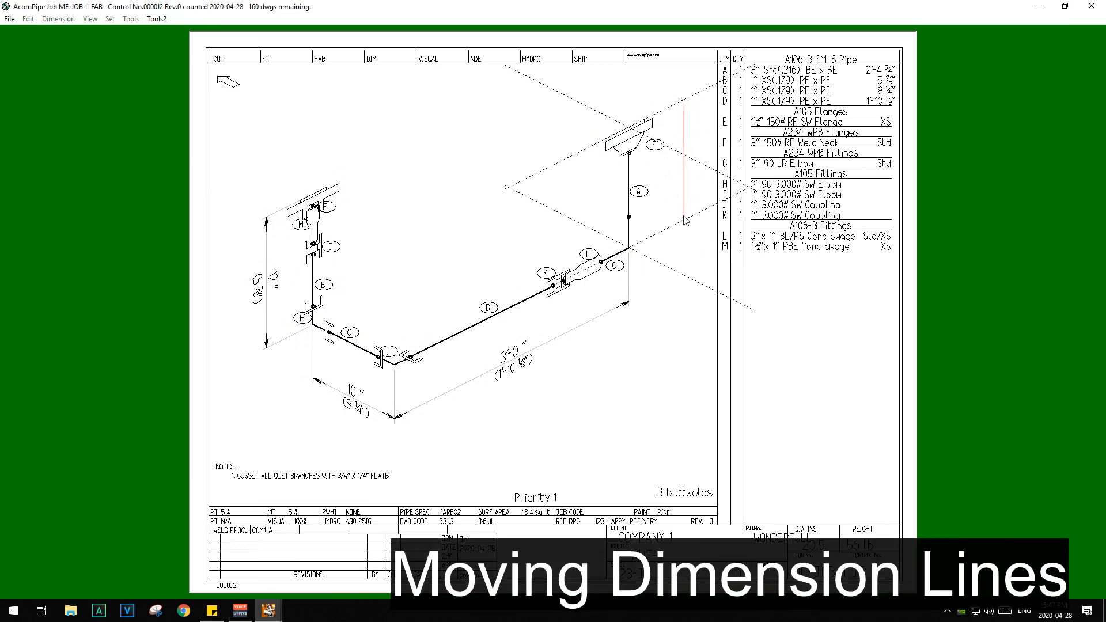
pyautogui.click(685, 223)
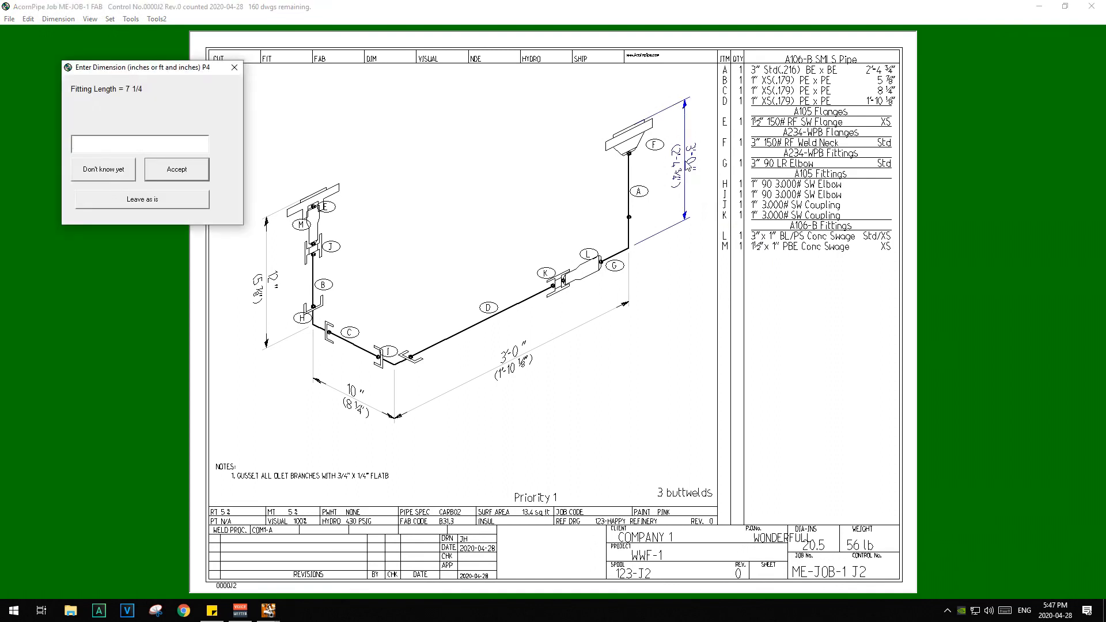
pyautogui.write("3'-")
pyautogui.write('6')
pyautogui.press('Return')
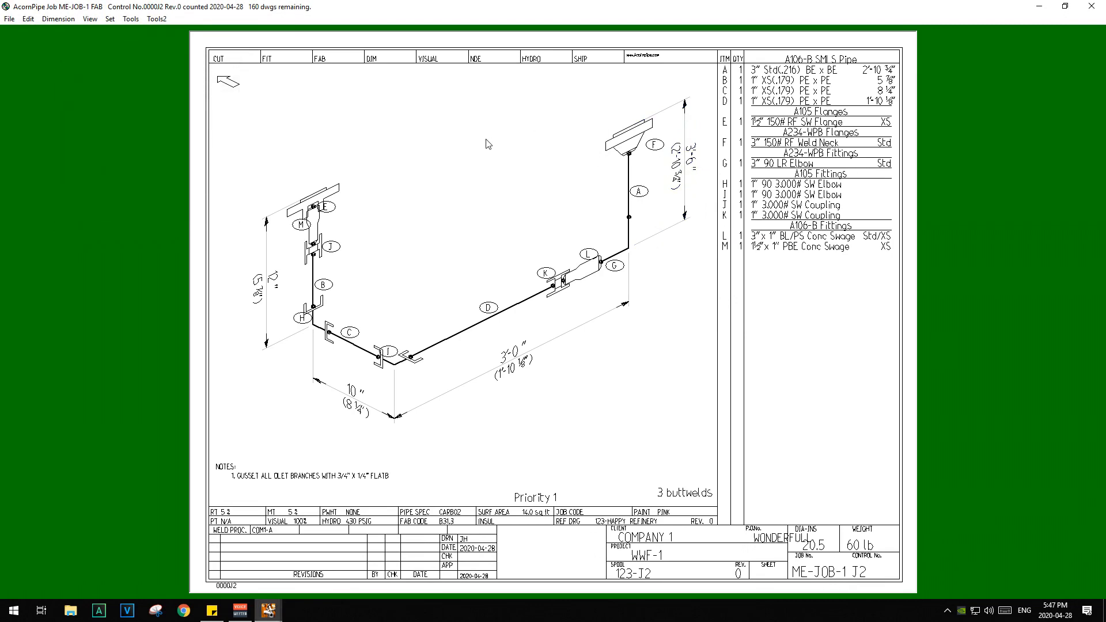
pyautogui.click(10, 19)
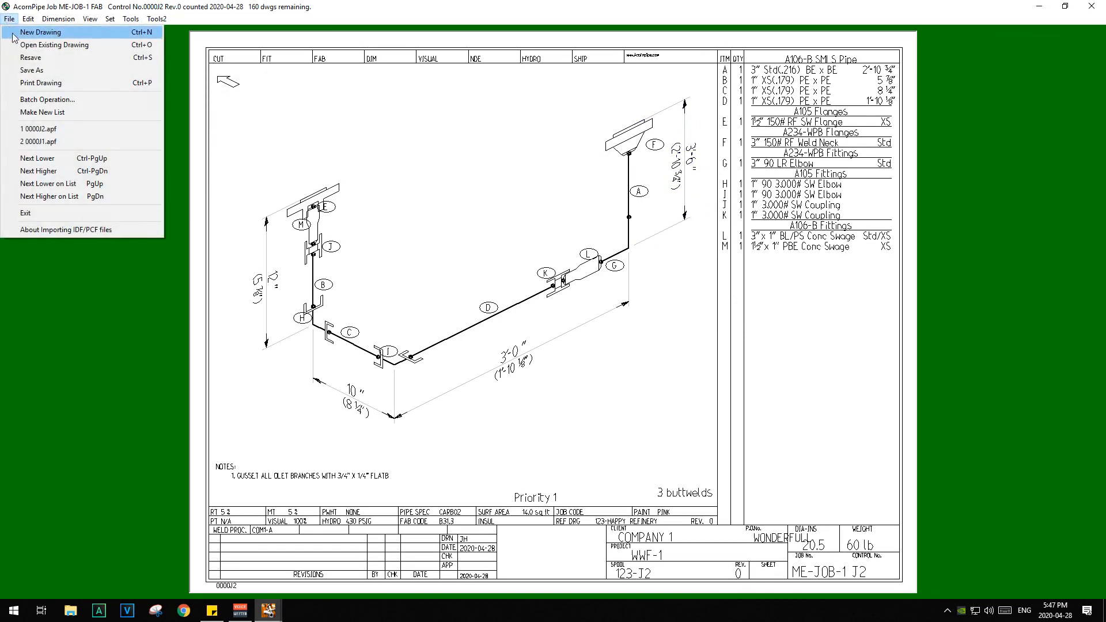
pyautogui.click(32, 58)
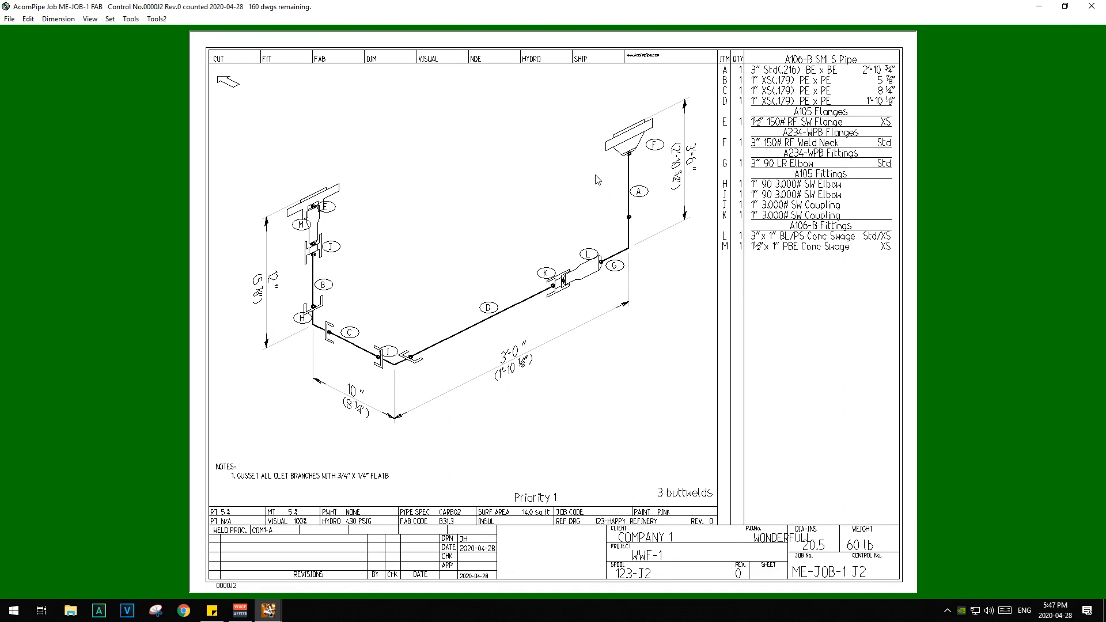
# Delete the weld neck flange at the top of the 3 inch riser and enable off-spec flange rating for spec CARB02.
pyautogui.press('t')
pyautogui.rightClick(698, 188)
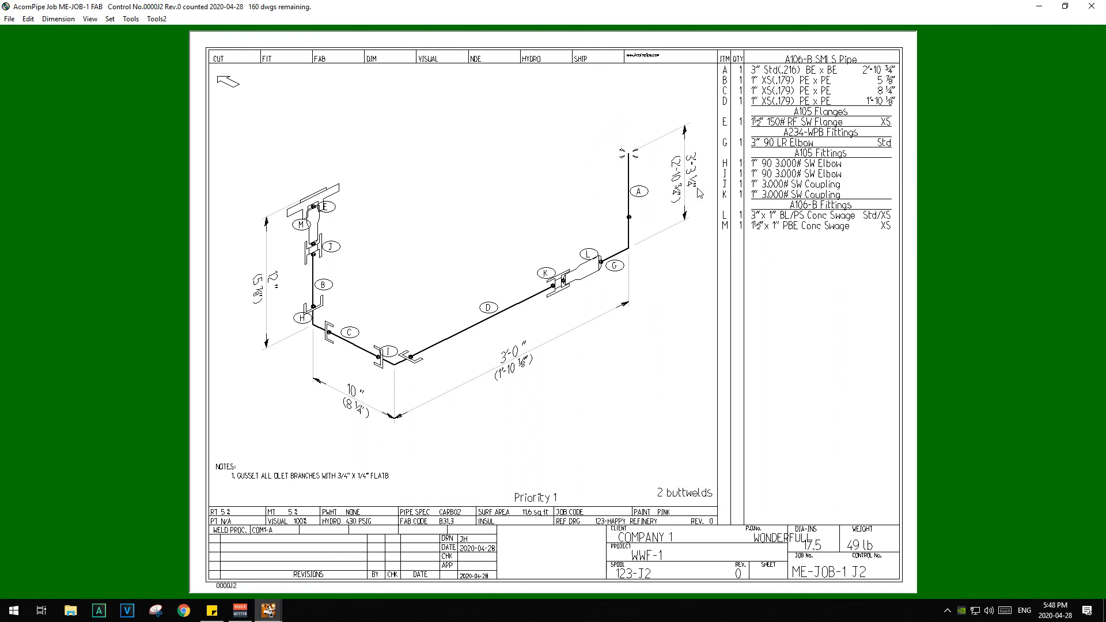
pyautogui.click(28, 19)
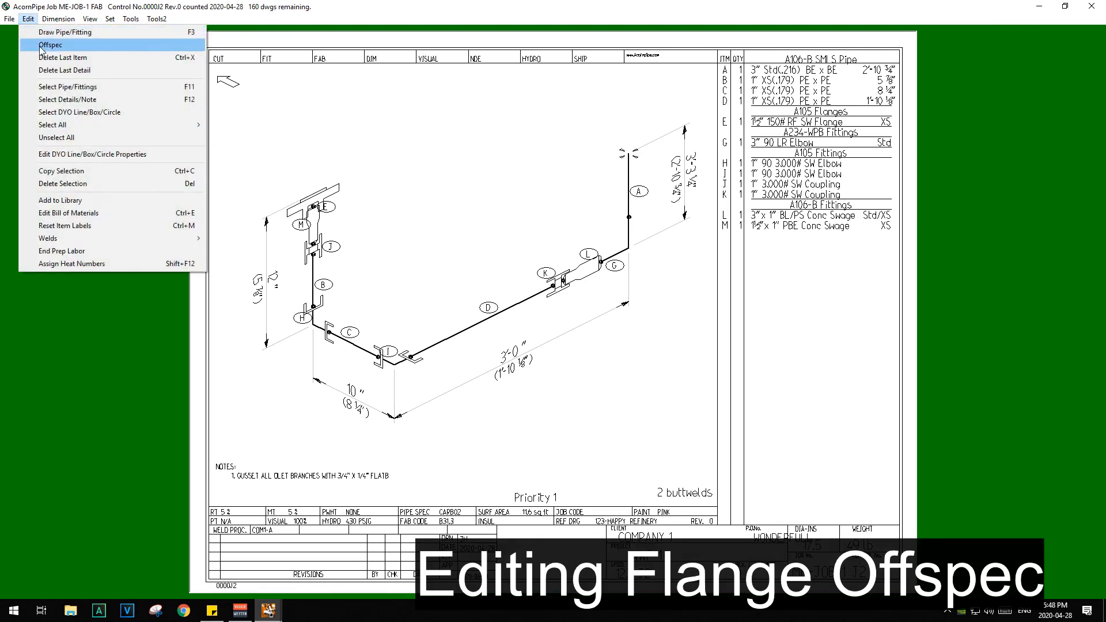
pyautogui.click(74, 47)
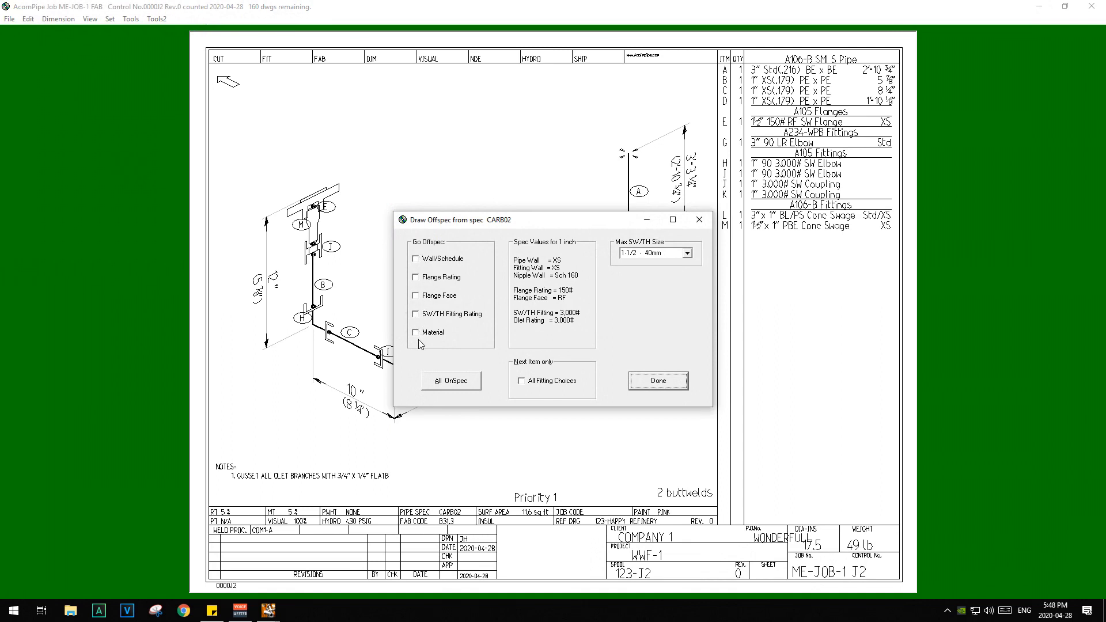
pyautogui.click(416, 279)
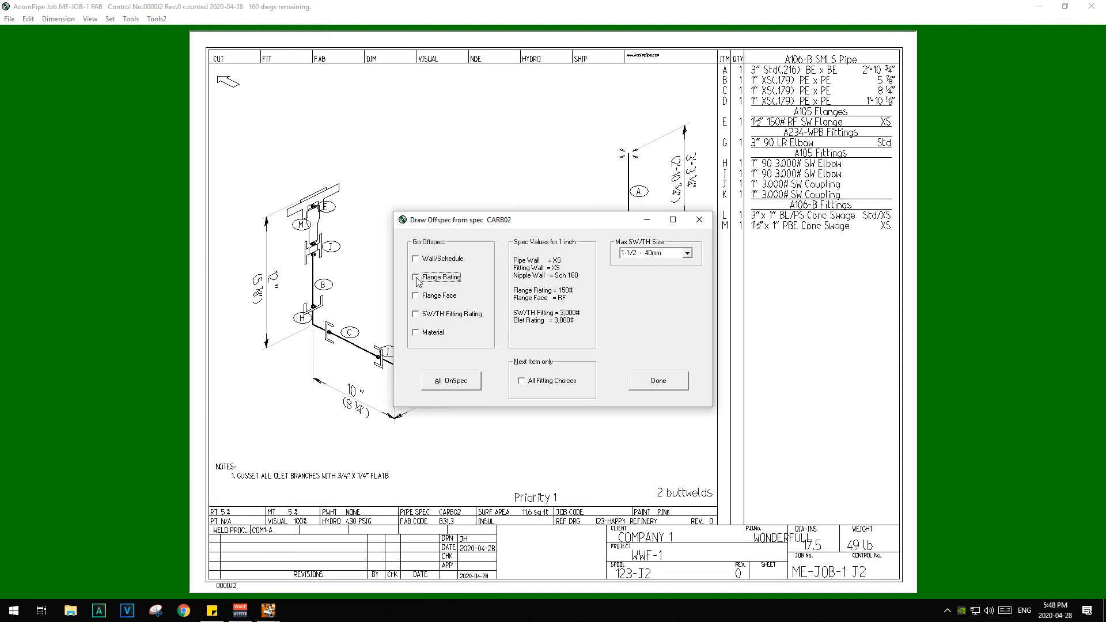
pyautogui.click(660, 383)
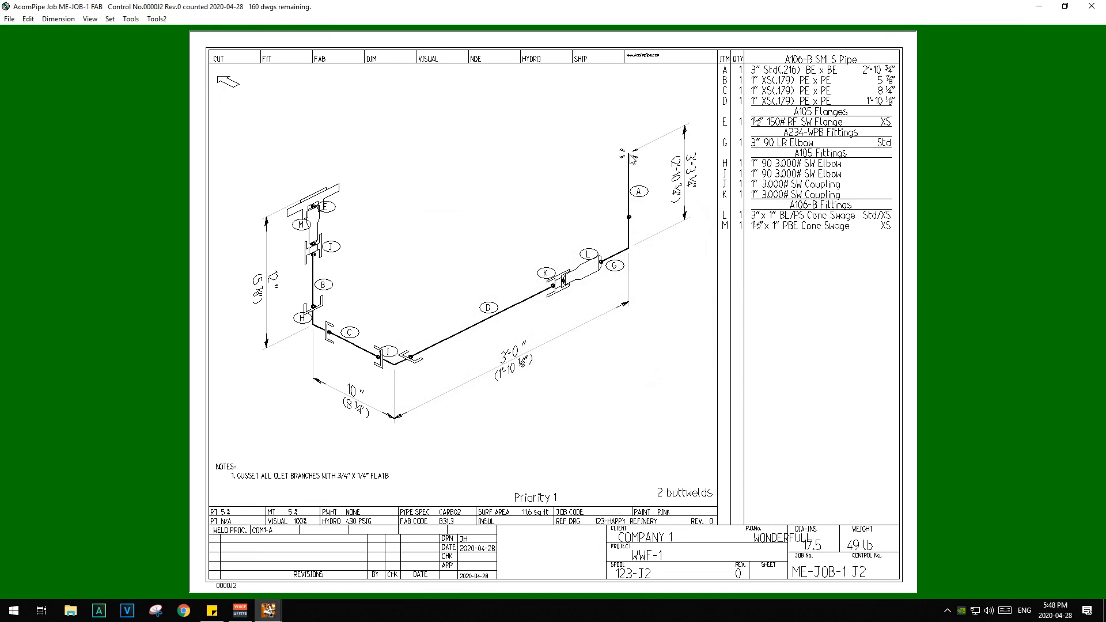
# Add a W-Weld Neck flange rated 3-300# on the riser's open top end and resave the drawing.
pyautogui.rightClick(631, 158)
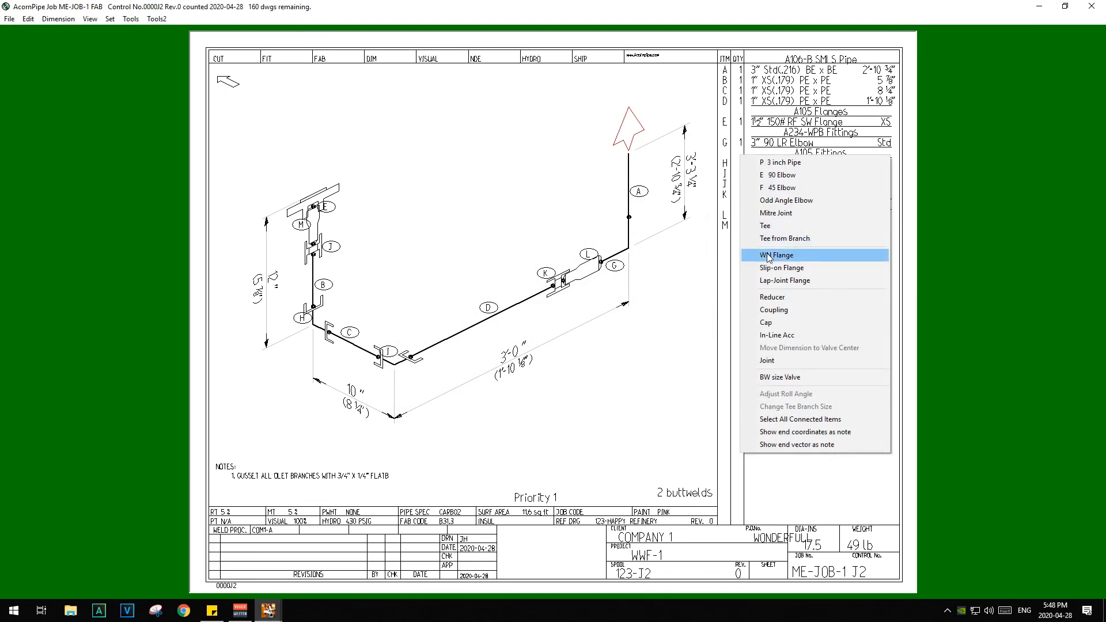
pyautogui.moveTo(770, 258)
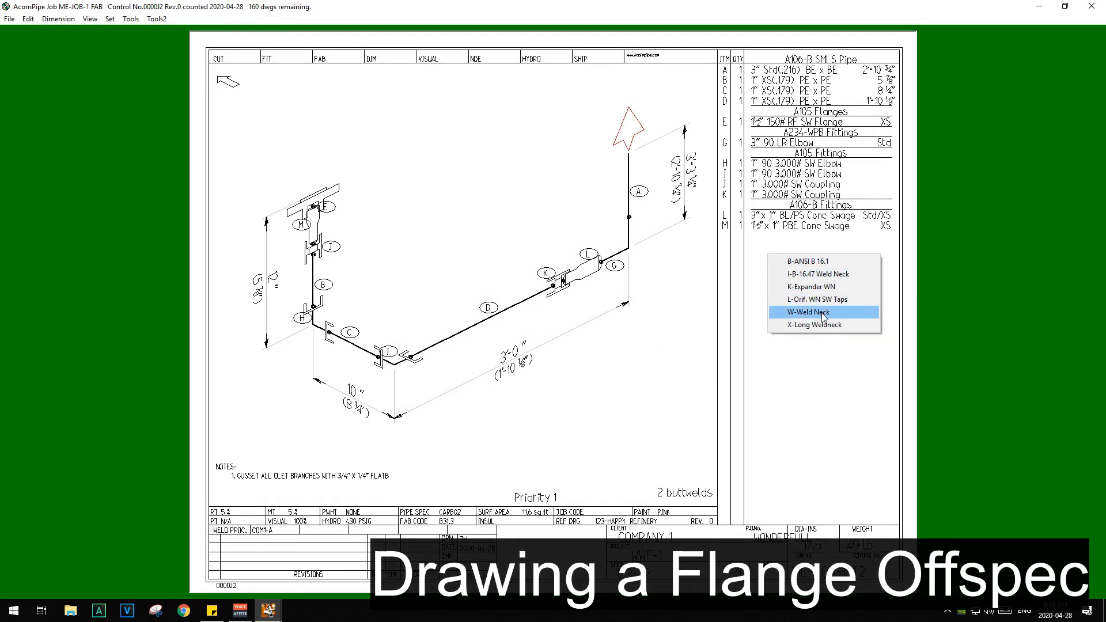
pyautogui.click(822, 312)
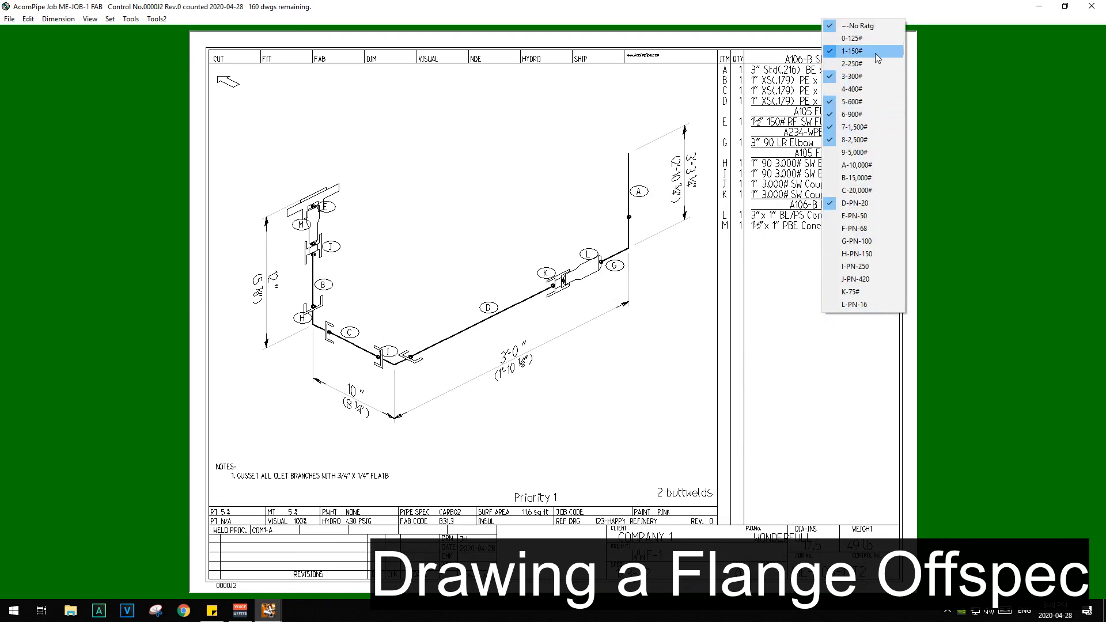
pyautogui.click(852, 77)
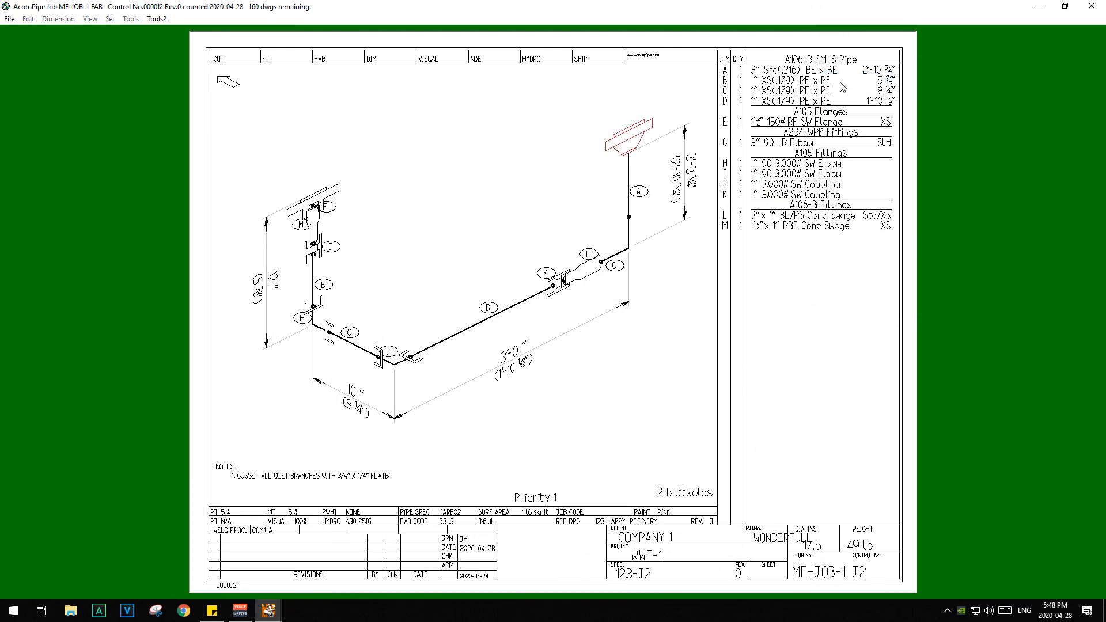
pyautogui.rightClick(681, 276)
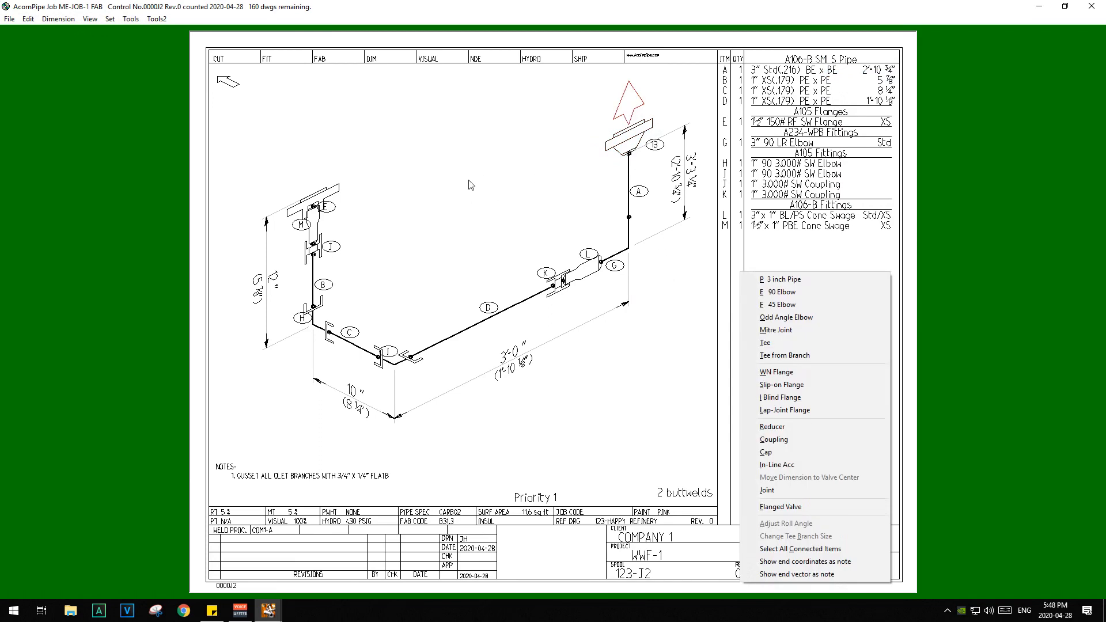
pyautogui.click(10, 20)
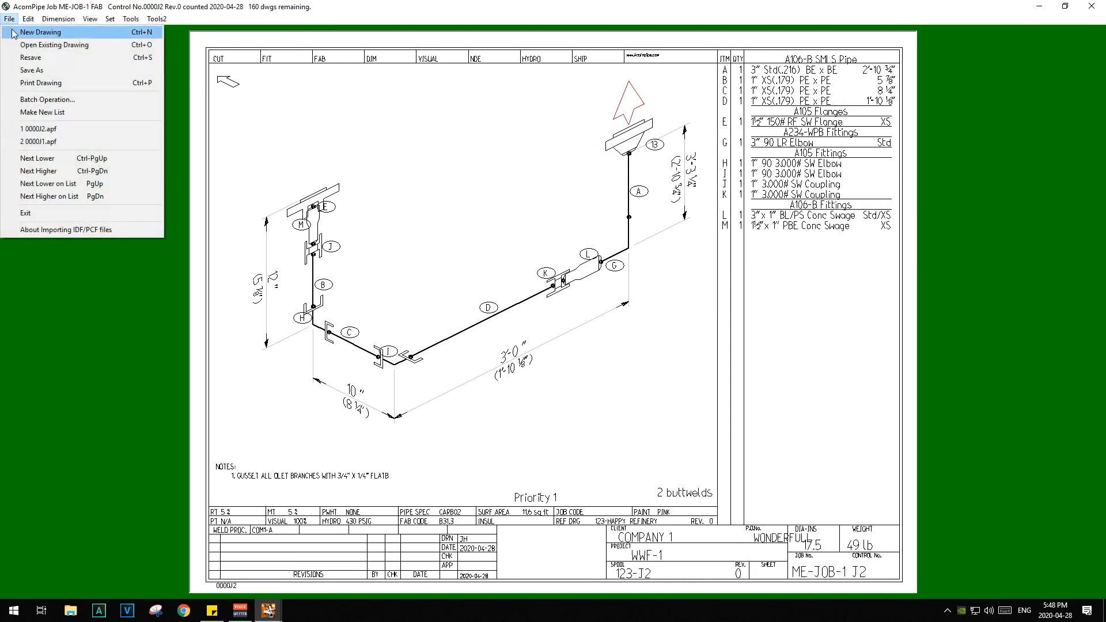
pyautogui.click(24, 58)
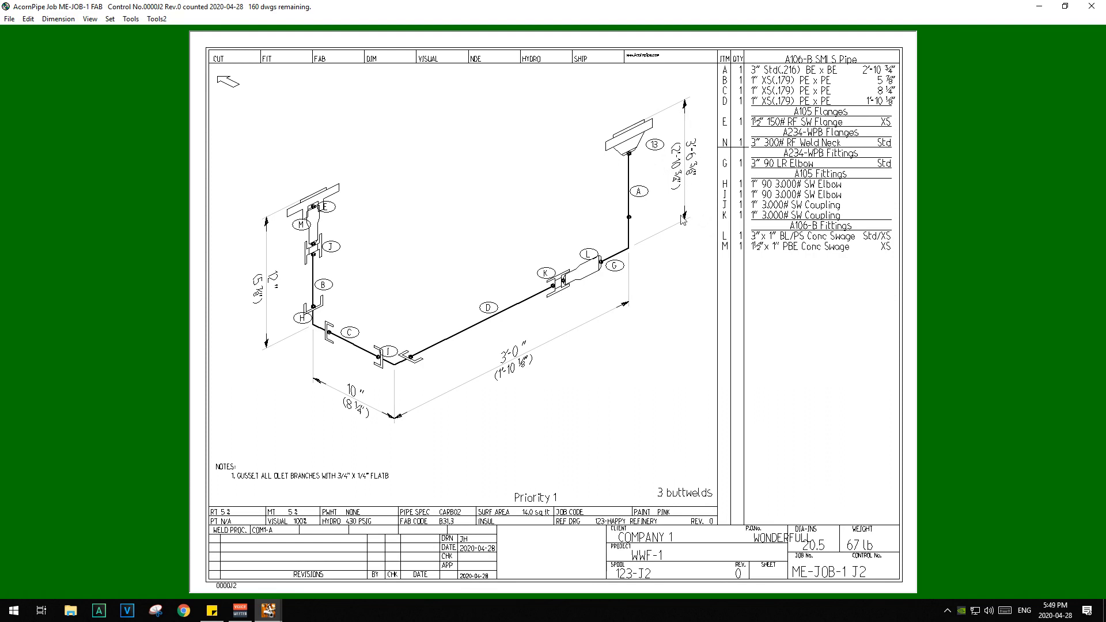
# Set the 3 inch riser's vertical dimension to 3'6 and resave the drawing.
pyautogui.click(689, 168)
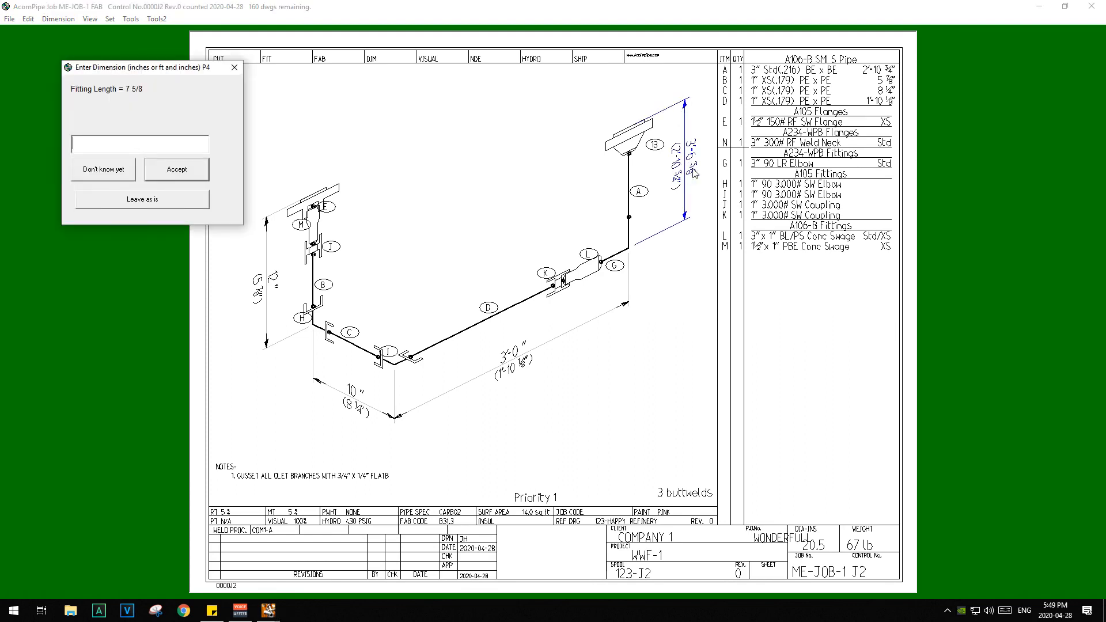
pyautogui.write("3'6")
pyautogui.press('Return')
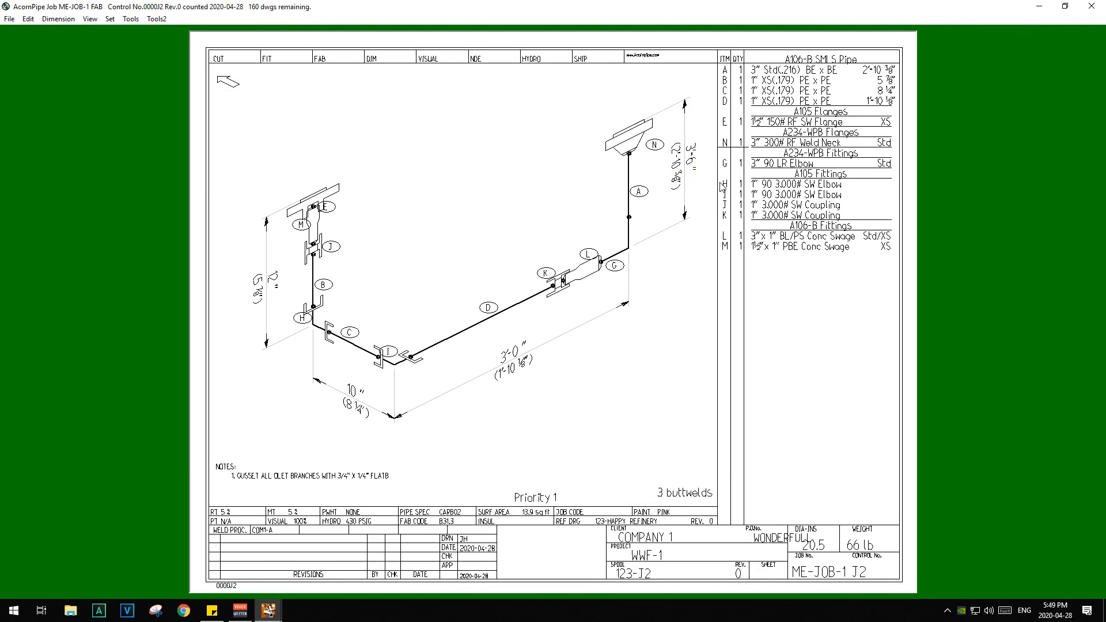
pyautogui.click(8, 22)
pyautogui.click(25, 58)
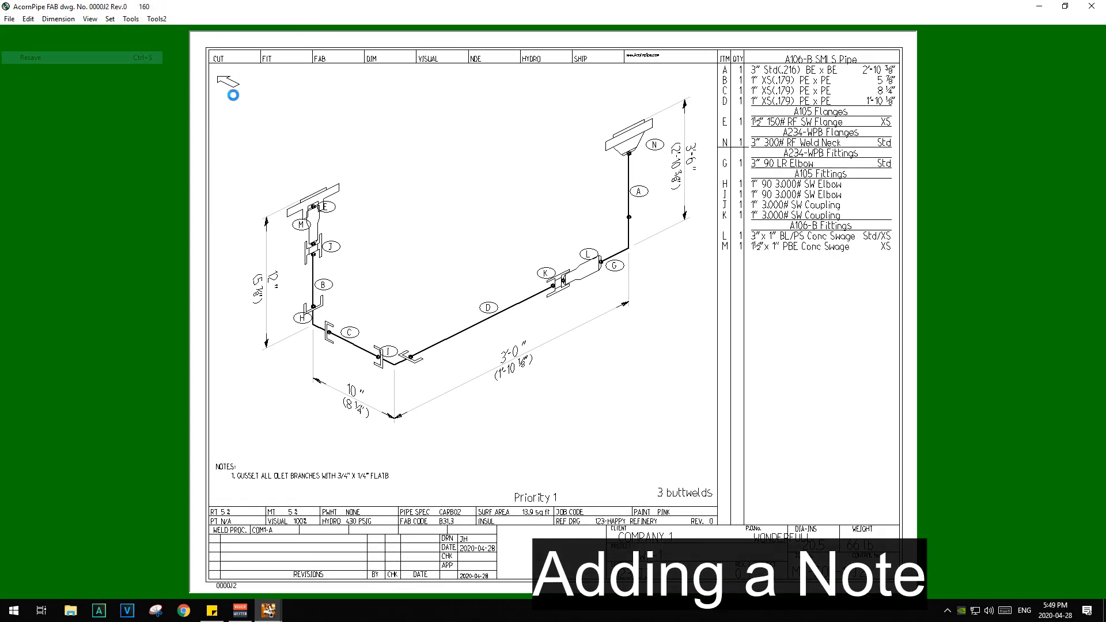
# Add a boxed note reading "300 #" beside the flange at the top of the 3 inch riser.
pyautogui.rightClick(548, 143)
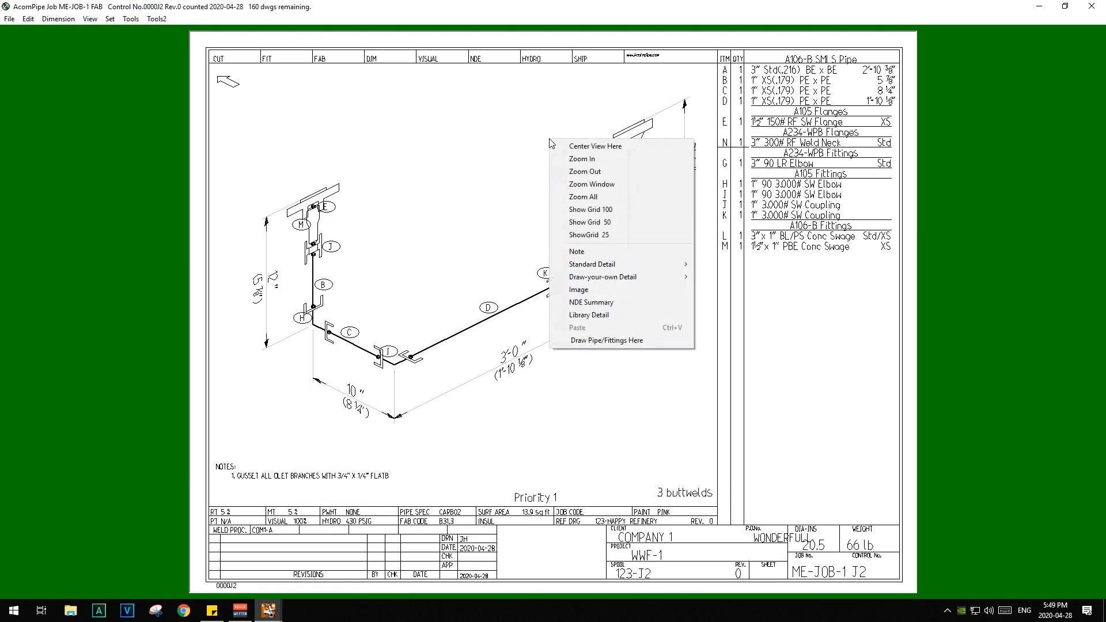
pyautogui.click(596, 251)
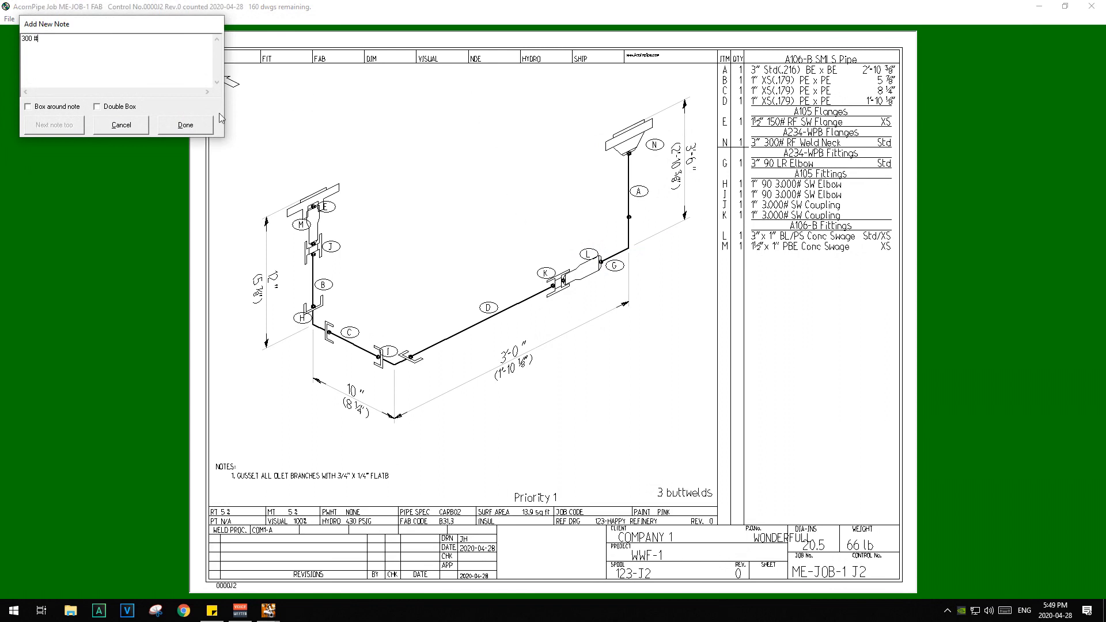
pyautogui.click(28, 109)
pyautogui.click(184, 126)
pyautogui.press('space')
pyautogui.press('space')
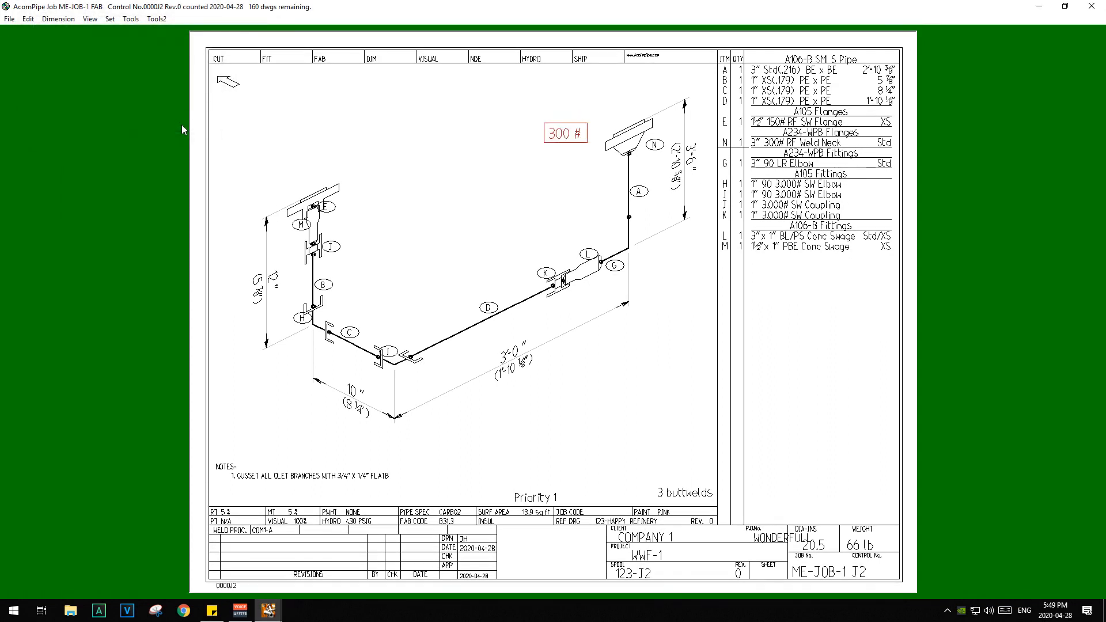
pyautogui.press('Escape')
# Add a boxed note reading "150 #" beside the 1½ inch socket weld flange, nudged slightly left.
pyautogui.rightClick(359, 191)
pyautogui.click(400, 300)
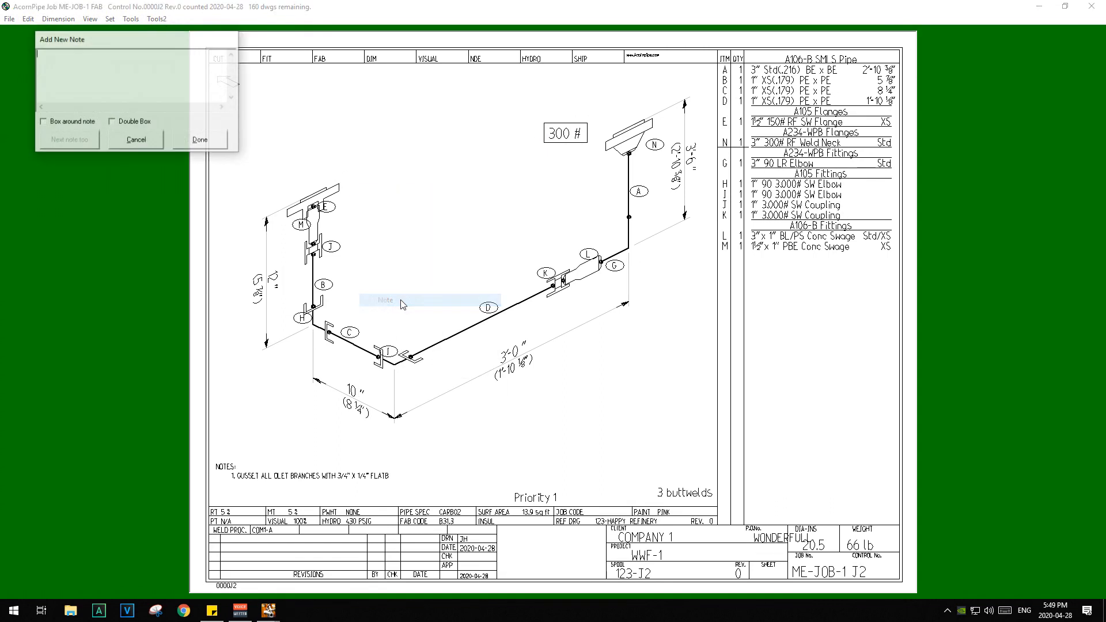
pyautogui.click(48, 125)
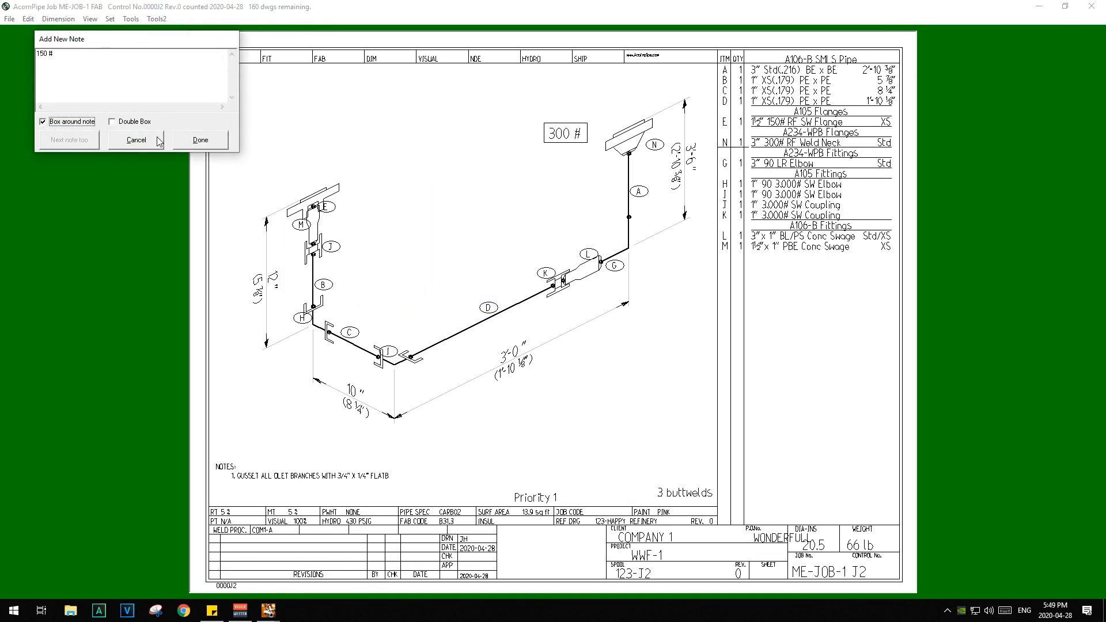
pyautogui.click(210, 142)
pyautogui.press('Return')
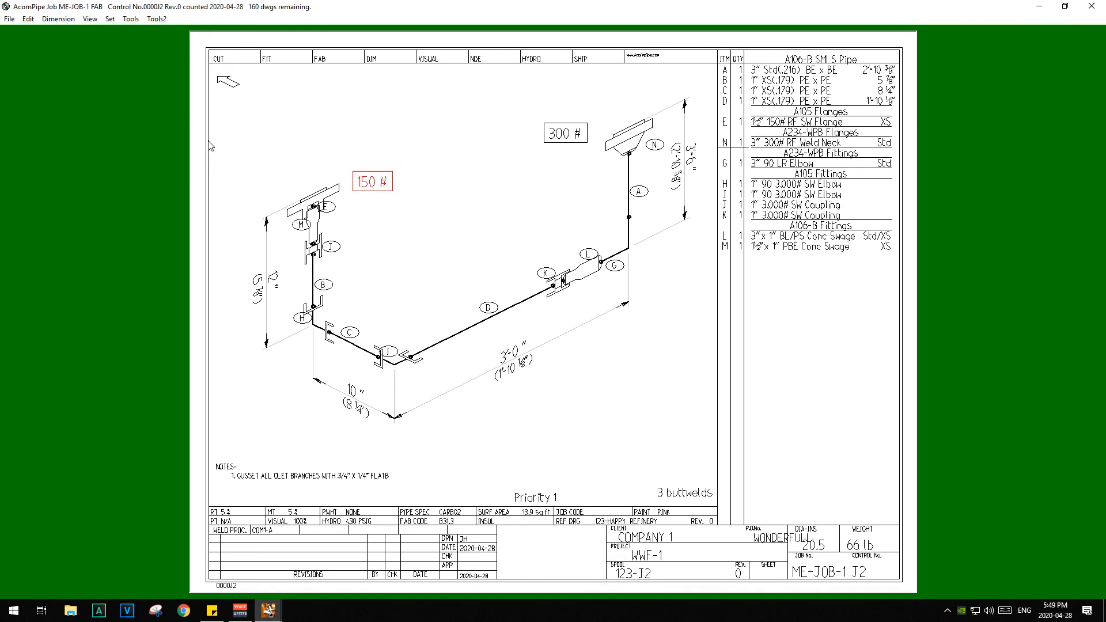
pyautogui.press('Left')
pyautogui.press('Return')
# Add an unboxed note reading 3" x 1" in the blank area beyond the 3'-0" dimension.
pyautogui.rightClick(616, 363)
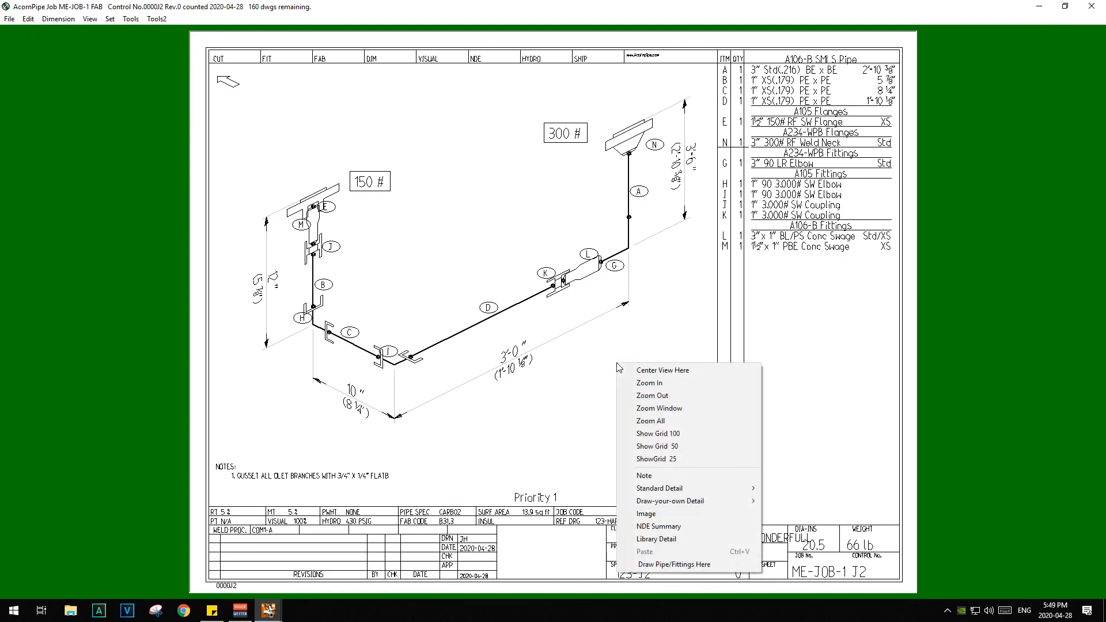
pyautogui.click(669, 477)
pyautogui.write('3" x 1"')
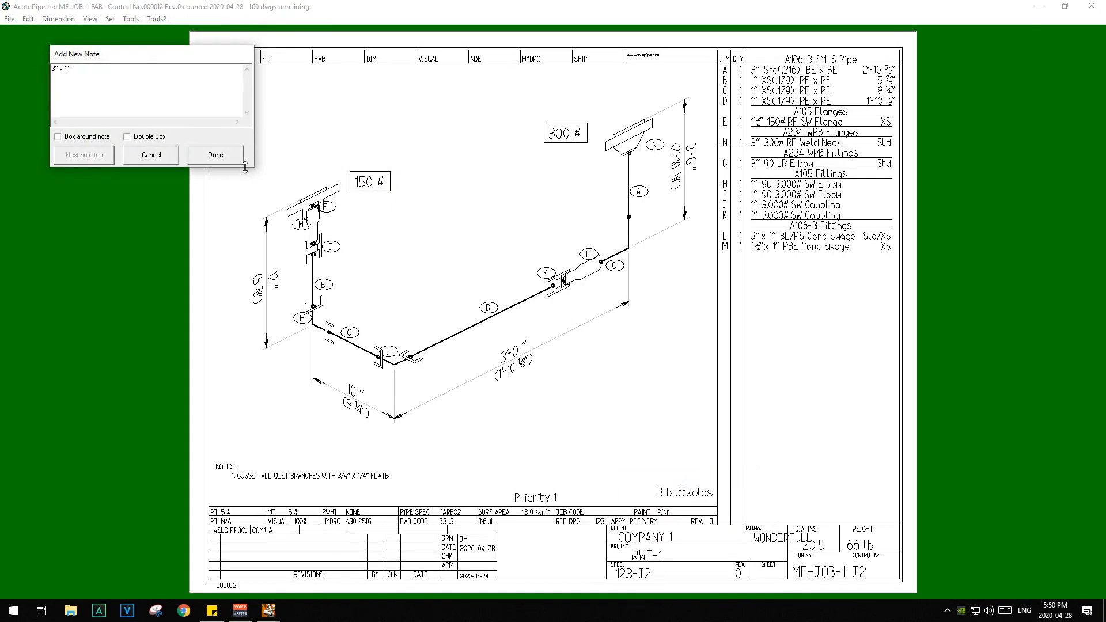
pyautogui.click(216, 156)
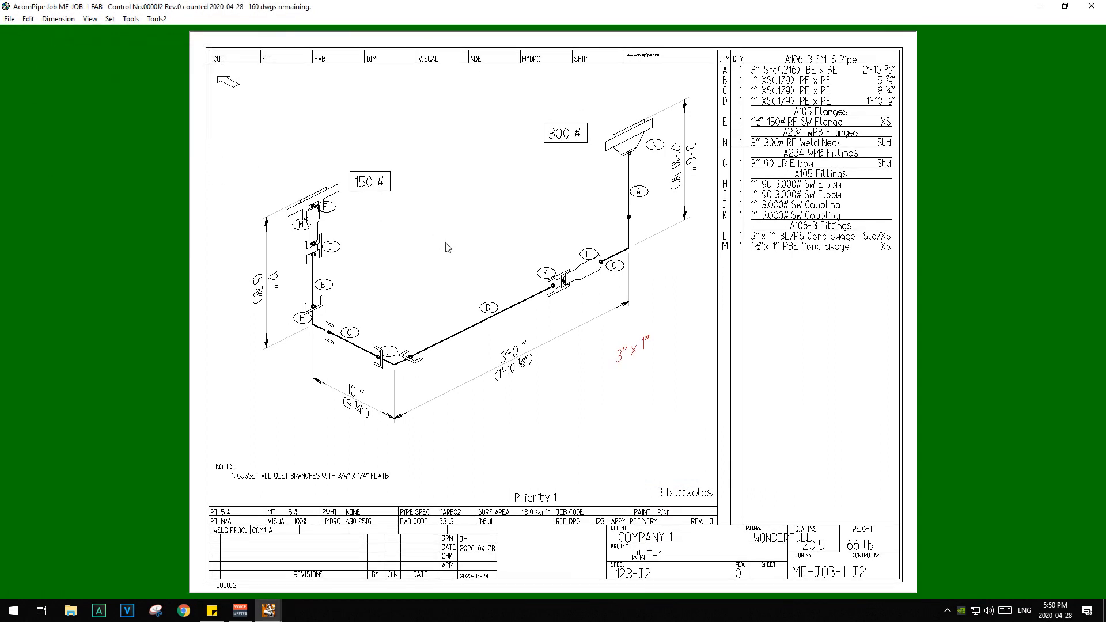
pyautogui.press('Return')
# Move the 3" x 1" note directly beneath the 3 inch by 1 inch swage and resave the drawing.
pyautogui.press('Left')
pyautogui.press('Left')
pyautogui.press('Left')
pyautogui.press('Left')
pyautogui.press('Left')
pyautogui.press('Left')
pyautogui.press('Left')
pyautogui.press('Left')
pyautogui.press('Left')
pyautogui.press('Left')
pyautogui.press('Left')
pyautogui.press('Left')
pyautogui.press('Left')
pyautogui.press('Left')
pyautogui.press('Left')
pyautogui.press('Left')
pyautogui.press('Left')
pyautogui.press('Left')
pyautogui.press('Left')
pyautogui.press('Left')
pyautogui.press('Up')
pyautogui.press('Up')
pyautogui.press('Up')
pyautogui.press('Up')
pyautogui.press('Up')
pyautogui.press('Up')
pyautogui.press('Up')
pyautogui.press('Up')
pyautogui.press('Up')
pyautogui.press('Up')
pyautogui.press('Up')
pyautogui.press('Up')
pyautogui.press('Up')
pyautogui.press('Up')
pyautogui.press('Up')
pyautogui.press('Up')
pyautogui.press('Up')
pyautogui.press('Up')
pyautogui.press('Up')
pyautogui.press('Up')
pyautogui.press('Up')
pyautogui.press('Up')
pyautogui.press('Up')
pyautogui.press('Up')
pyautogui.press('Up')
pyautogui.press('Left')
pyautogui.press('Left')
pyautogui.click(9, 20)
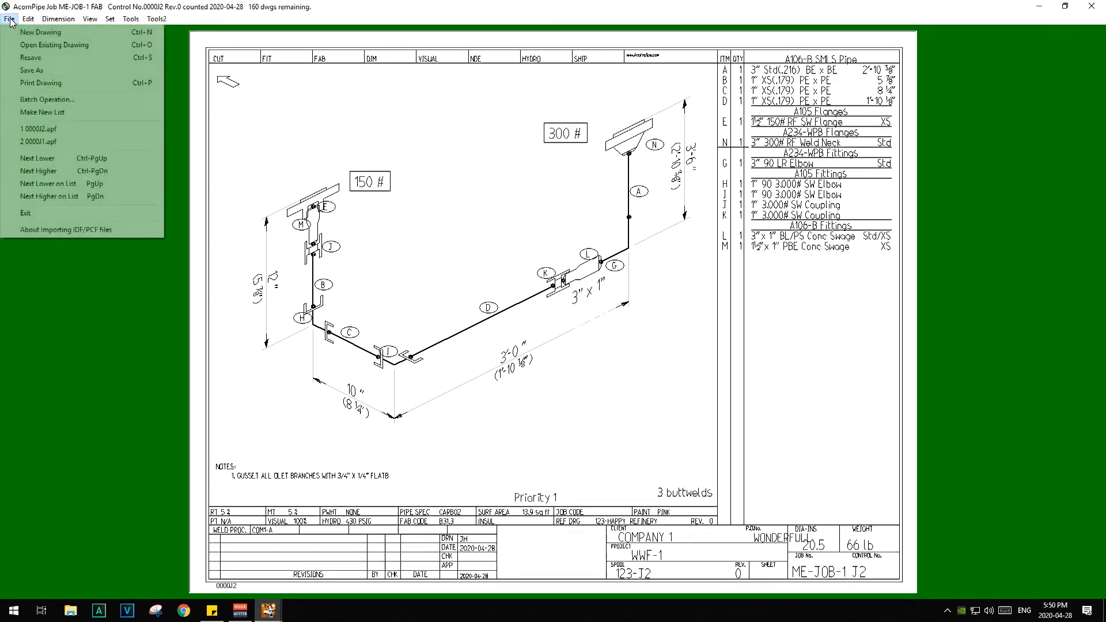
pyautogui.click(27, 57)
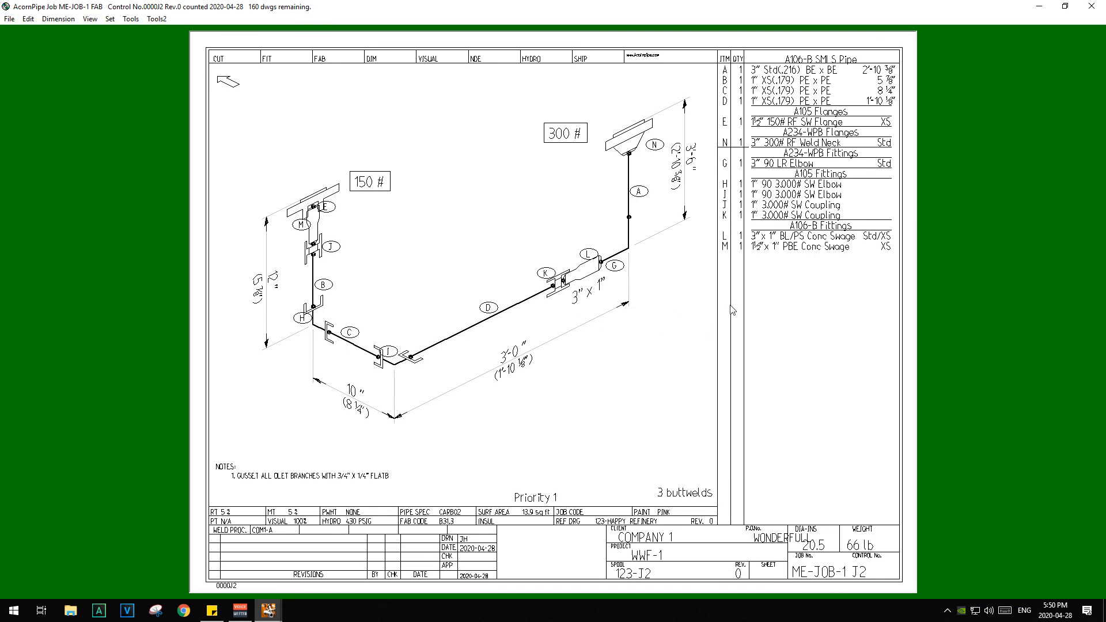
pyautogui.rightClick(646, 351)
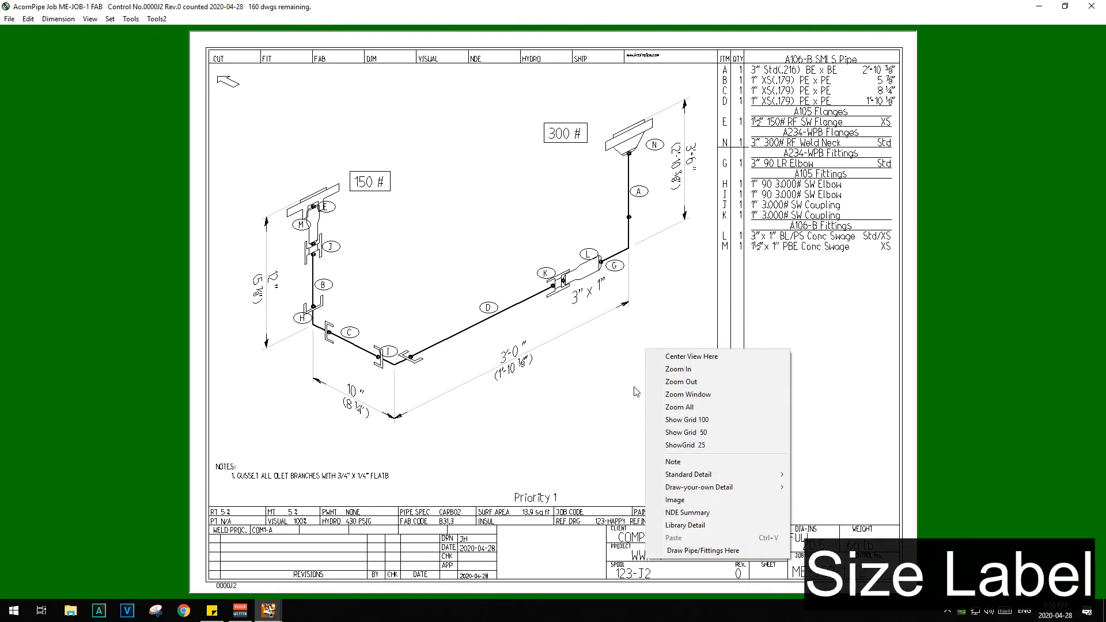
pyautogui.rightClick(621, 398)
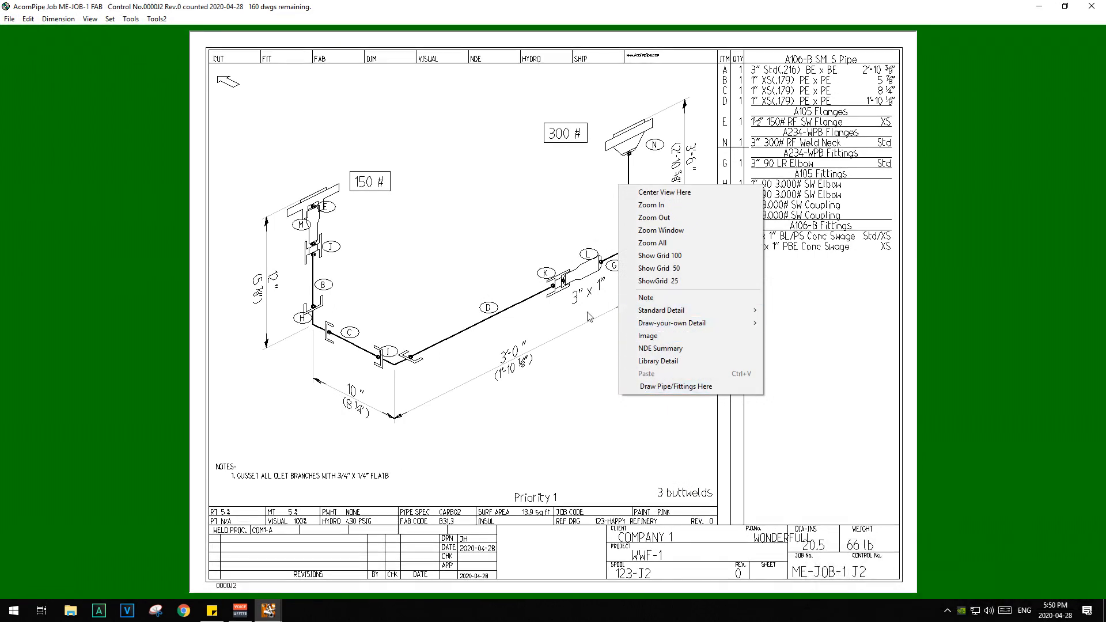
pyautogui.click(586, 257)
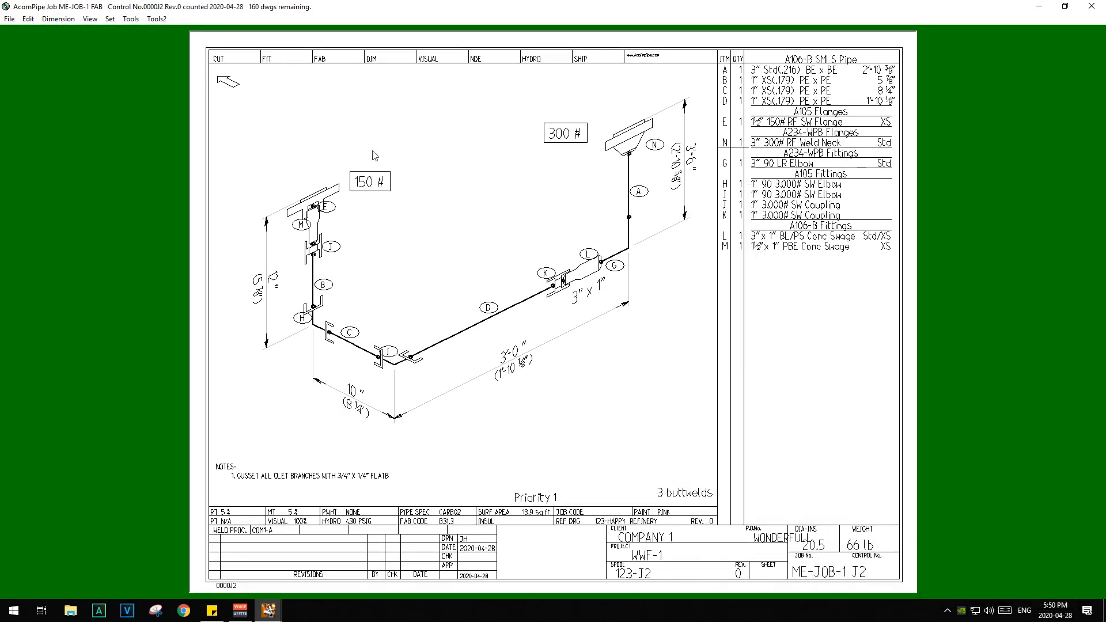
# Add an automatic size label to the 3" x 1" swage, positioned above the fitting.
pyautogui.click(130, 19)
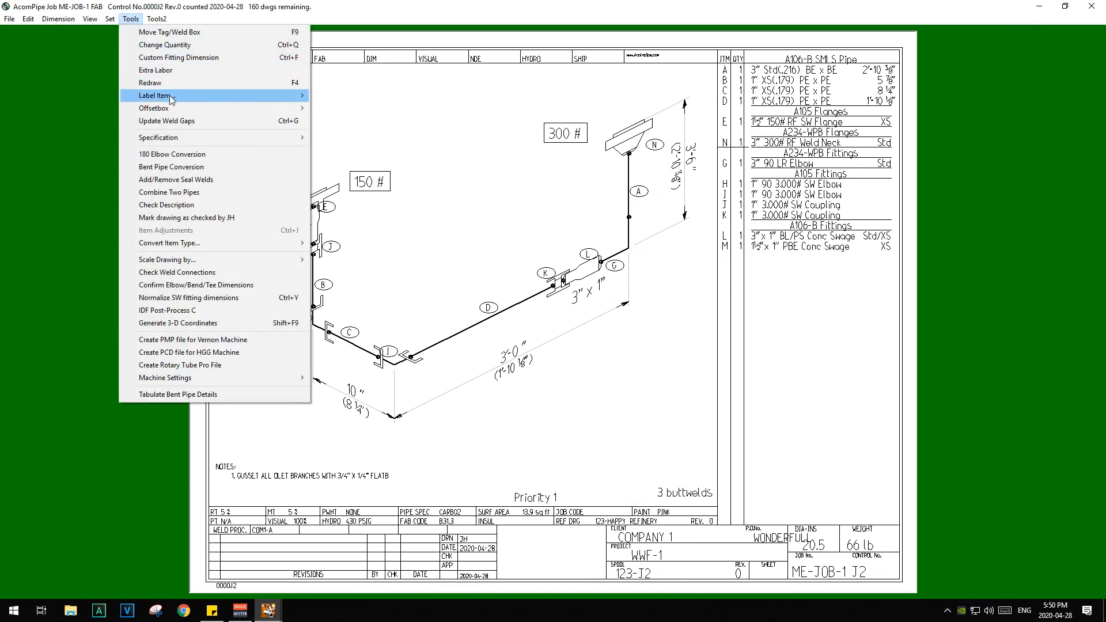
pyautogui.moveTo(171, 98)
pyautogui.click(349, 95)
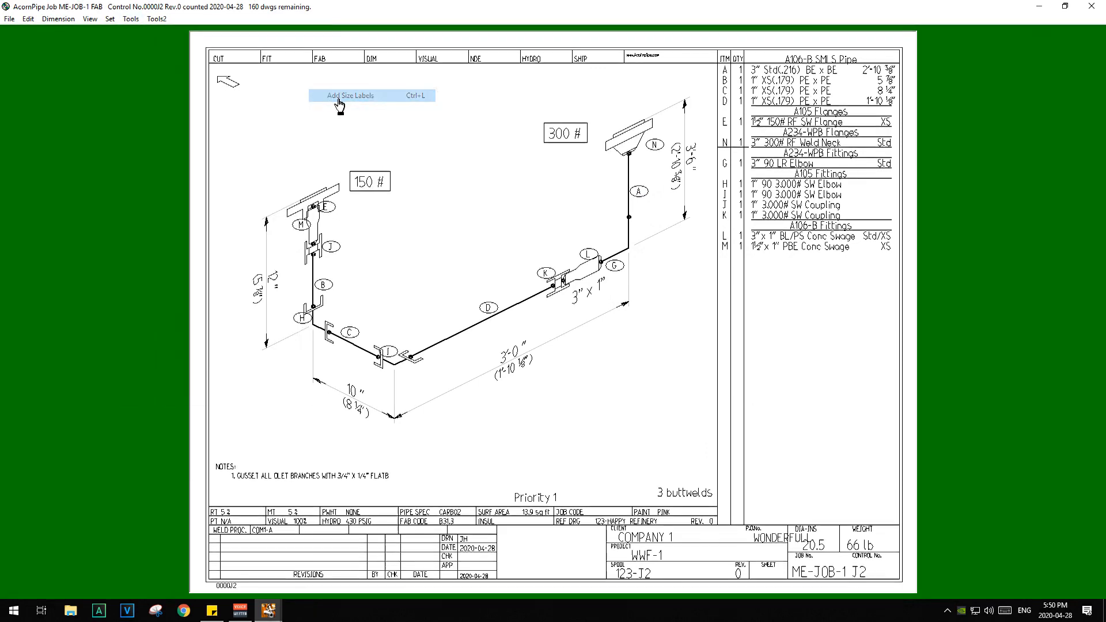
pyautogui.click(587, 254)
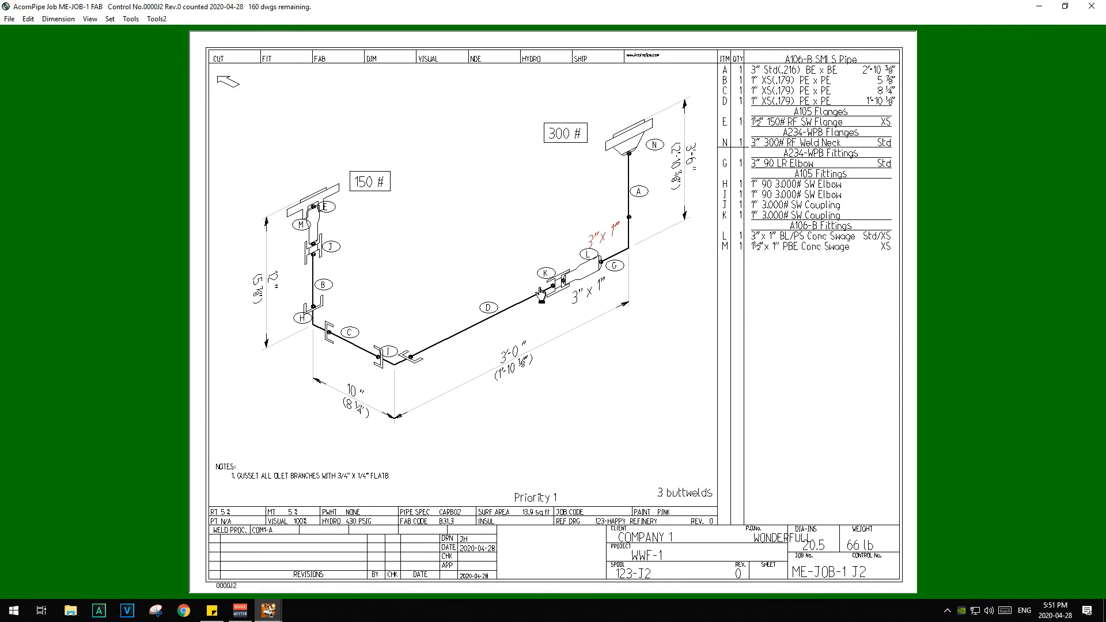
pyautogui.press('Escape')
pyautogui.moveTo(577, 251); pyautogui.dragTo(600, 230)
pyautogui.click(563, 310)
# Move item tag L clear of the swage's size label and resave the drawing.
pyautogui.click(131, 20)
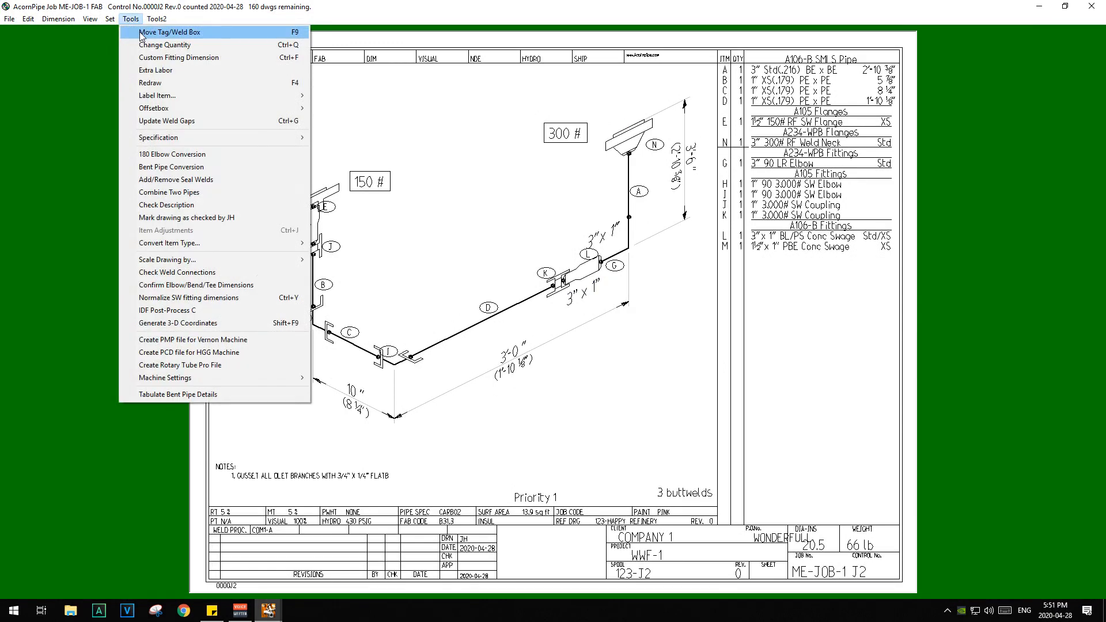
pyautogui.click(140, 33)
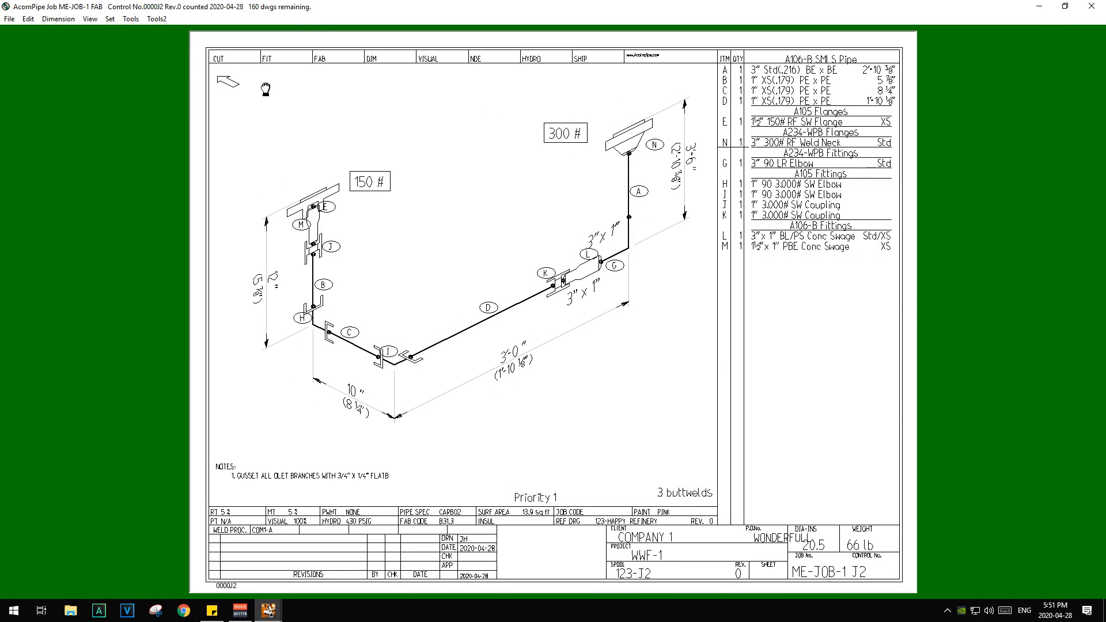
pyautogui.click(569, 254)
pyautogui.click(9, 20)
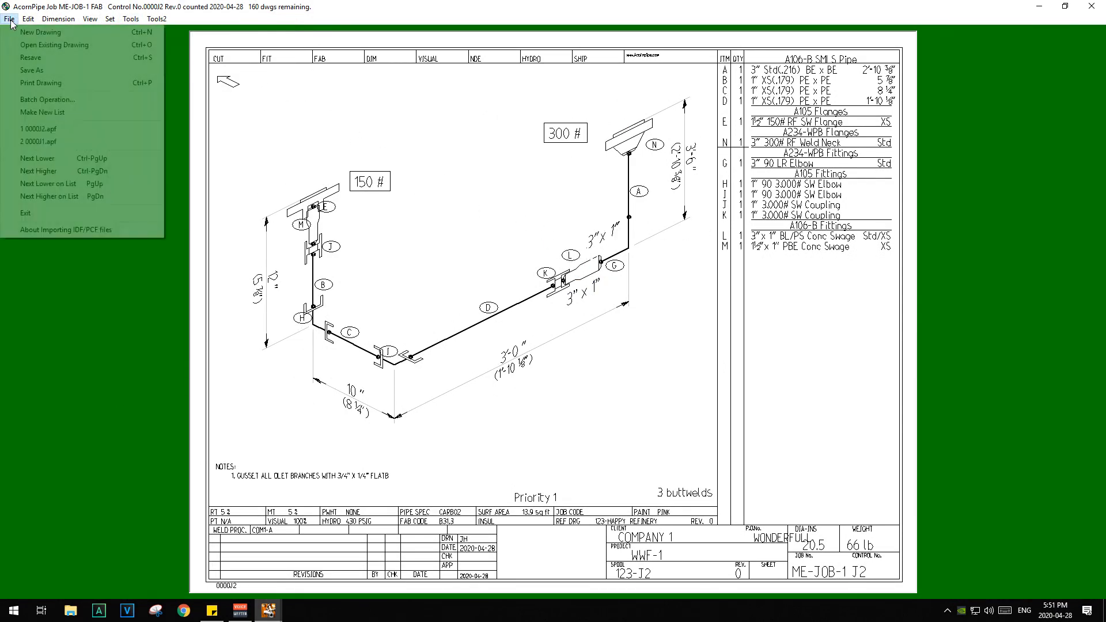
pyautogui.click(34, 55)
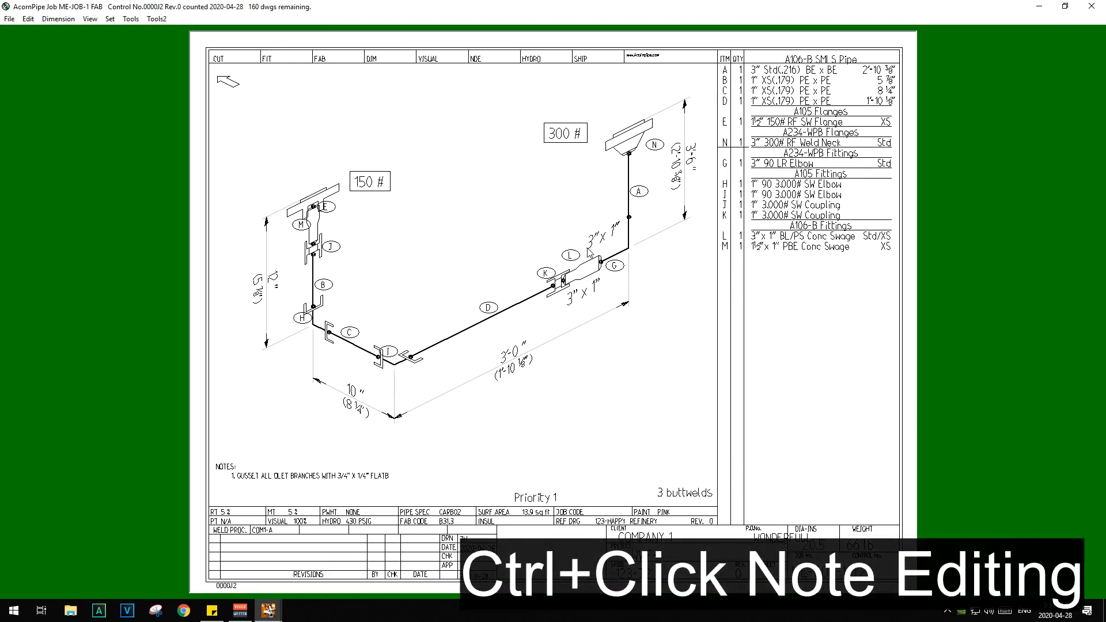
# Open the 3" x 1" size label above the swage for note editing.
pyautogui.keyDown('ctrl'); pyautogui.click(590, 253); pyautogui.keyUp('ctrl')
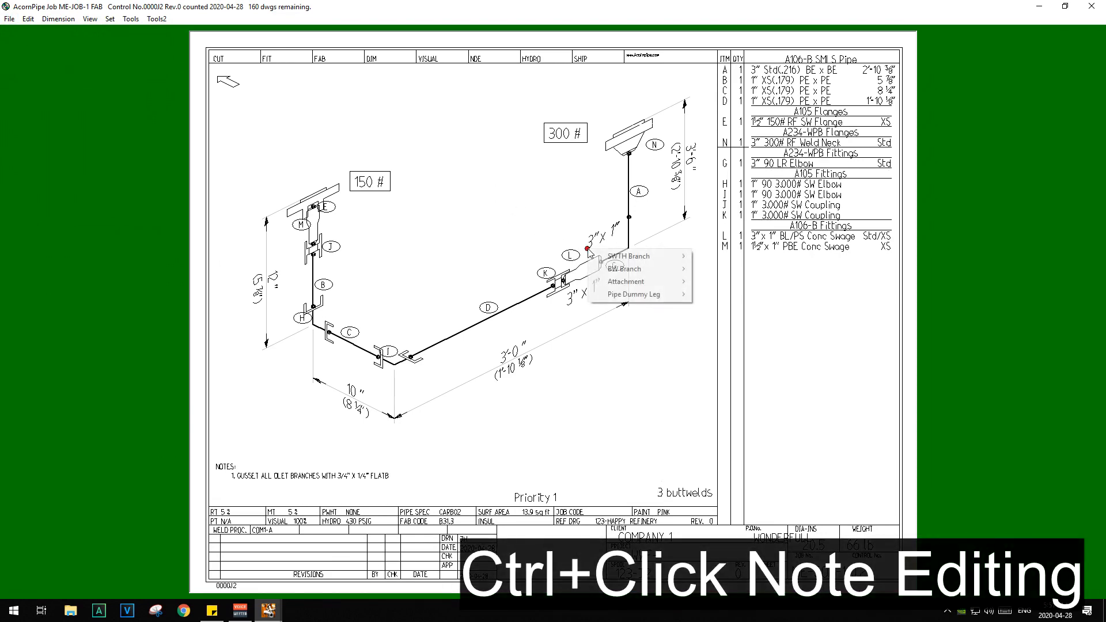
pyautogui.click(593, 251)
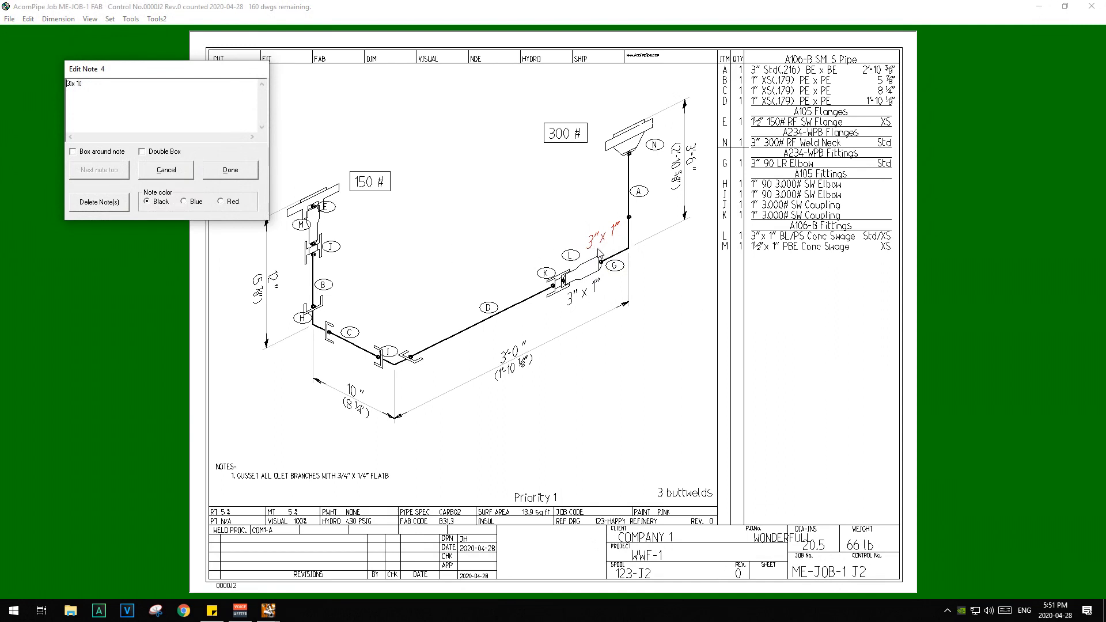
pyautogui.write('14')
pyautogui.press('BackSpace')
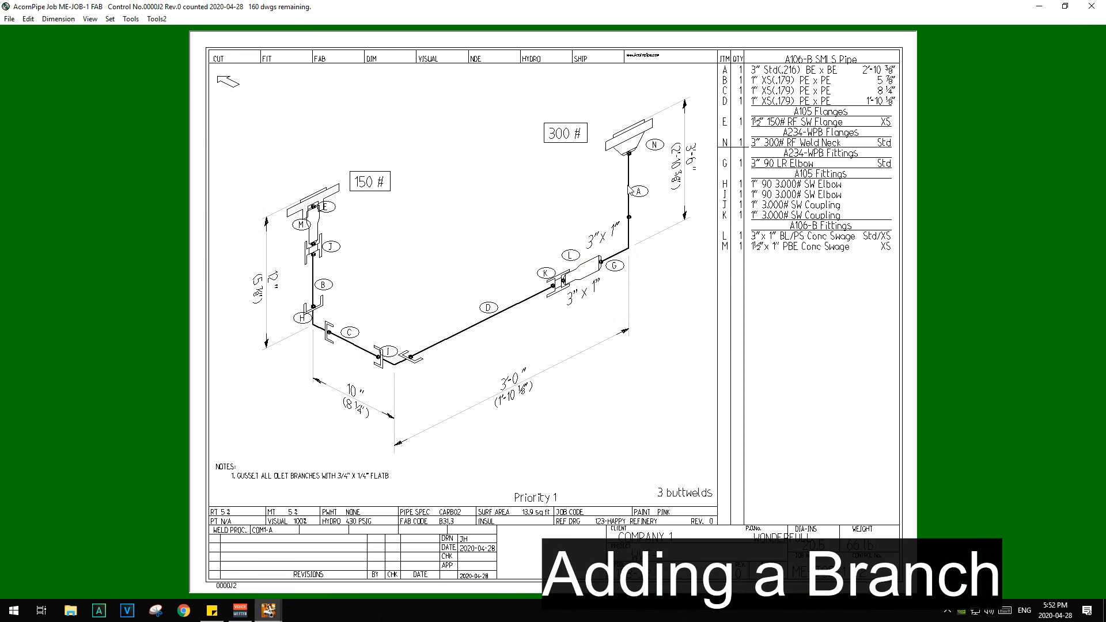
# Add a 3/4 inch sockolet branch on the 3 inch riser, extended parallel to the main run with 3/4 inch pipe and a 90 elbow.
pyautogui.rightClick(629, 187)
pyautogui.moveTo(691, 194)
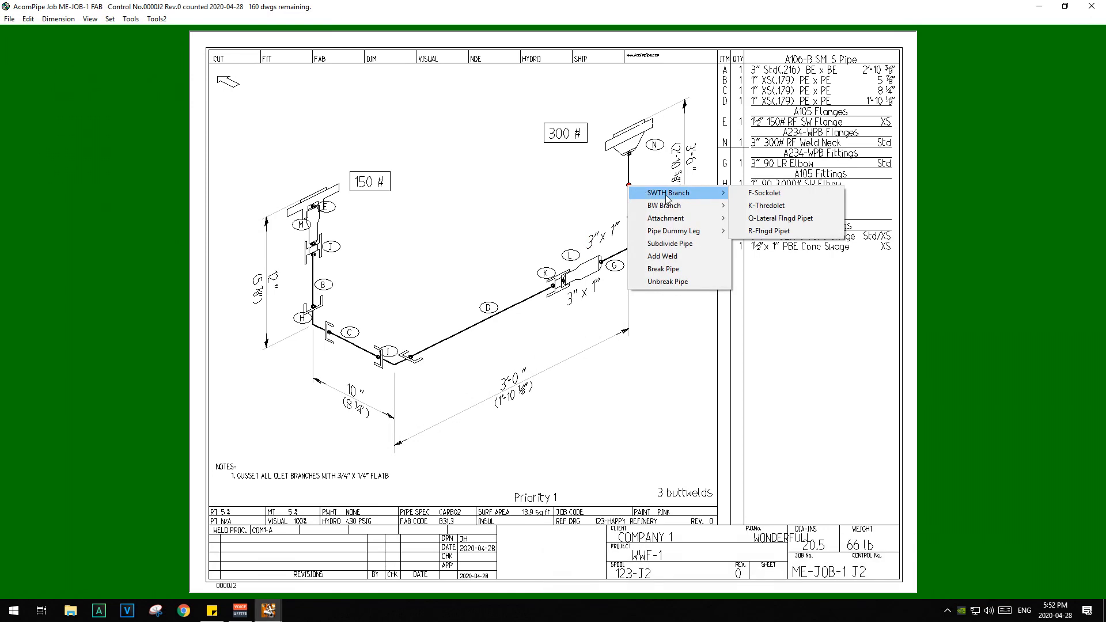
pyautogui.click(768, 193)
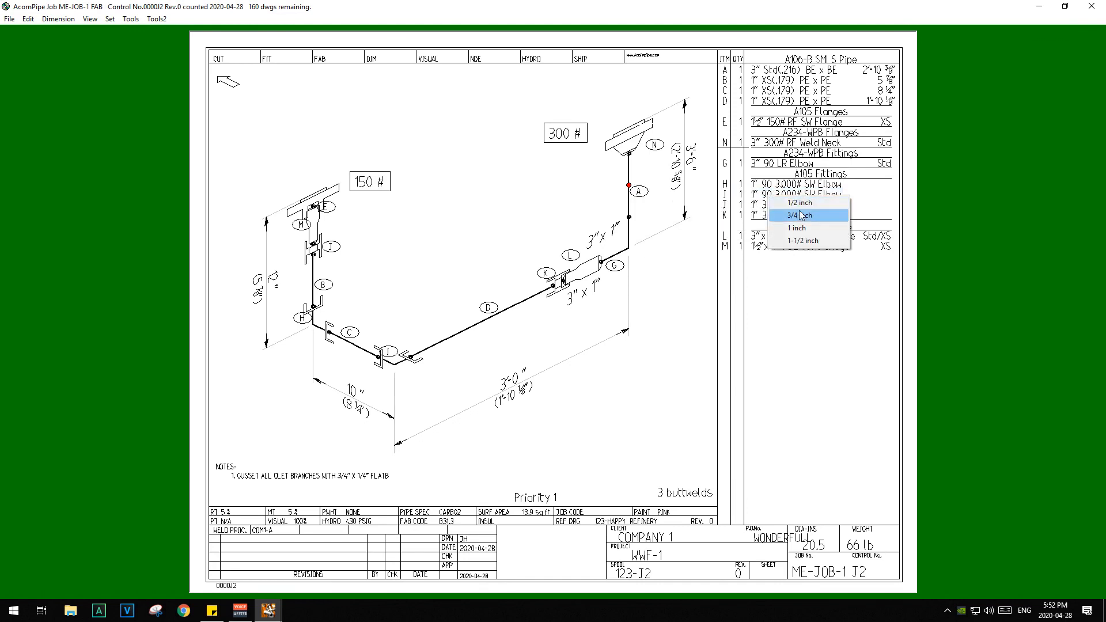
pyautogui.click(800, 216)
pyautogui.rightClick(798, 215)
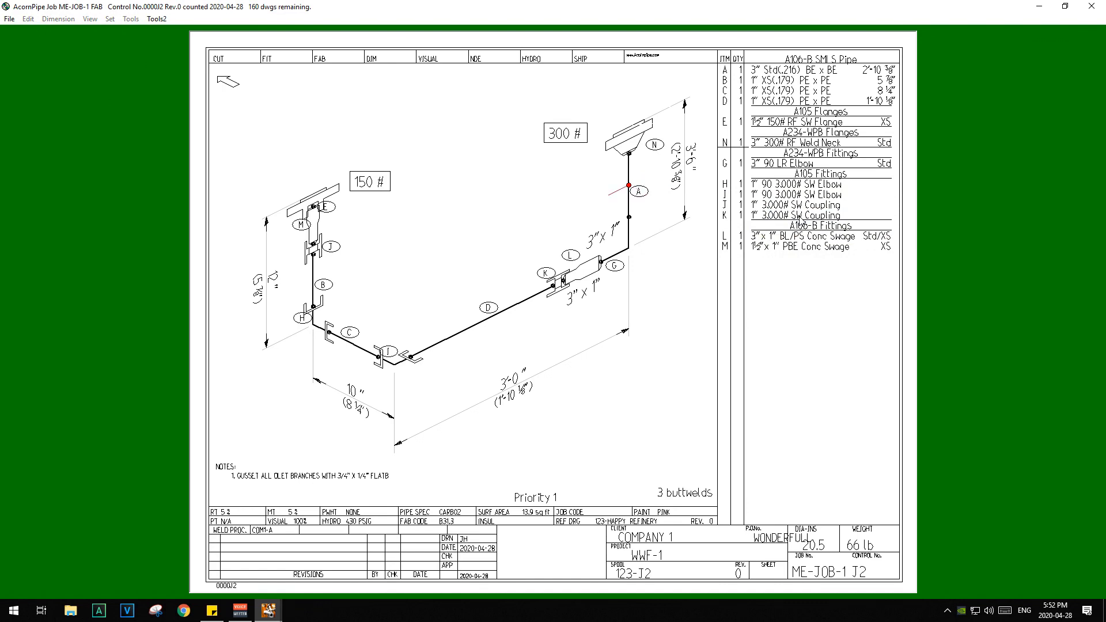
pyautogui.click(800, 219)
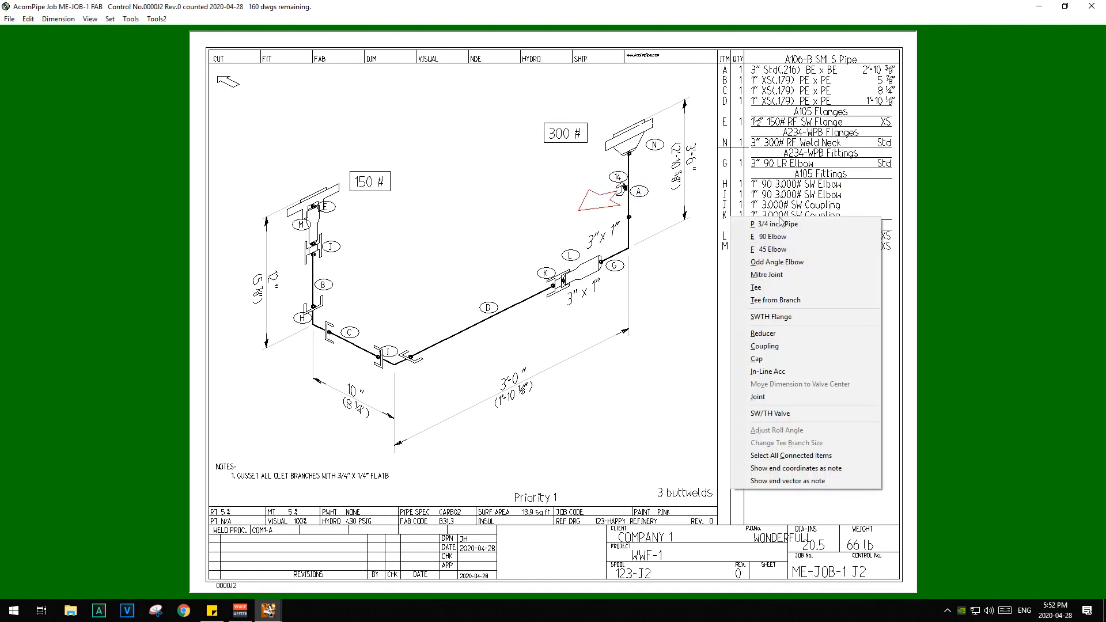
pyautogui.click(779, 223)
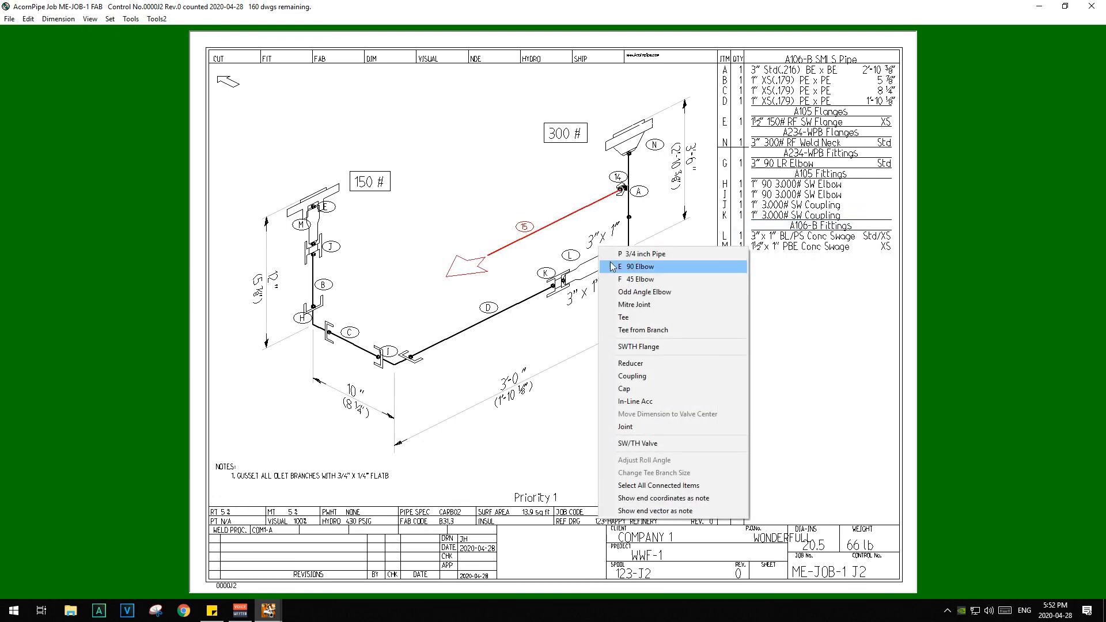
pyautogui.click(630, 266)
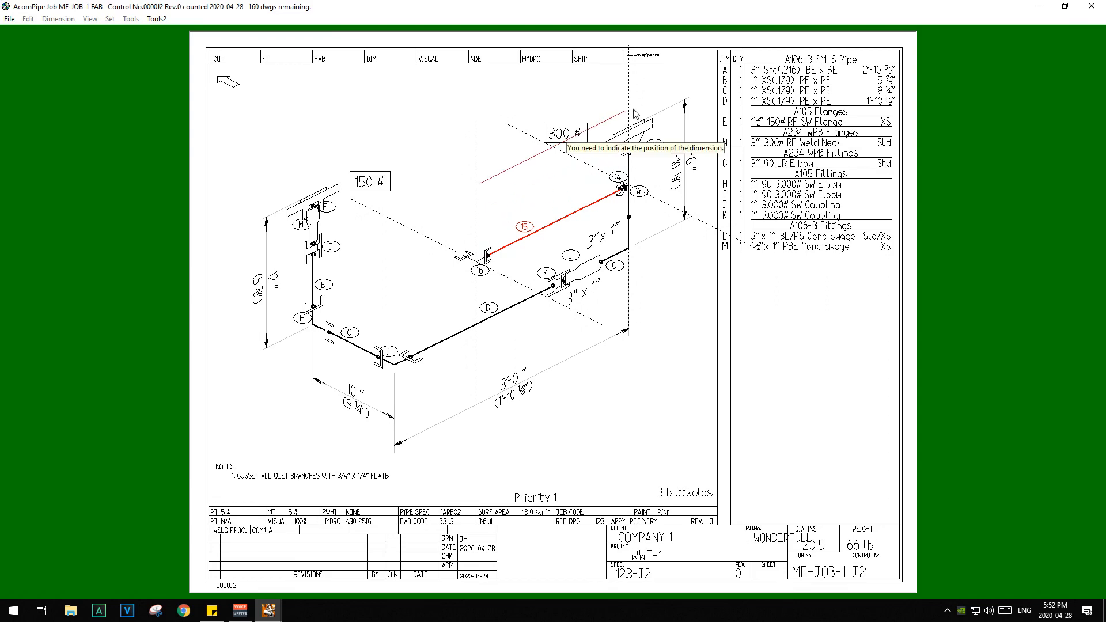
# Dimension the branch's first run above the piping, using the calculation 1'7 + 3.375 to enter 1' 10 3/8.
pyautogui.click(632, 77)
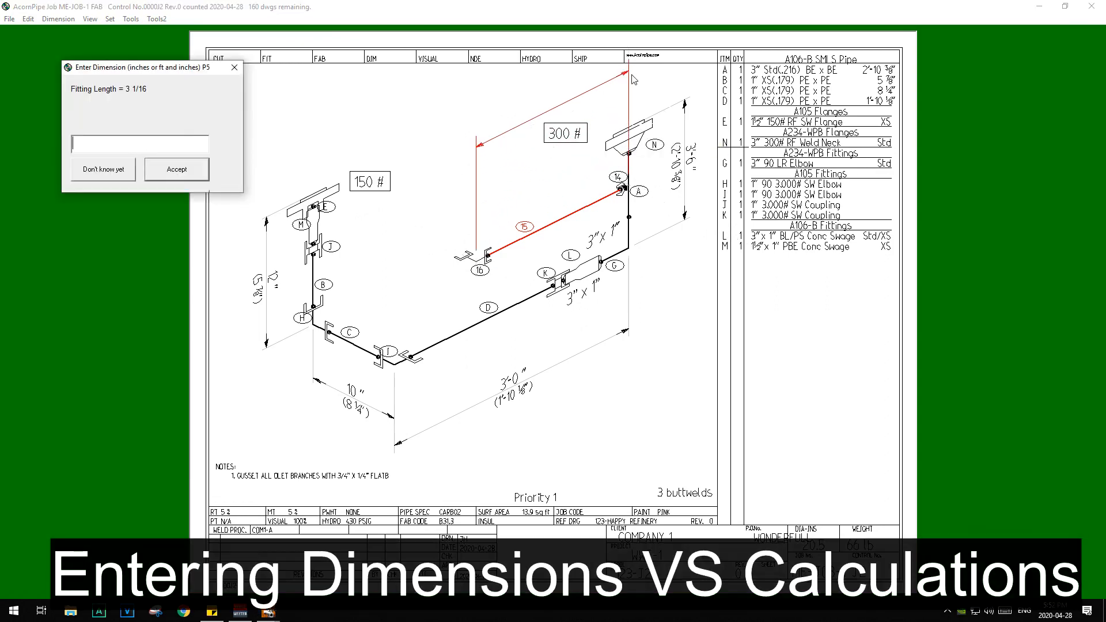
pyautogui.write('18')
pyautogui.press('BackSpace')
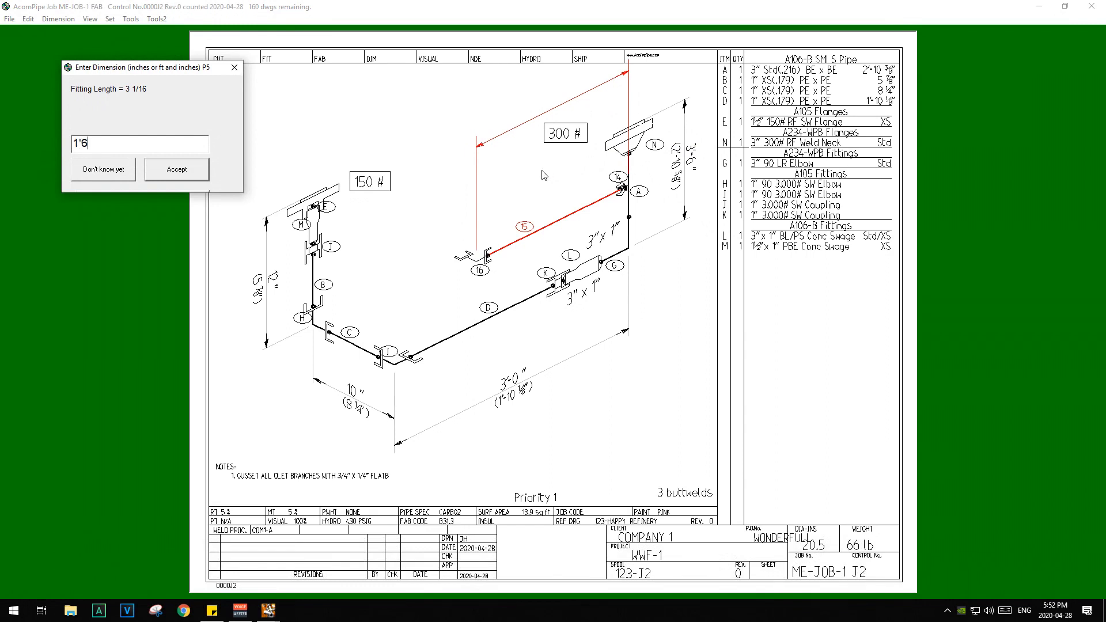
pyautogui.write('-')
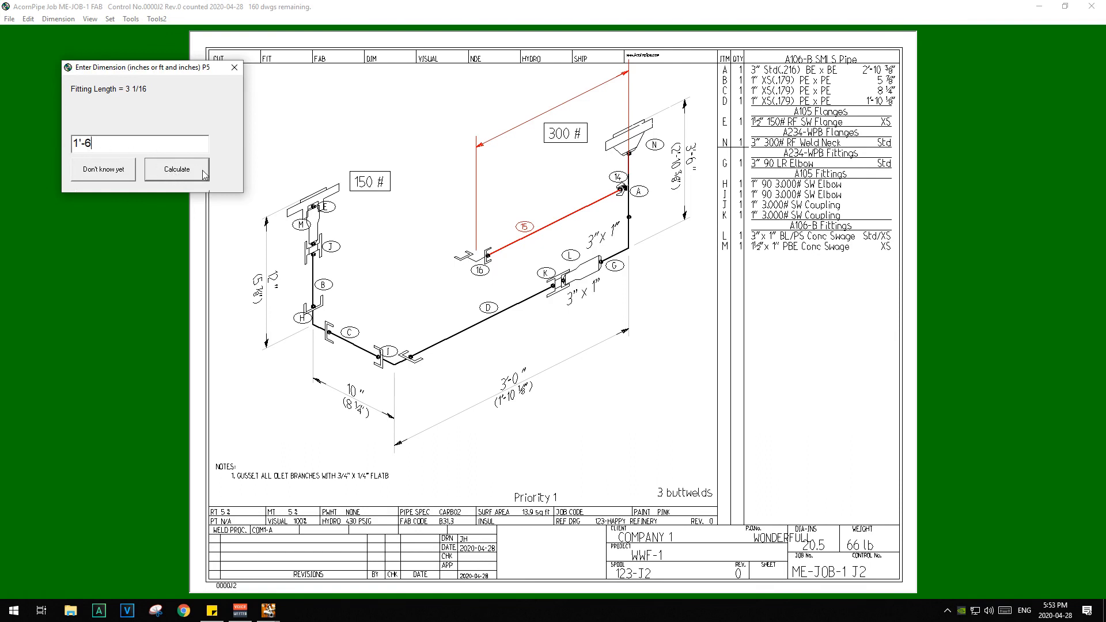
pyautogui.press('BackSpace')
pyautogui.press('BackSpace')
pyautogui.write('6')
pyautogui.write('+3')
pyautogui.write('3.375')
pyautogui.press('BackSpace')
pyautogui.press('BackSpace')
pyautogui.click(171, 171)
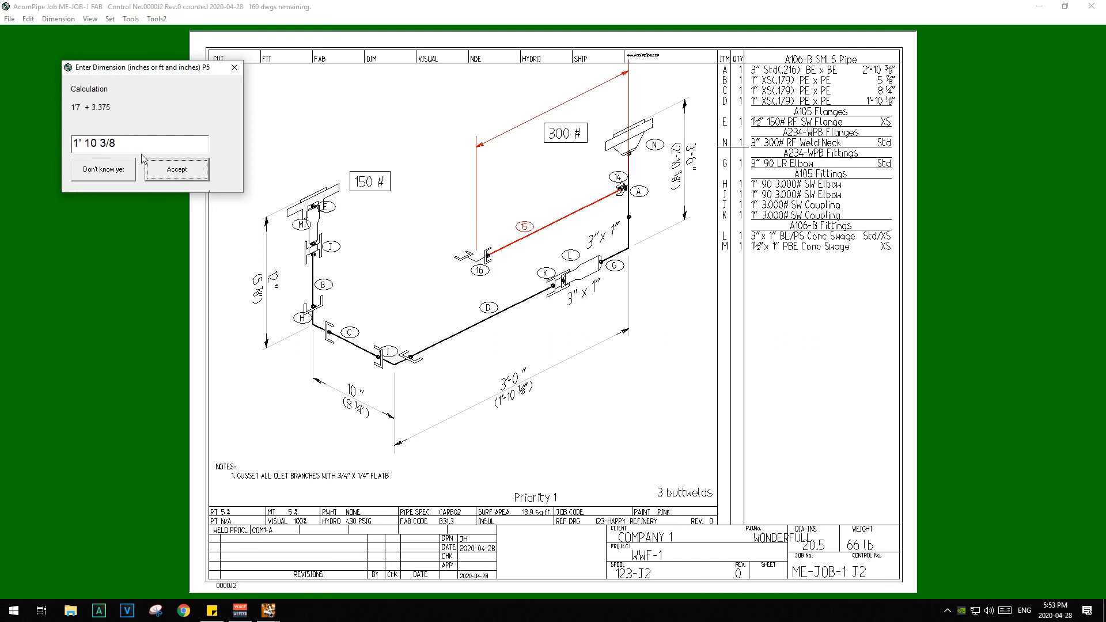
pyautogui.click(171, 172)
# Continue the branch with a short 3/4 inch pipe and a downward-facing 90 elbow, dimensioned at 5 inches.
pyautogui.click(616, 175)
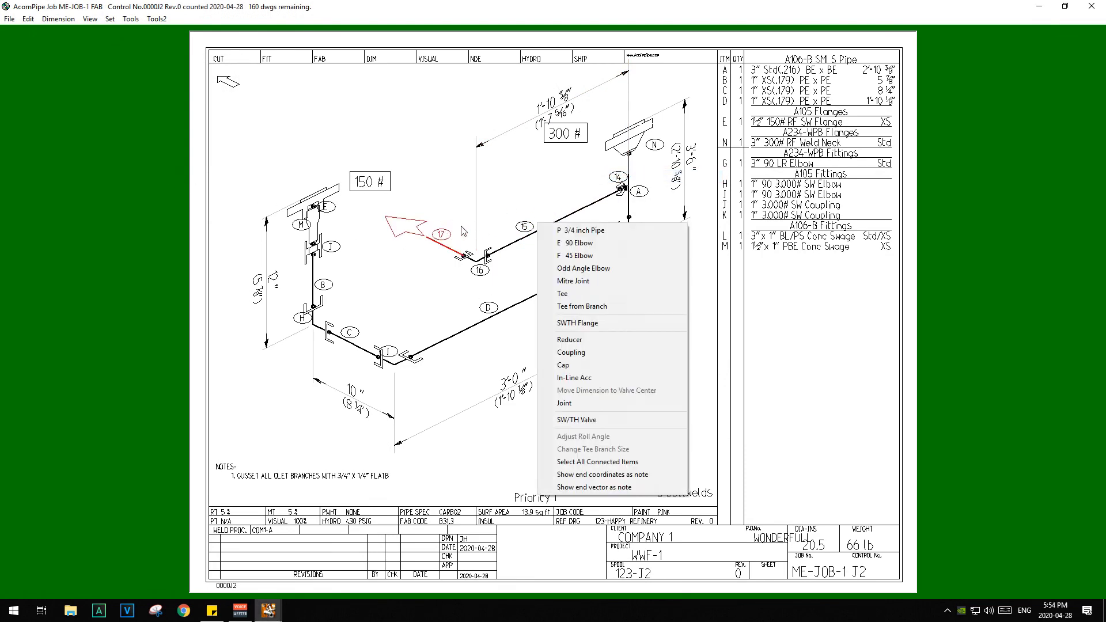
pyautogui.click(575, 244)
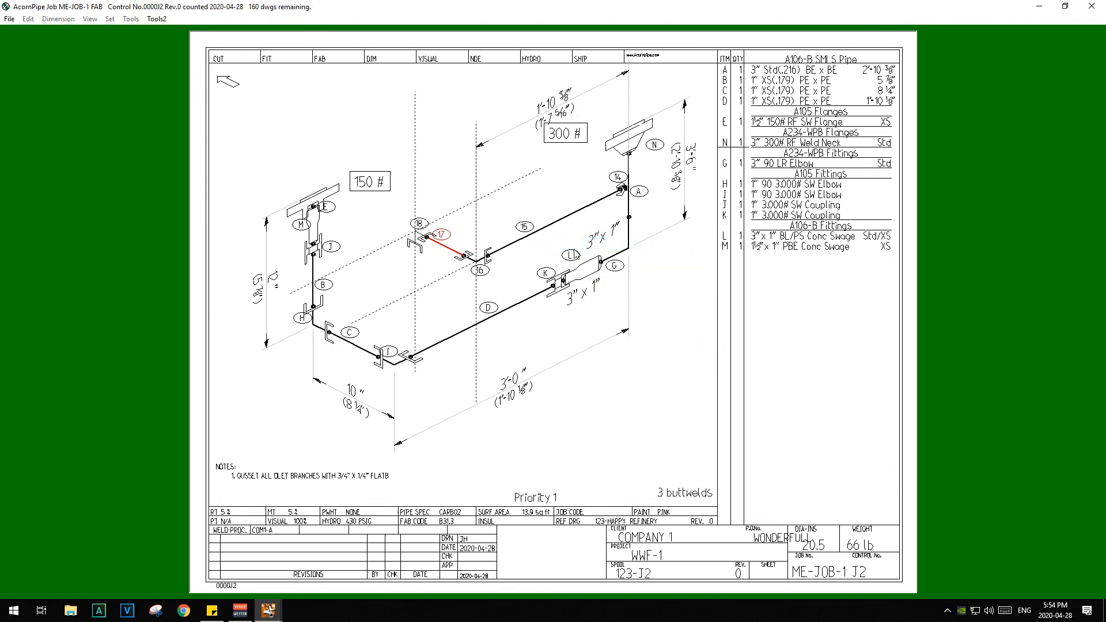
pyautogui.click(482, 153)
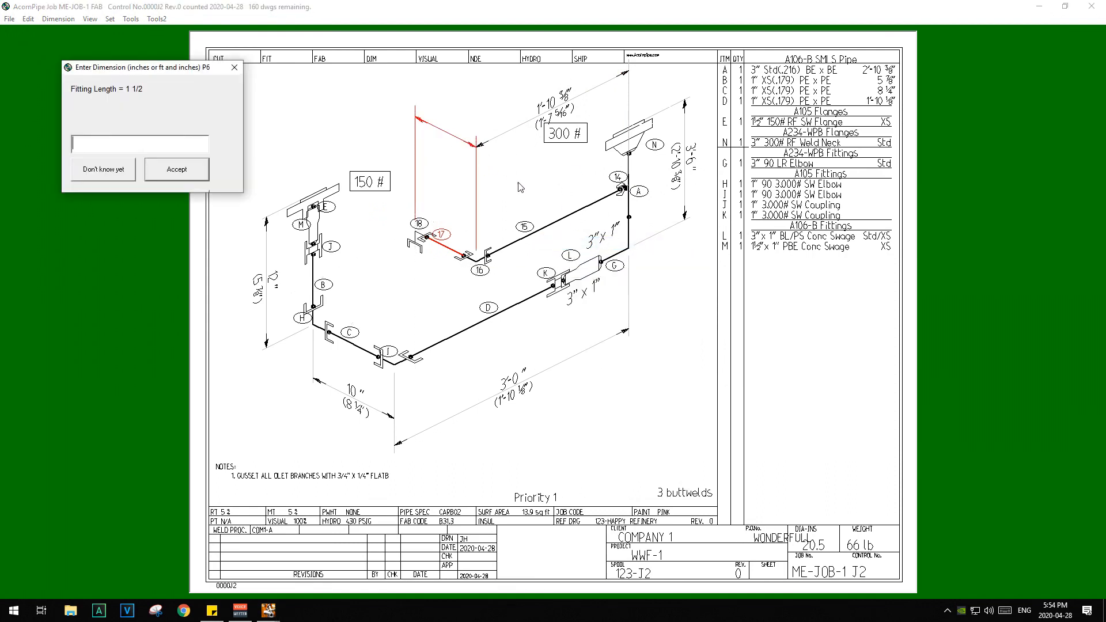
pyautogui.write('5')
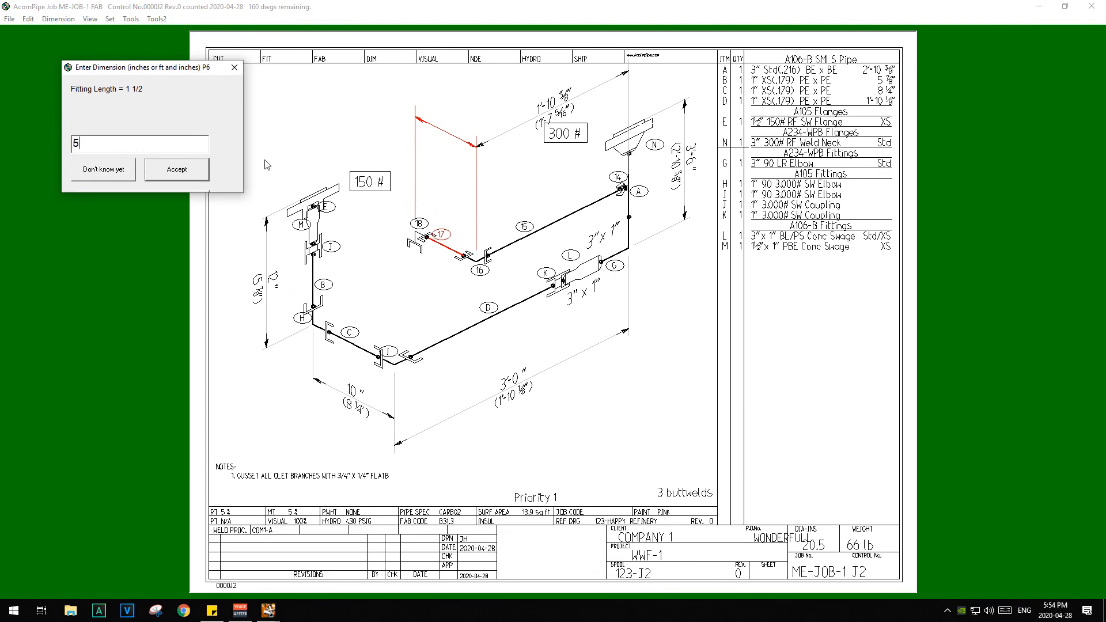
pyautogui.click(197, 168)
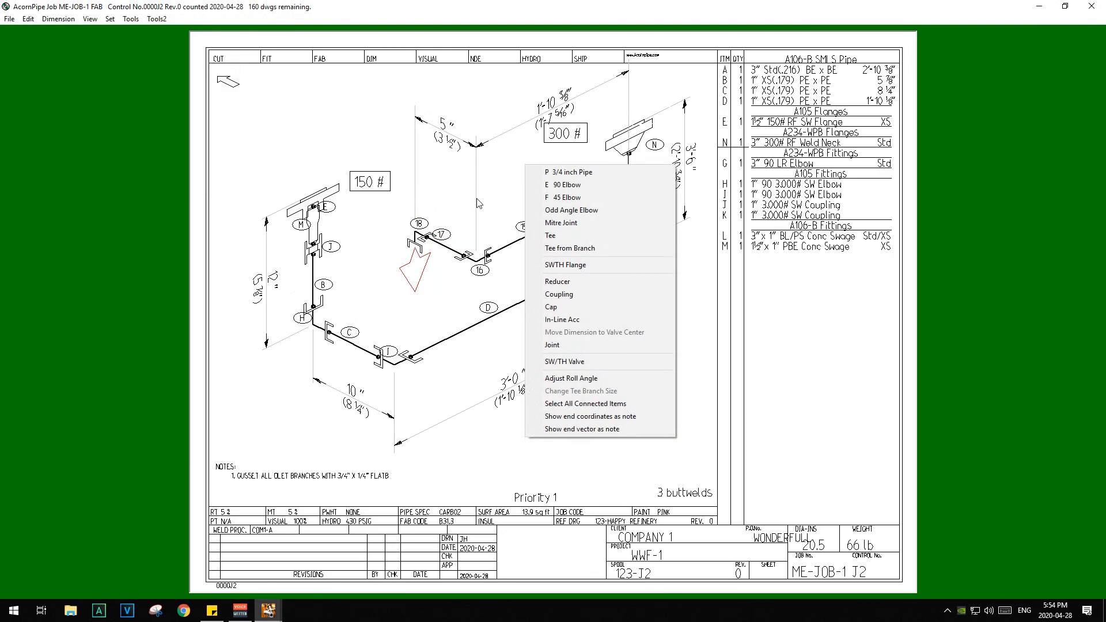
# Extend the branch downward with 3/4 inch pipe and end it with a 150# socket-weld flange.
pyautogui.click(566, 172)
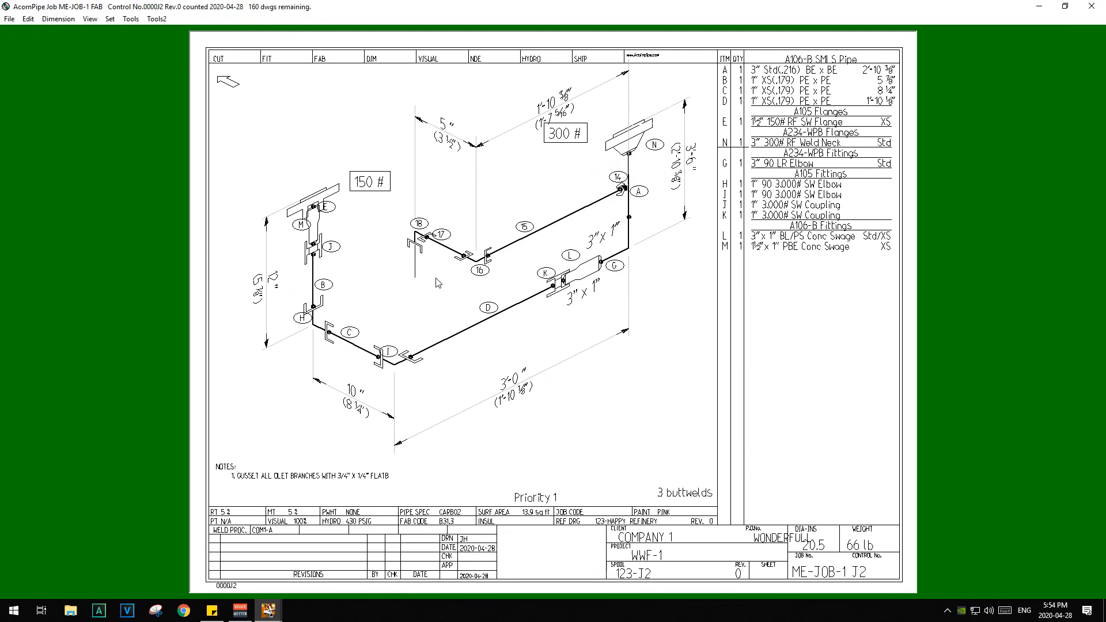
pyautogui.click(433, 329)
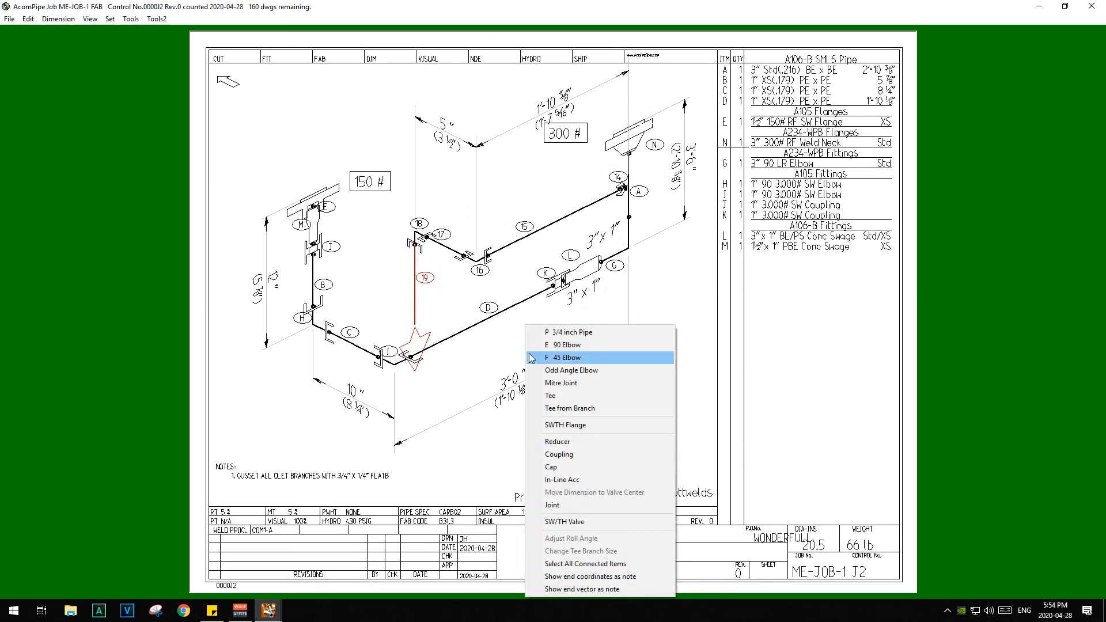
pyautogui.click(583, 429)
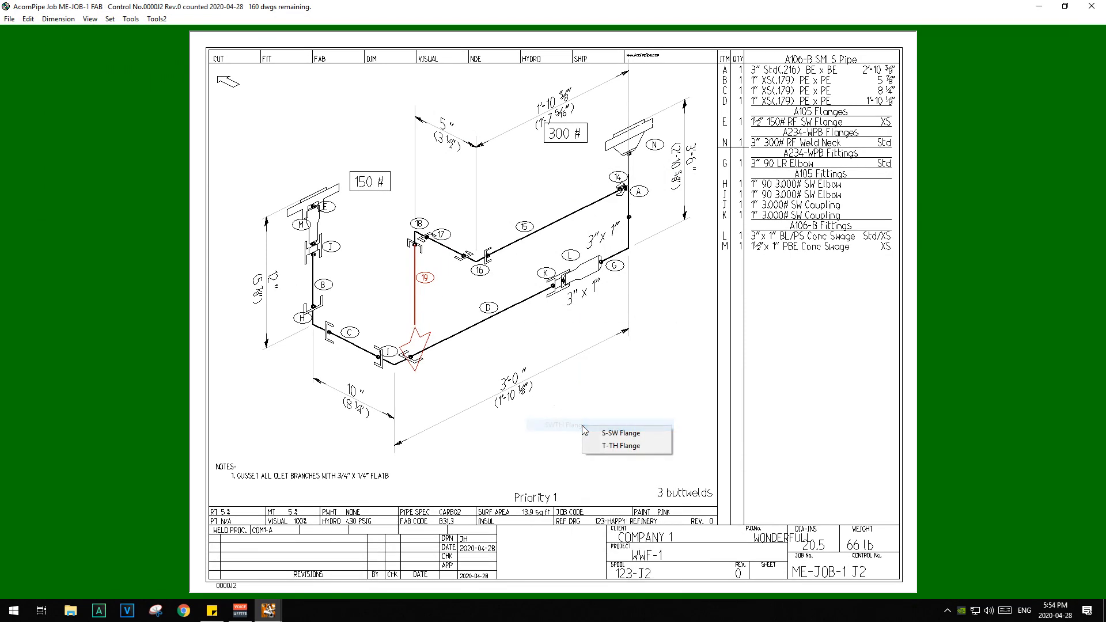
pyautogui.click(619, 436)
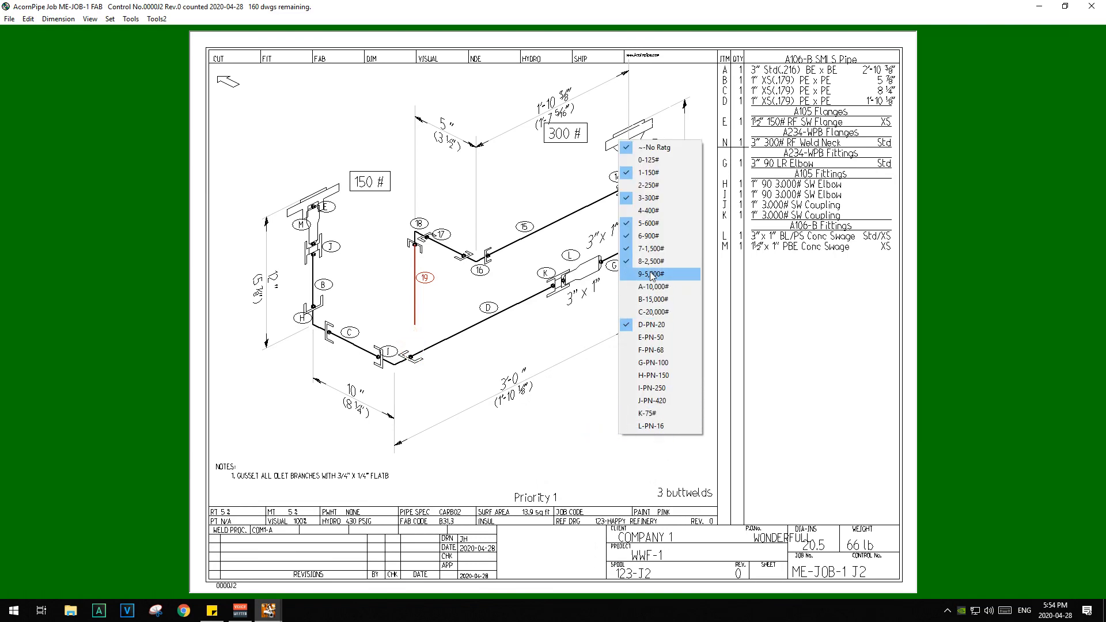
pyautogui.click(654, 173)
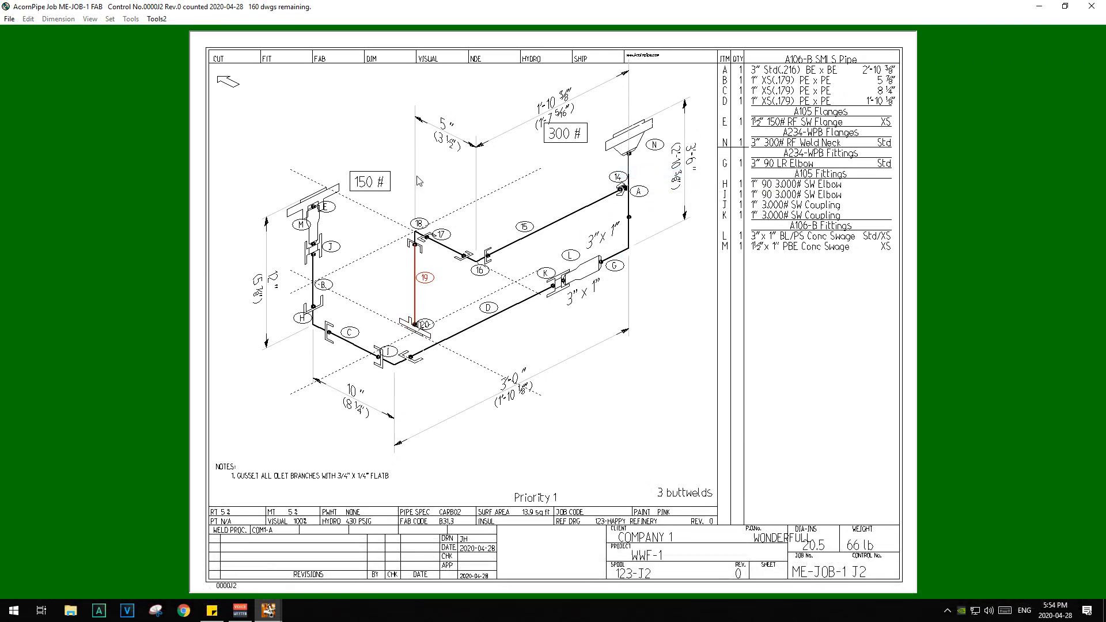
# Dimension the branch's vertical drop at 7'-0", placing the dimension beside the pipe.
pyautogui.click(384, 216)
pyautogui.write('7')
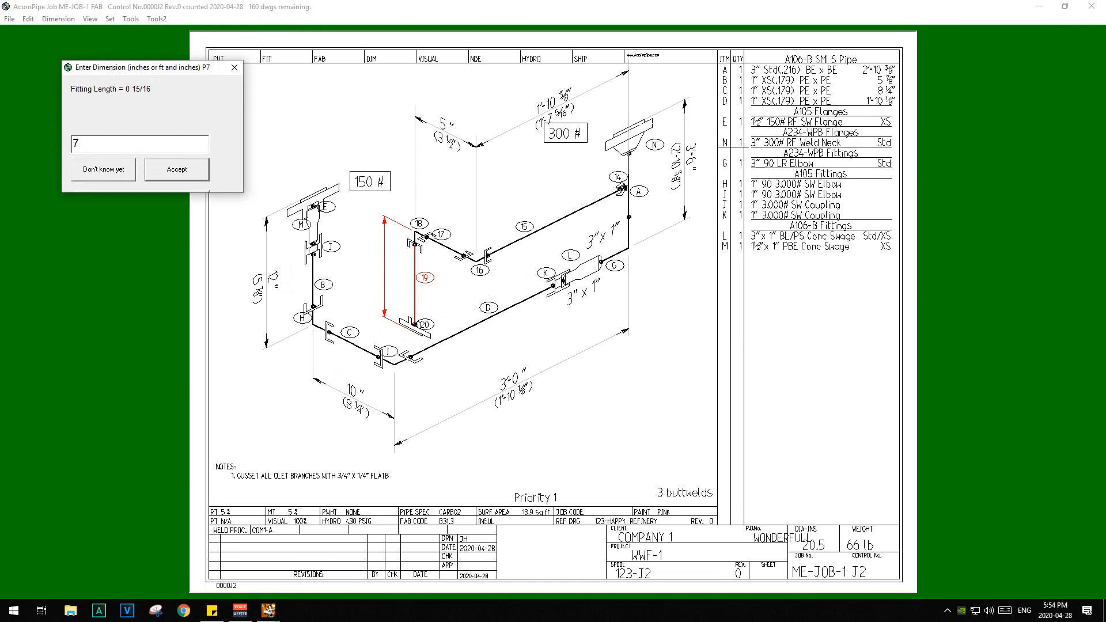
pyautogui.press('Return')
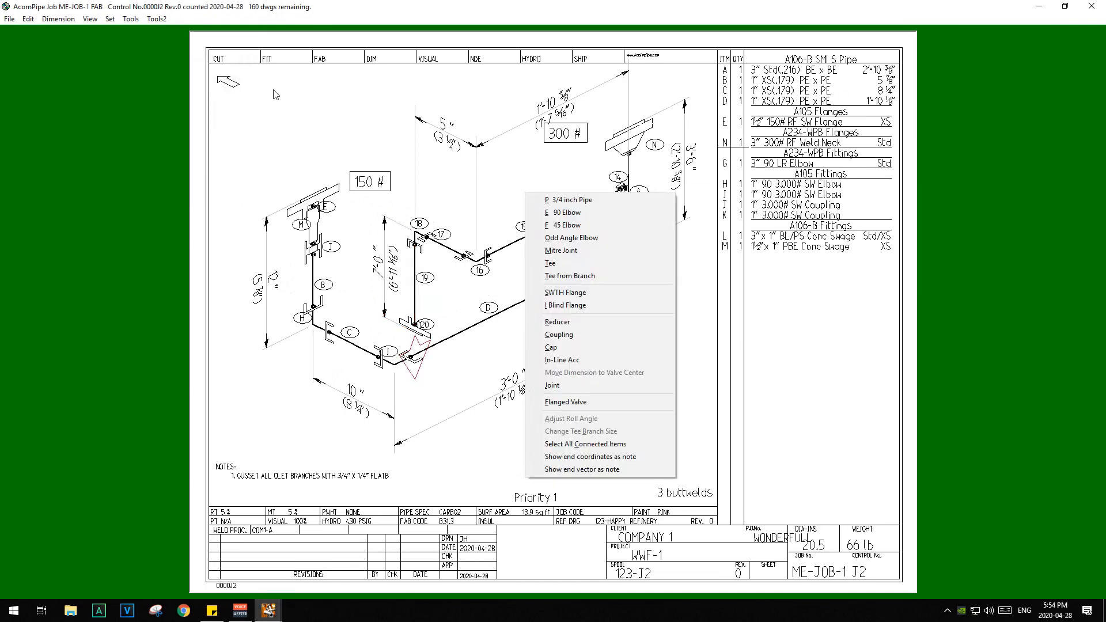
# Turn off the off-spec flange rating option for spec CARB02 and resave the drawing.
pyautogui.click(28, 19)
pyautogui.click(42, 45)
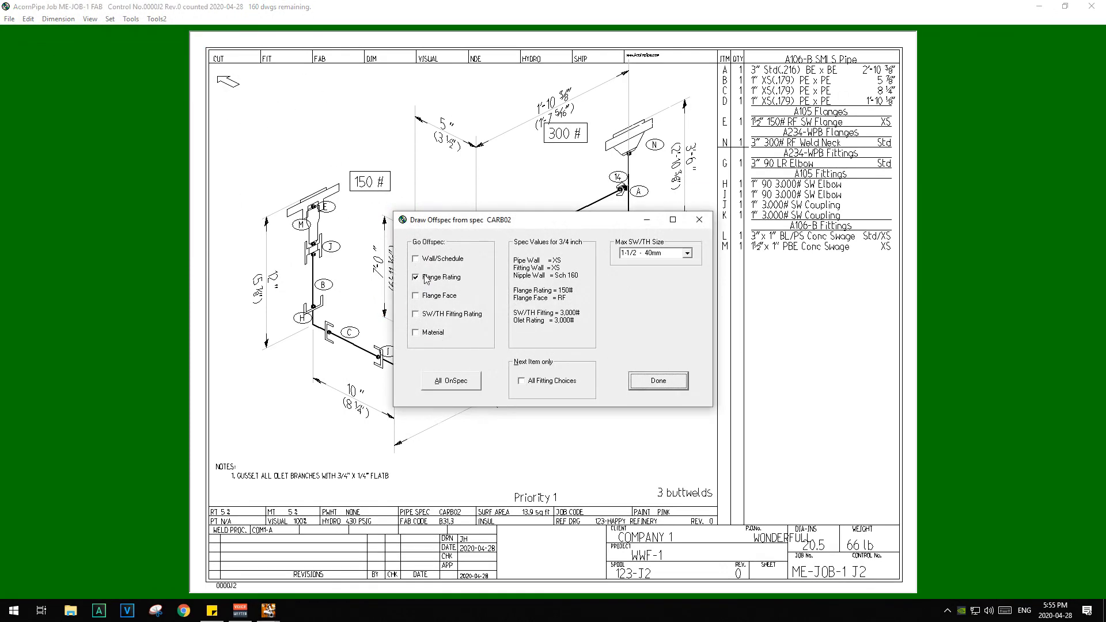
pyautogui.click(417, 279)
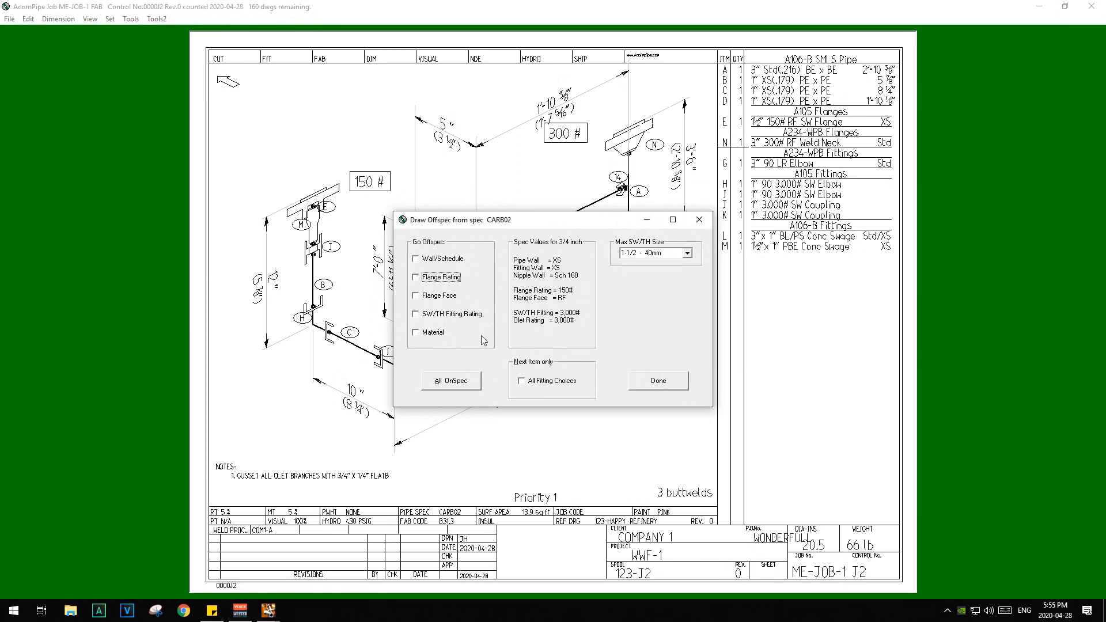
pyautogui.click(655, 383)
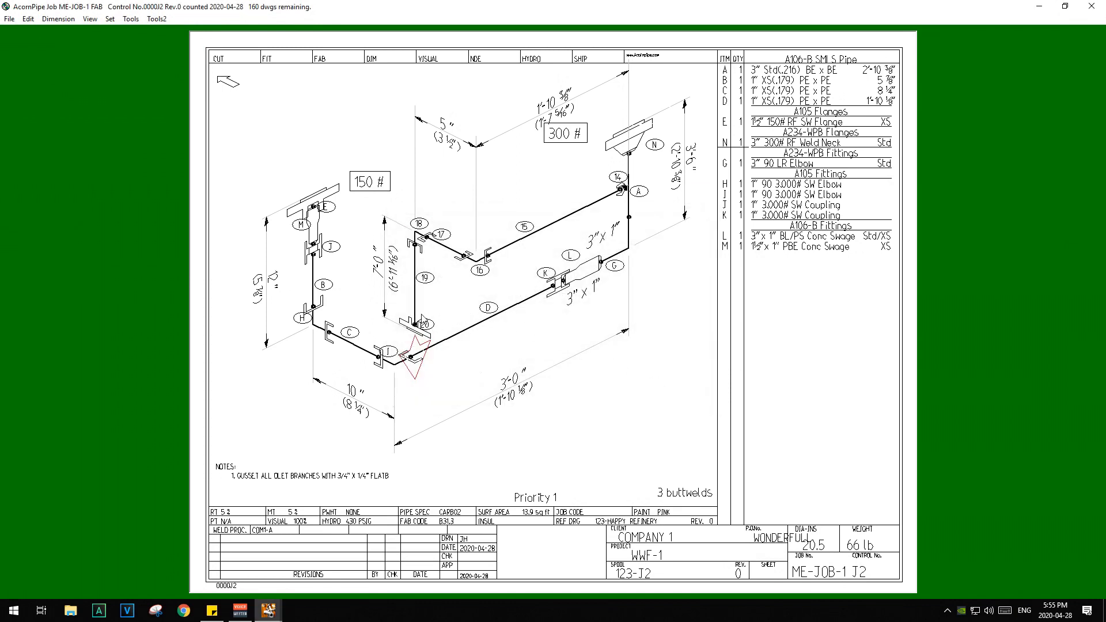
pyautogui.click(9, 19)
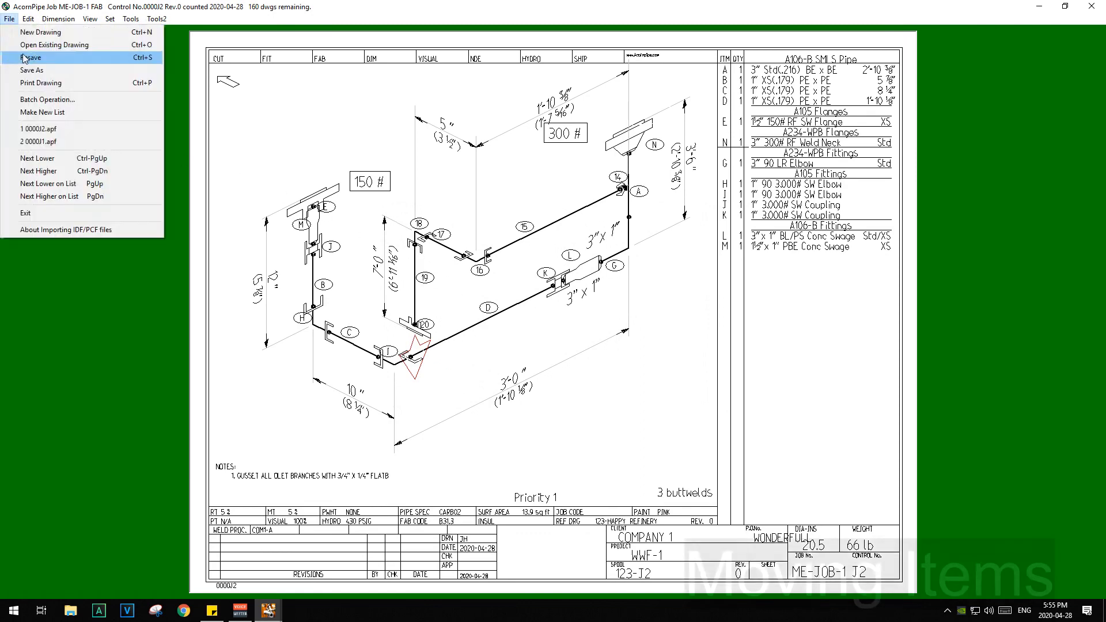
pyautogui.click(34, 57)
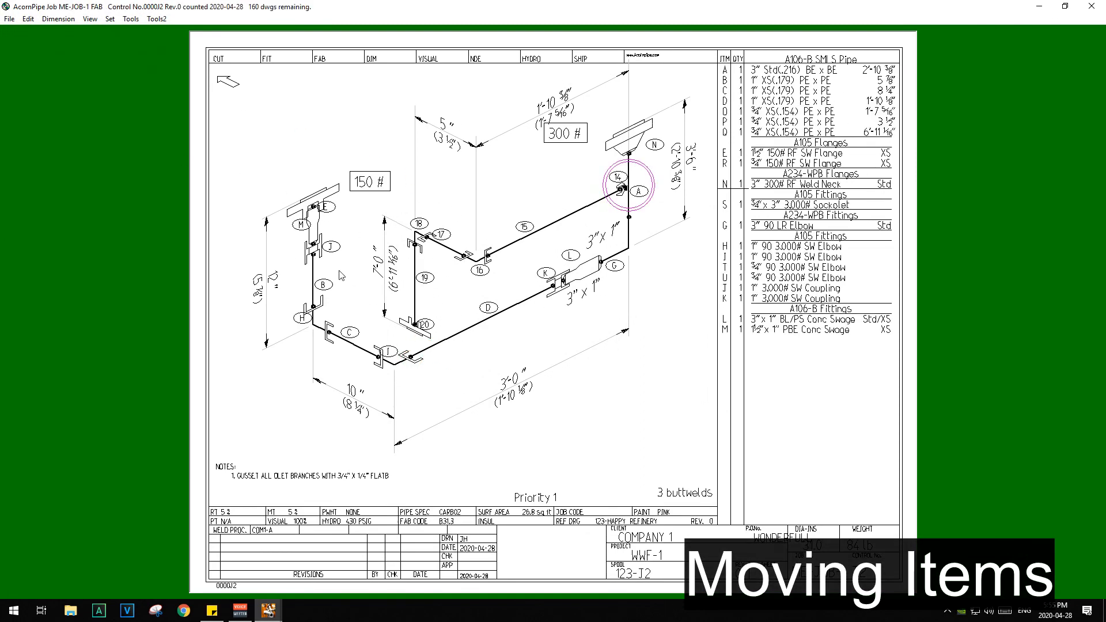
# Select the branch items from the end flange up to the first 90 elbow and move them together along the branch toward the 3 inch riser.
pyautogui.click(432, 325)
pyautogui.click(425, 283)
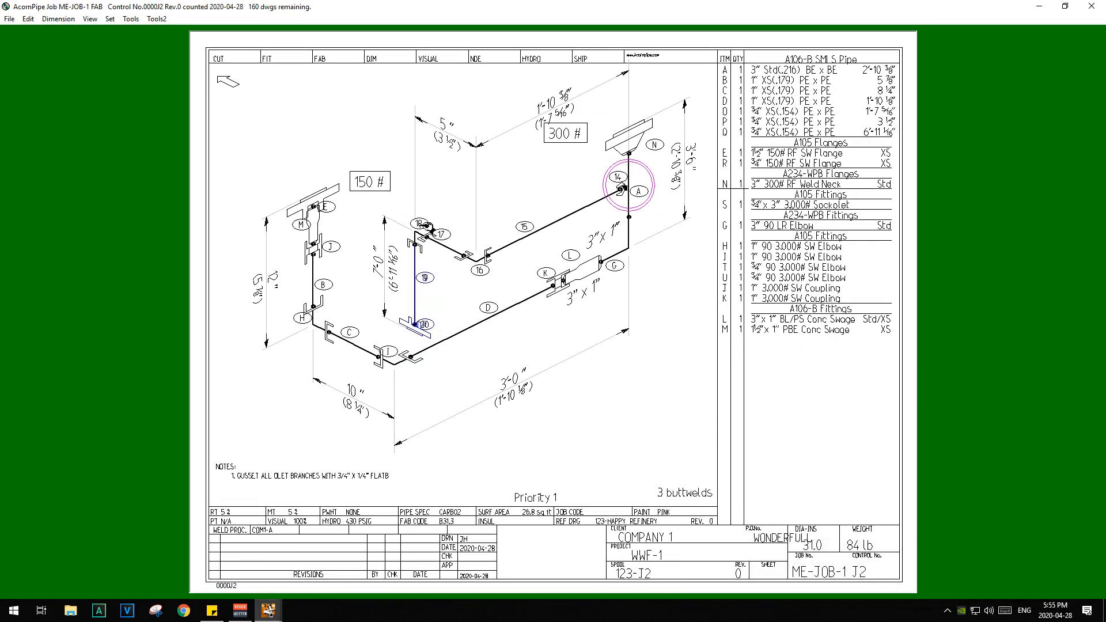
pyautogui.click(419, 225)
pyautogui.click(441, 234)
pyautogui.click(480, 270)
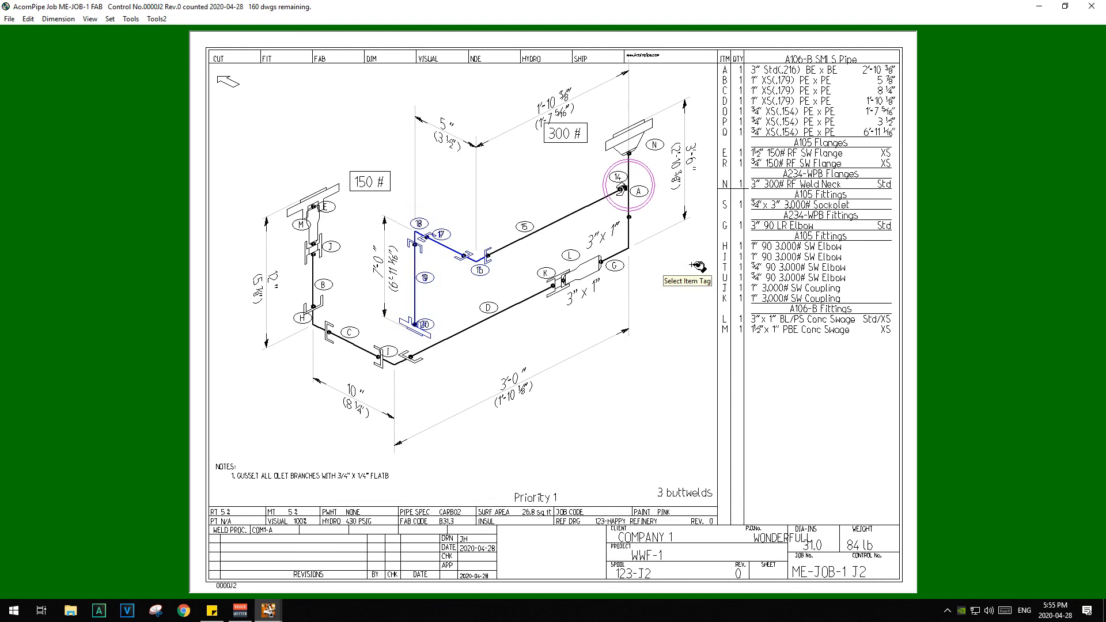
pyautogui.press('pageup')
pyautogui.press('pageup')
pyautogui.press('pageup')
pyautogui.press('pageup')
pyautogui.press('pageup')
pyautogui.press('pageup')
pyautogui.press('pageup')
pyautogui.press('pageup')
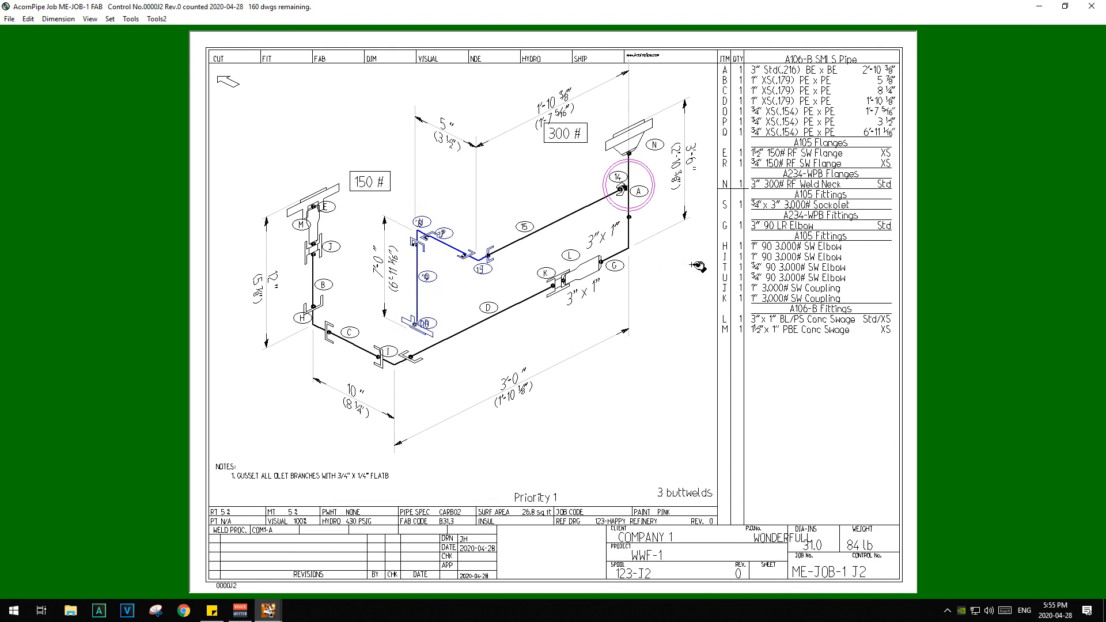
pyautogui.press('pageup')
pyautogui.press('pageup')
pyautogui.press('pageup')
pyautogui.press('pageup')
pyautogui.press('pageup')
pyautogui.press('pageup')
pyautogui.press('pageup')
pyautogui.press('pageup')
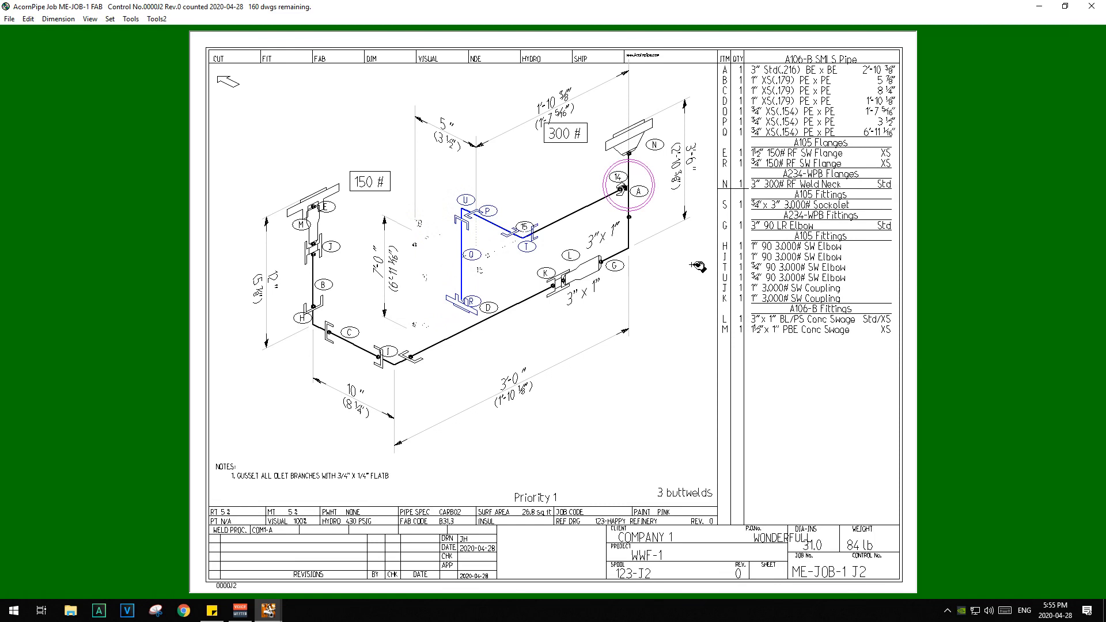
pyautogui.press('Escape')
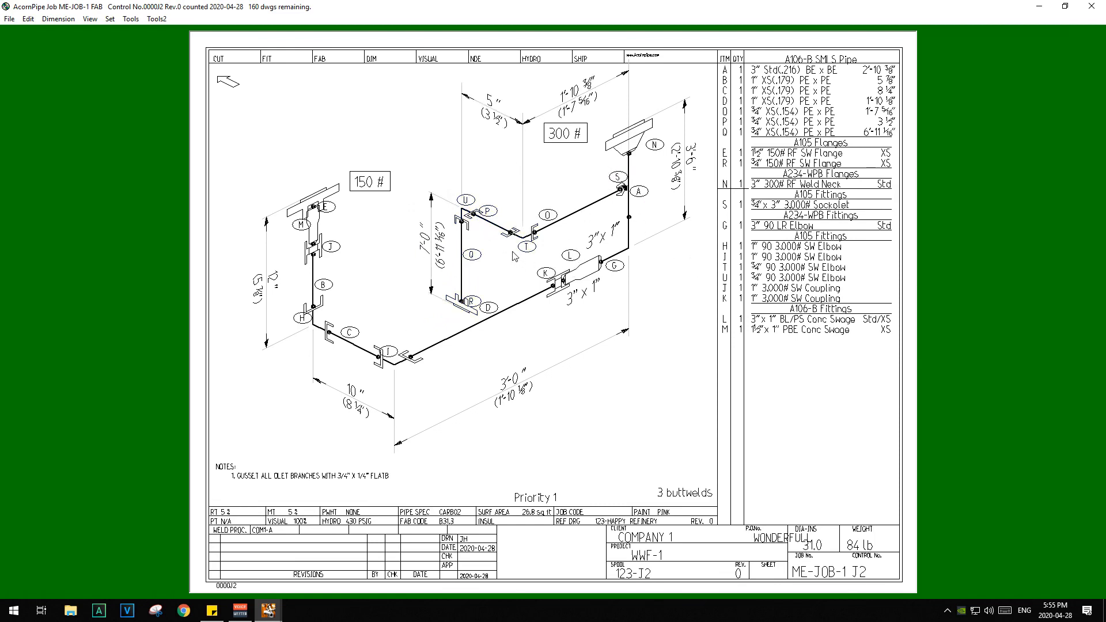
# Move the 3/4 inch branch's end flange down until its vertical pipe crosses the main run.
pyautogui.click(468, 301)
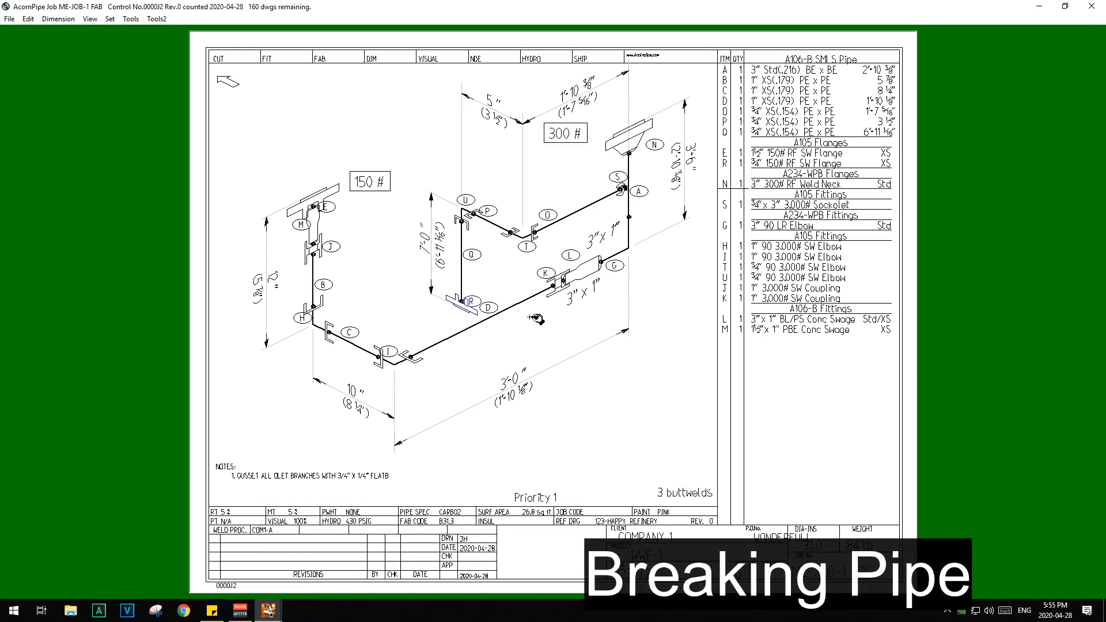
pyautogui.press('Down')
pyautogui.press('Down')
pyautogui.press('Down')
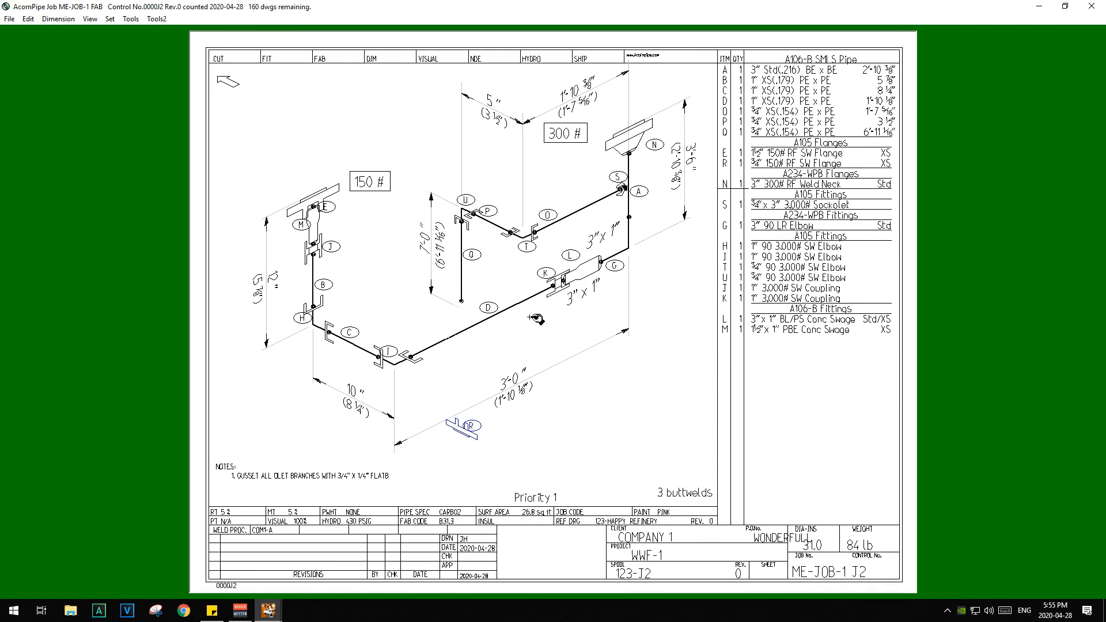
pyautogui.press('Up')
pyautogui.press('Up')
pyautogui.press('Up')
pyautogui.press('Up')
pyautogui.press('Up')
pyautogui.press('Up')
pyautogui.press('Up')
pyautogui.press('Up')
pyautogui.press('Up')
pyautogui.click(531, 322)
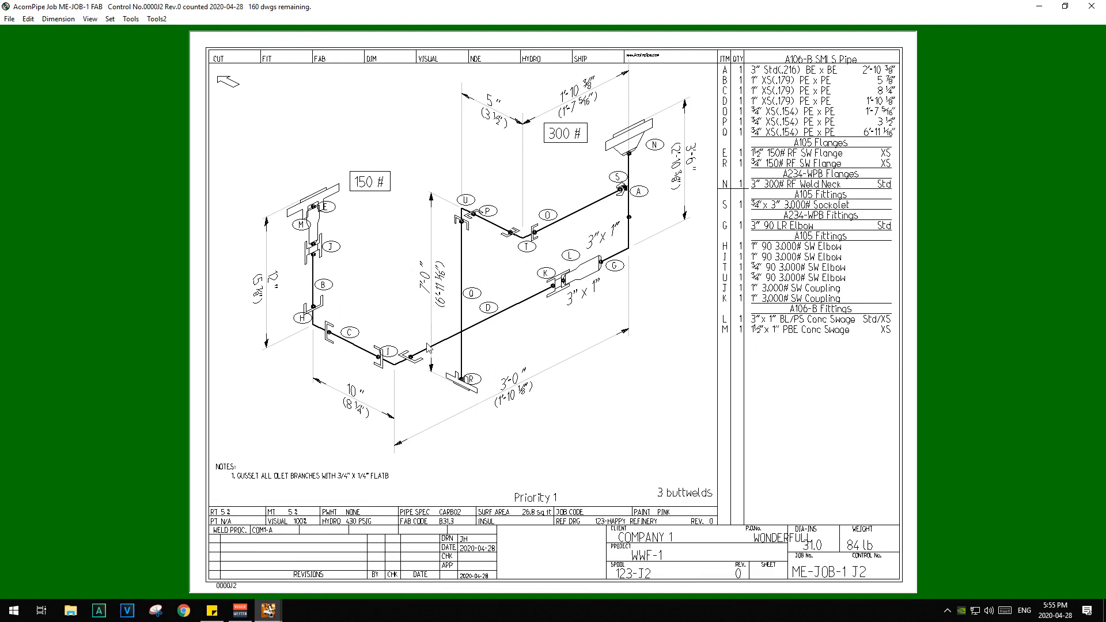
# Break the 1 inch main pipe D where the branch crosses it and unbreak it again.
pyautogui.rightClick(477, 324)
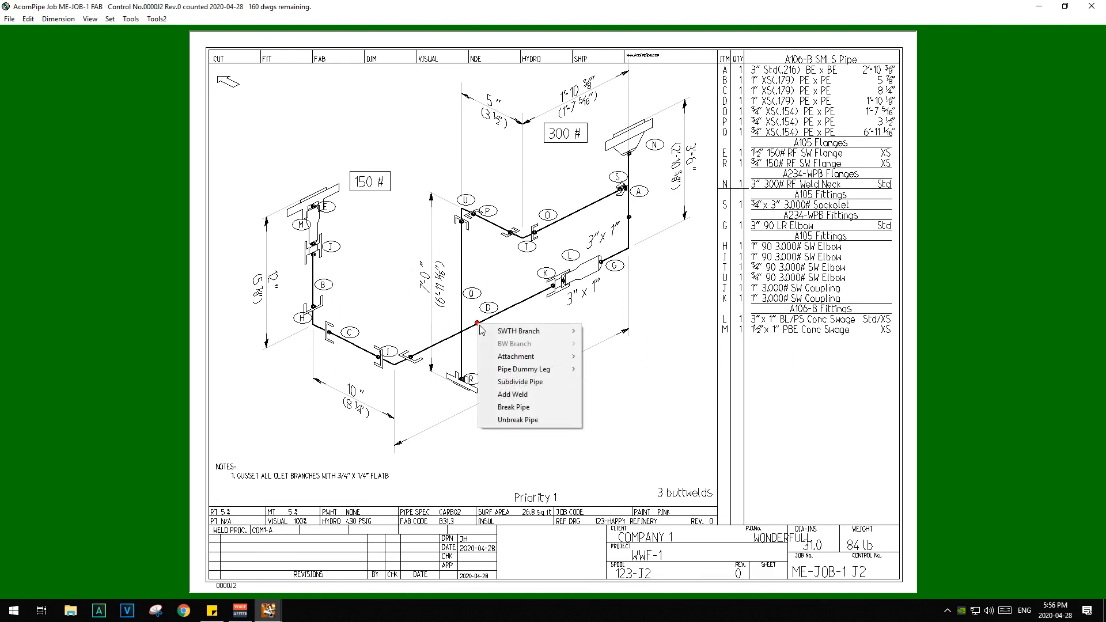
pyautogui.click(522, 408)
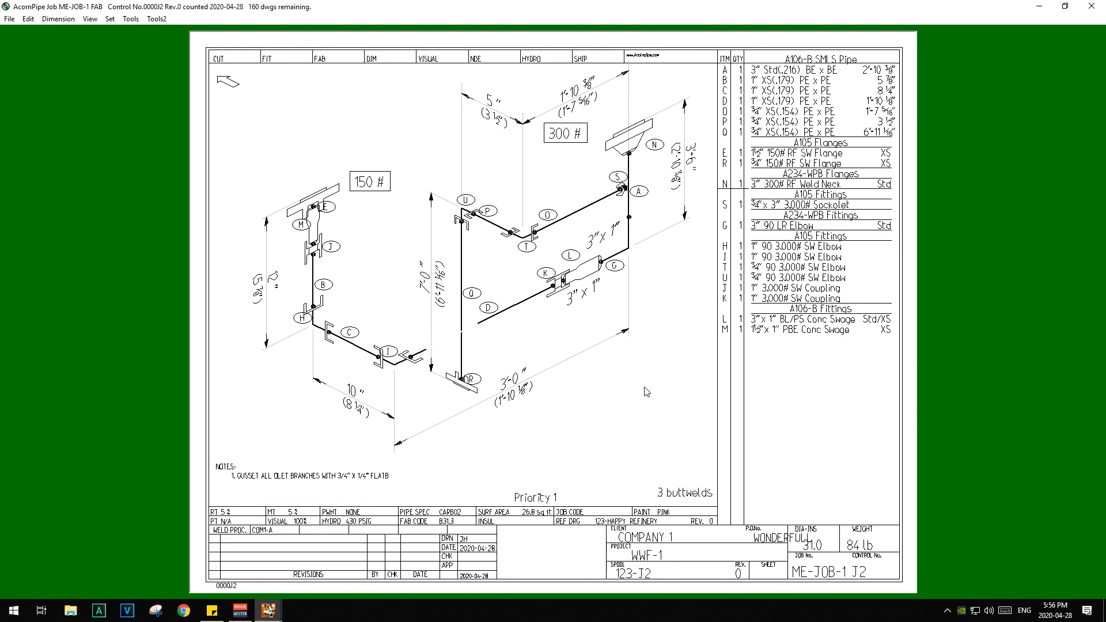
pyautogui.rightClick(491, 316)
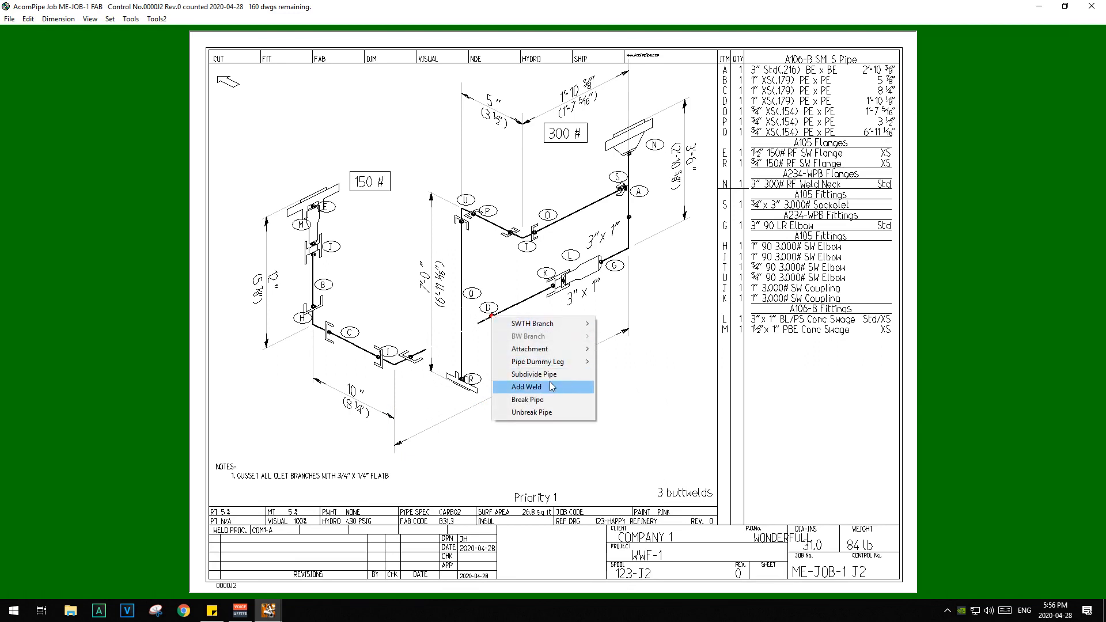
pyautogui.click(535, 412)
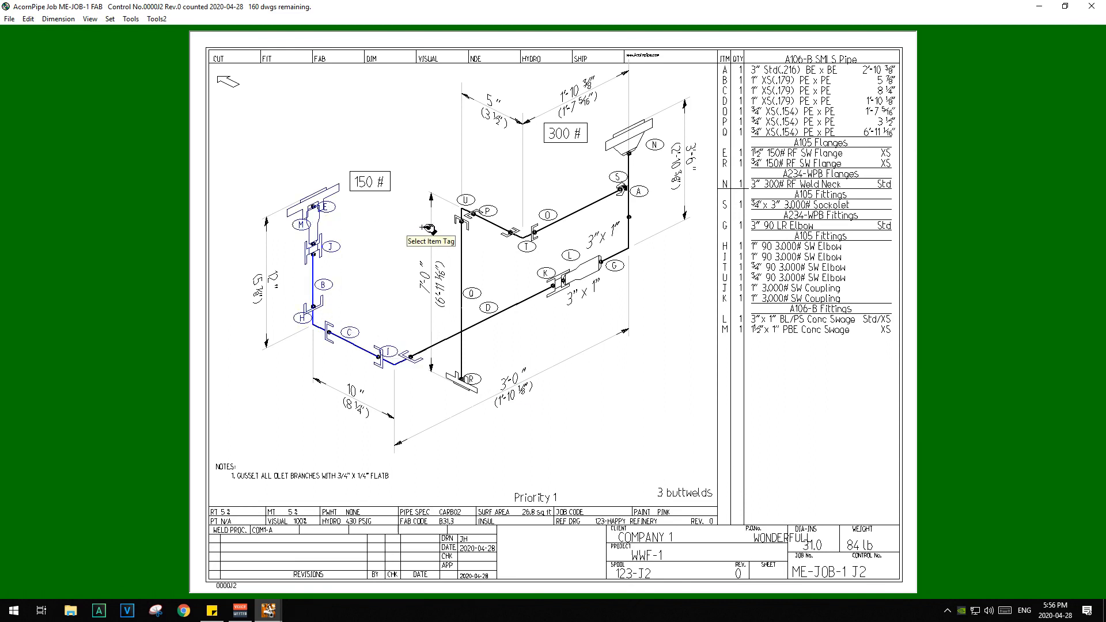
# Shift the selected end section, from the 1 1/2 inch flange to elbow I, outward along the main run to lengthen pipe D.
pyautogui.press('Left')
pyautogui.press('Left')
pyautogui.press('Left')
pyautogui.press('Left')
pyautogui.press('Left')
pyautogui.press('Left')
pyautogui.press('Left')
pyautogui.press('Left')
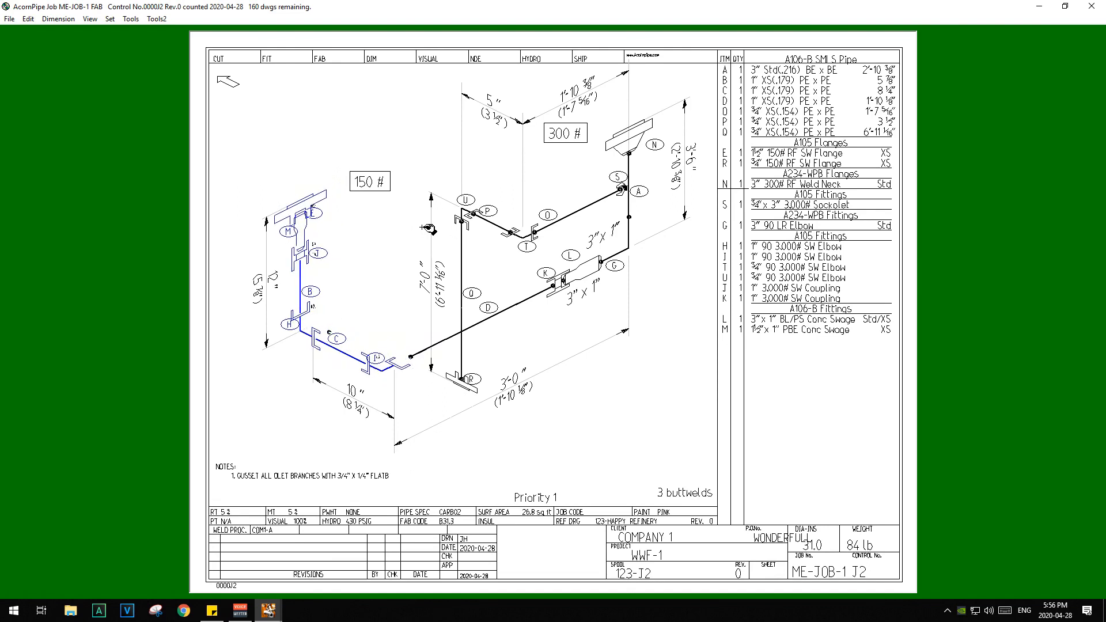
pyautogui.press('Return')
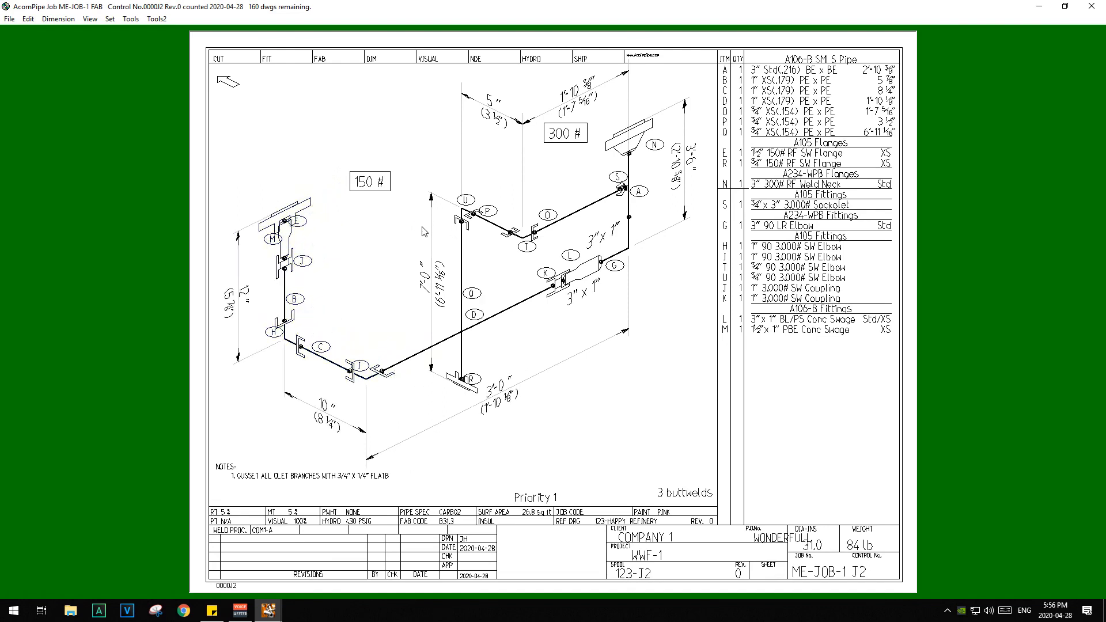
# Break main pipe D on both sides of the crossing branch pipe and resave the drawing.
pyautogui.rightClick(421, 356)
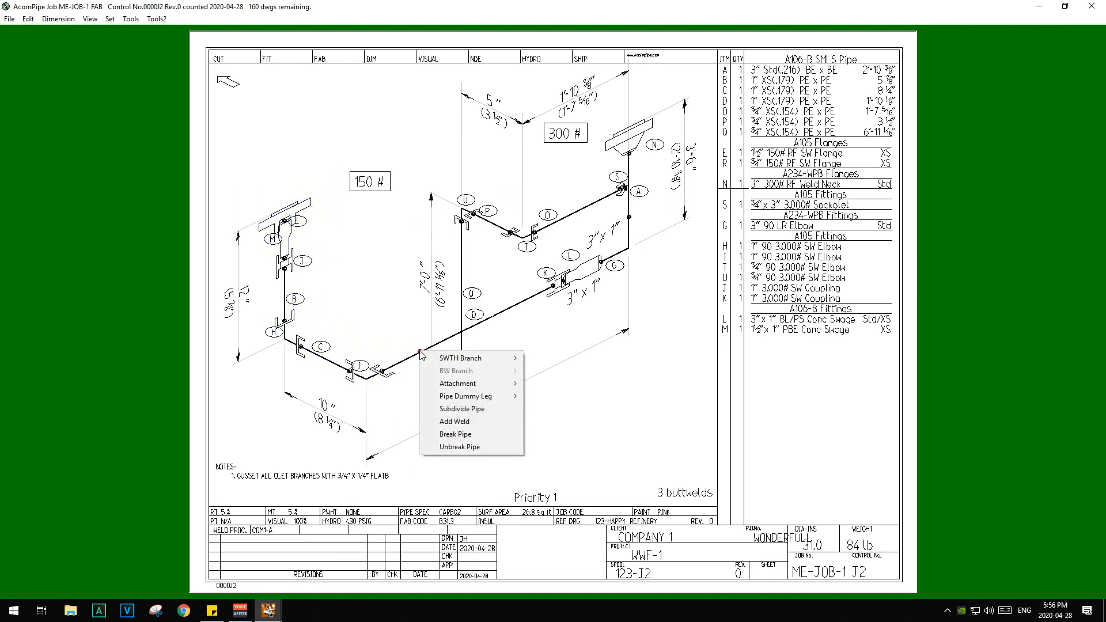
pyautogui.click(455, 436)
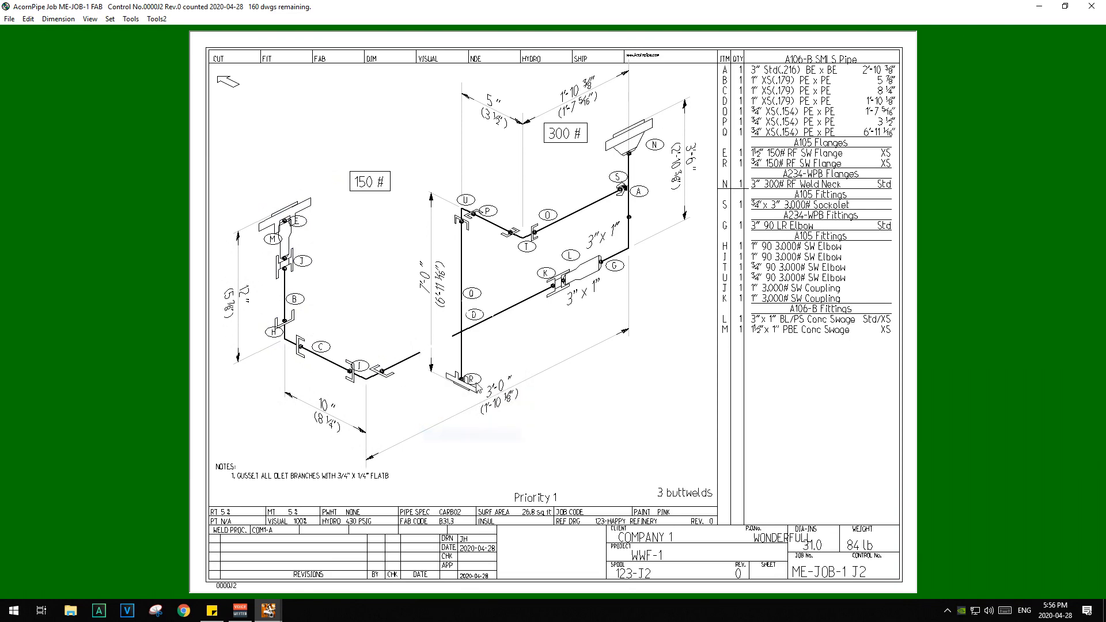
pyautogui.click(507, 340)
pyautogui.click(9, 19)
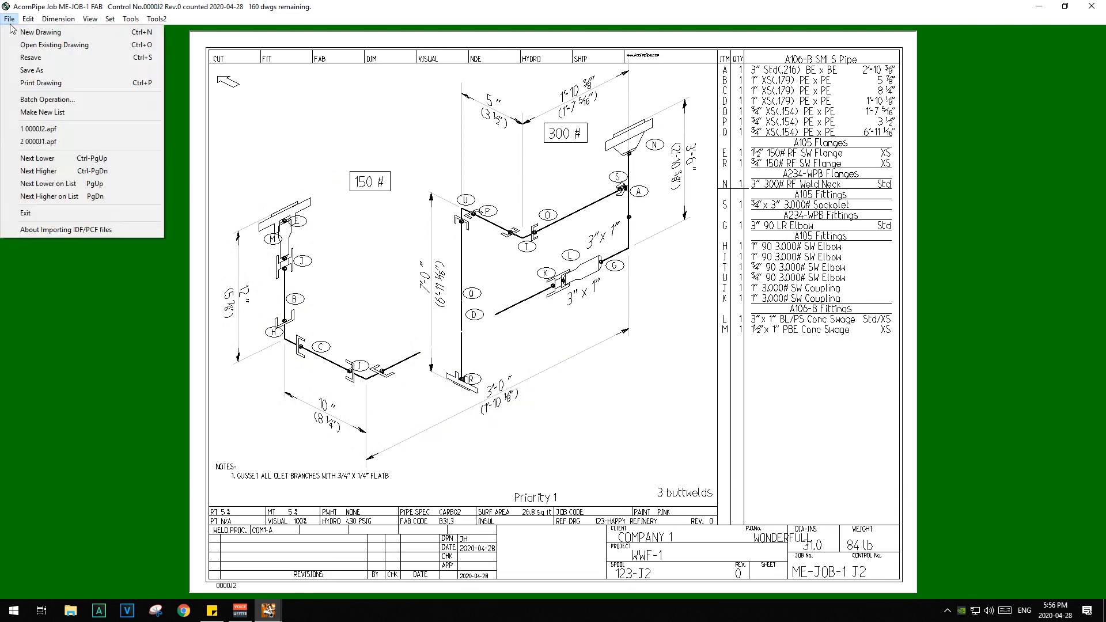
pyautogui.click(26, 60)
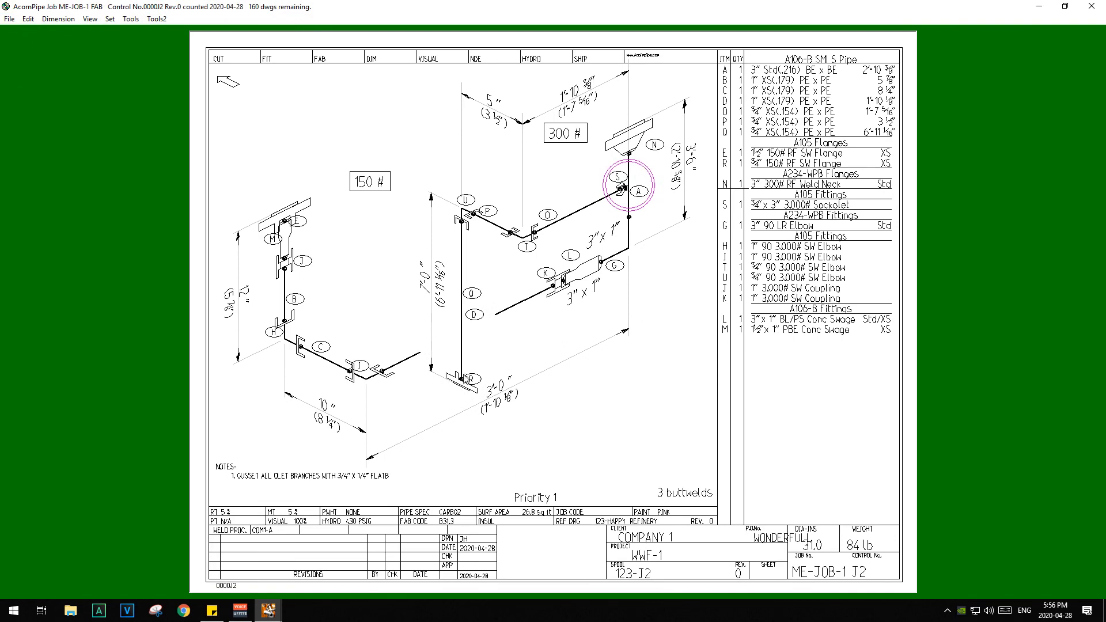
# Move the 3/4 inch branch's end flange up so its vertical pipe stops above the main run.
pyautogui.click(473, 380)
pyautogui.press('Up')
pyautogui.press('Up')
pyautogui.press('Up')
pyautogui.press('Up')
pyautogui.press('Up')
pyautogui.press('Up')
pyautogui.press('Up')
pyautogui.press('Up')
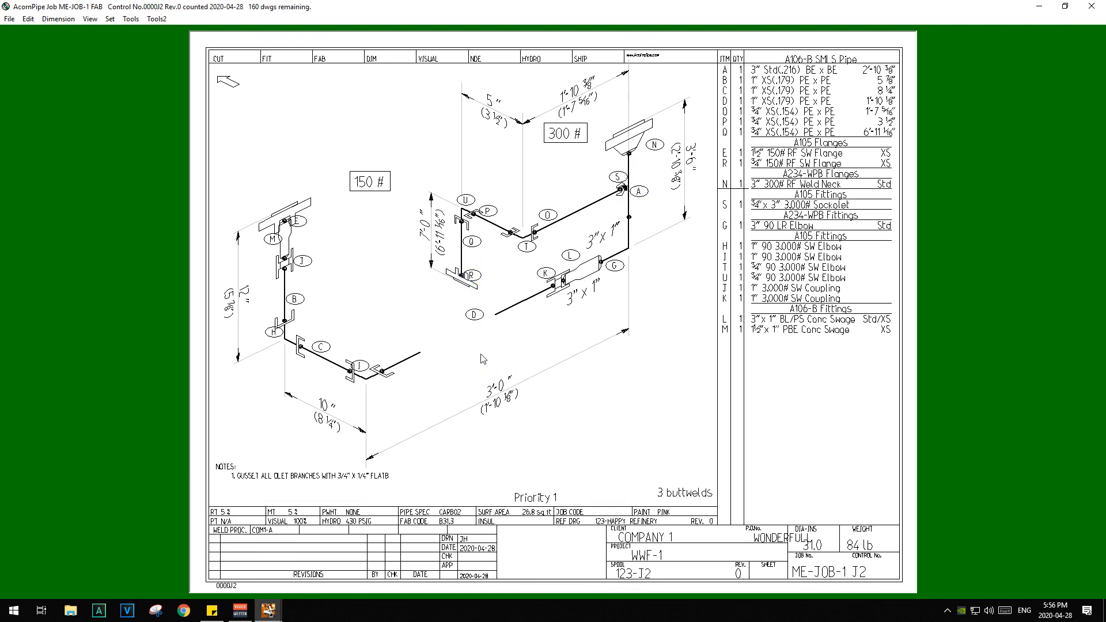
# Unbreak main pipe D to draw it as a continuous line and resave the drawing.
pyautogui.rightClick(500, 314)
pyautogui.click(541, 410)
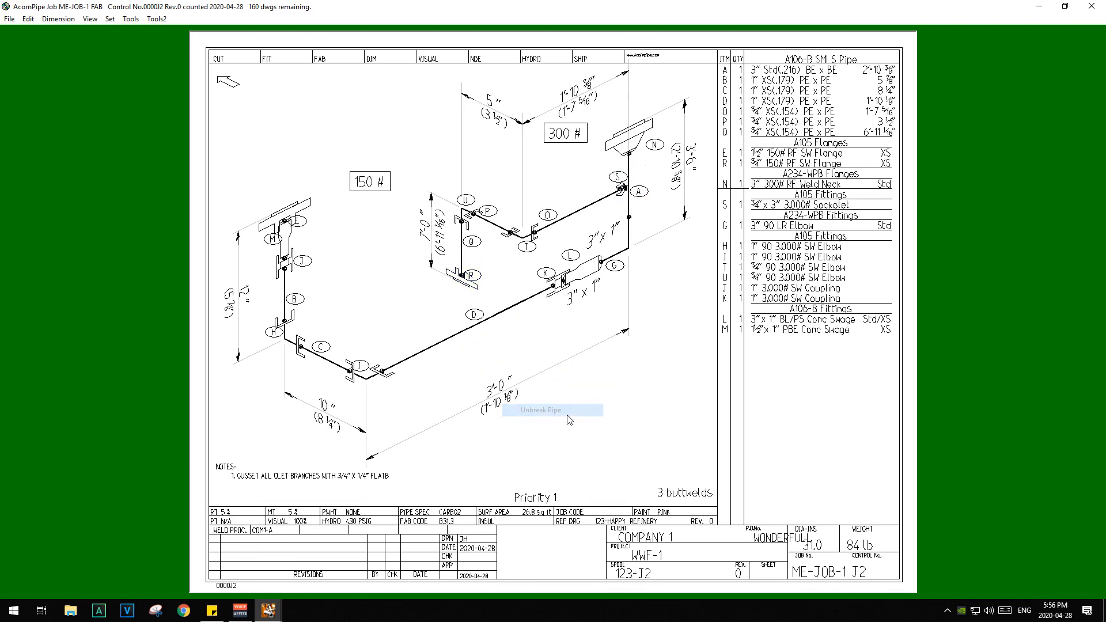
pyautogui.click(9, 18)
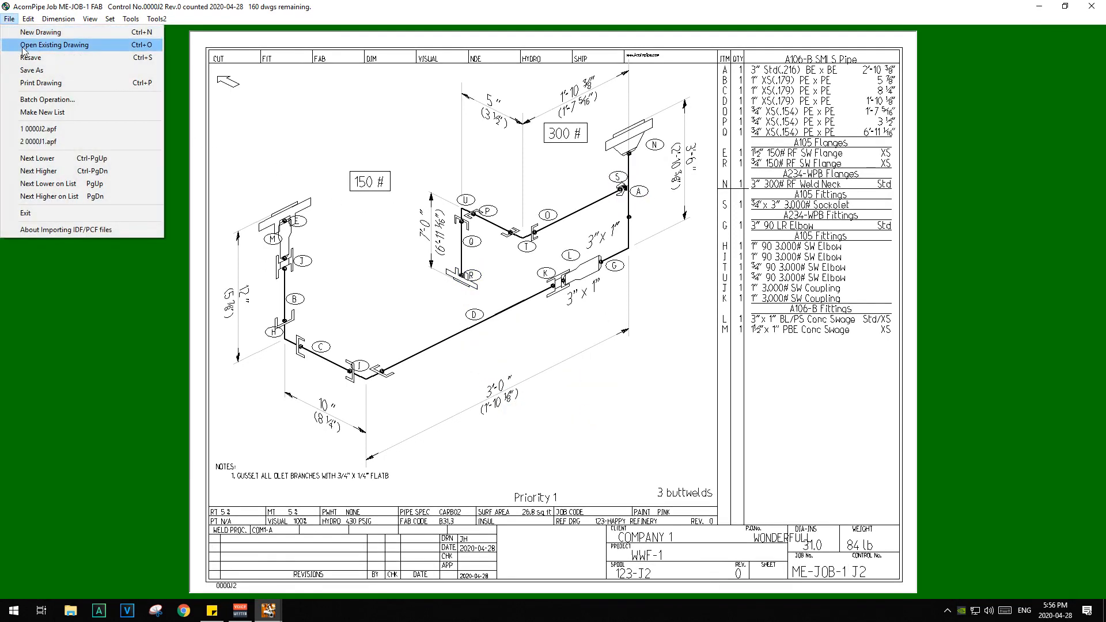
pyautogui.click(27, 56)
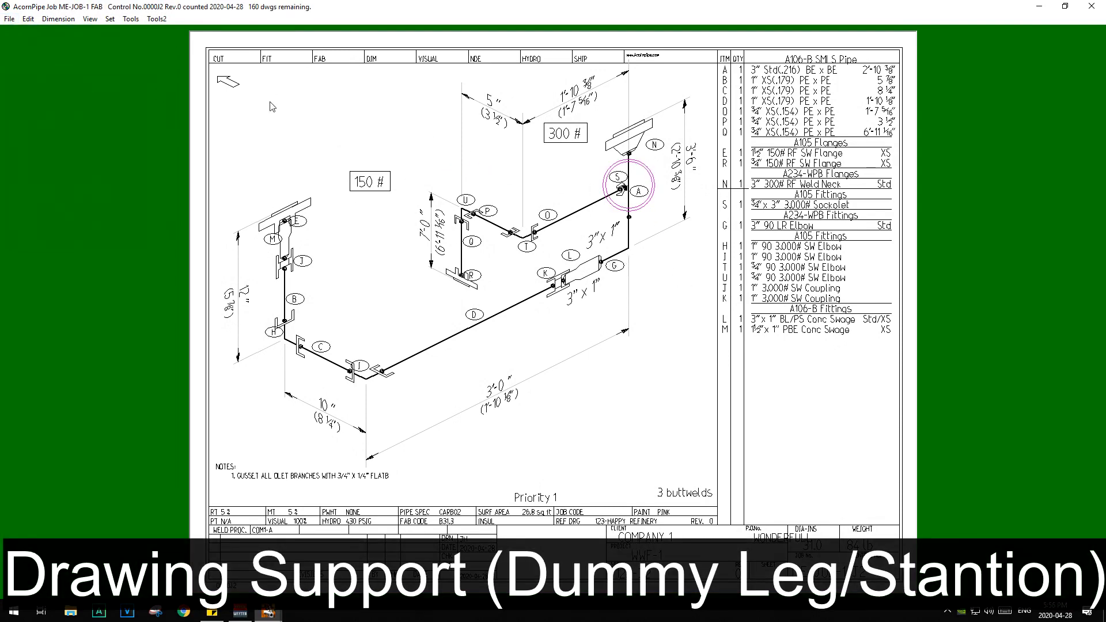
# Move the 3 inch elbow's item tag G up beside the vertical riser.
pyautogui.click(131, 19)
pyautogui.click(73, 60)
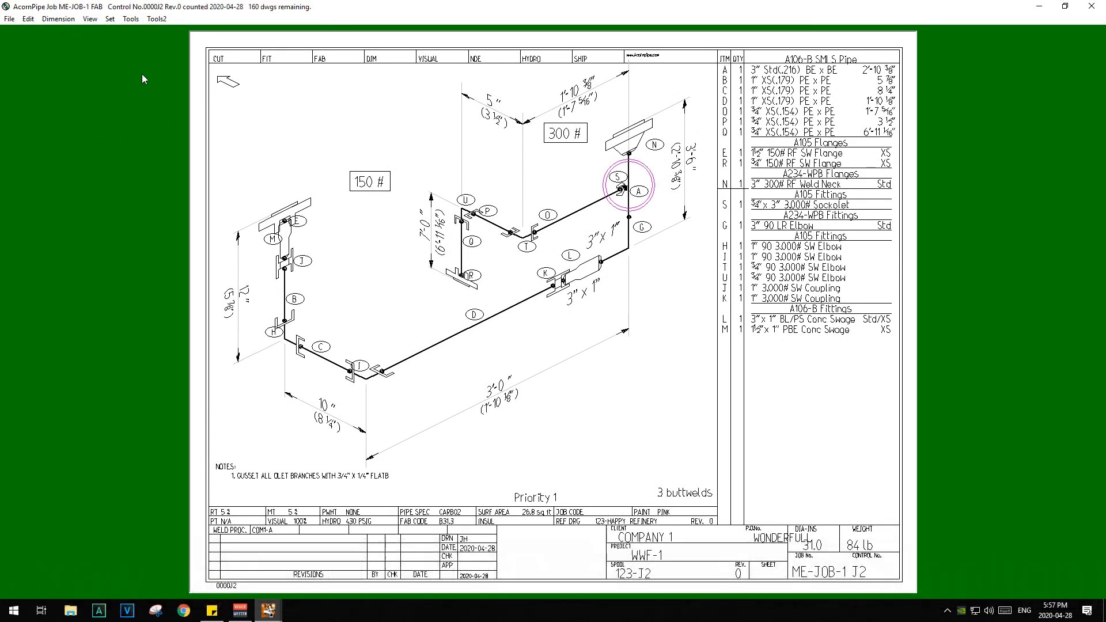
# Add a 2 inch out-flush dummy leg with a plain end, extending from the 3 inch elbow in line with the main run.
pyautogui.rightClick(631, 251)
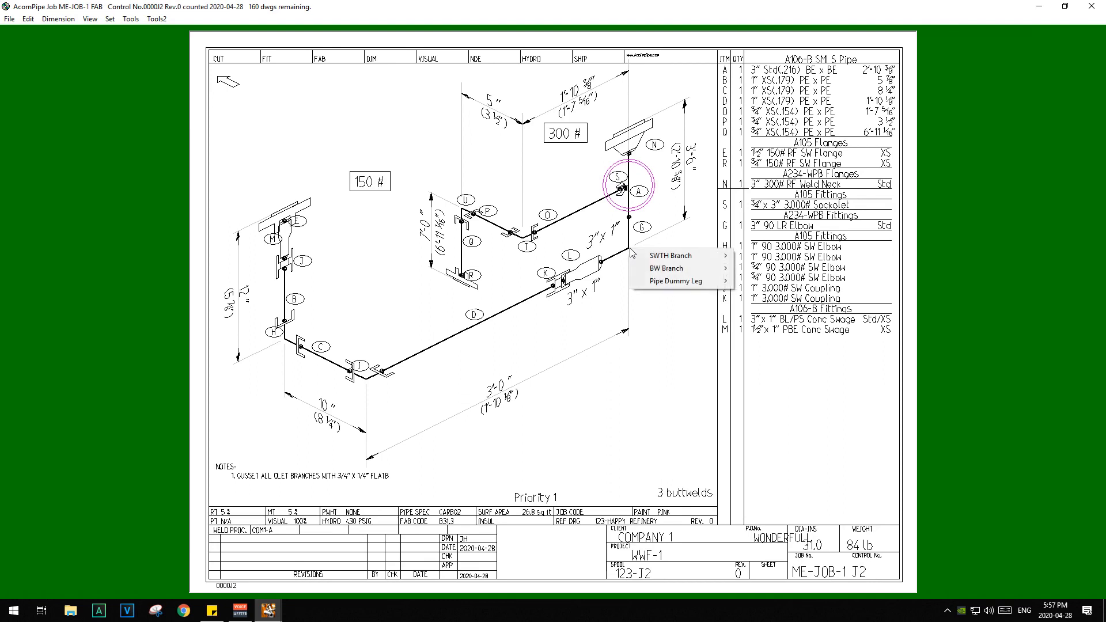
pyautogui.moveTo(681, 286)
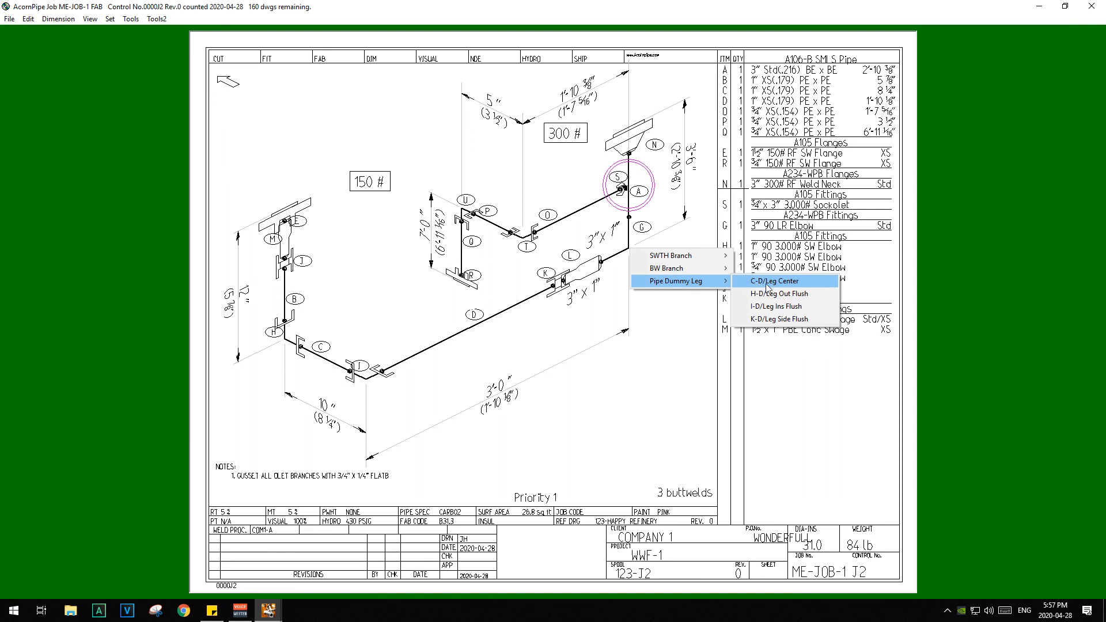
pyautogui.click(798, 295)
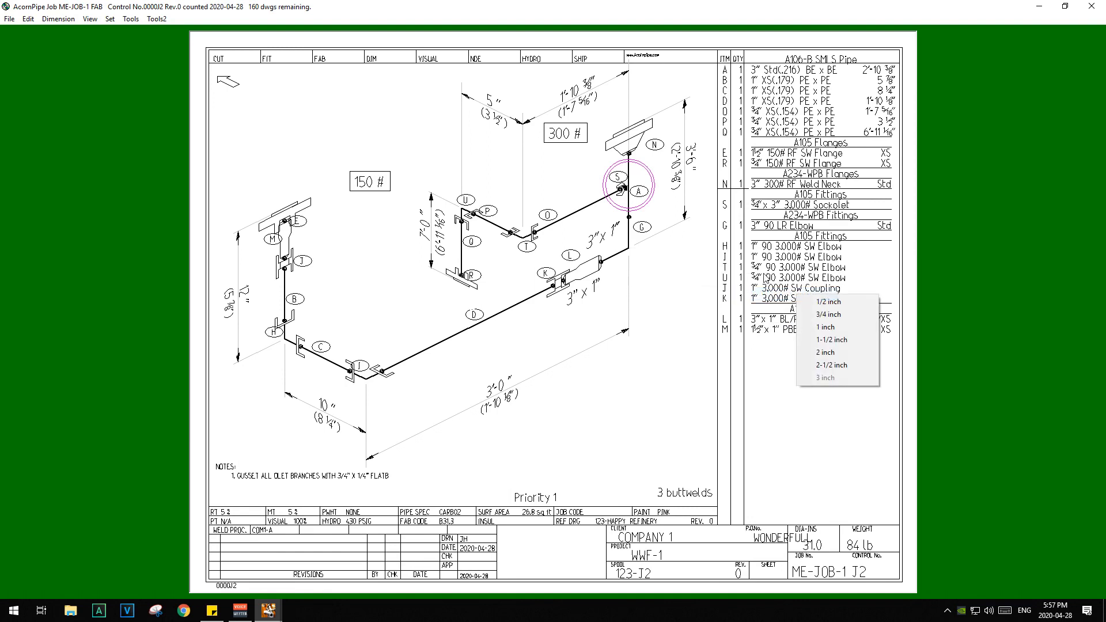
pyautogui.click(834, 353)
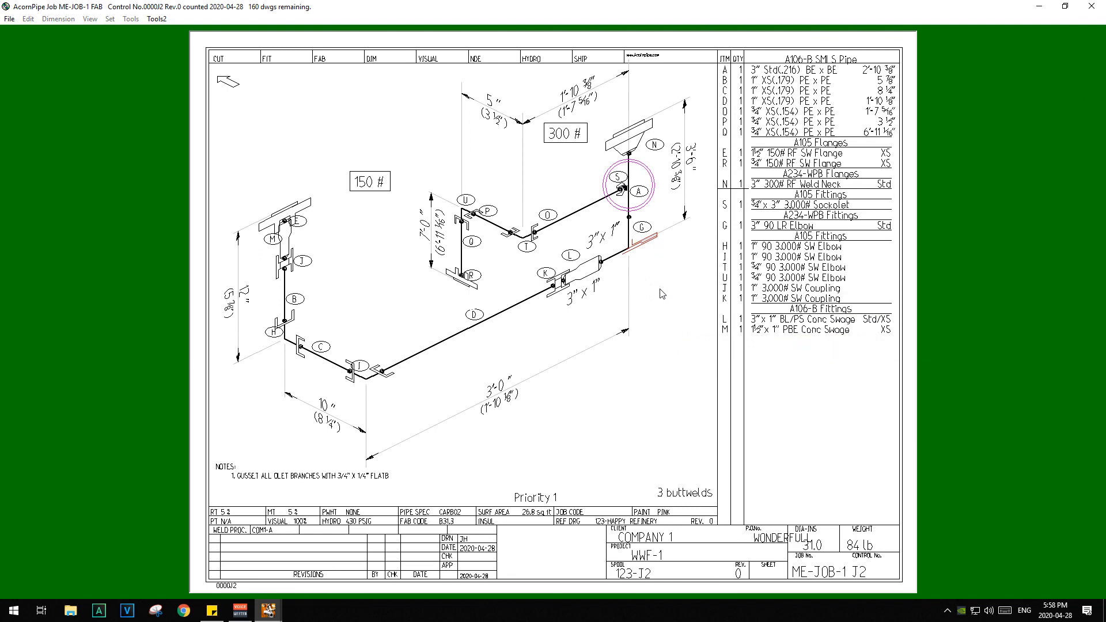
pyautogui.scroll(1, 662, 294)
pyautogui.scroll(1, 663, 295)
pyautogui.rightClick(662, 294)
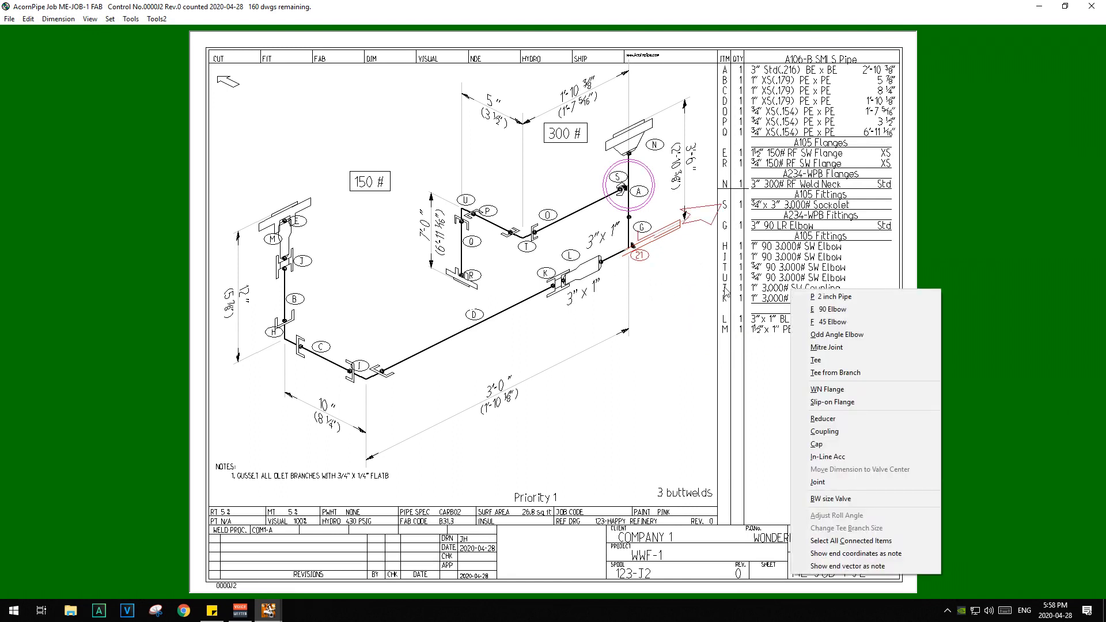
pyautogui.click(836, 483)
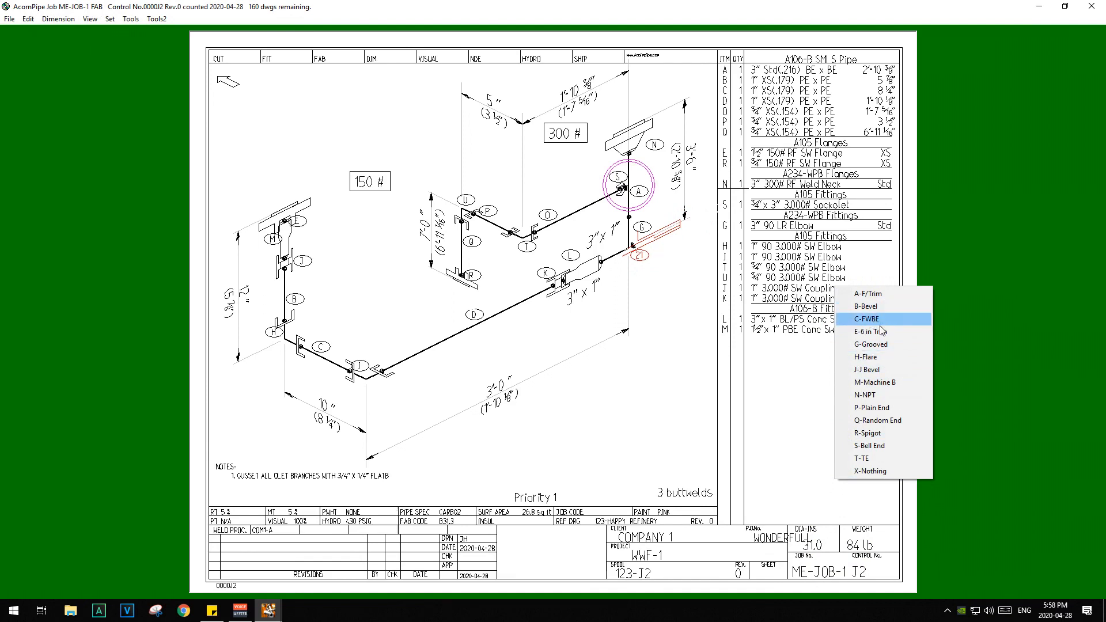
pyautogui.click(886, 408)
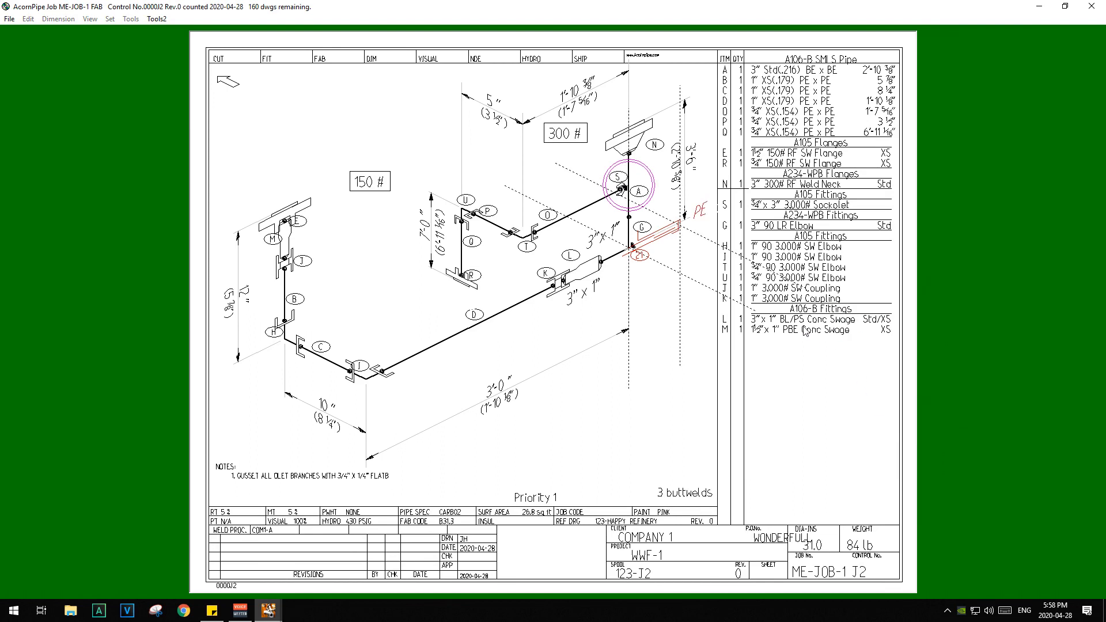
# Dimension the horizontal dummy leg as 3' along the main run's dimension line and resave the drawing.
pyautogui.click(633, 333)
pyautogui.write("3'")
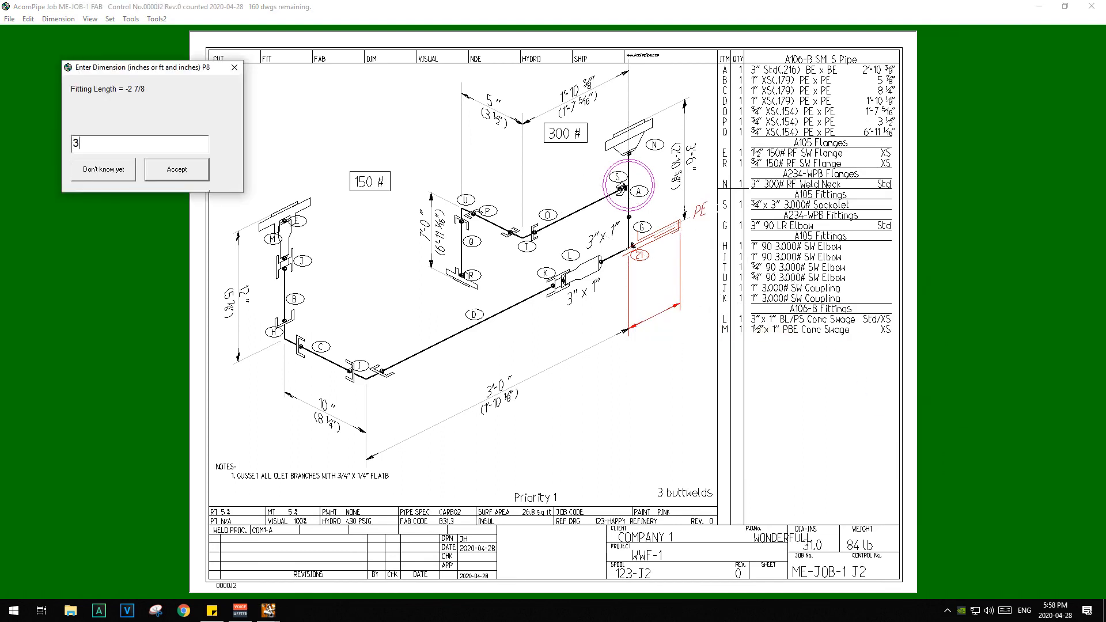
pyautogui.press('Return')
pyautogui.click(9, 19)
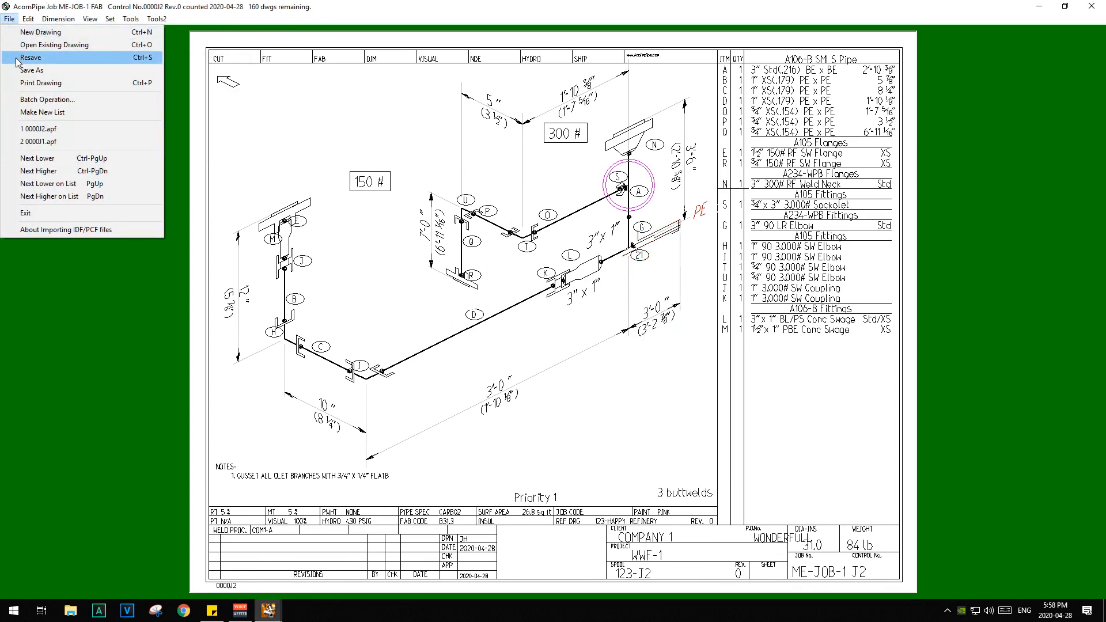
pyautogui.click(16, 61)
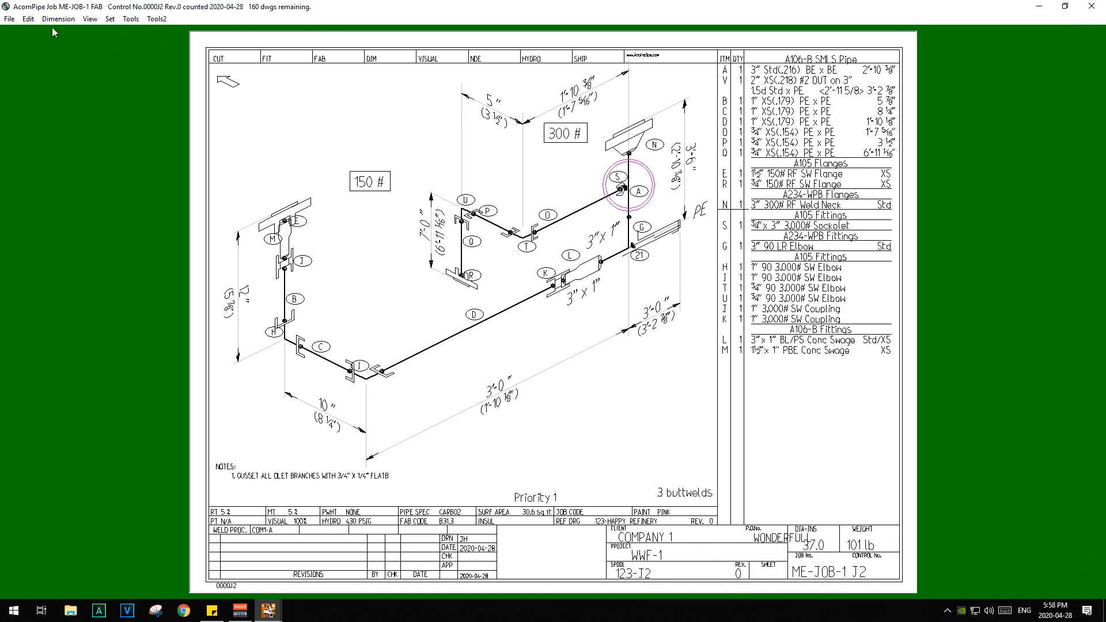
# Reset all item labels and resave the drawing to reletter the tags in bill-of-materials order.
pyautogui.click(27, 20)
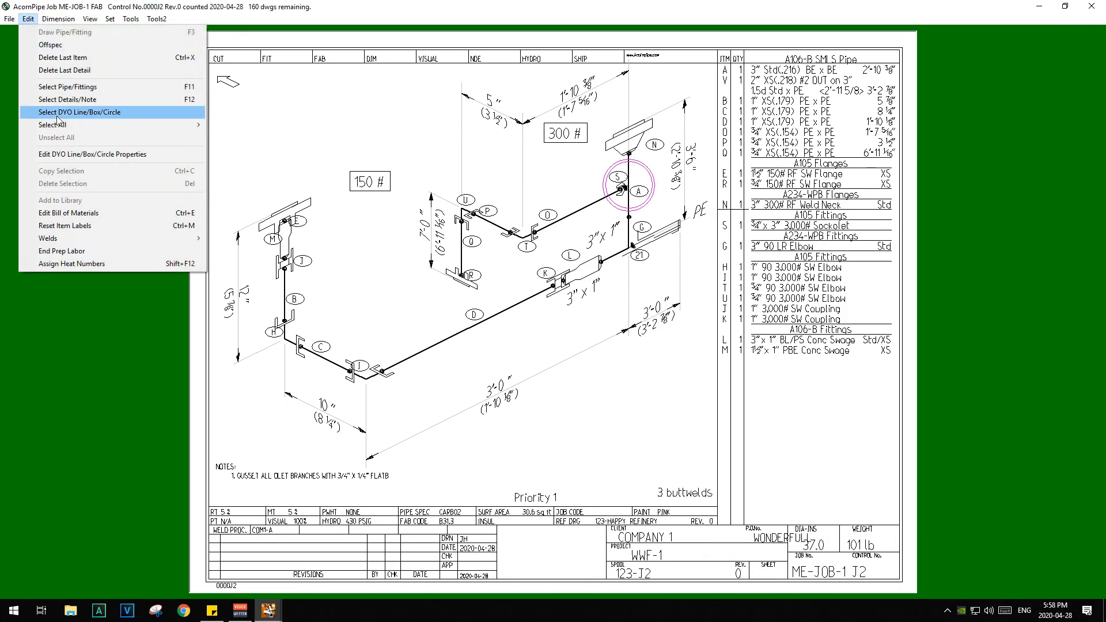
pyautogui.click(84, 227)
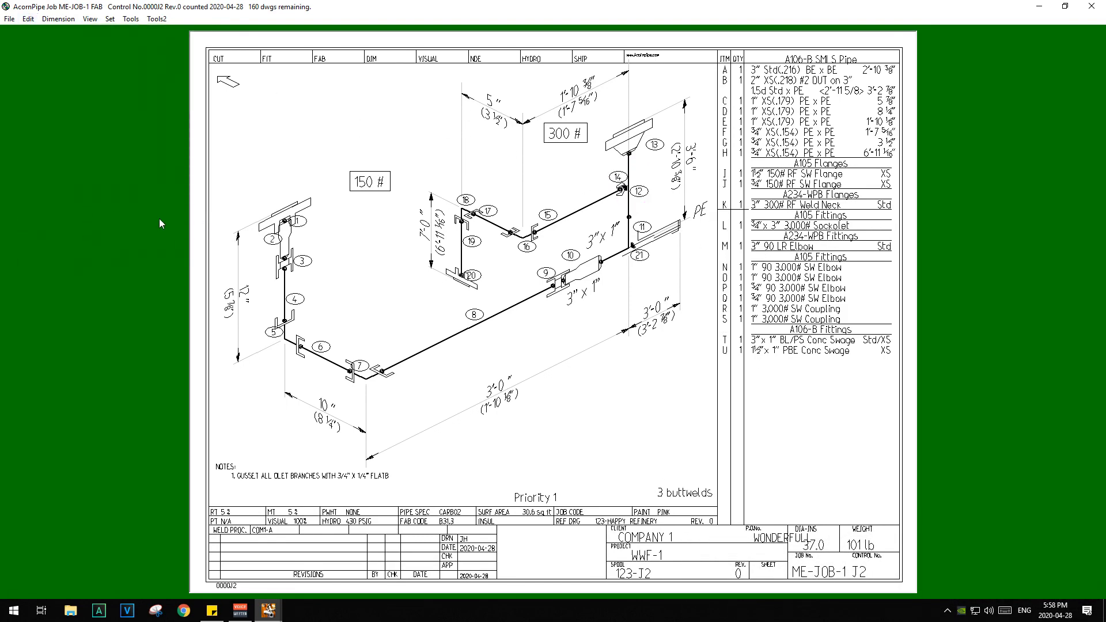
pyautogui.click(9, 21)
pyautogui.click(61, 58)
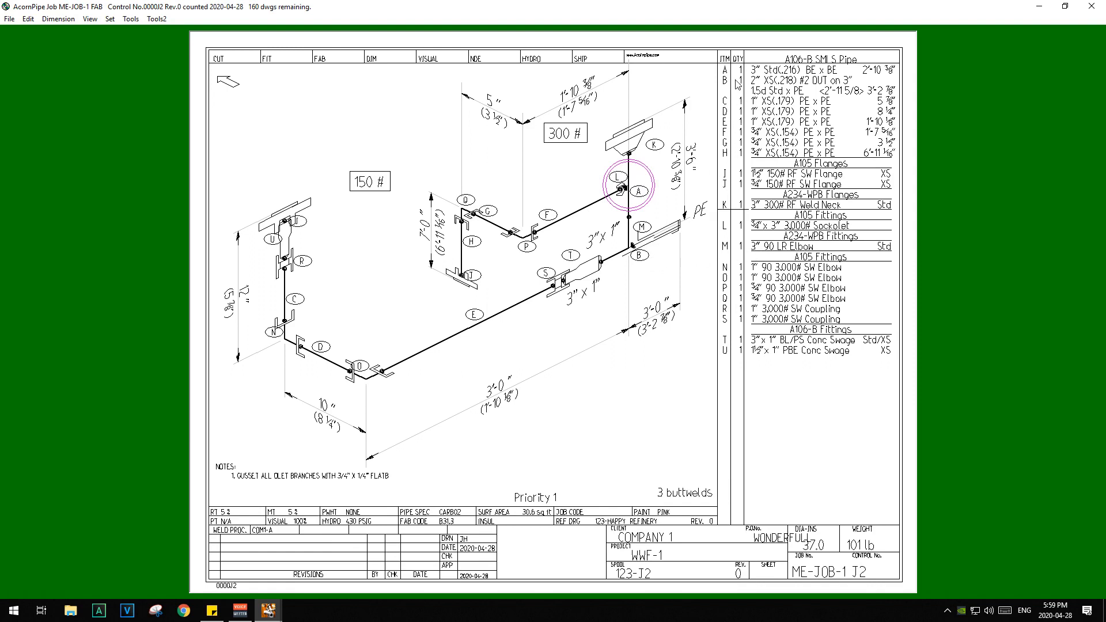
# Move item tag B above the horizontal dummy leg, and delete the leg from the drawing.
pyautogui.click(131, 19)
pyautogui.click(156, 27)
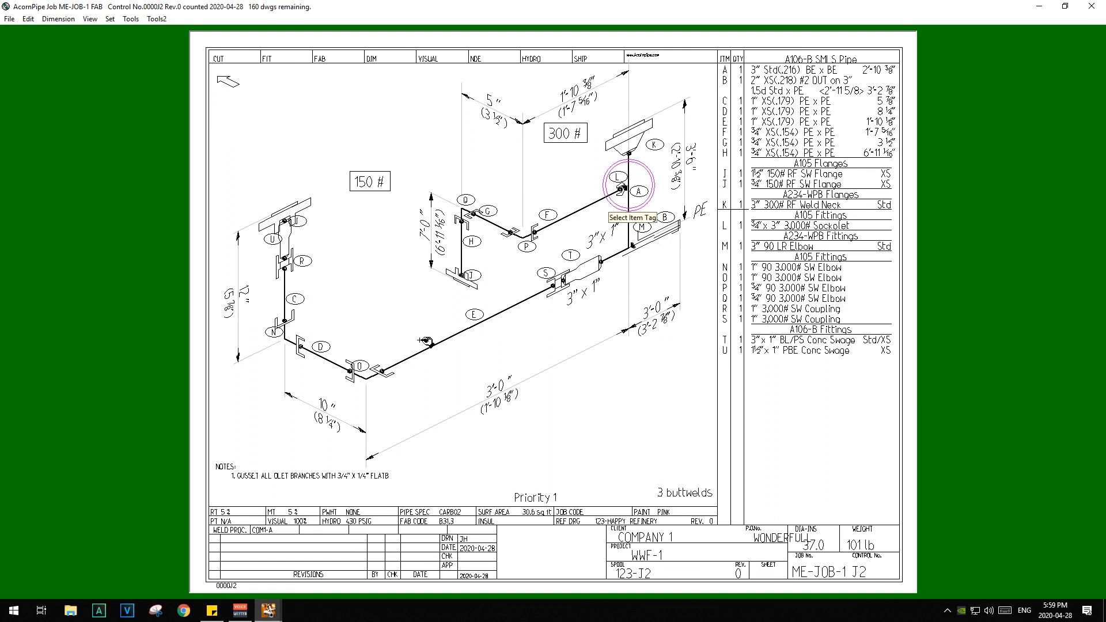
pyautogui.click(704, 228)
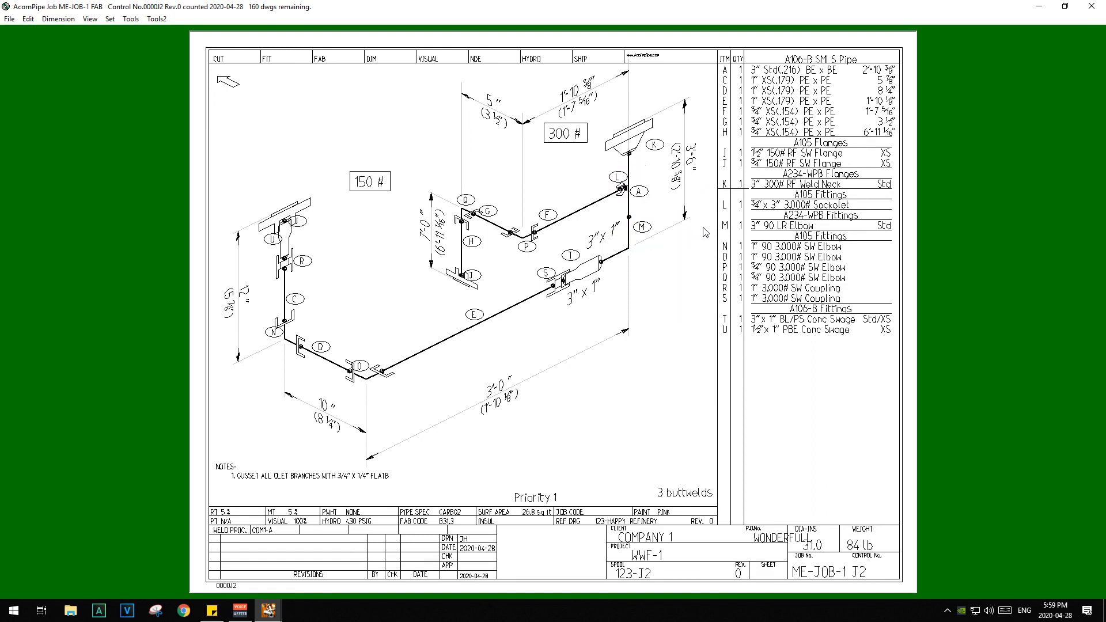
# Add a 2 inch centered dummy leg pointing vertically down from the 3 inch elbow and lengthen its drawn pipe.
pyautogui.rightClick(629, 253)
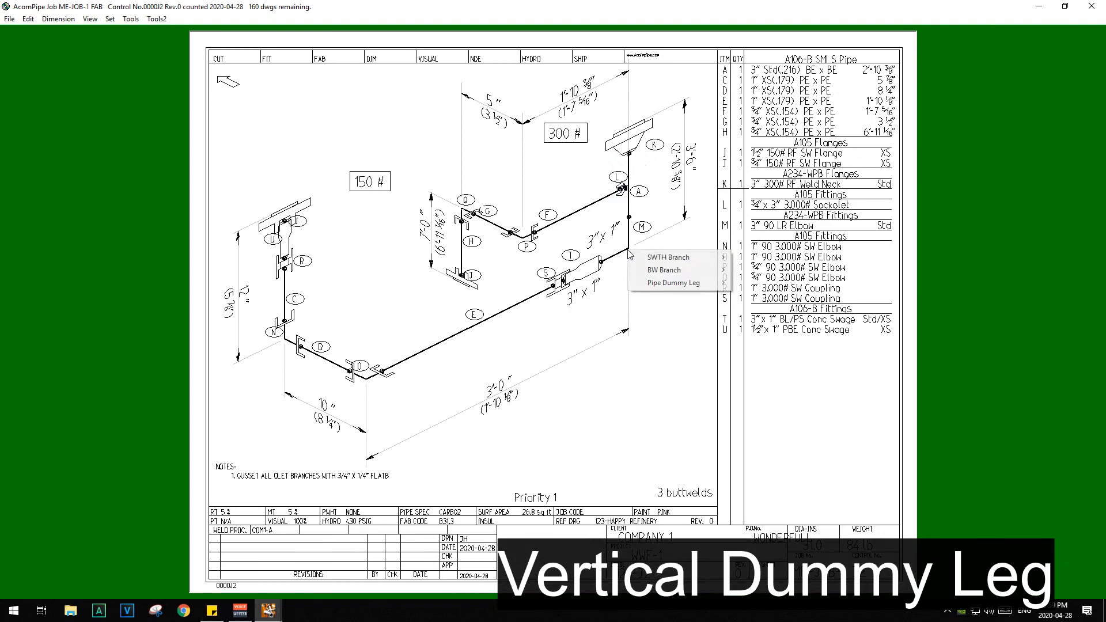
pyautogui.moveTo(662, 282)
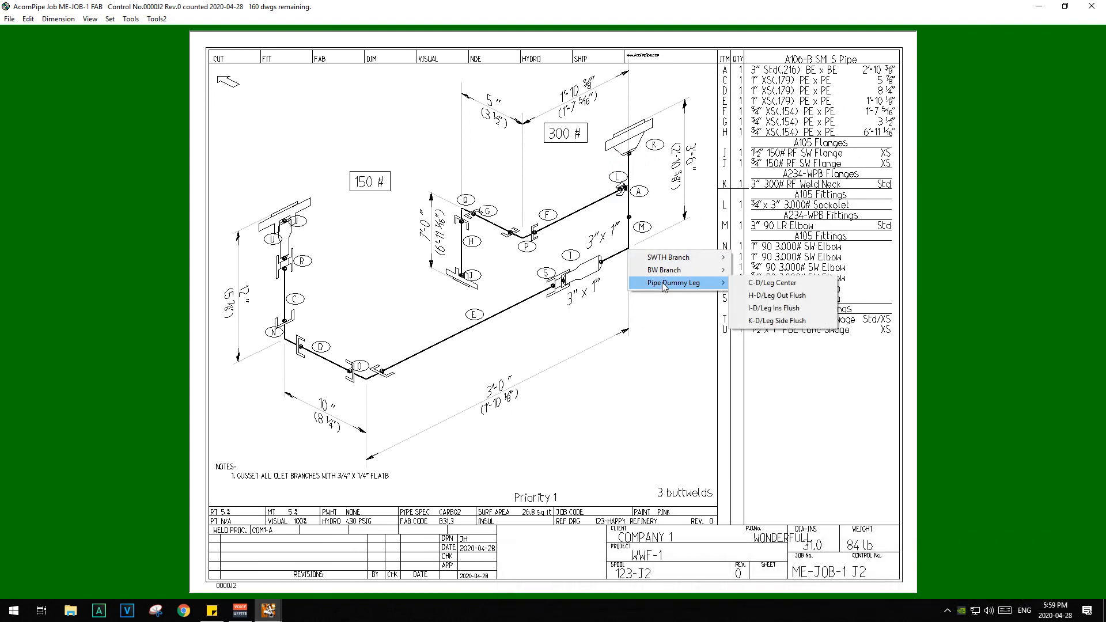
pyautogui.click(770, 284)
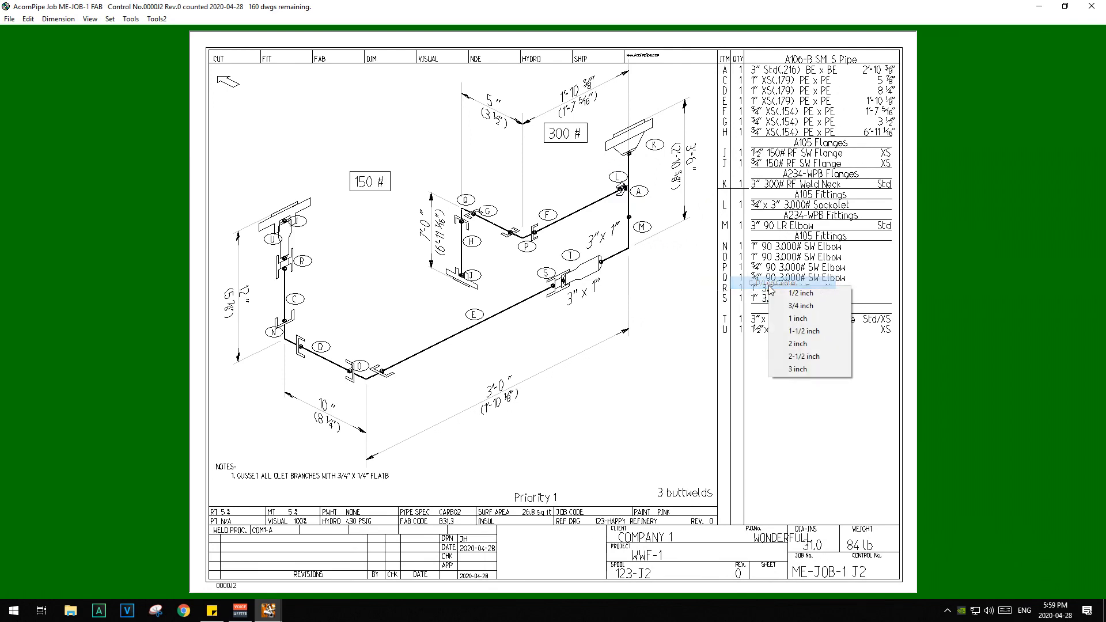
pyautogui.click(807, 343)
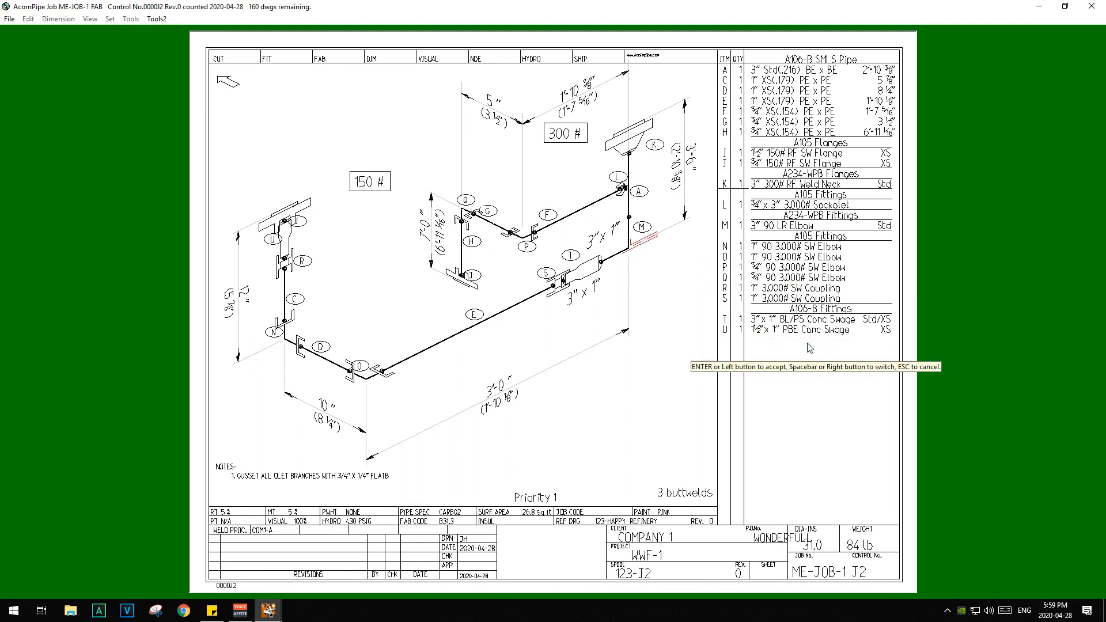
pyautogui.press('space')
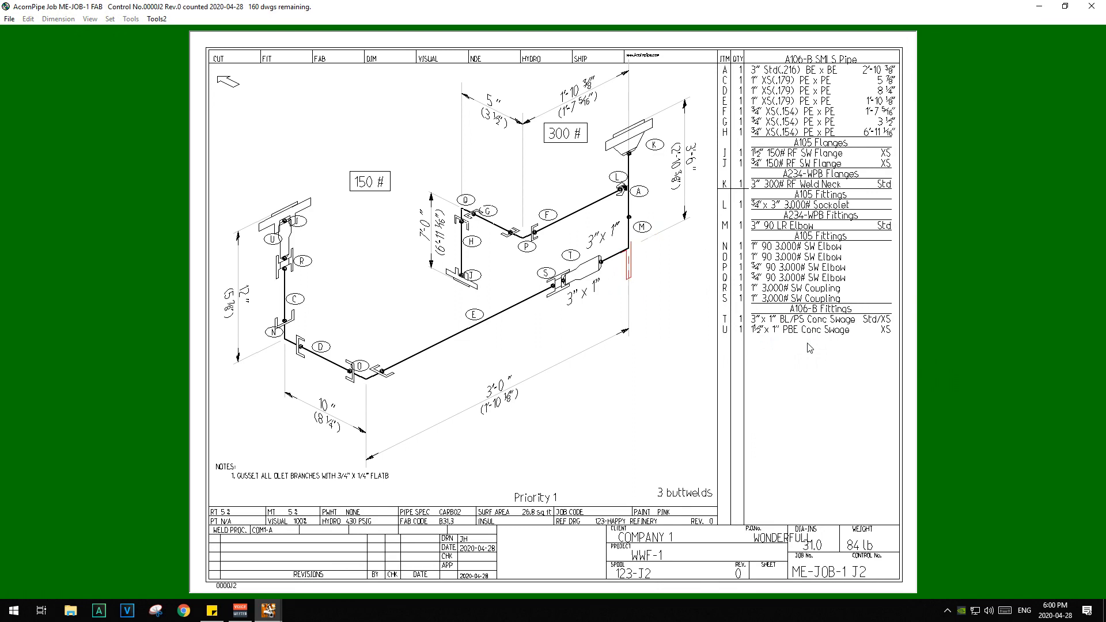
pyautogui.press('Up')
pyautogui.press('Up')
pyautogui.rightClick(809, 347)
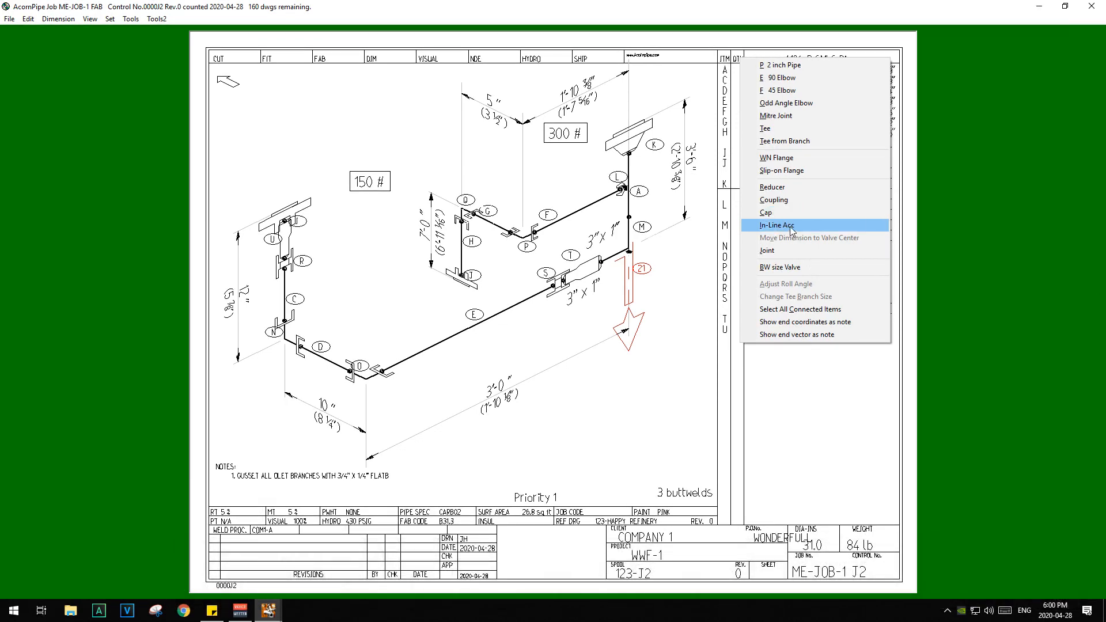
# Start an end plate for the vertical dummy leg, described as 6"x 6" x 1/2" BASE PLATE PER STANDARD 1A.
pyautogui.click(790, 229)
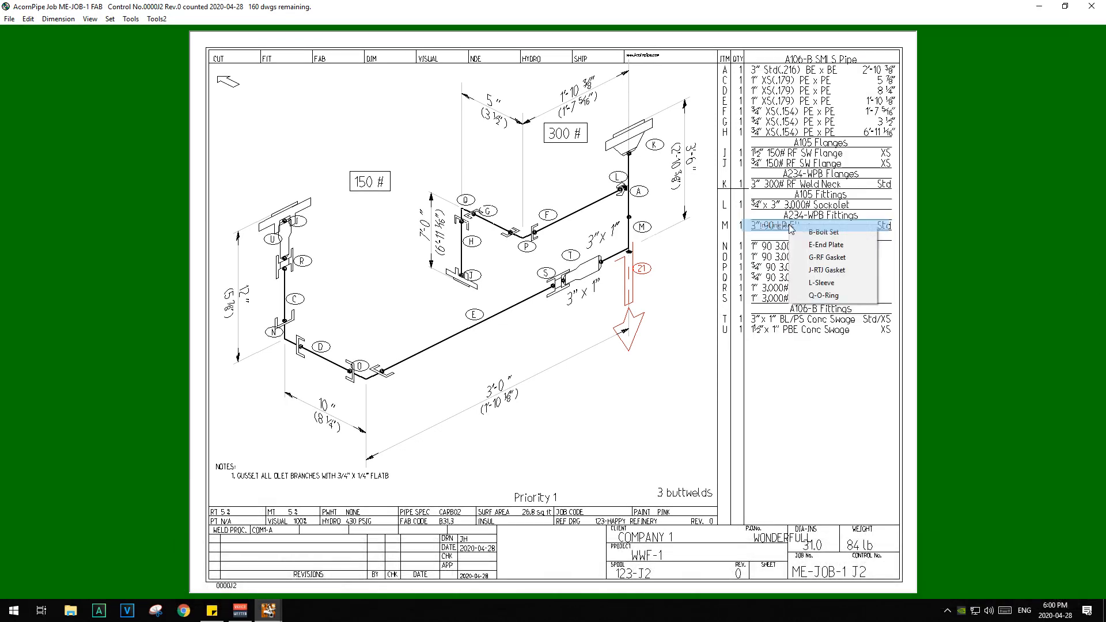
pyautogui.click(835, 245)
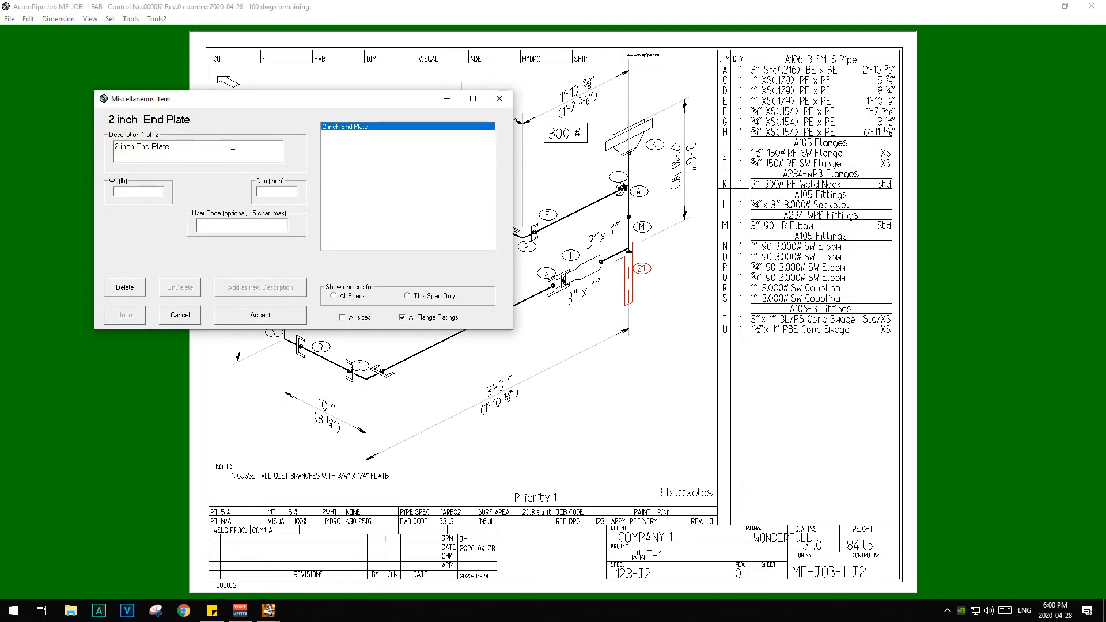
pyautogui.press('BackSpace')
pyautogui.press('BackSpace')
pyautogui.press('BackSpace')
pyautogui.press('BackSpace')
pyautogui.press('BackSpace')
pyautogui.press('BackSpace')
pyautogui.press('BackSpace')
pyautogui.press('BackSpace')
pyautogui.press('BackSpace')
pyautogui.press('BackSpace')
pyautogui.press('BackSpace')
pyautogui.press('BackSpace')
pyautogui.press('BackSpace')
pyautogui.press('BackSpace')
pyautogui.press('BackSpace')
pyautogui.press('BackSpace')
pyautogui.write('6"x 6" x 1/2" BASE PLATE PER STANDARD 1A')
# Give the base plate a weight of 7 lb and dimension of 0.5 inch, save it as a new description and place it.
pyautogui.click(141, 192)
pyautogui.write('7')
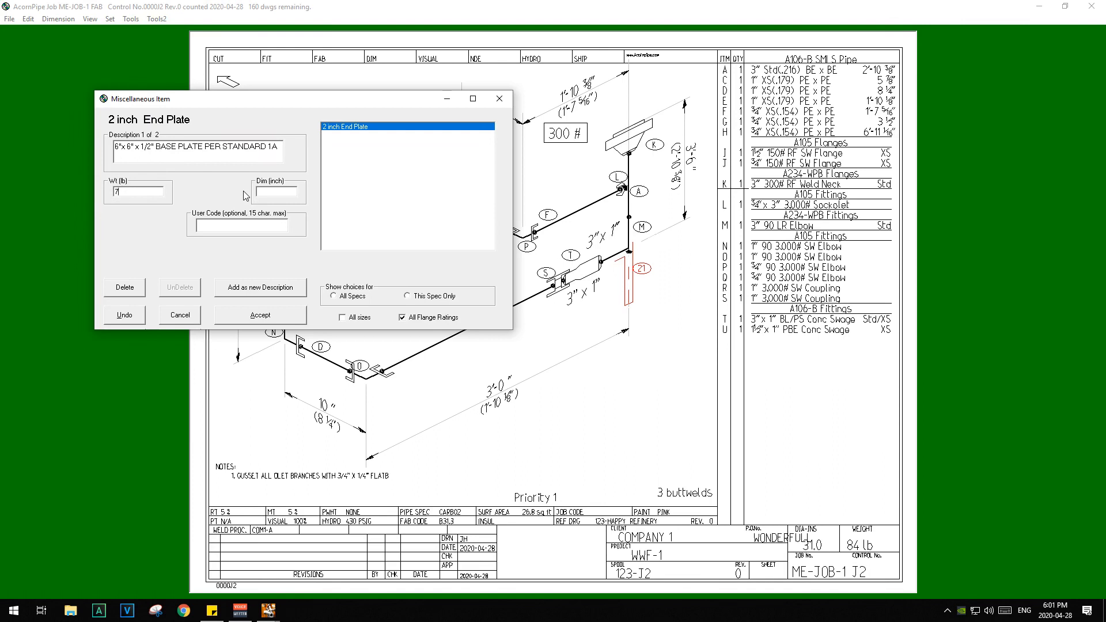
pyautogui.press('Tab')
pyautogui.write('.5')
pyautogui.click(257, 291)
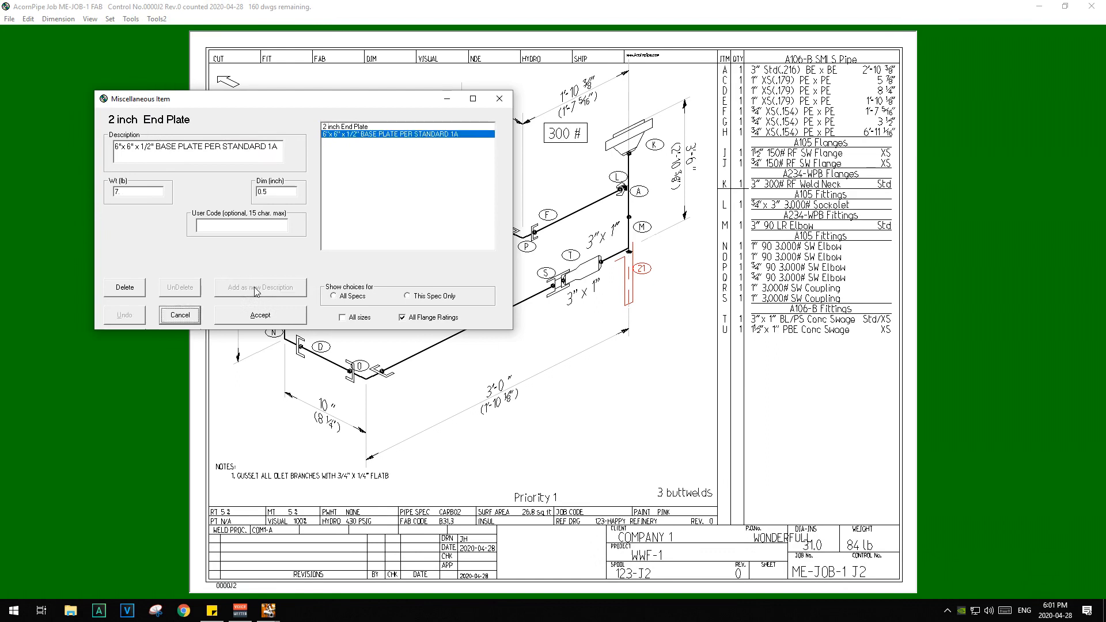
pyautogui.click(263, 316)
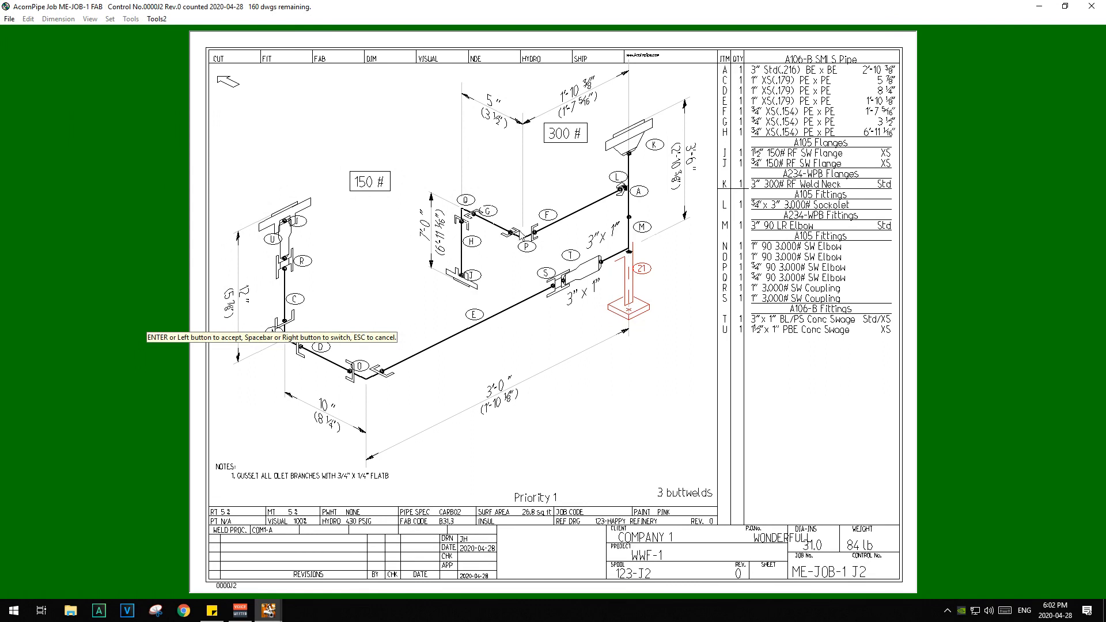
pyautogui.click(699, 339)
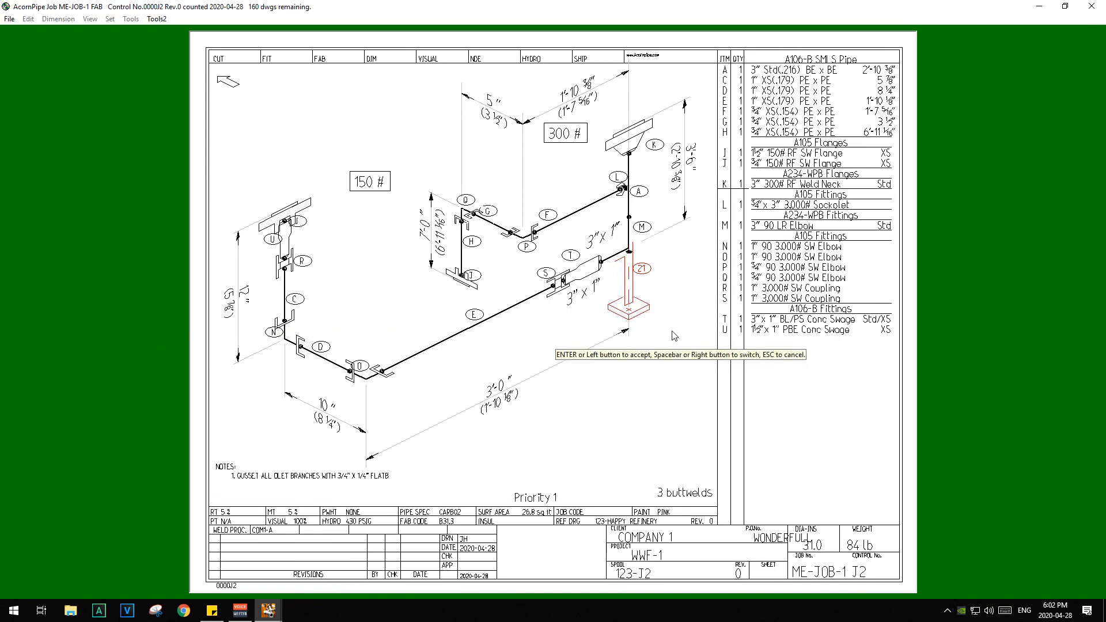
pyautogui.click(672, 335)
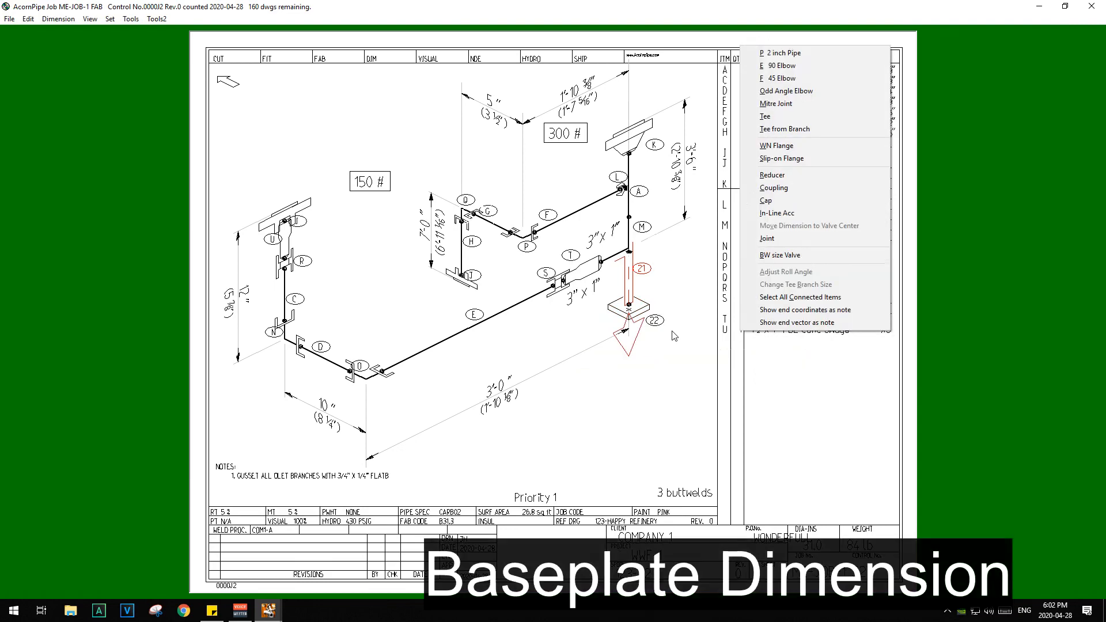
# Dimension the vertical dummy leg as 2'-0" in line with the riser's dimension and resave the drawing.
pyautogui.click(767, 238)
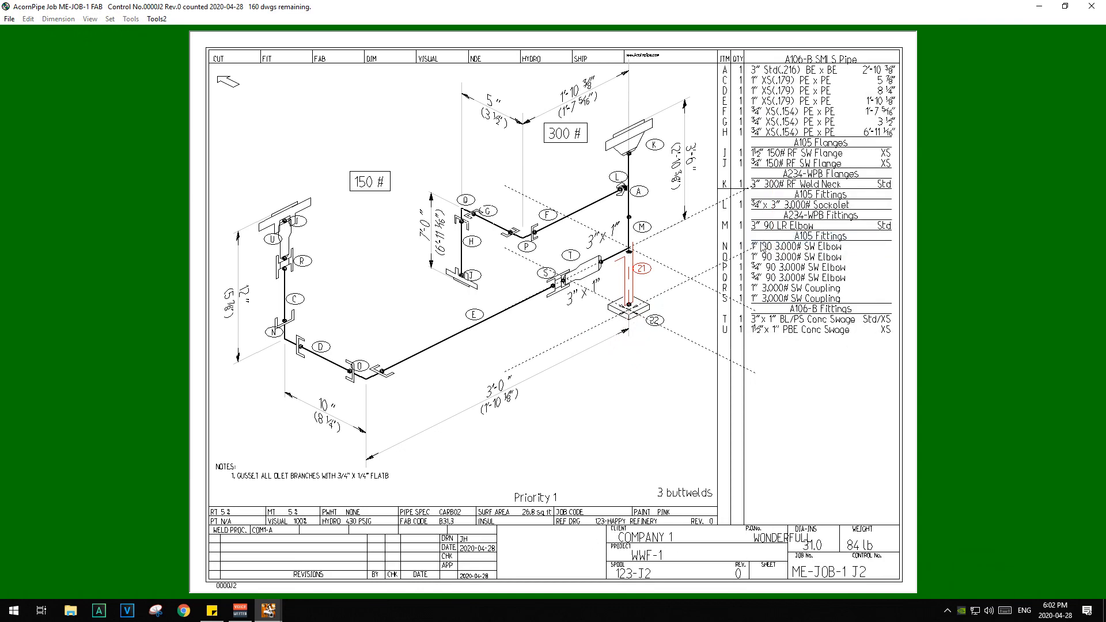
pyautogui.click(686, 226)
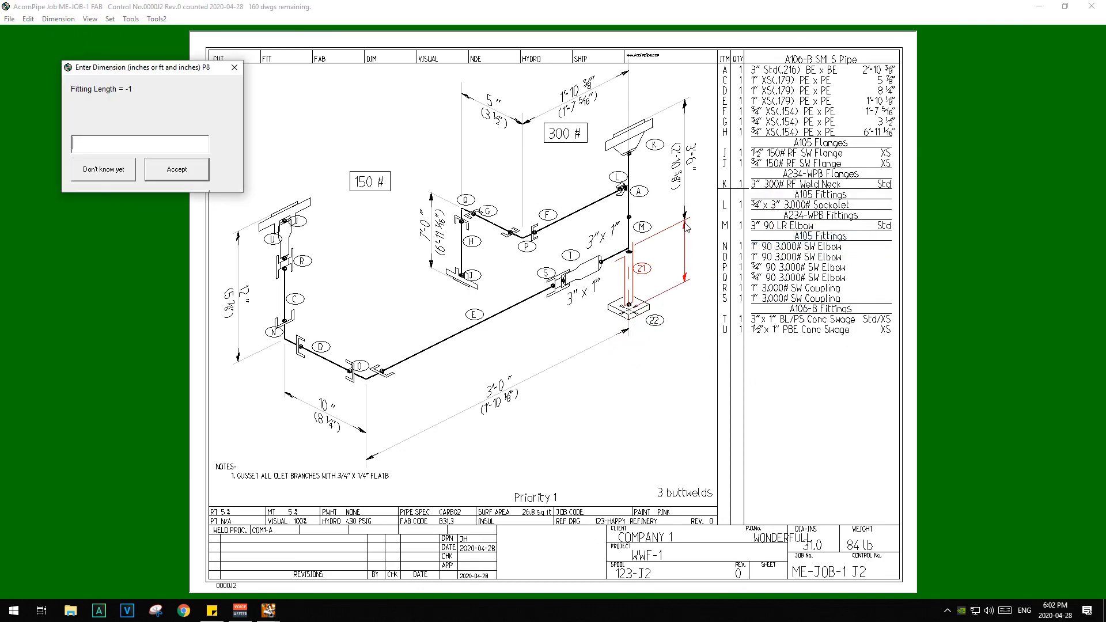
pyautogui.write('2')
pyautogui.press('Return')
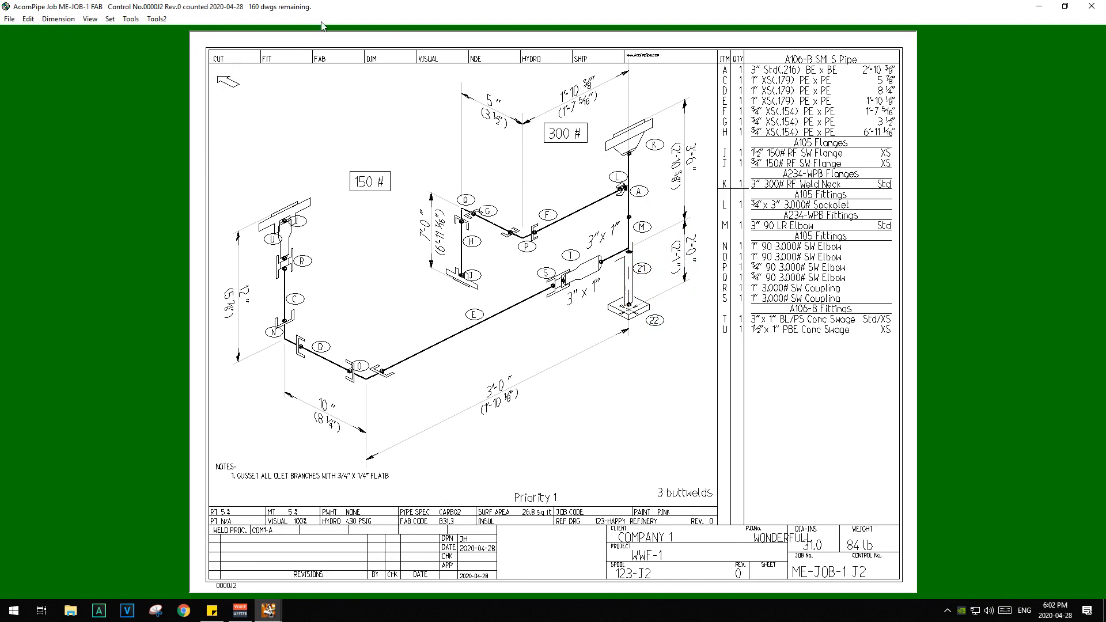
pyautogui.click(10, 20)
pyautogui.click(29, 57)
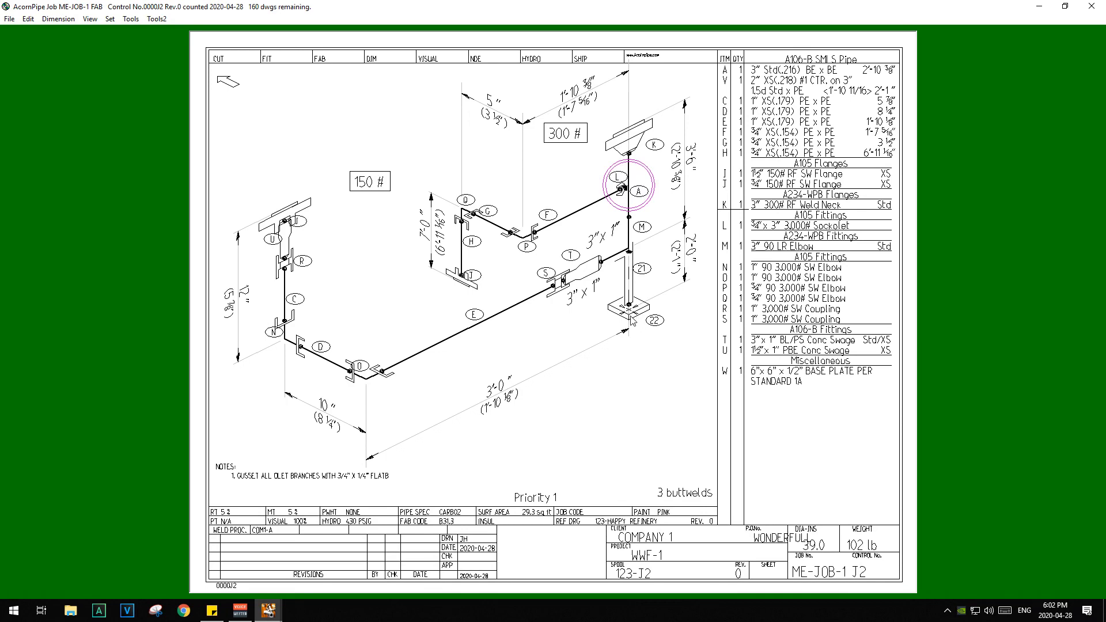
# Set the weld at the base plate under the dummy leg to Field with Hide weld enabled, and resave the drawing.
pyautogui.doubleClick(630, 315)
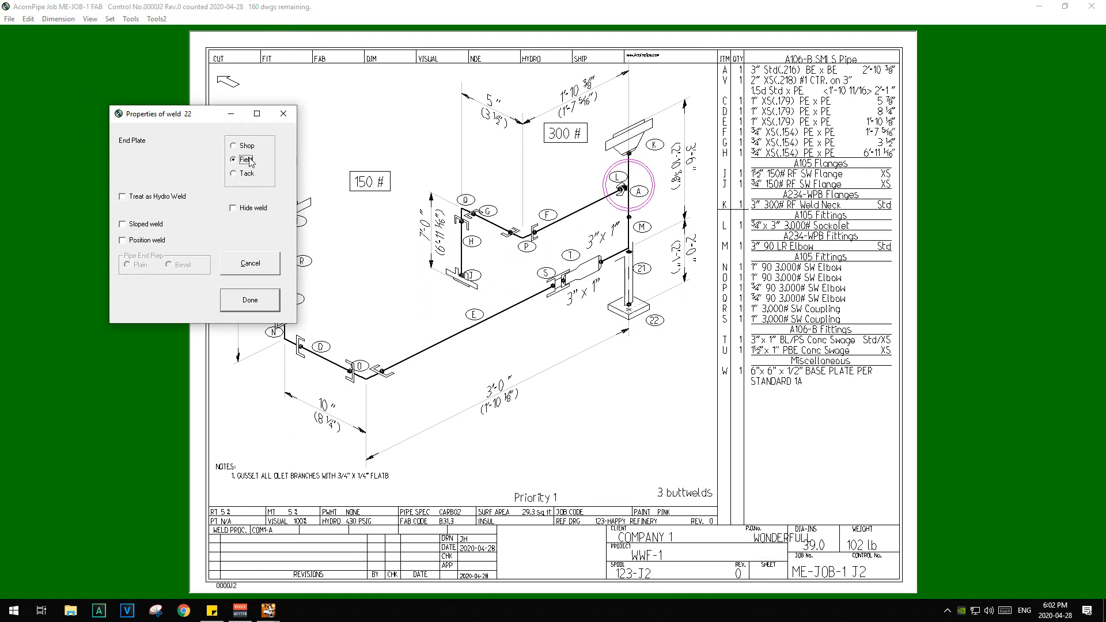
pyautogui.click(233, 209)
pyautogui.click(249, 300)
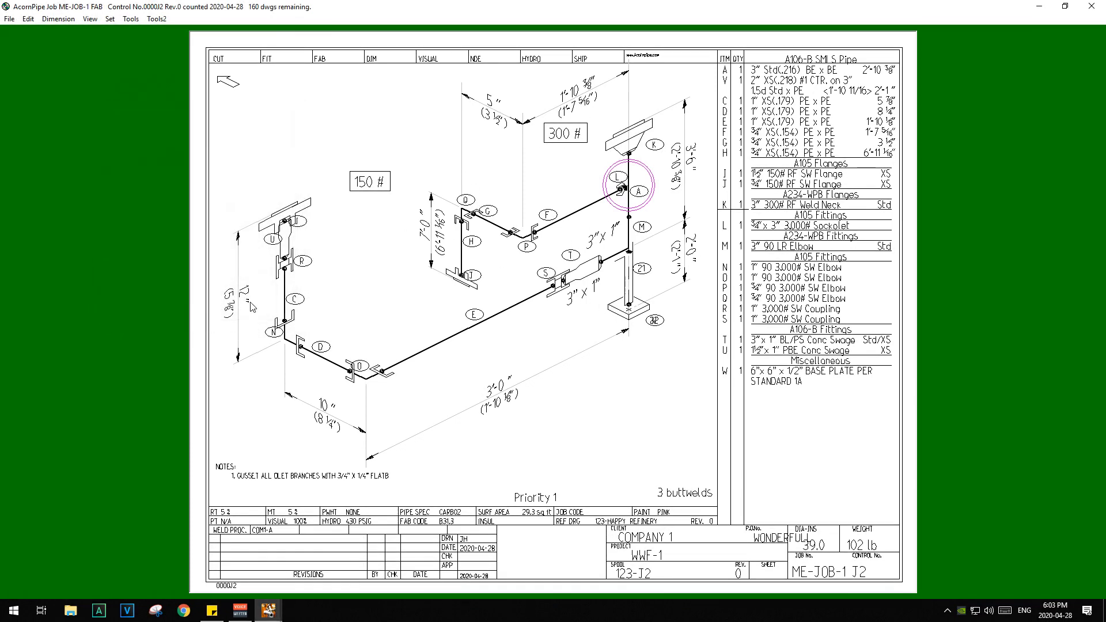
pyautogui.click(9, 23)
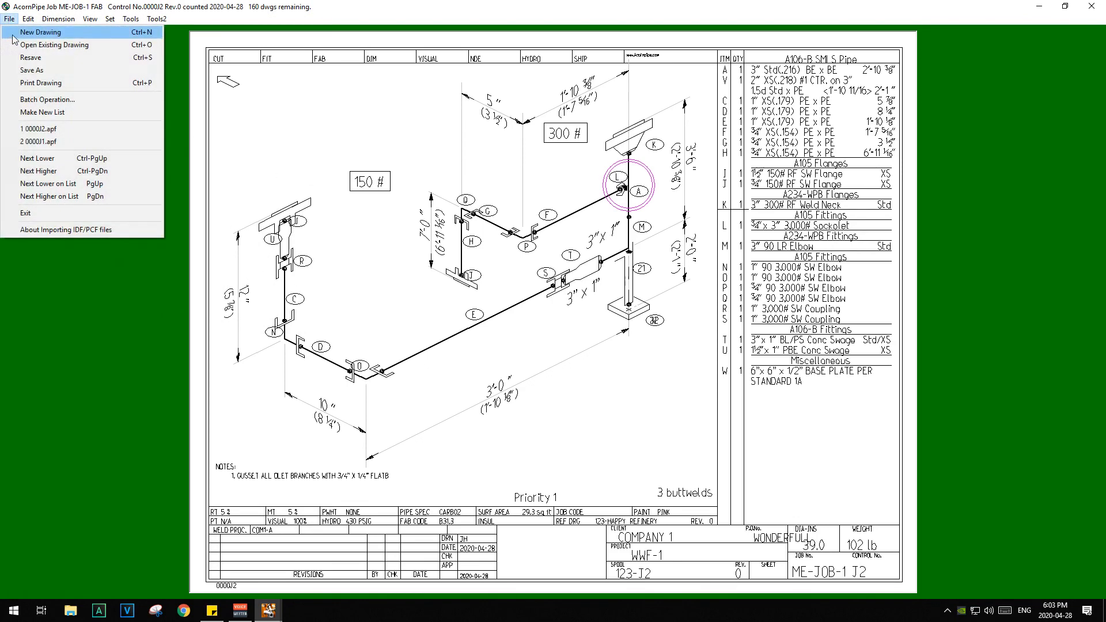
pyautogui.click(23, 58)
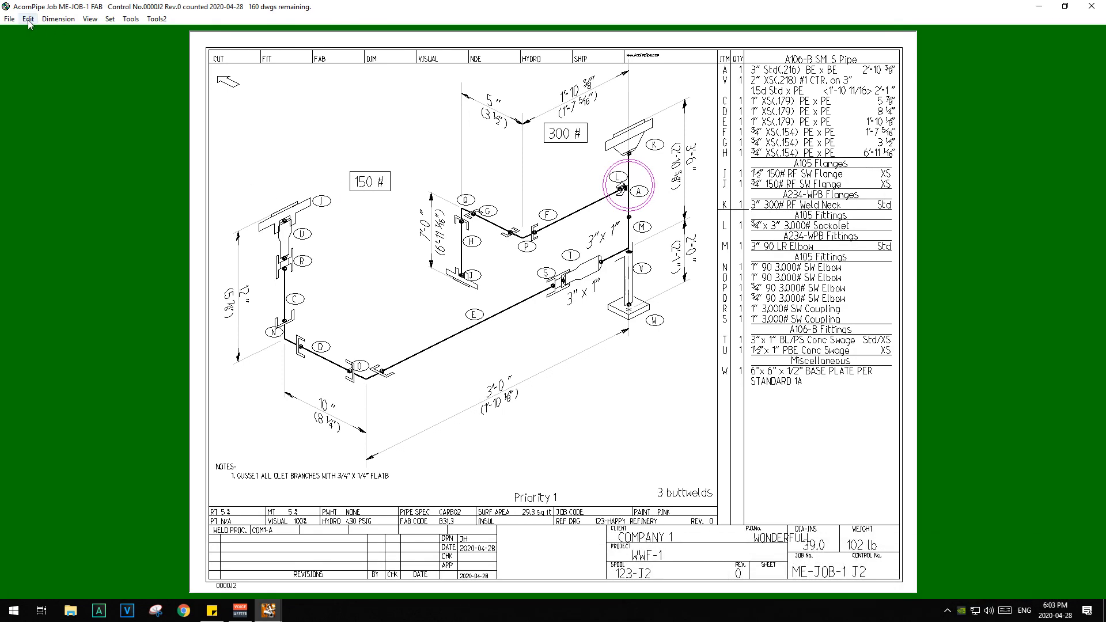
# Add bill of materials remarks: ON SHELF B IN WAREHOUSE for the 3" weld neck flange and MACHINE FROM S/80 IN SHOP for the 3" x 1" swage.
pyautogui.click(28, 21)
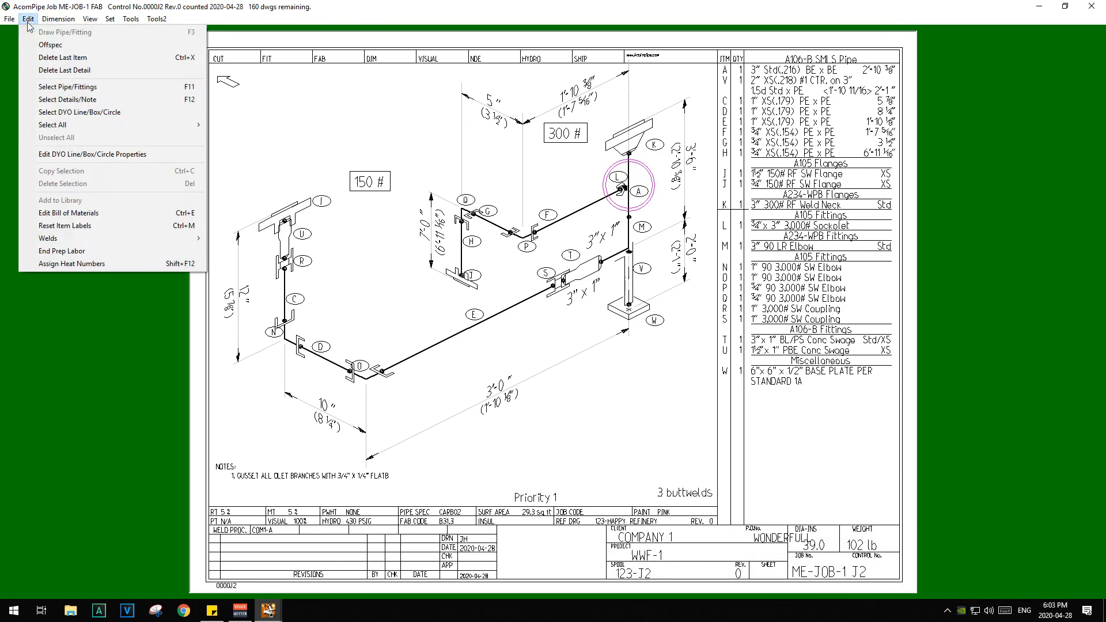
pyautogui.click(99, 217)
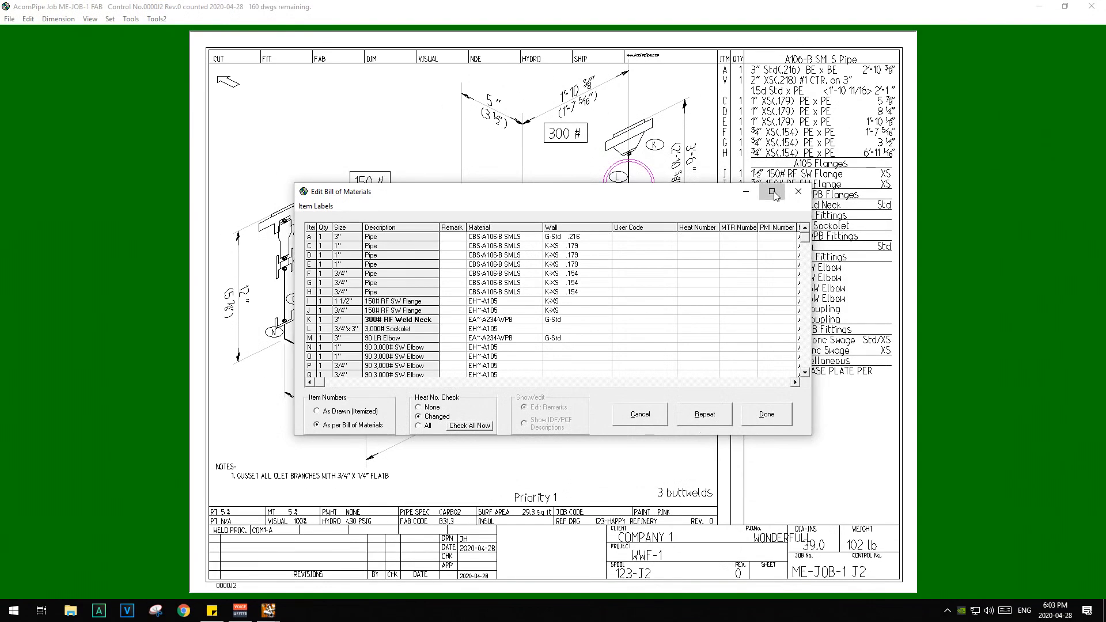
pyautogui.click(881, 132)
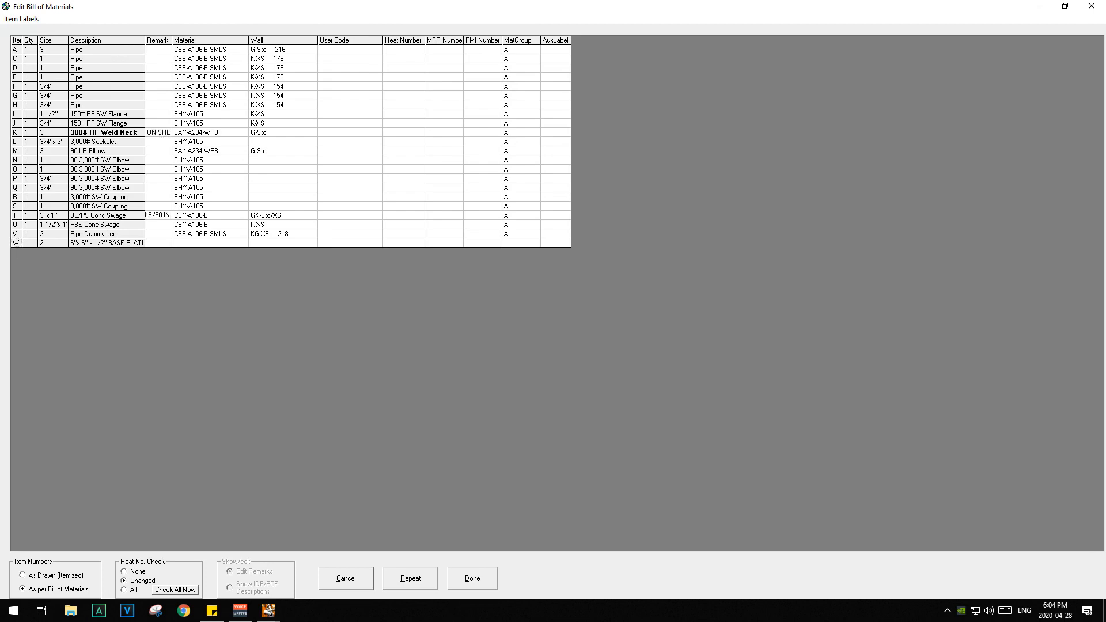
pyautogui.write('D IN SHO')
pyautogui.write('P')
pyautogui.click(160, 111)
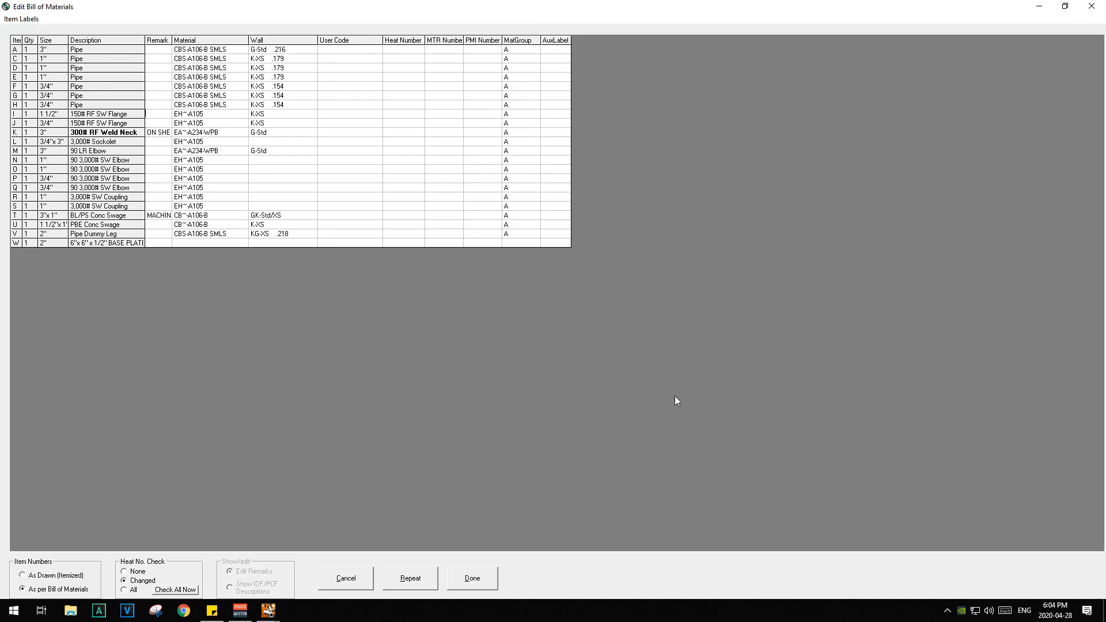
pyautogui.click(486, 582)
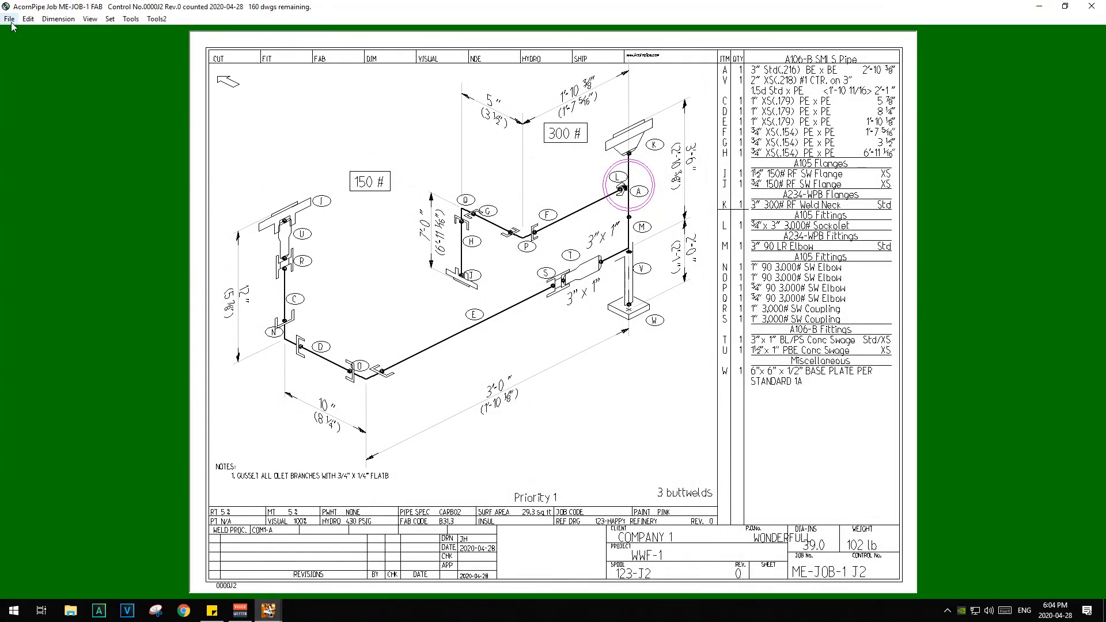
# Resave the drawing and reset its item labels.
pyautogui.click(9, 19)
pyautogui.click(59, 64)
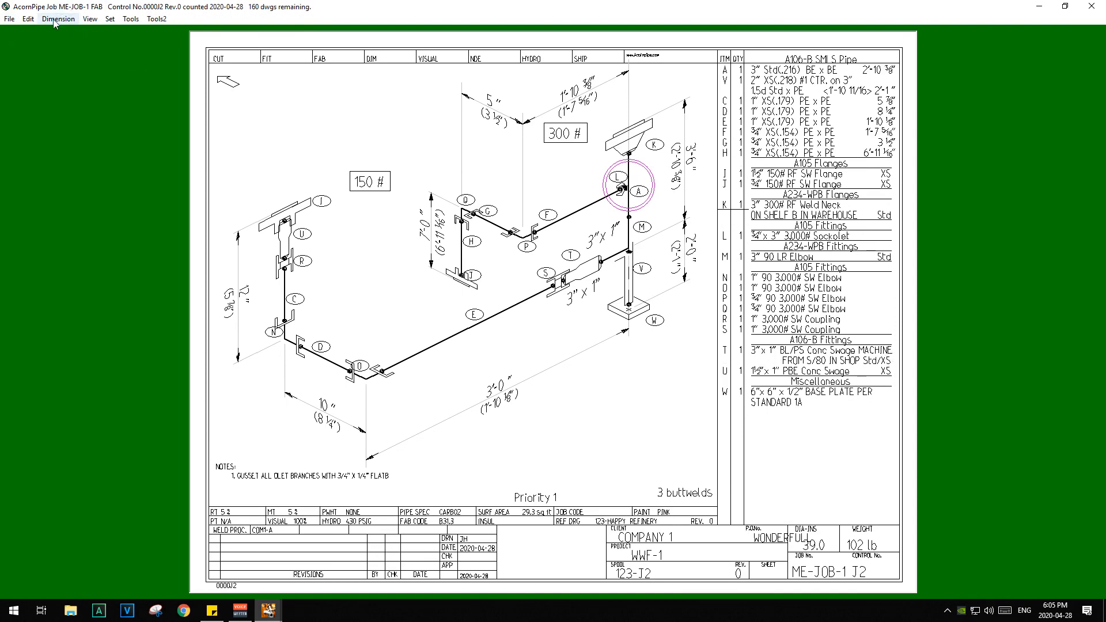
pyautogui.click(28, 19)
pyautogui.click(65, 225)
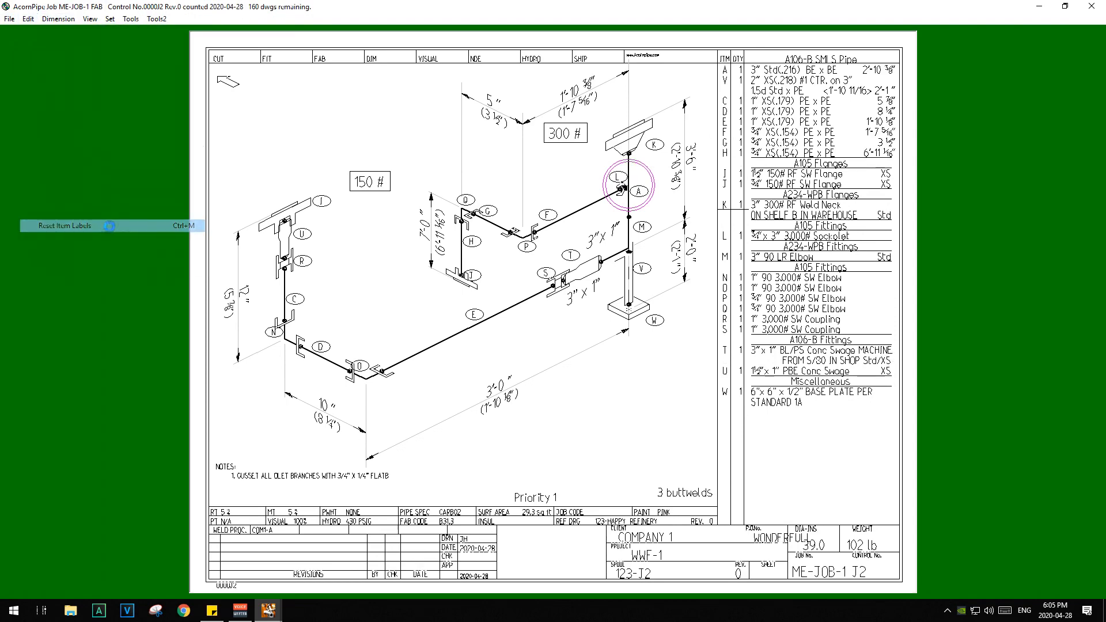
# Start a small shoe on the long sloping 1 inch pipe, described as 4" HIGH X 12" LONG SHOE PER STANDARD 4A, weighing 20 lb.
pyautogui.rightClick(445, 340)
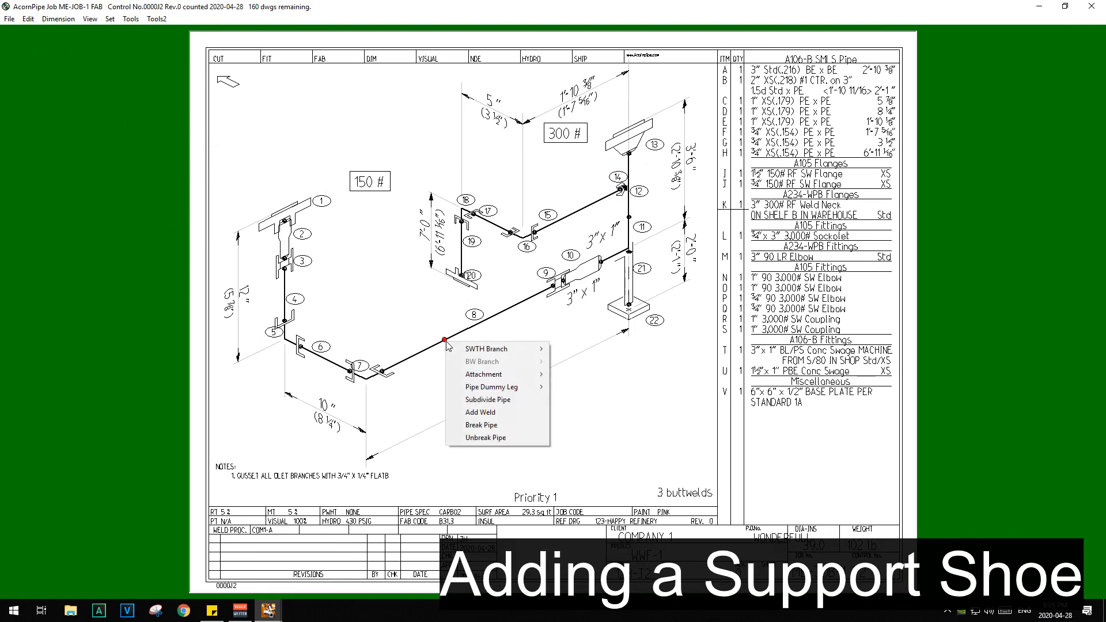
pyautogui.moveTo(511, 378)
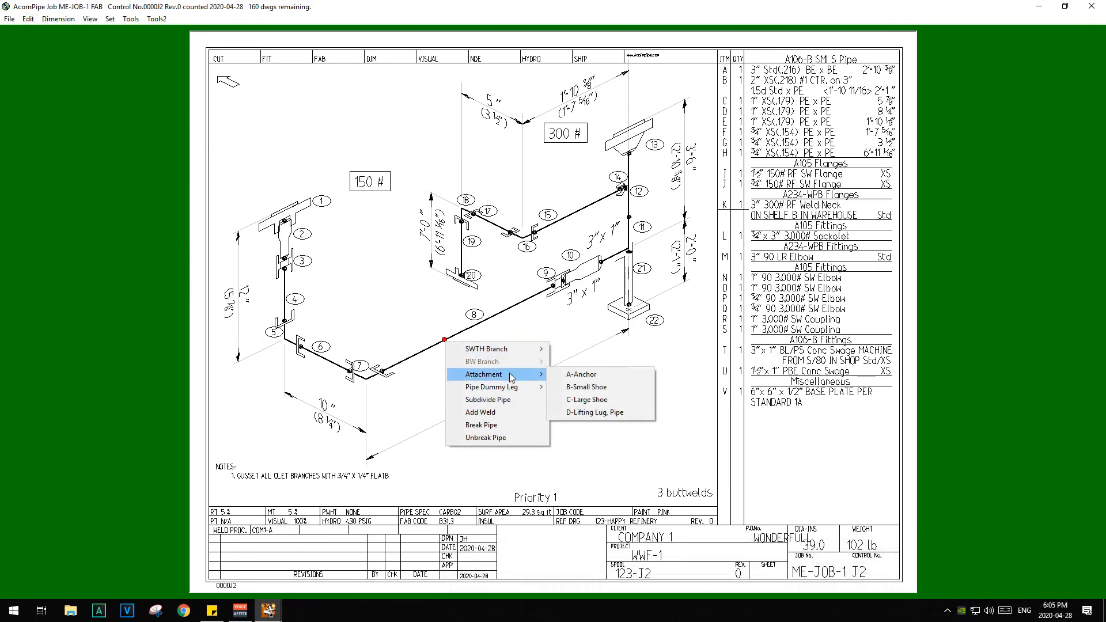
pyautogui.click(597, 389)
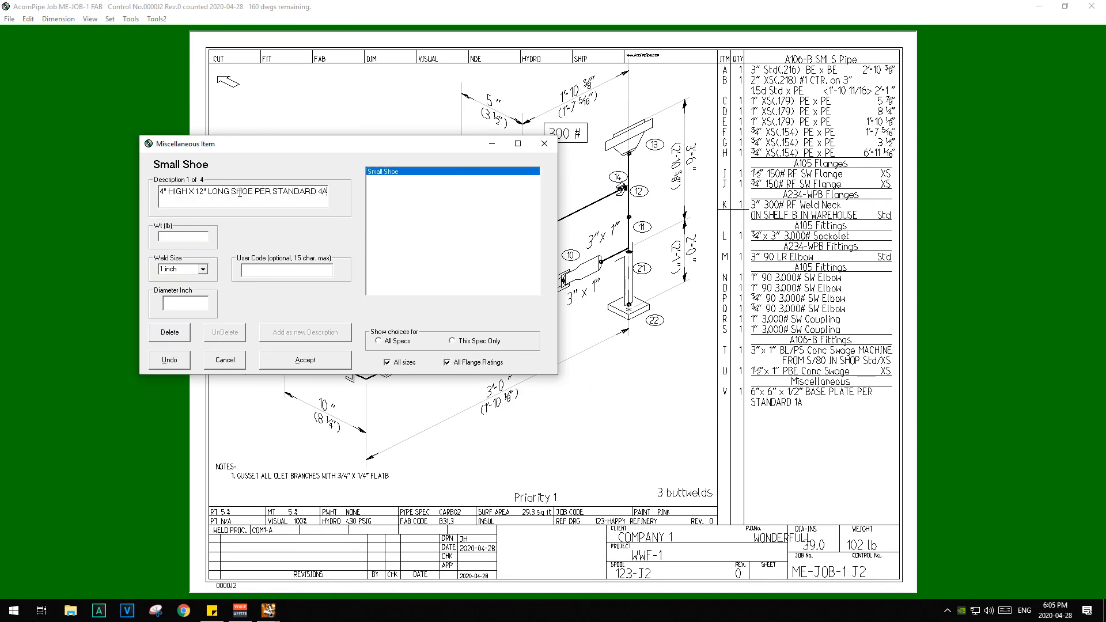
pyautogui.click(196, 236)
pyautogui.write('20')
# Give the shoe a 4 inch weld size, save it as a new description and place it pointing down.
pyautogui.click(202, 269)
pyautogui.click(202, 272)
pyautogui.click(202, 270)
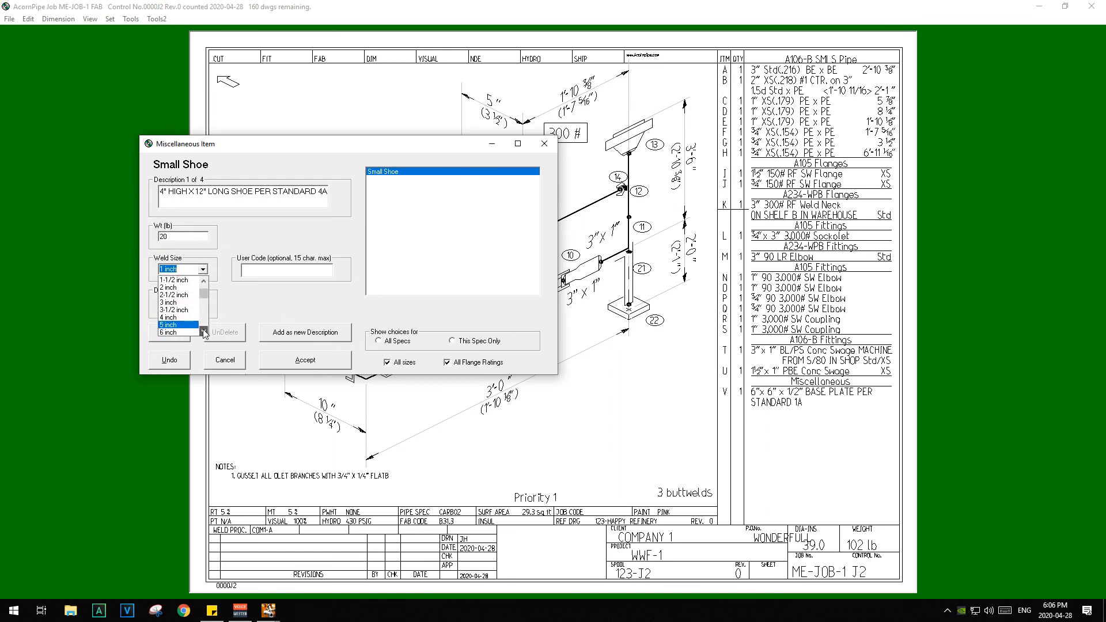
pyautogui.click(175, 318)
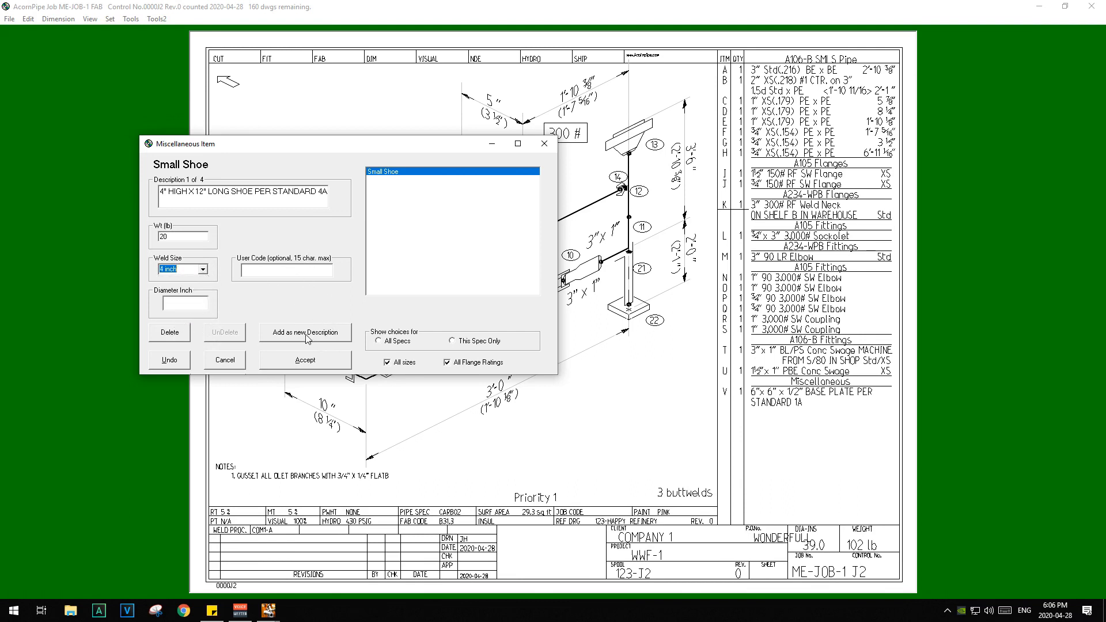
pyautogui.click(316, 362)
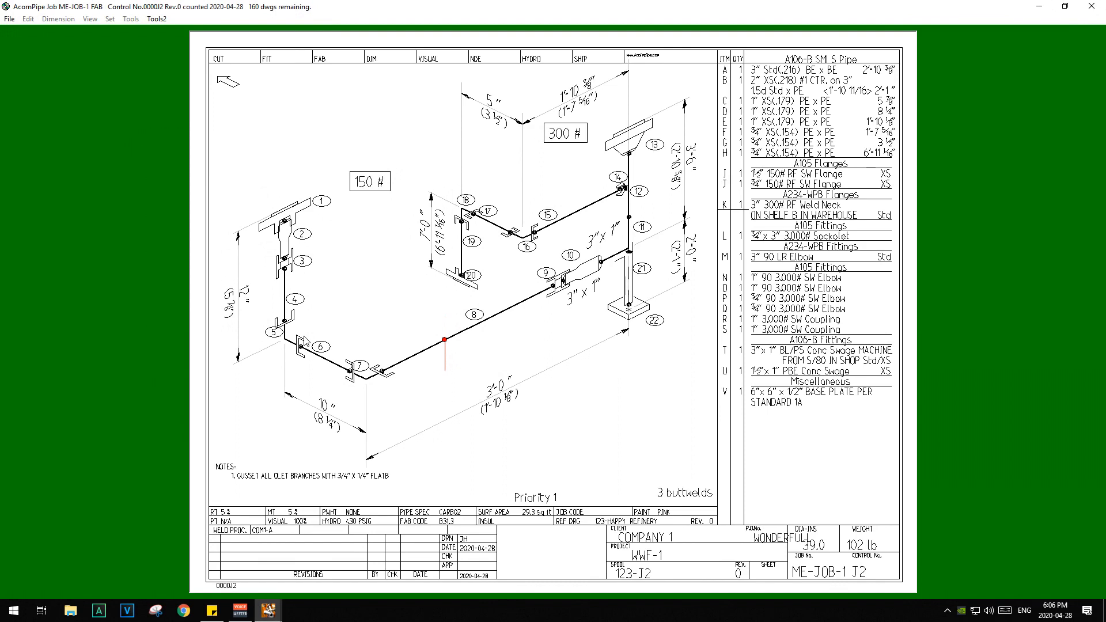
pyautogui.press('Return')
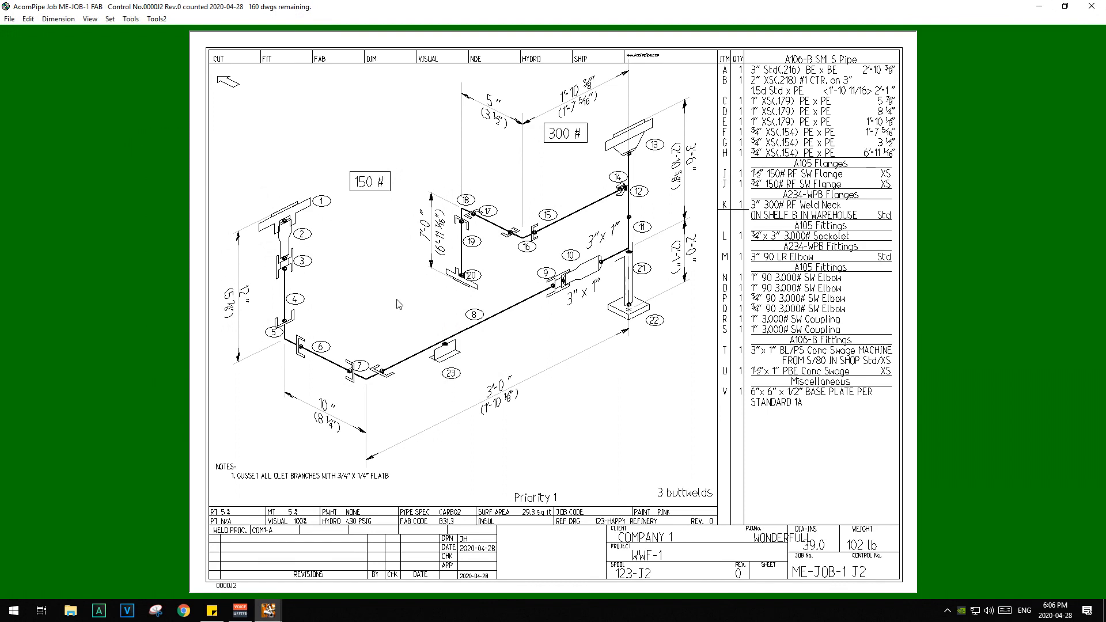
# Add a second small shoe nearer the coupling, saved as new description 3.5" HIGH X 12" LONG SHOE PER STANDARD 4A, and resave the drawing.
pyautogui.rightClick(505, 314)
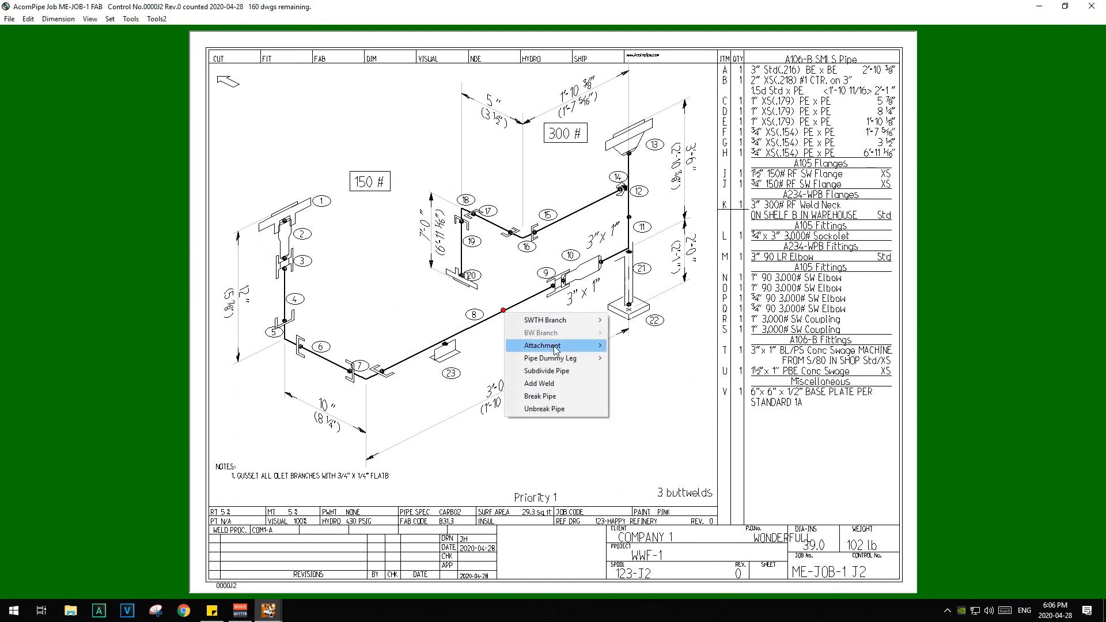
pyautogui.moveTo(561, 349)
pyautogui.click(636, 359)
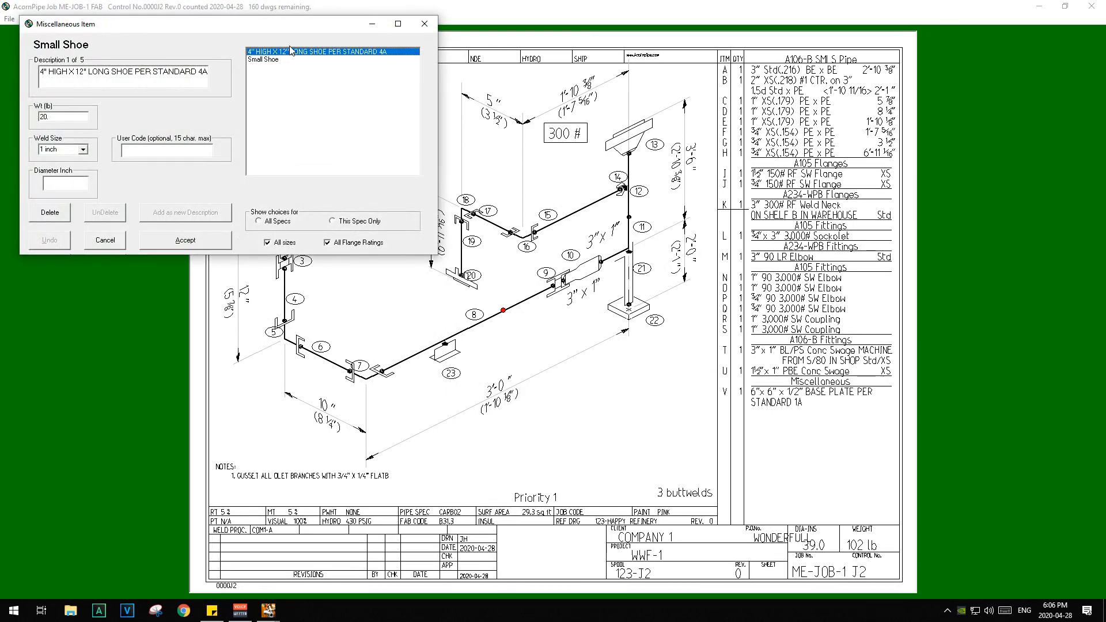
pyautogui.click(43, 72)
pyautogui.press('BackSpace')
pyautogui.write('3.5')
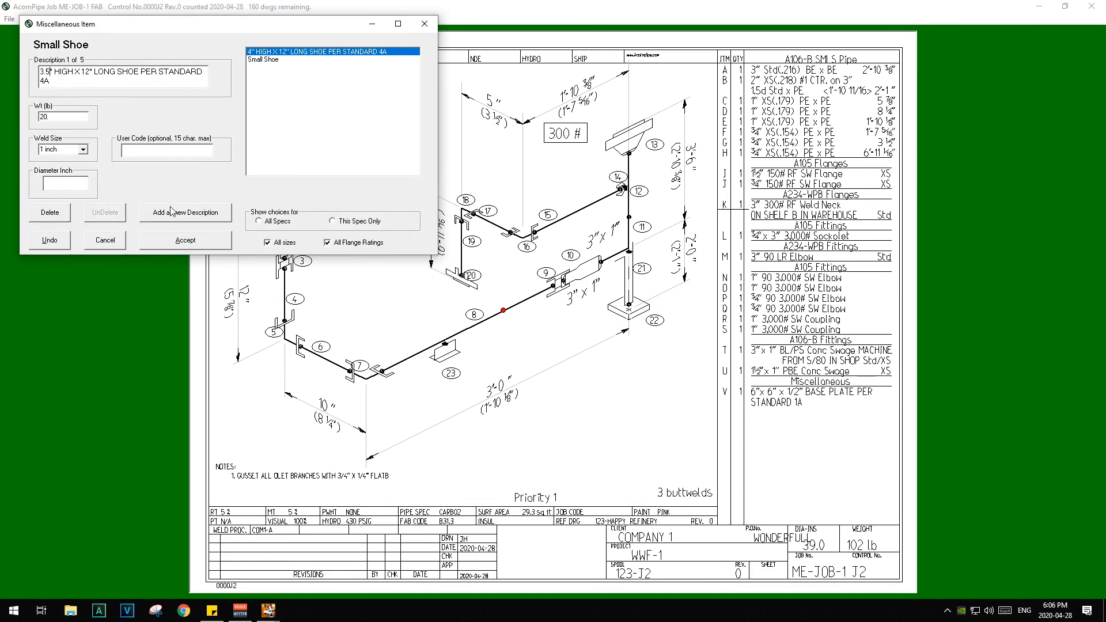
pyautogui.click(188, 217)
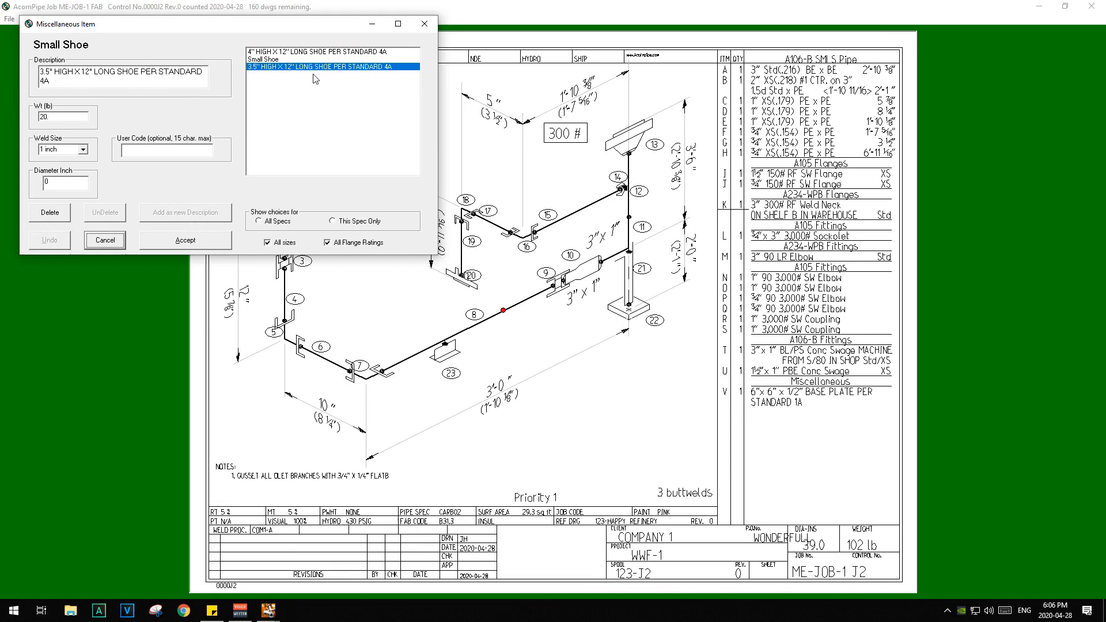
pyautogui.click(183, 243)
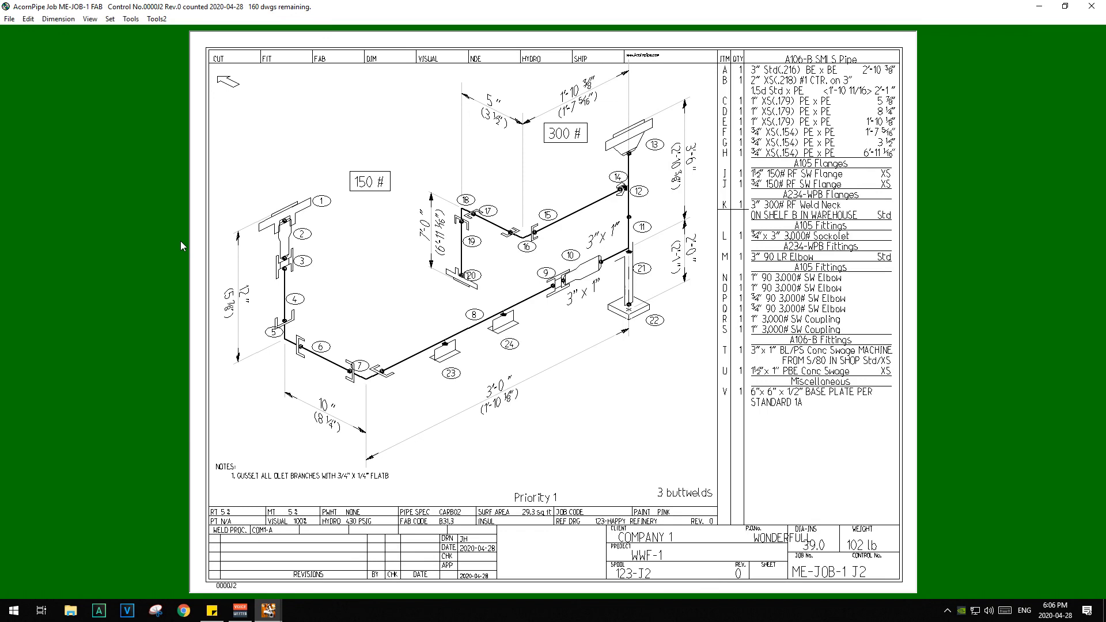
pyautogui.click(10, 19)
pyautogui.click(69, 57)
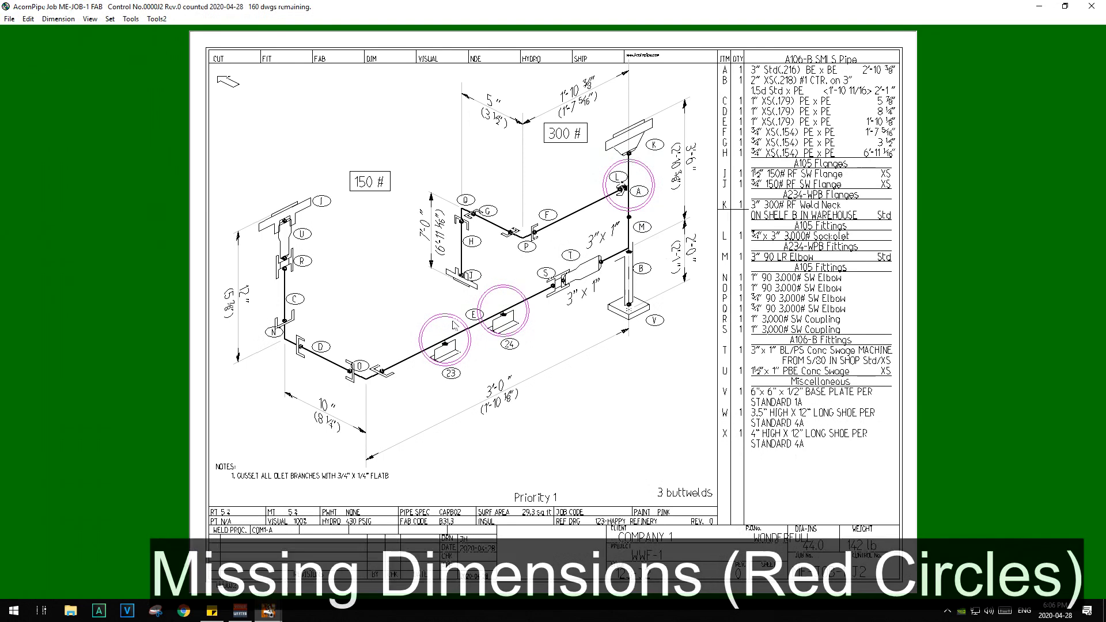
# Add a miscellaneous dimension of 10 inches from the lower 1 inch elbow corner to the first shoe, placed below the pipe.
pyautogui.click(59, 21)
pyautogui.click(80, 57)
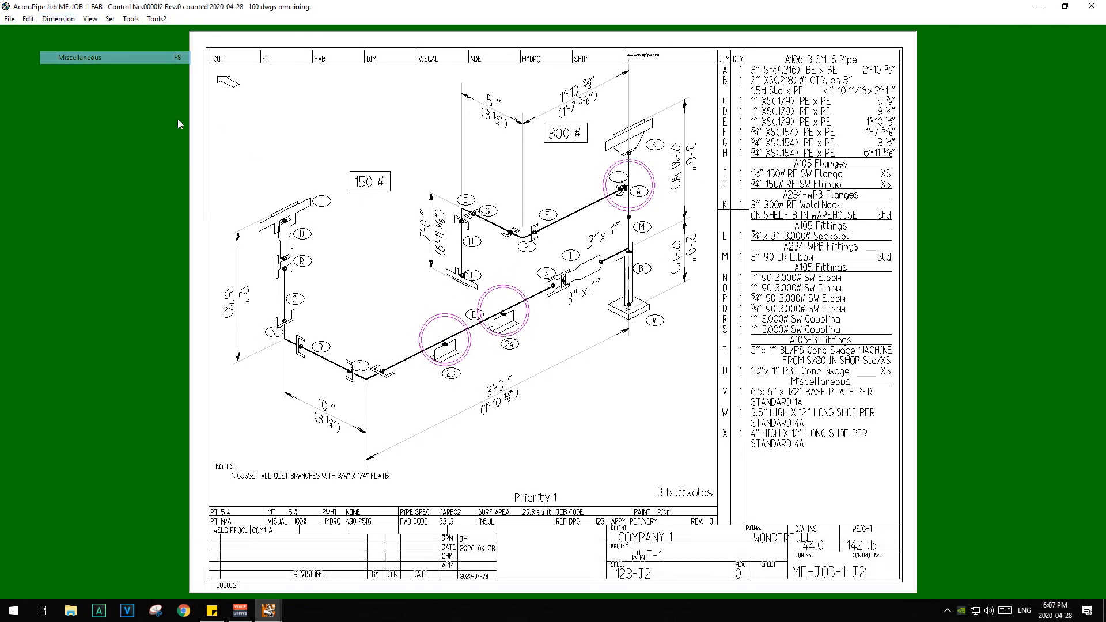
pyautogui.click(366, 380)
pyautogui.click(445, 344)
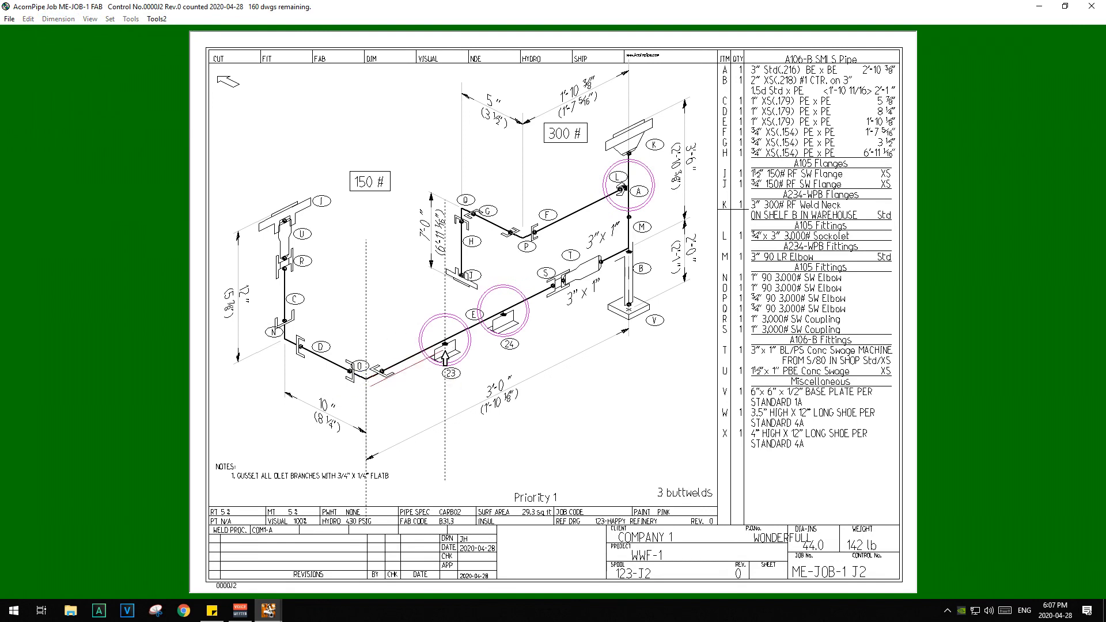
pyautogui.click(448, 401)
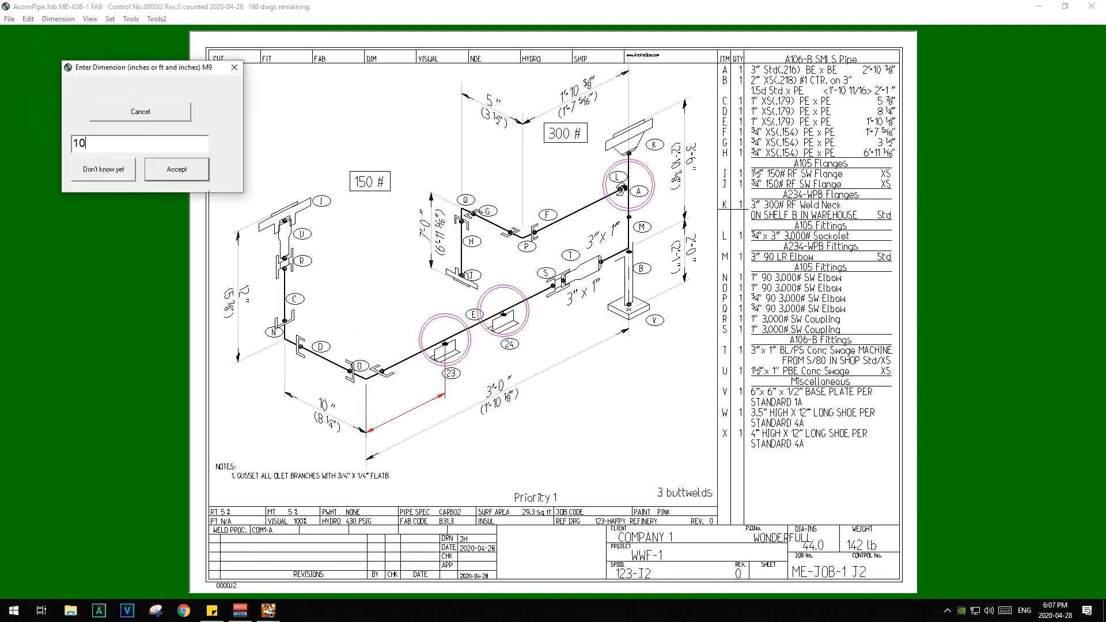
pyautogui.press('Return')
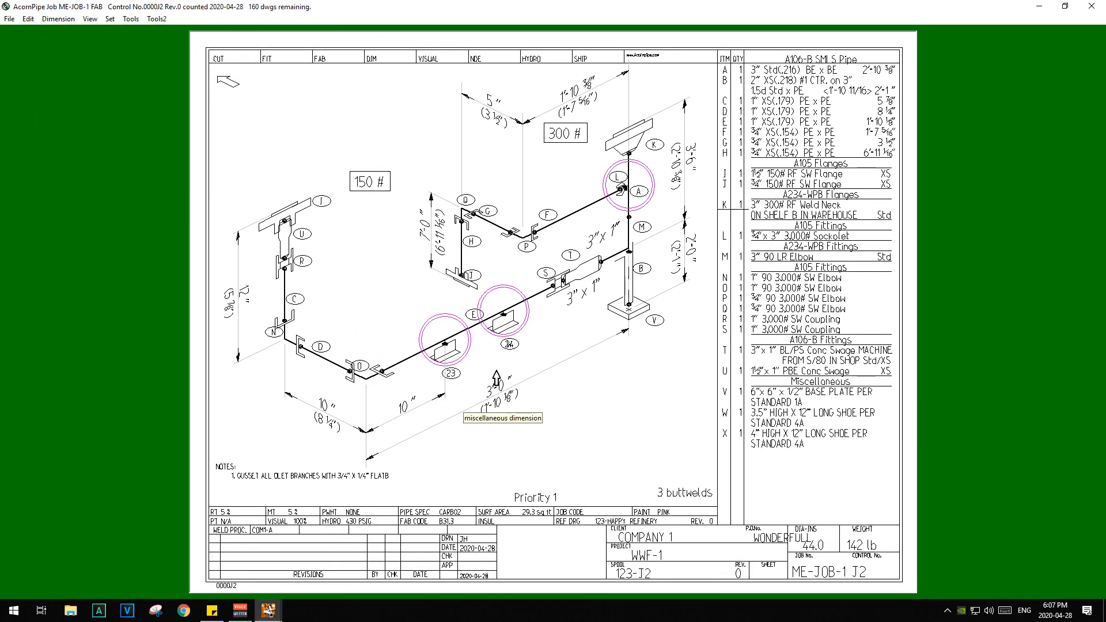
# Dimension the distance between the two shoes as 12 inches, in line with the first shoe's dimension.
pyautogui.click(445, 345)
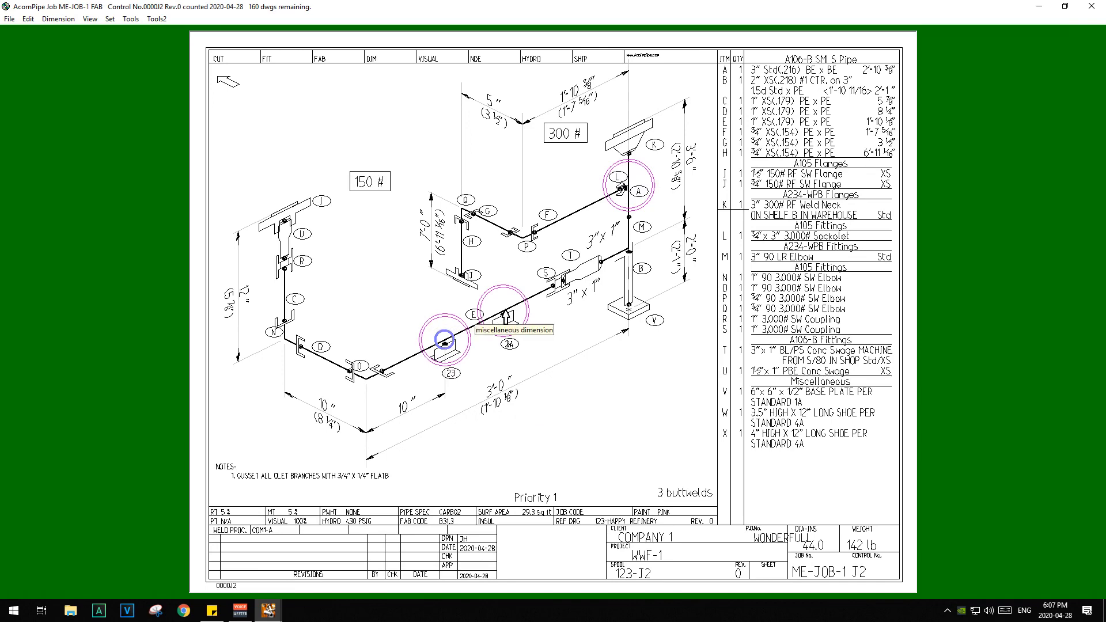
pyautogui.click(504, 314)
pyautogui.click(508, 370)
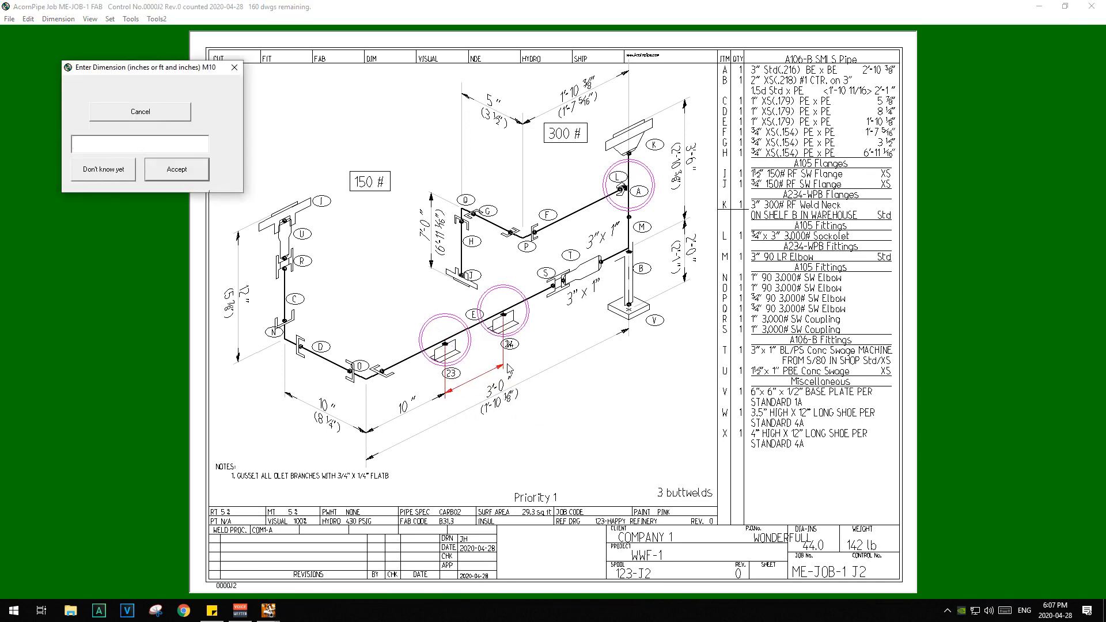
pyautogui.click(190, 169)
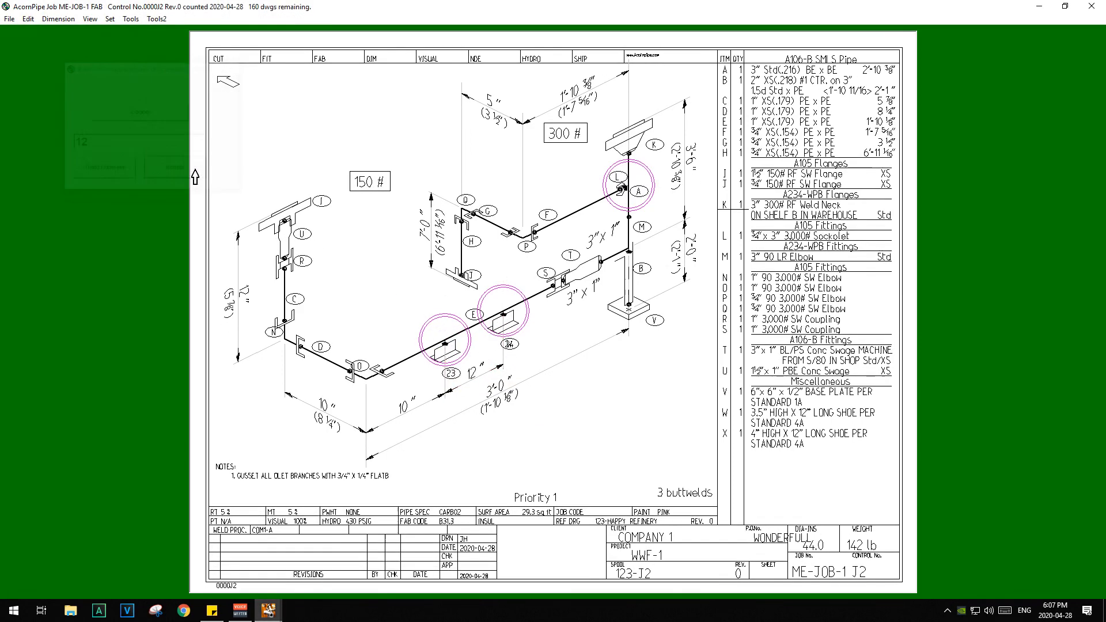
# Dimension the second shoe to the 3 inch elbow's centre as 1'-2", in line with the other shoe dimensions.
pyautogui.click(503, 311)
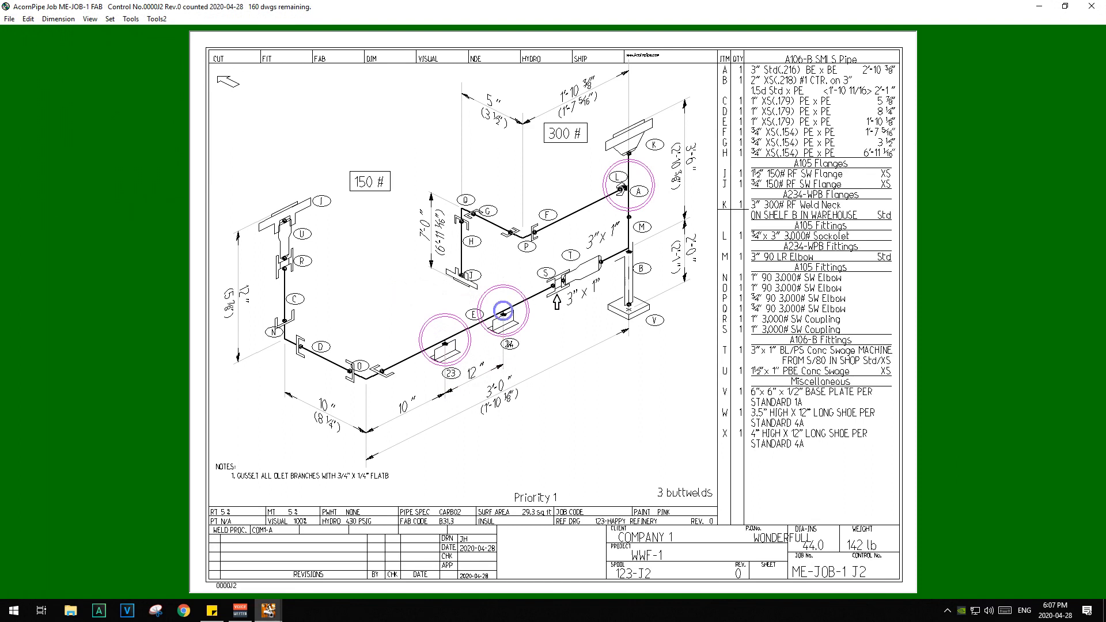
pyautogui.click(626, 251)
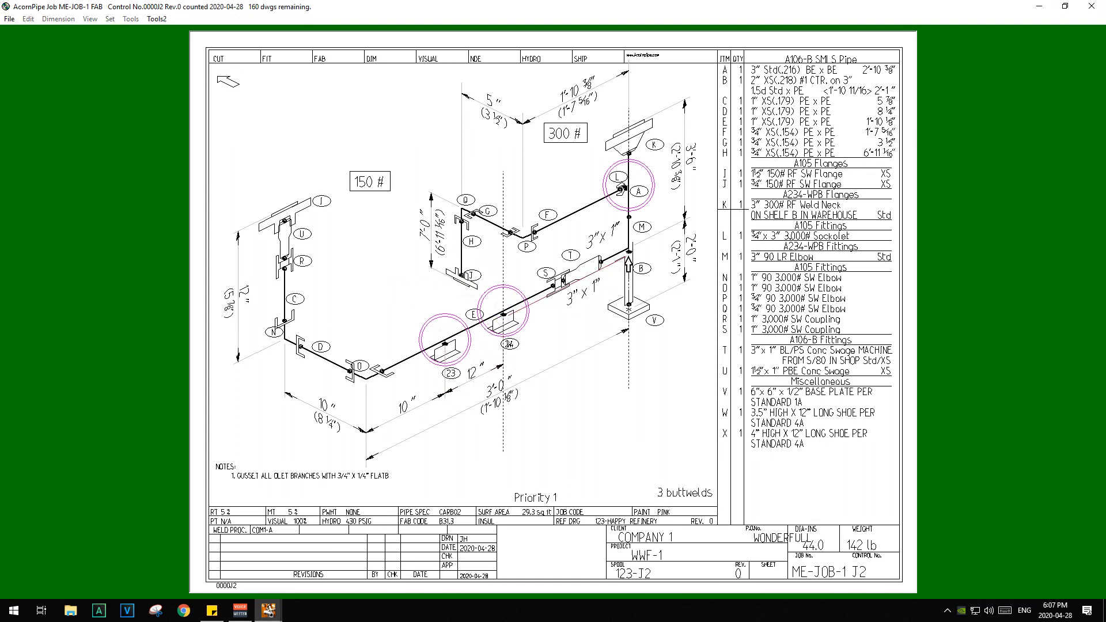
pyautogui.click(624, 298)
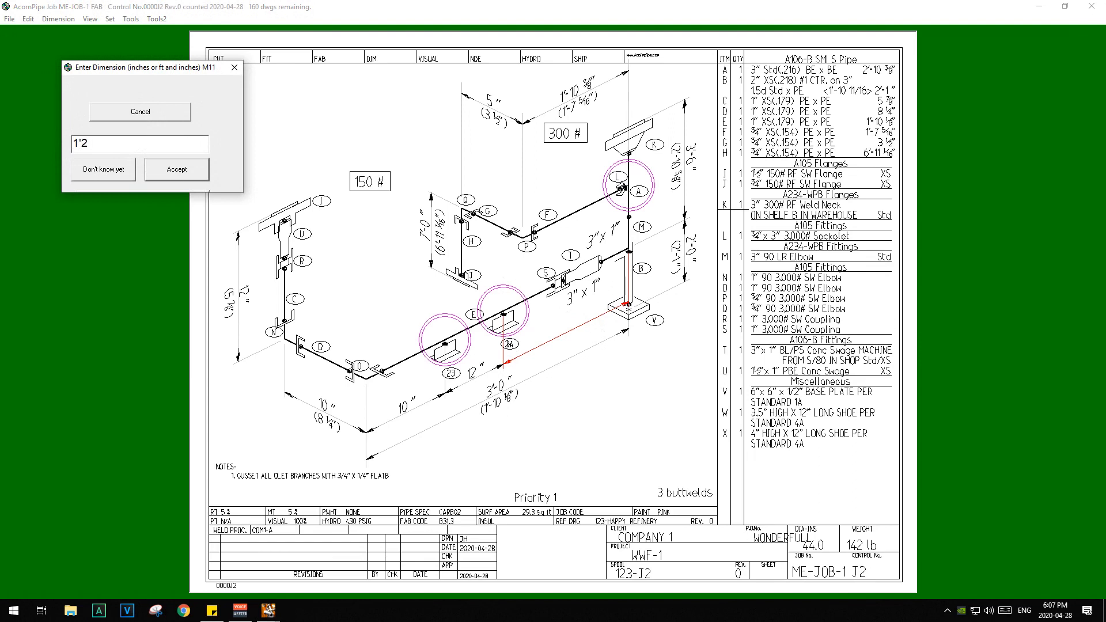
pyautogui.press('Return')
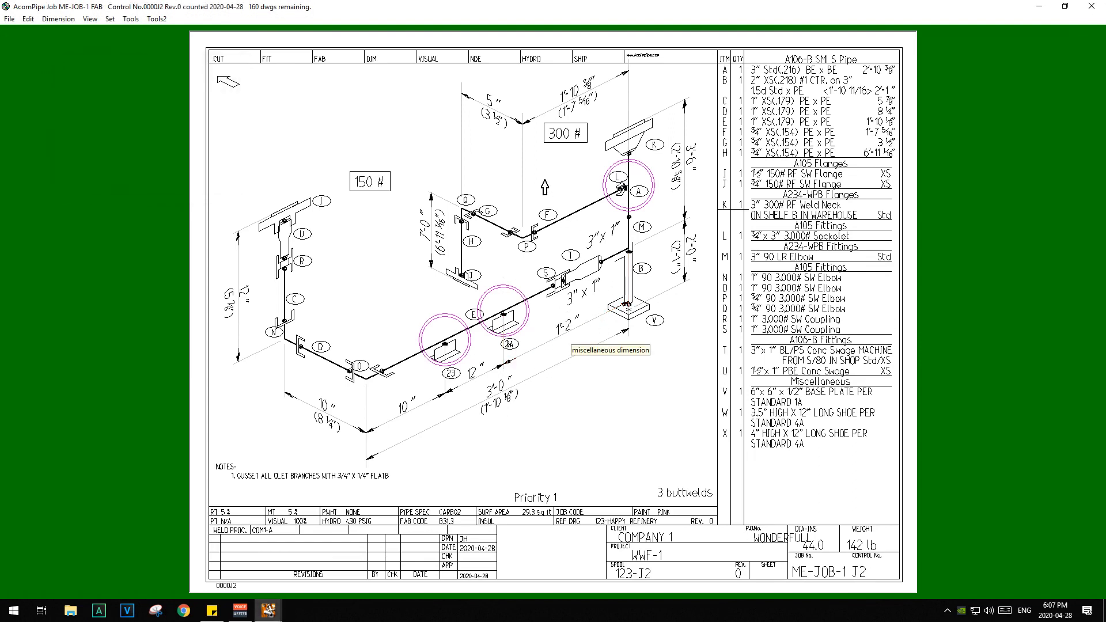
# Resave the drawing and move the 10" (8 1/4") dimension outward to meet the end of the overall 3'-0" dimension.
pyautogui.click(9, 18)
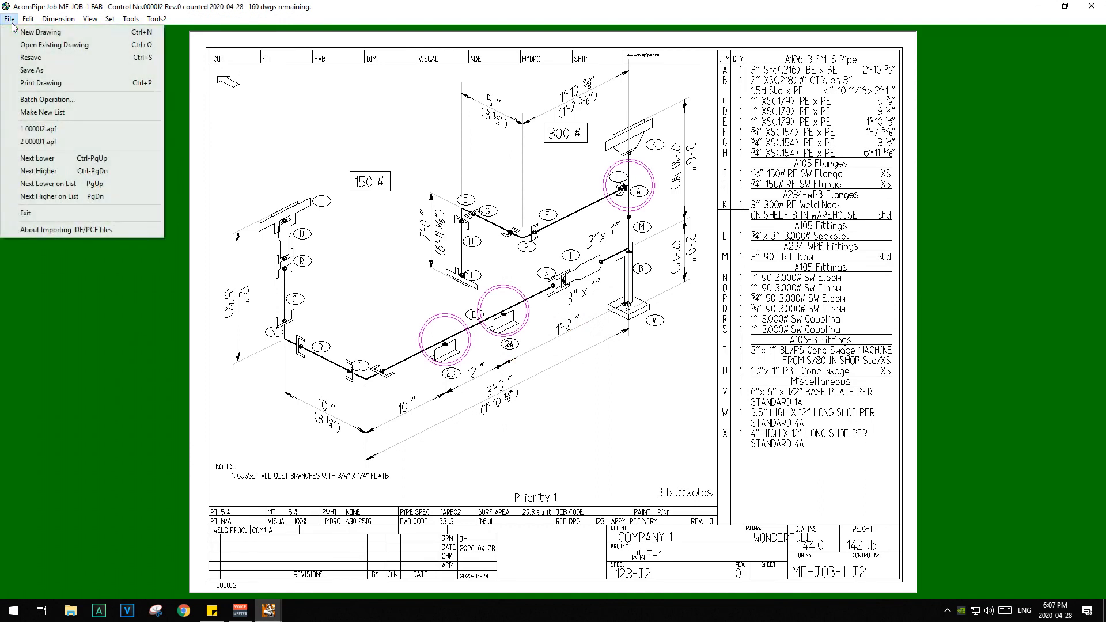
pyautogui.click(26, 58)
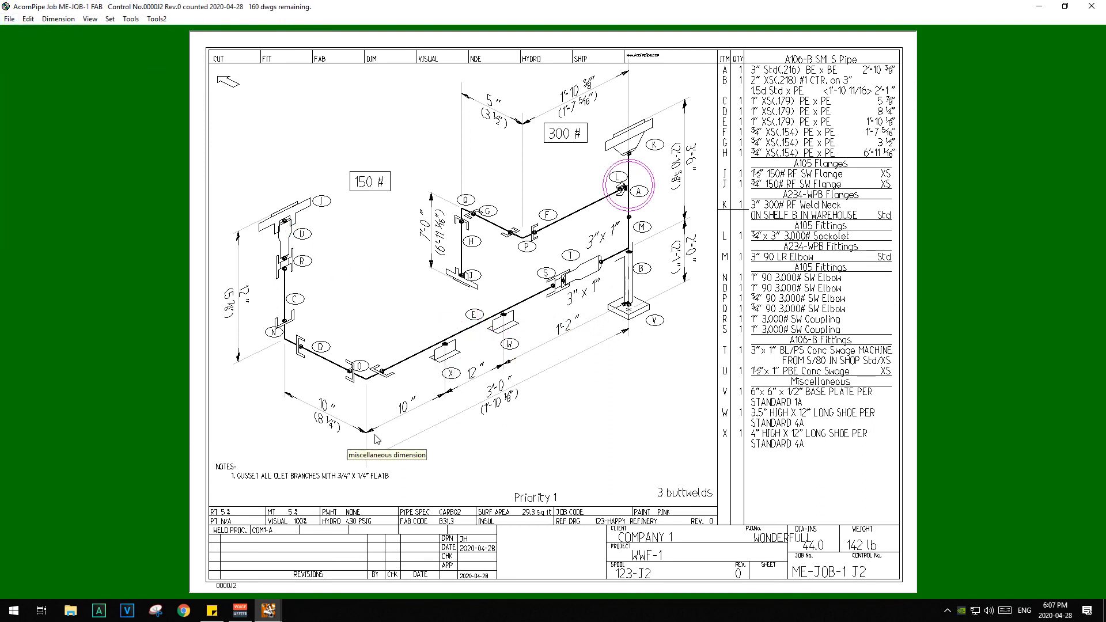
pyautogui.moveTo(361, 433); pyautogui.dragTo(406, 457)
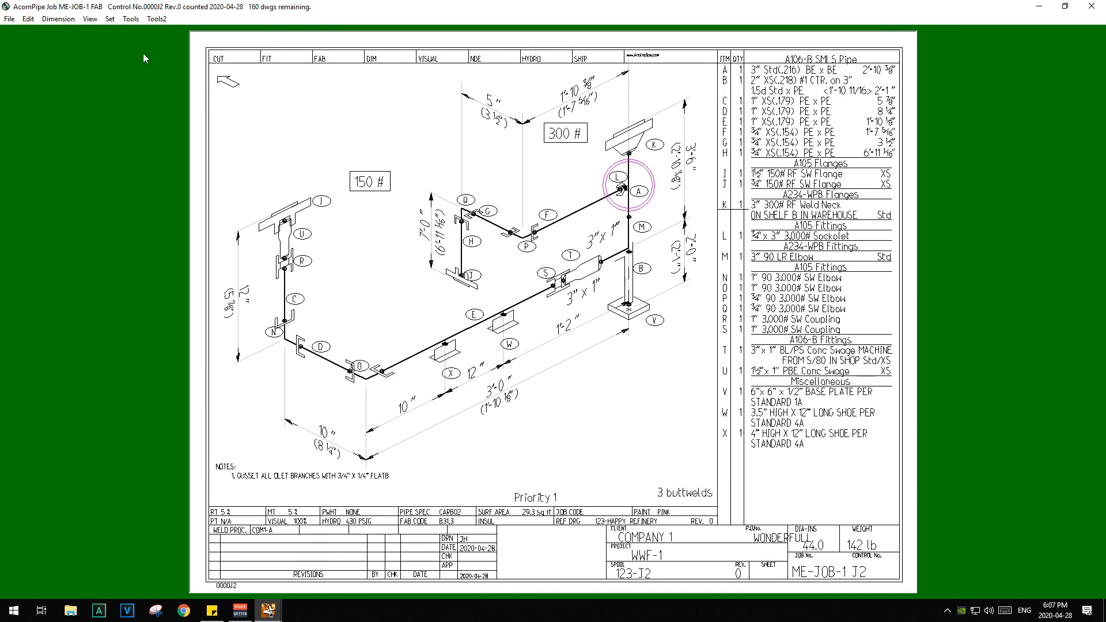
# Move item tags N, C, R, O, X, W, E, S, T and V clear of the piping, and resave the drawing.
pyautogui.click(130, 19)
pyautogui.click(170, 32)
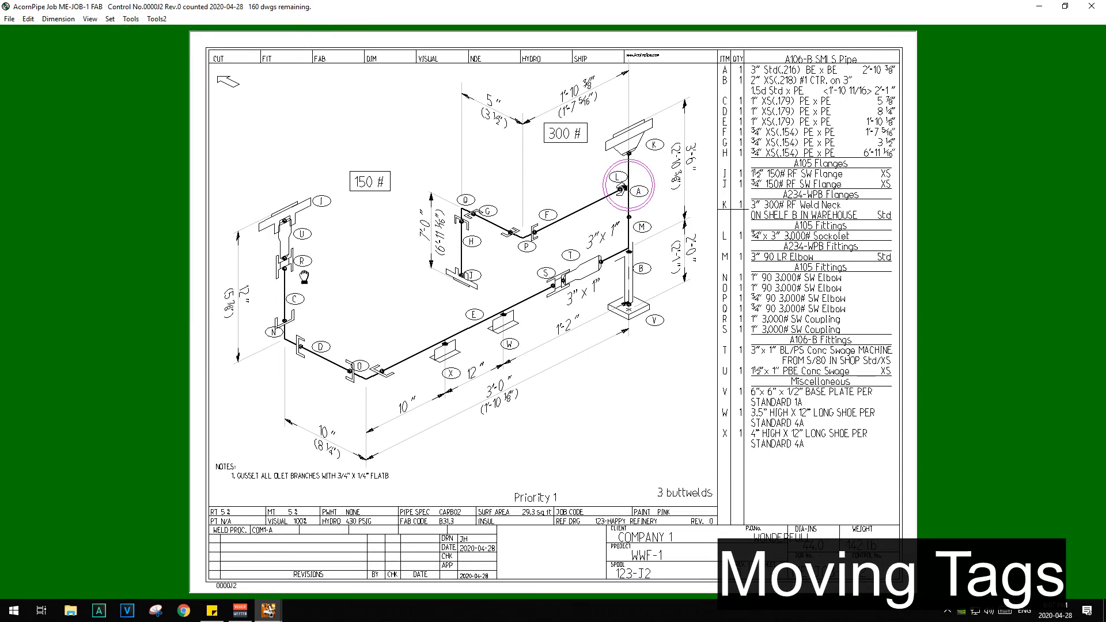
pyautogui.moveTo(274, 332); pyautogui.dragTo(309, 260)
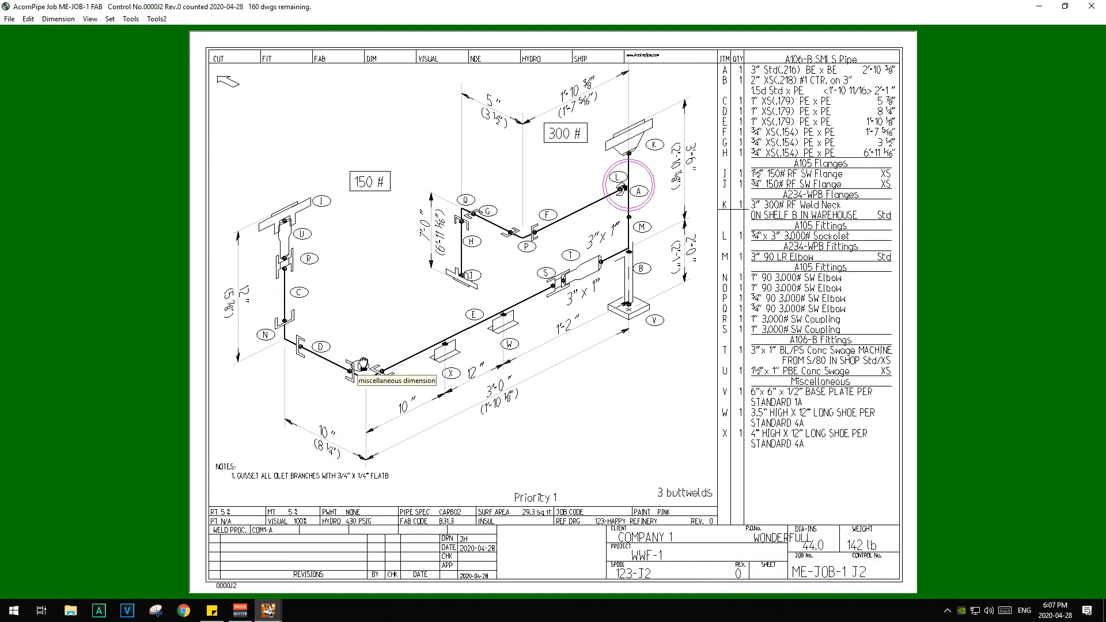
pyautogui.moveTo(360, 365); pyautogui.dragTo(366, 354)
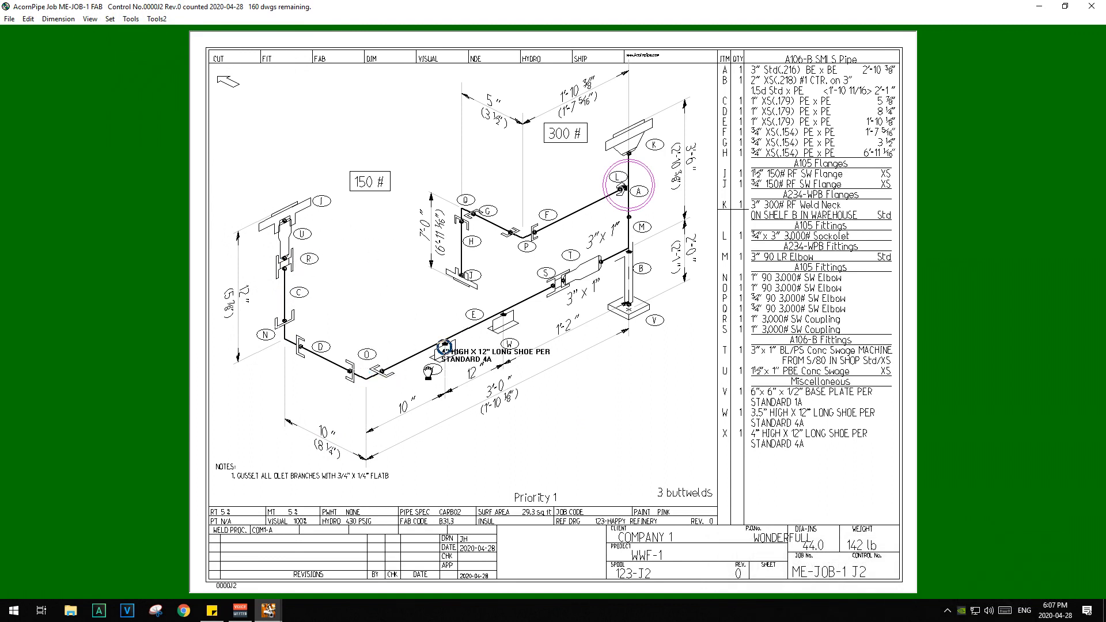
pyautogui.moveTo(505, 348); pyautogui.dragTo(465, 317)
pyautogui.moveTo(545, 274); pyautogui.dragTo(581, 257)
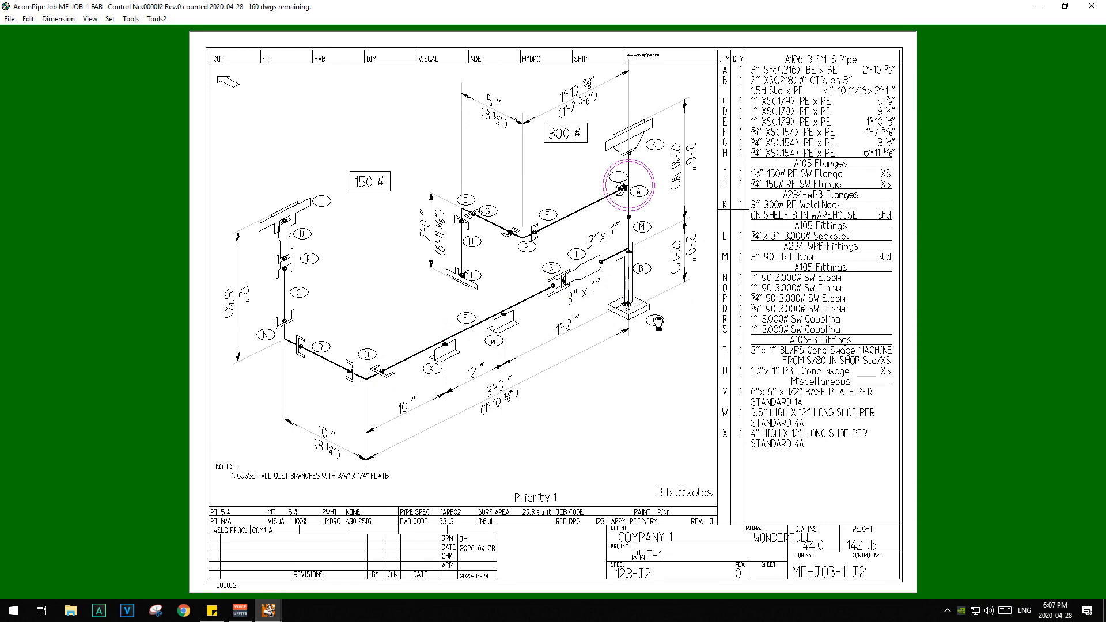
pyautogui.moveTo(654, 322); pyautogui.dragTo(663, 312)
pyautogui.click(65, 19)
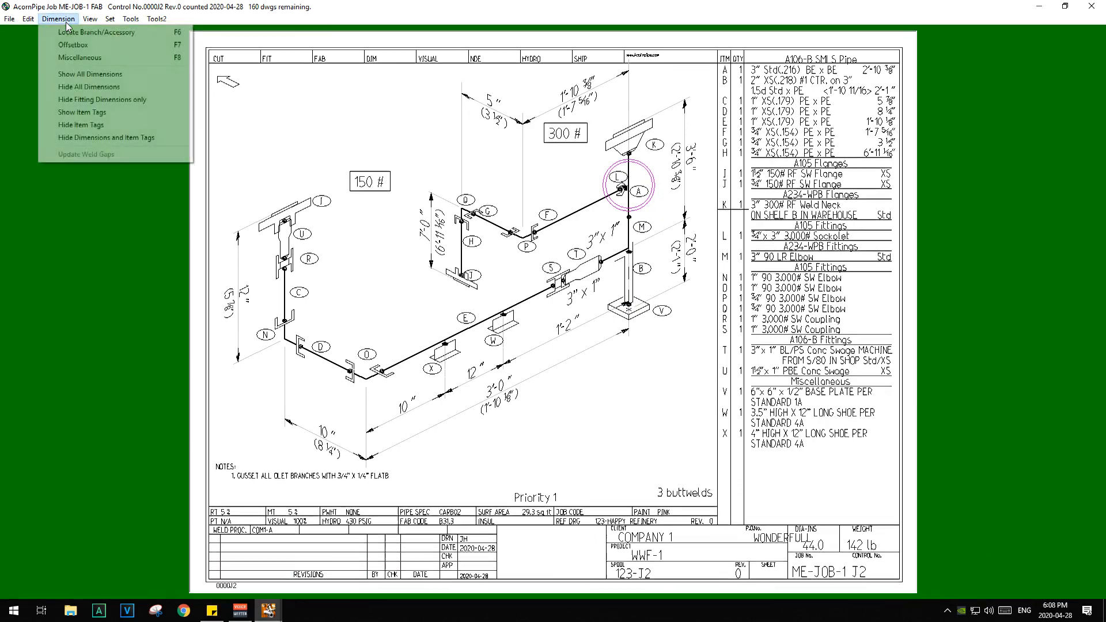
pyautogui.click(84, 57)
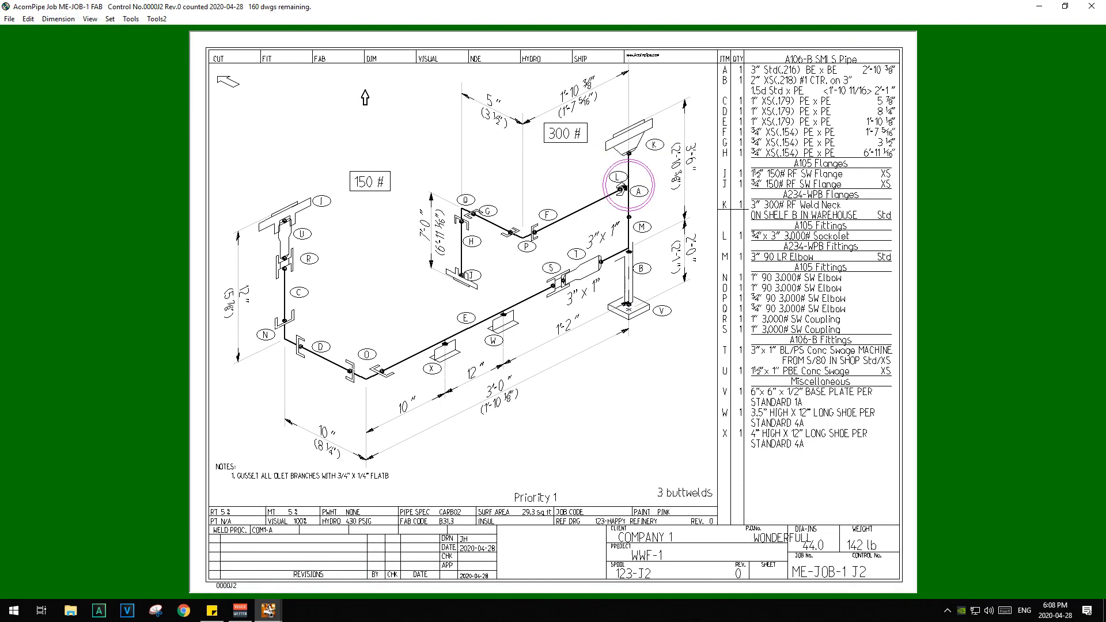
pyautogui.click(10, 21)
pyautogui.click(31, 58)
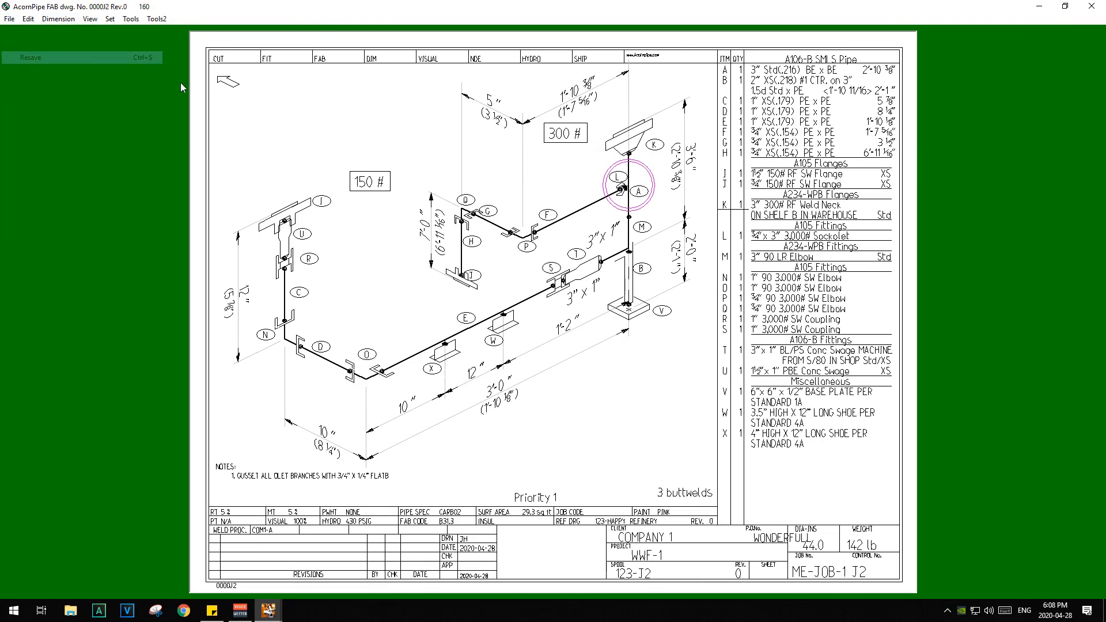
# Add a 12 inch miscellaneous dimension between the 300# flange face and the sockolet, with its extension lines parallel to branch pipe F.
pyautogui.click(58, 19)
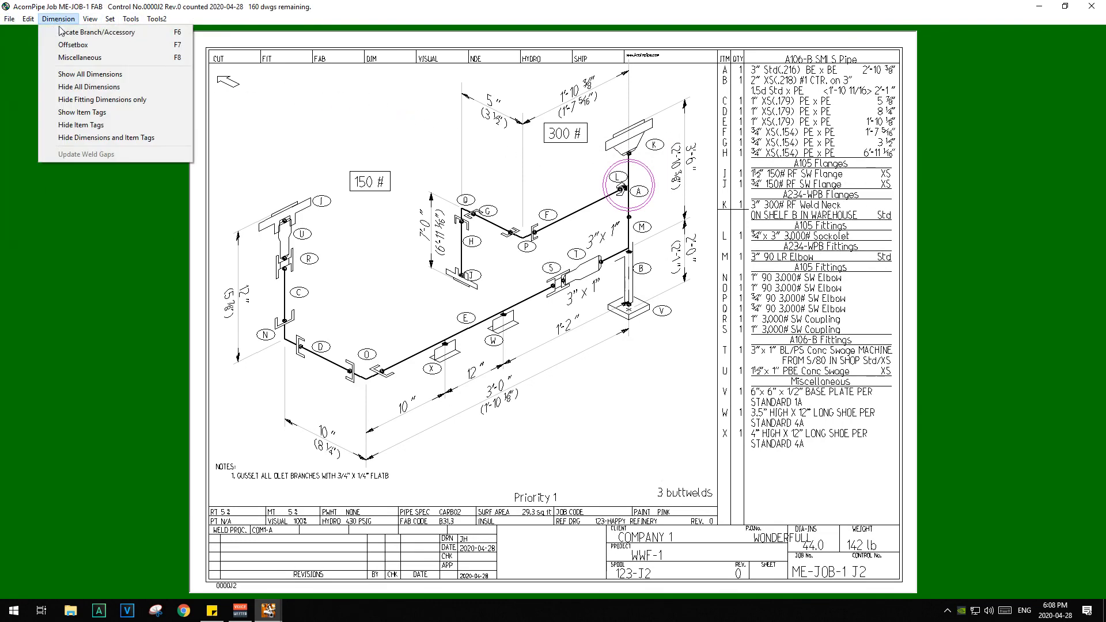
pyautogui.click(95, 61)
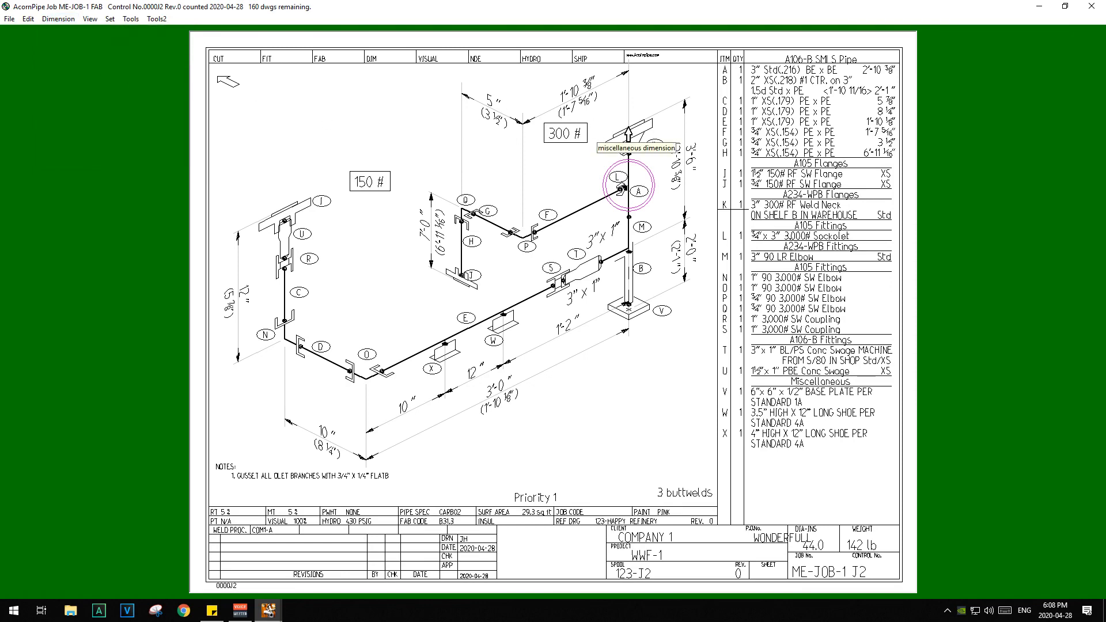
pyautogui.click(628, 126)
pyautogui.click(626, 191)
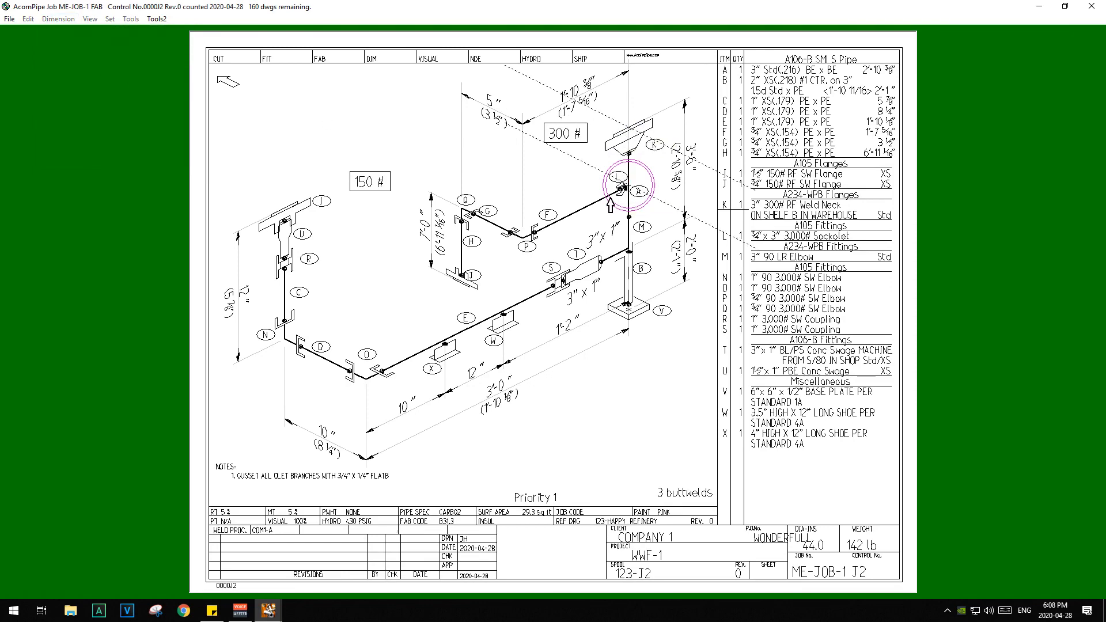
pyautogui.rightClick(563, 213)
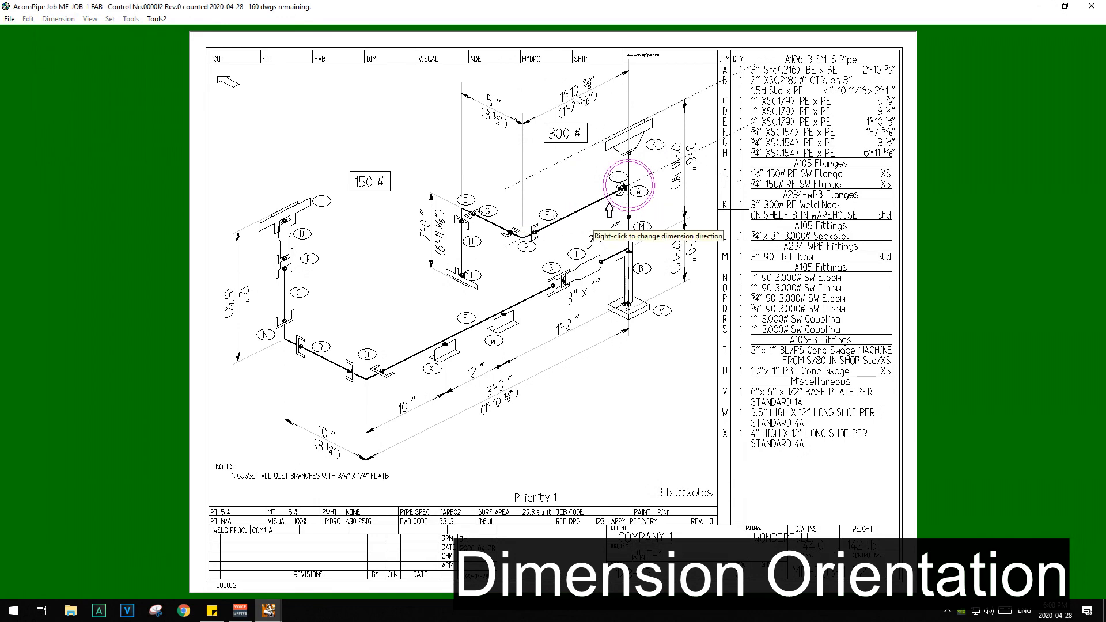
pyautogui.rightClick(586, 207)
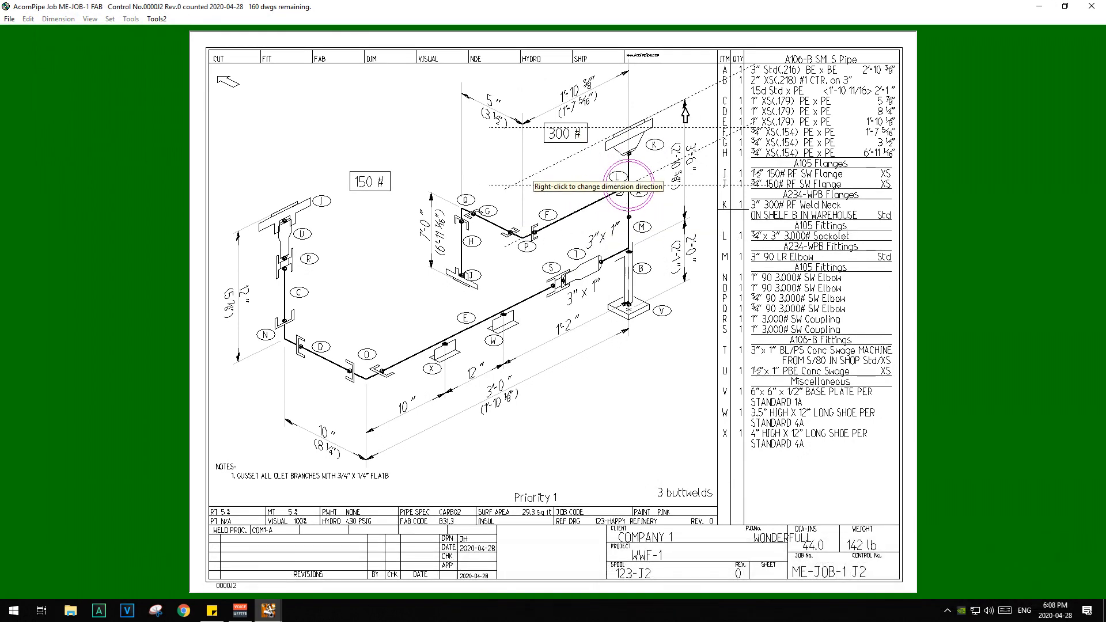
pyautogui.rightClick(622, 187)
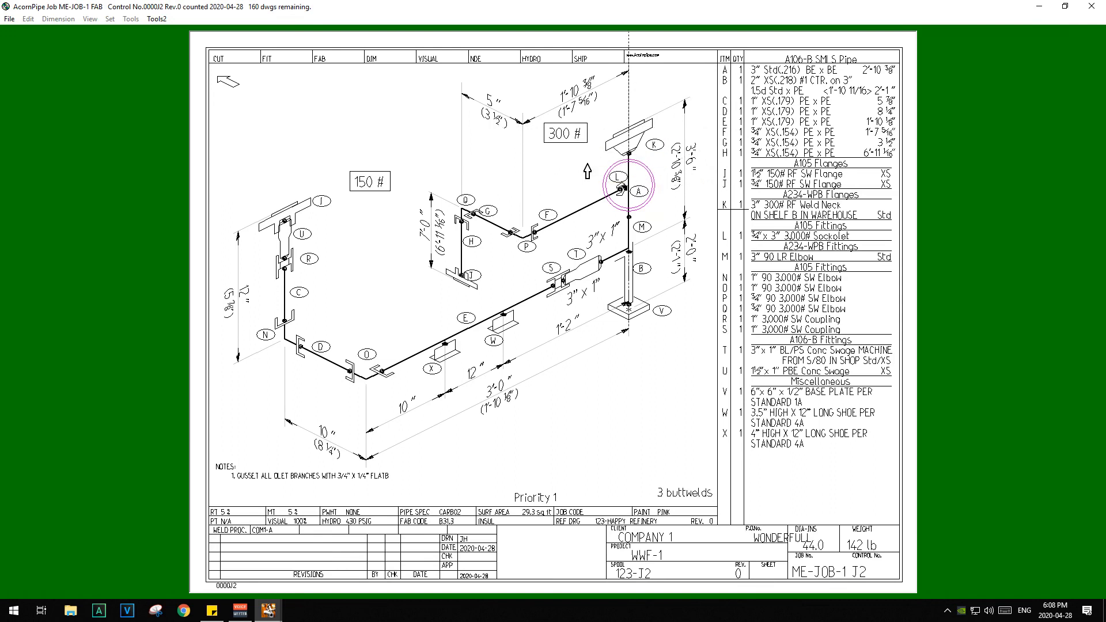
pyautogui.rightClick(586, 166)
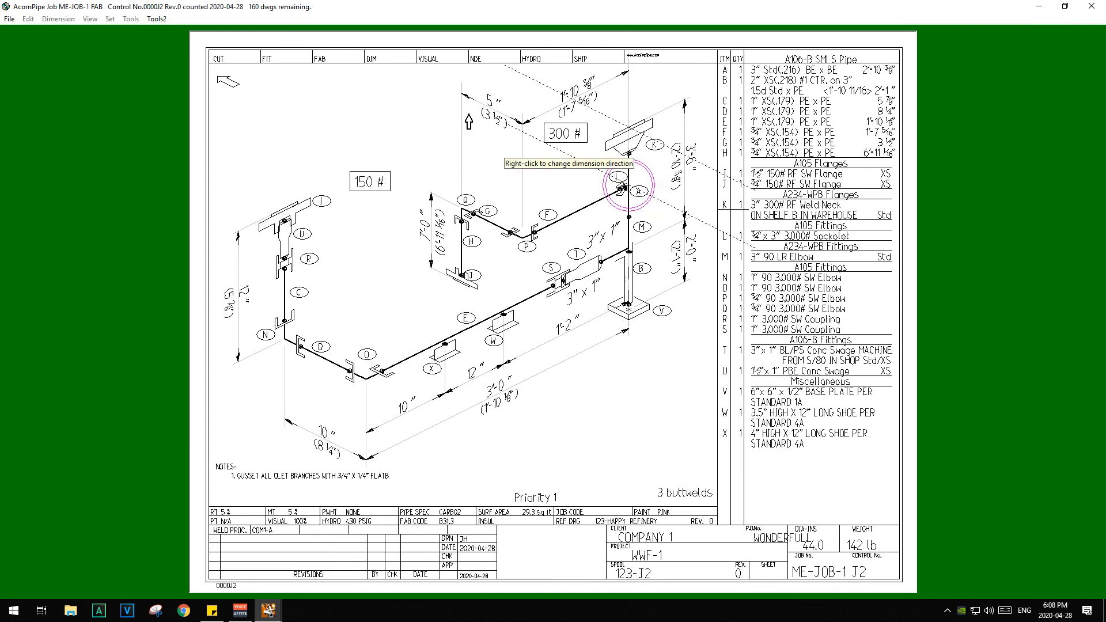
pyautogui.rightClick(546, 187)
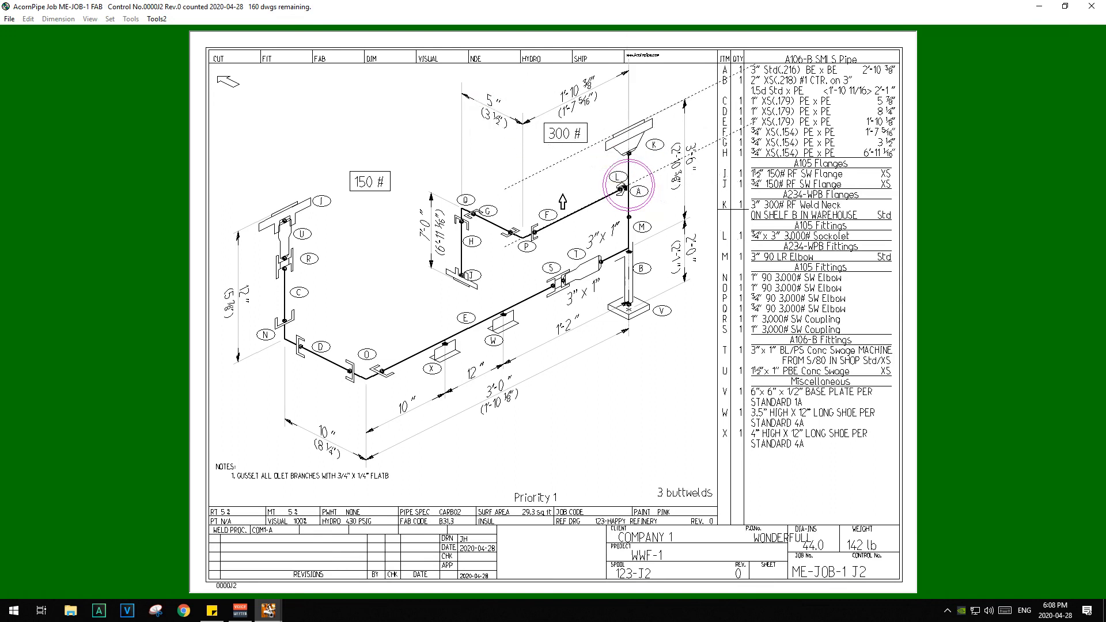
pyautogui.rightClick(377, 304)
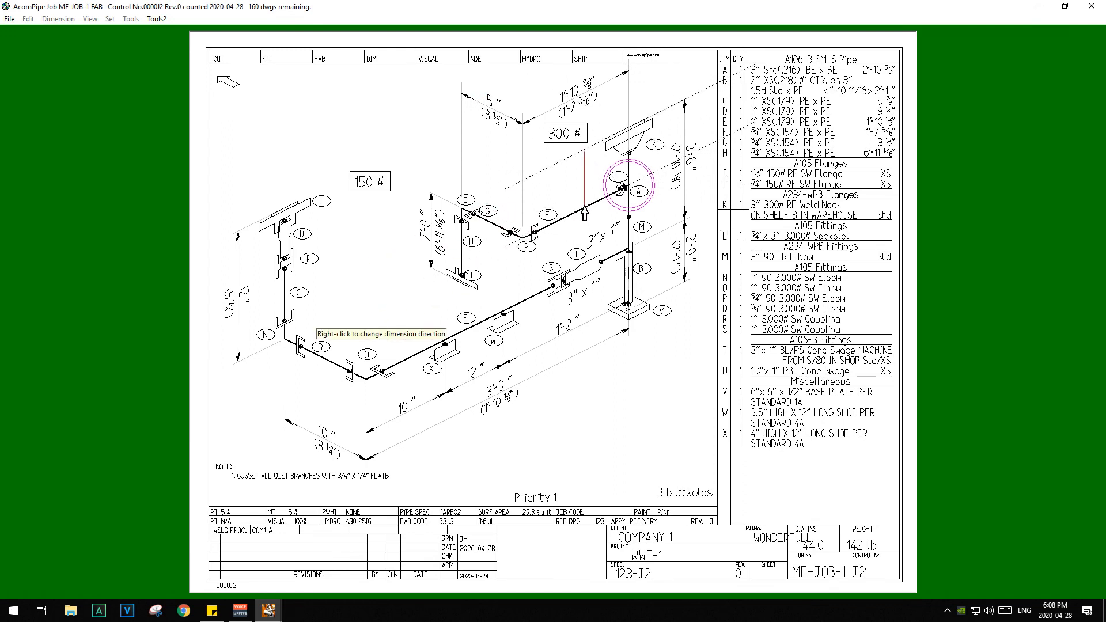
pyautogui.click(589, 211)
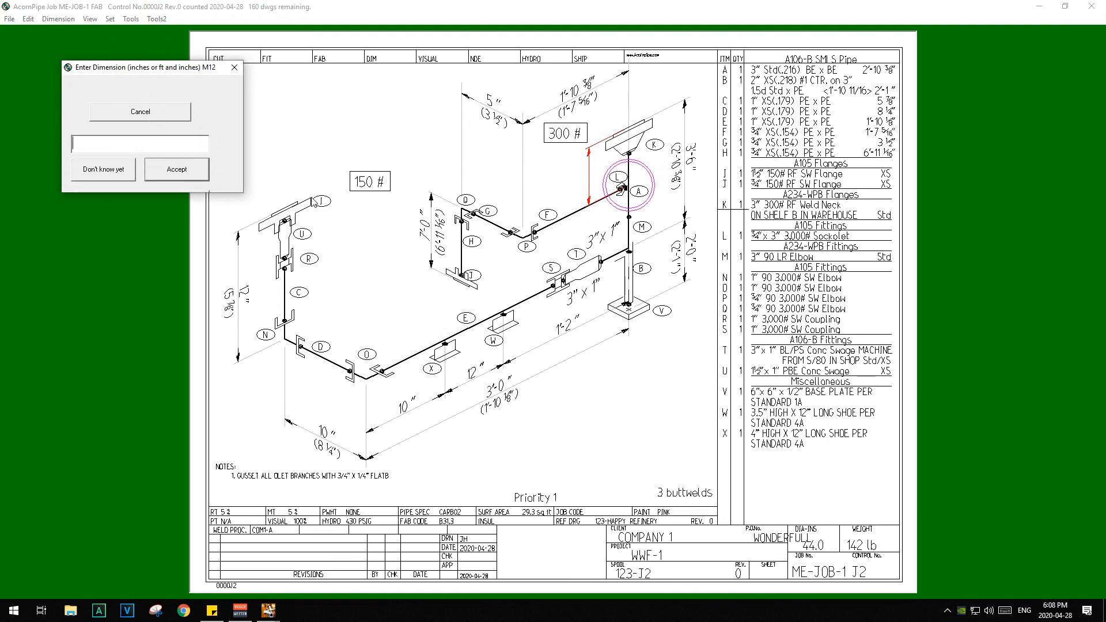
pyautogui.click(178, 171)
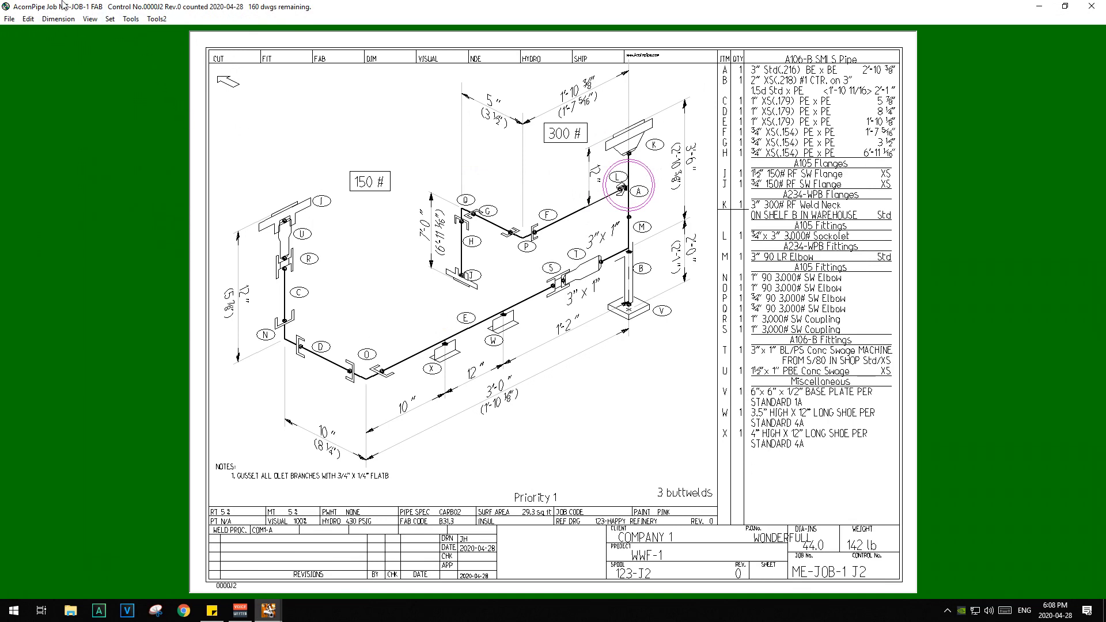
# Resave the drawing and reset its item labels.
pyautogui.click(9, 18)
pyautogui.click(101, 60)
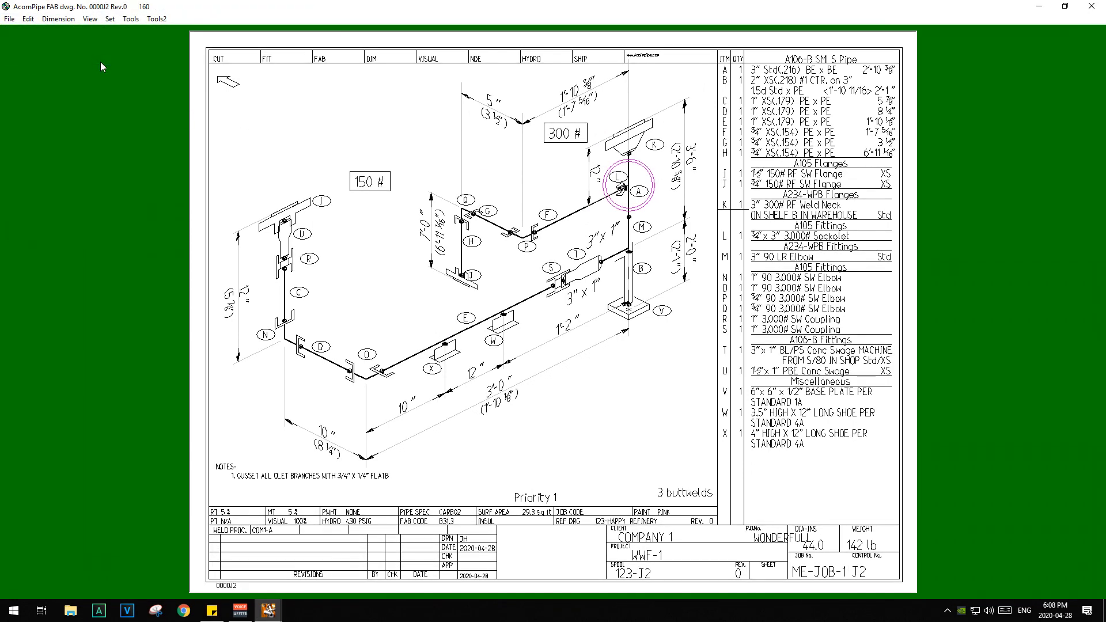
pyautogui.click(28, 18)
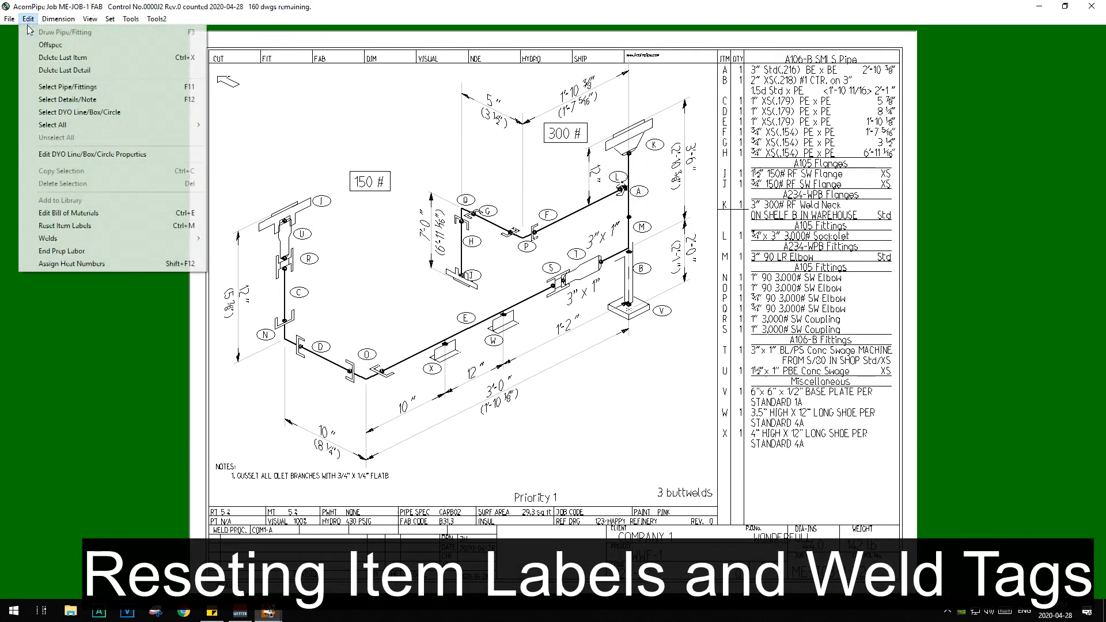
pyautogui.click(105, 225)
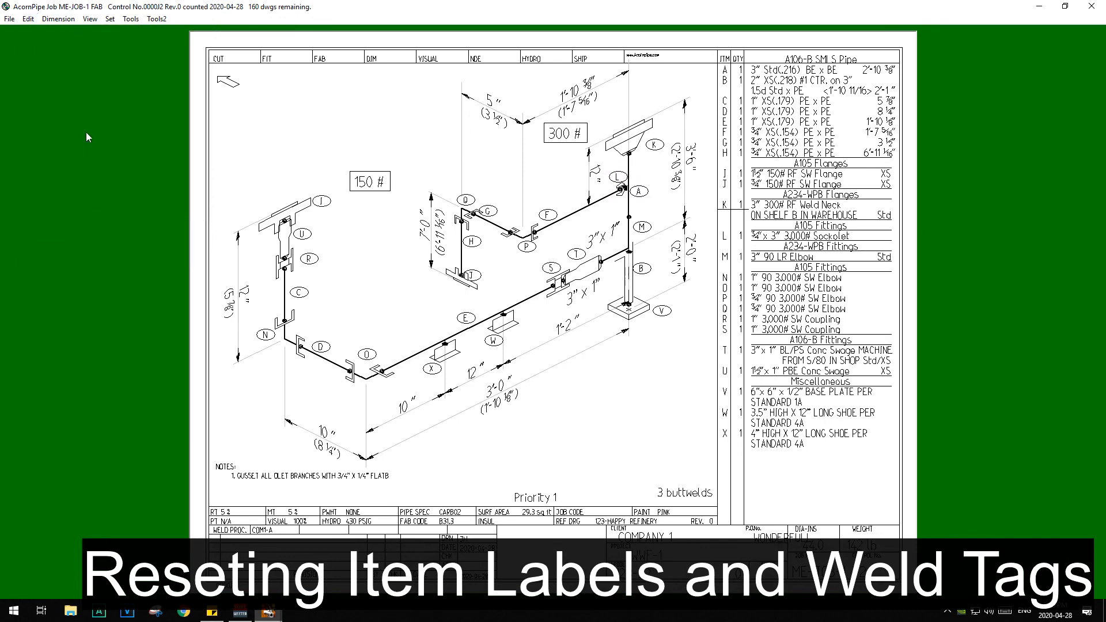
# View the drawing's editable weld tag list and close it without changes.
pyautogui.click(28, 19)
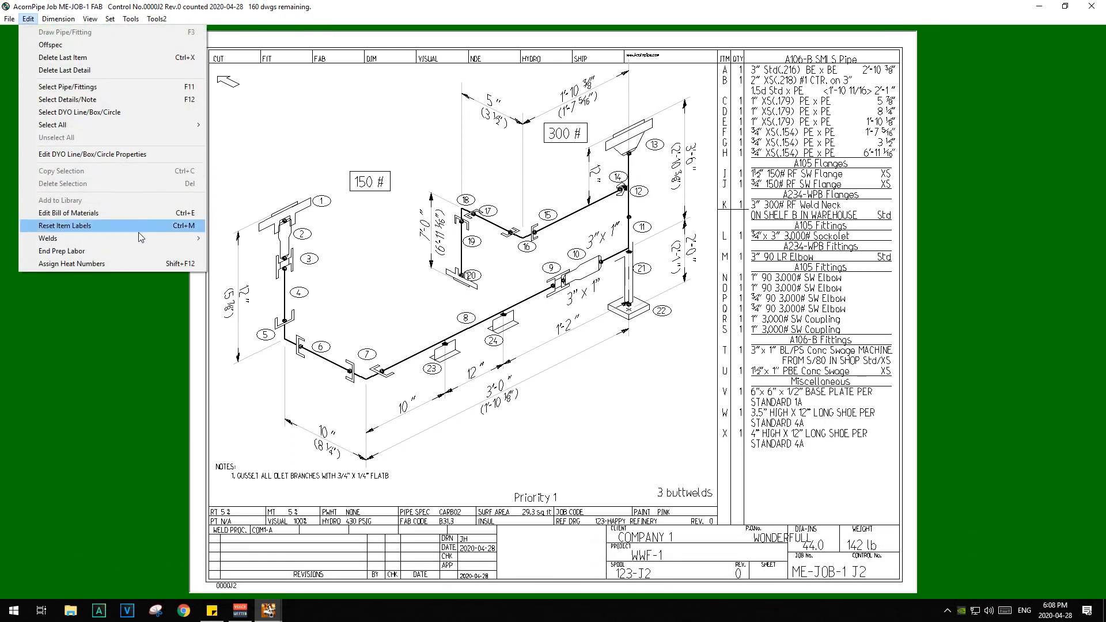
pyautogui.moveTo(140, 236)
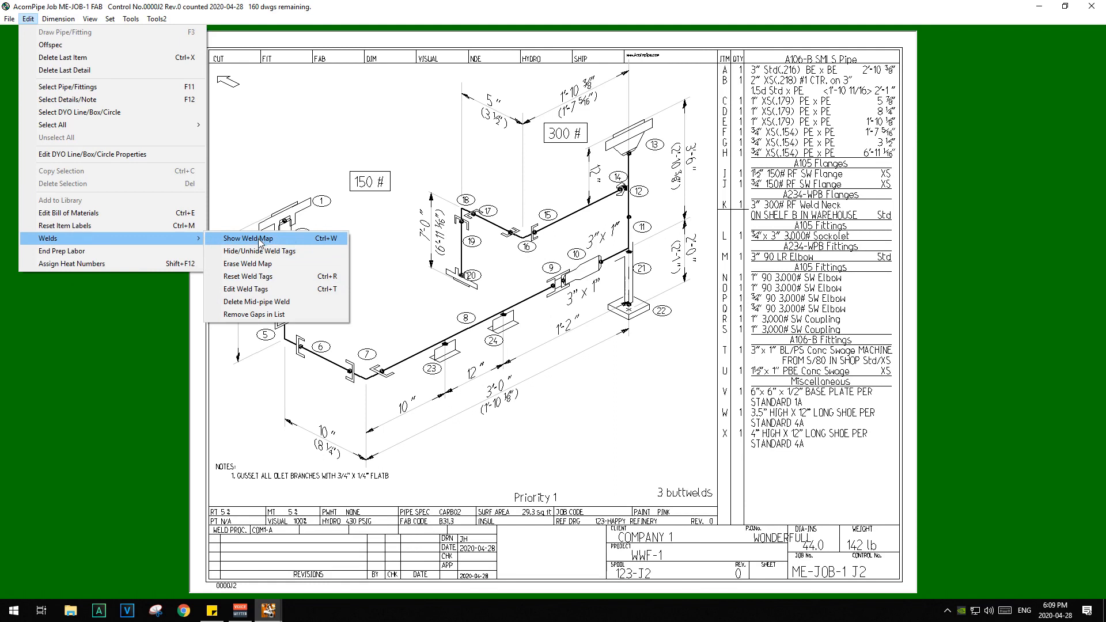
pyautogui.click(268, 289)
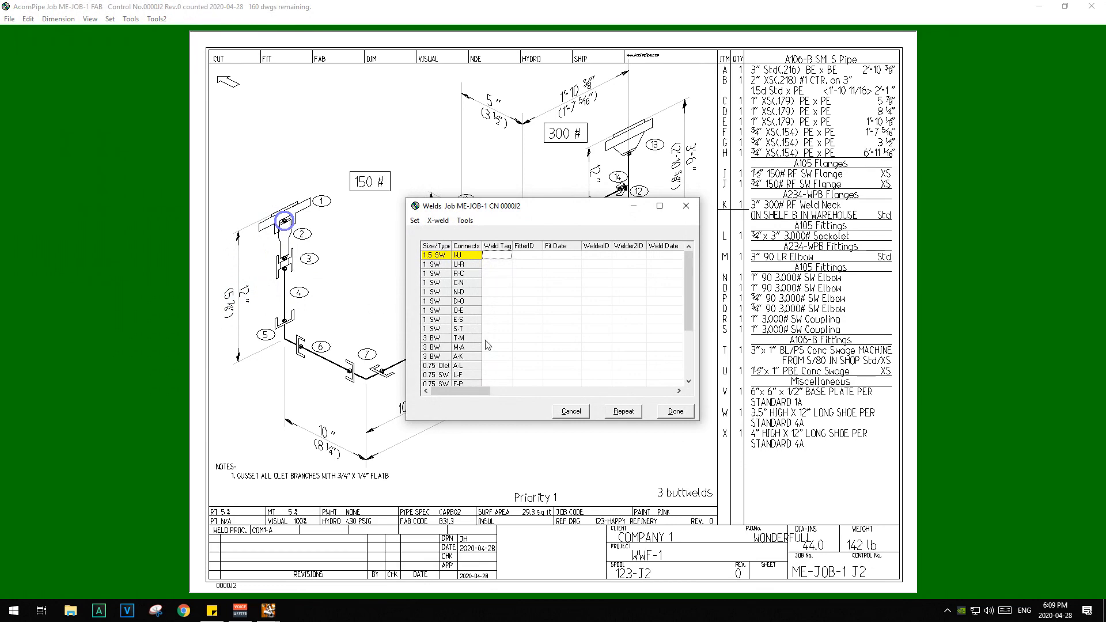
pyautogui.click(676, 411)
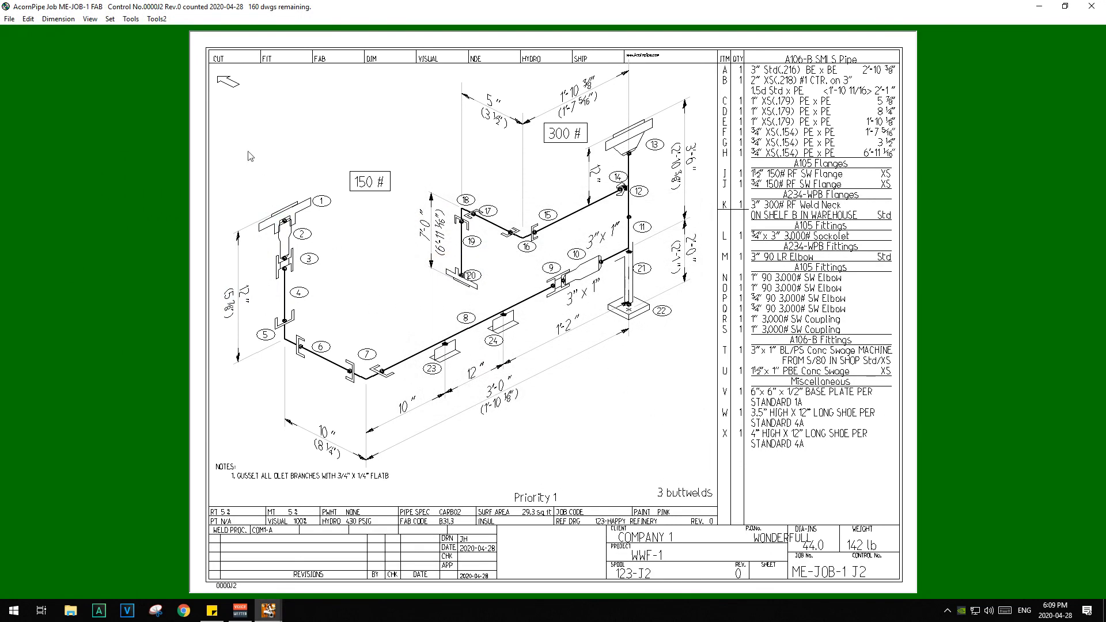
# Reset the weld tags on the drawing and accept the reset.
pyautogui.click(30, 19)
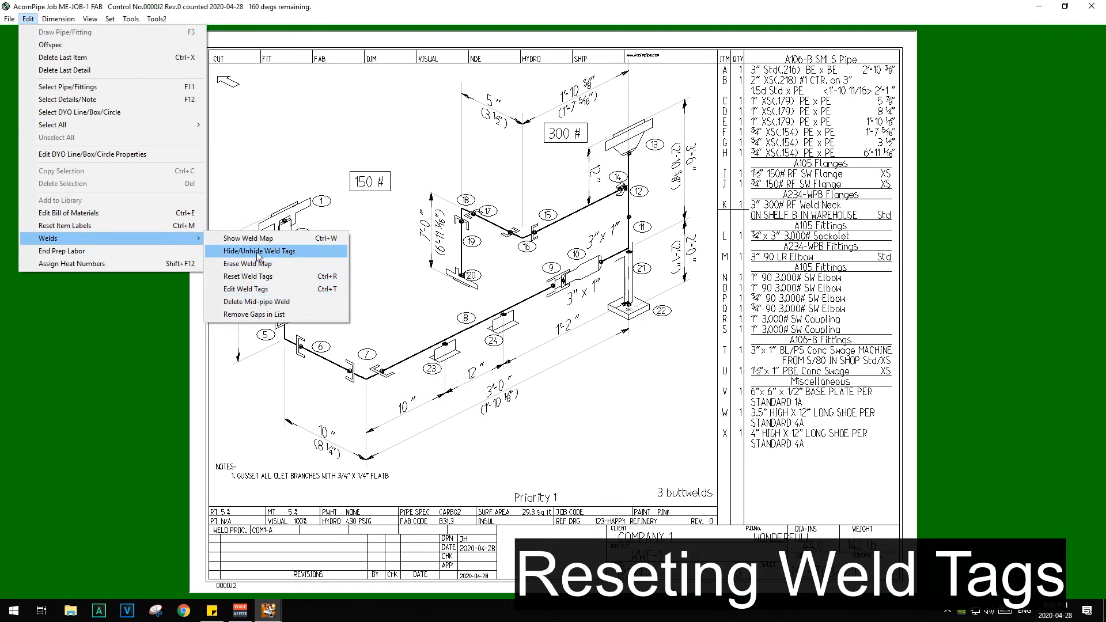
pyautogui.click(262, 276)
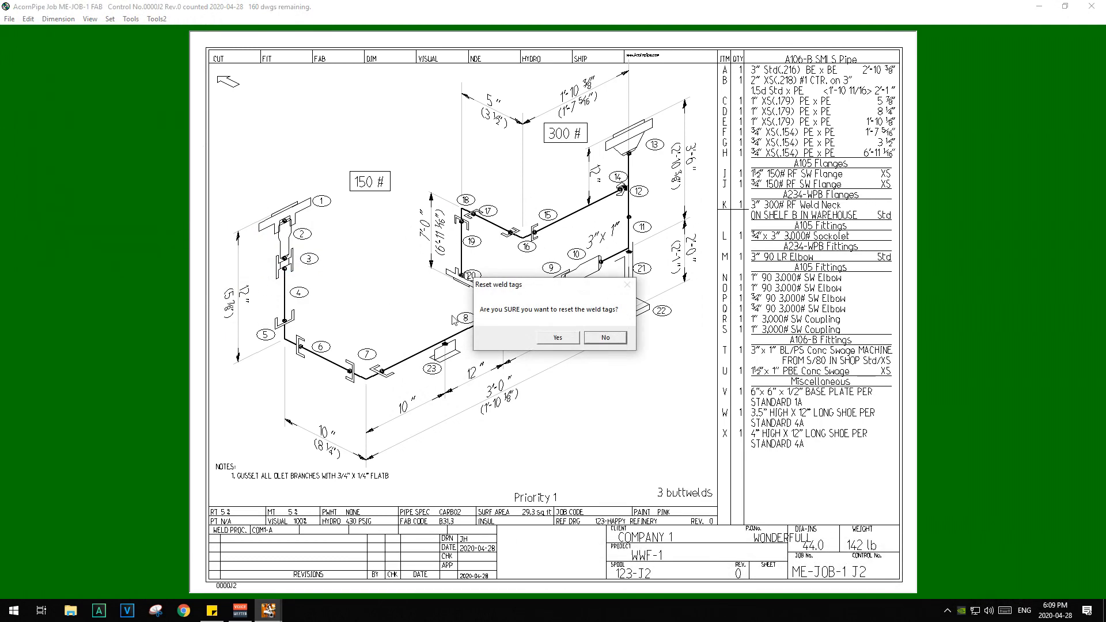
pyautogui.click(556, 338)
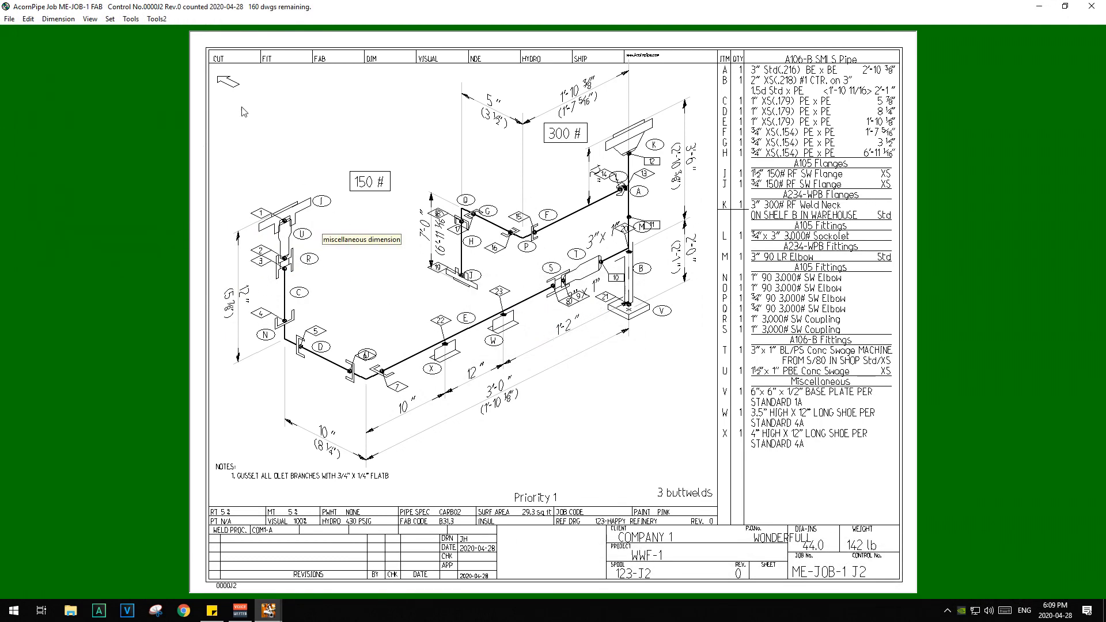
# Move the overlapping weld and item tags, including welds 1, 3, 6, 9, 17 and 19, clear of the piping and resave the drawing.
pyautogui.click(140, 22)
pyautogui.click(144, 33)
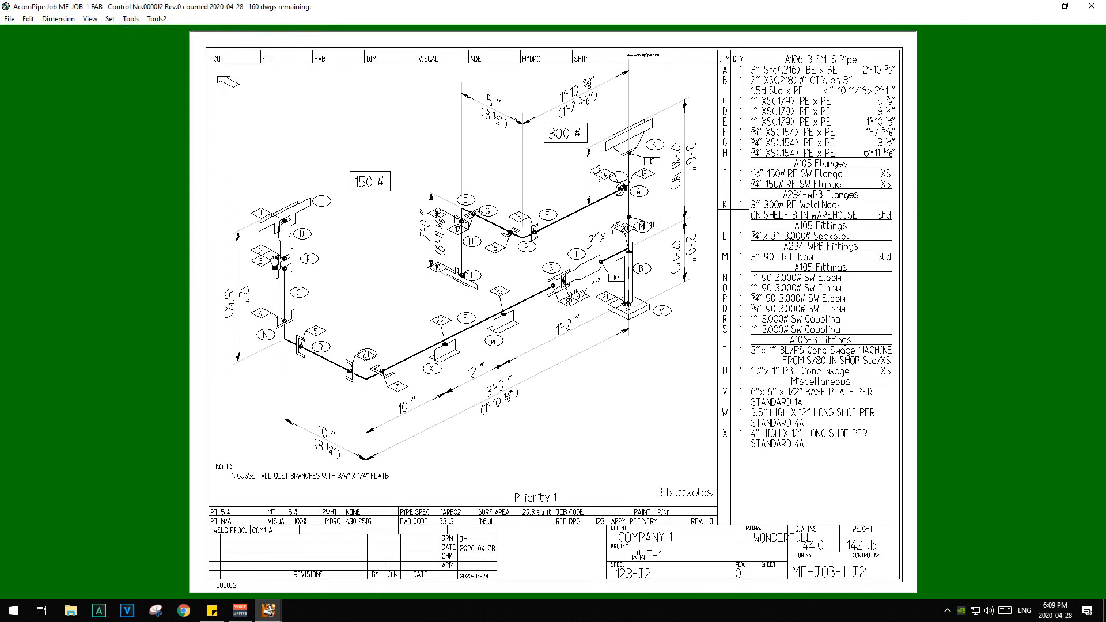
pyautogui.click(263, 279)
pyautogui.moveTo(259, 214); pyautogui.dragTo(328, 221)
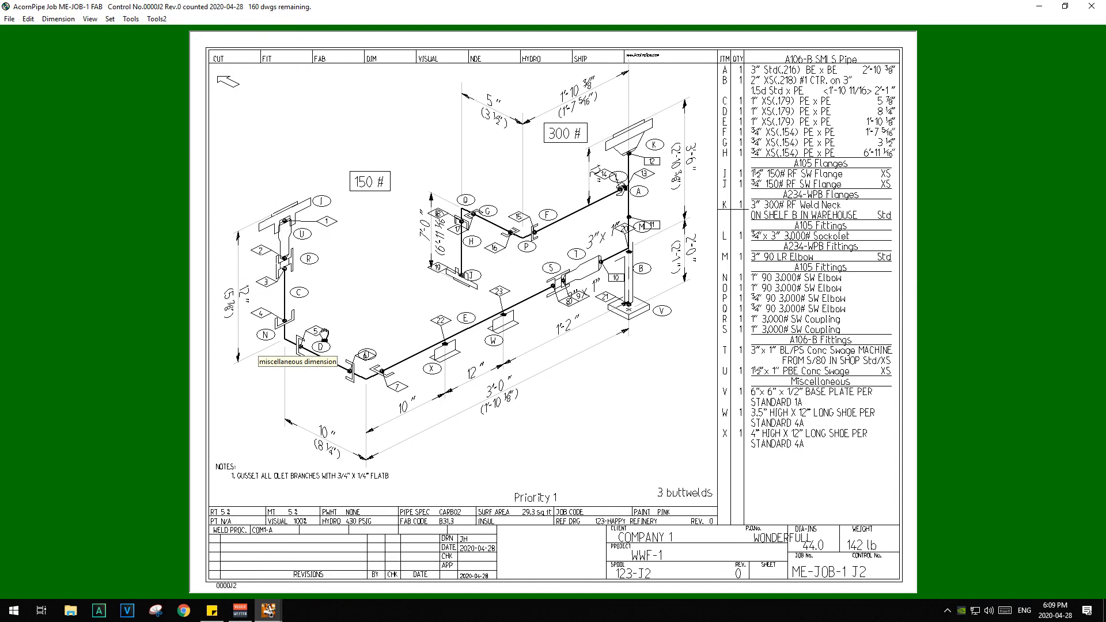
pyautogui.moveTo(370, 351); pyautogui.dragTo(361, 326)
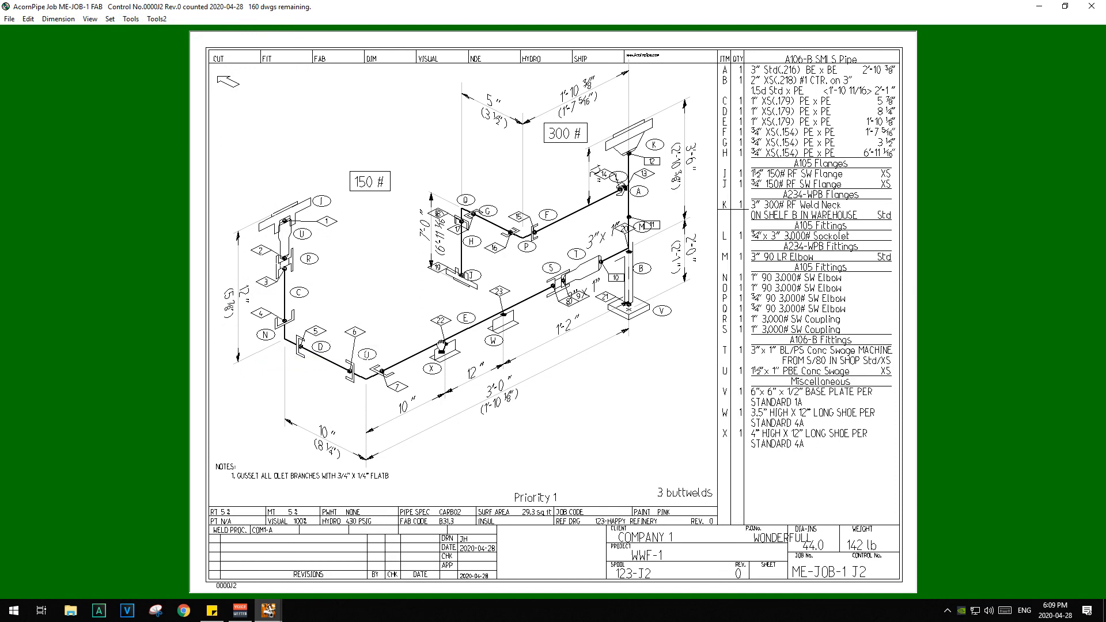
pyautogui.moveTo(563, 314); pyautogui.dragTo(566, 252)
pyautogui.moveTo(458, 230); pyautogui.dragTo(482, 186)
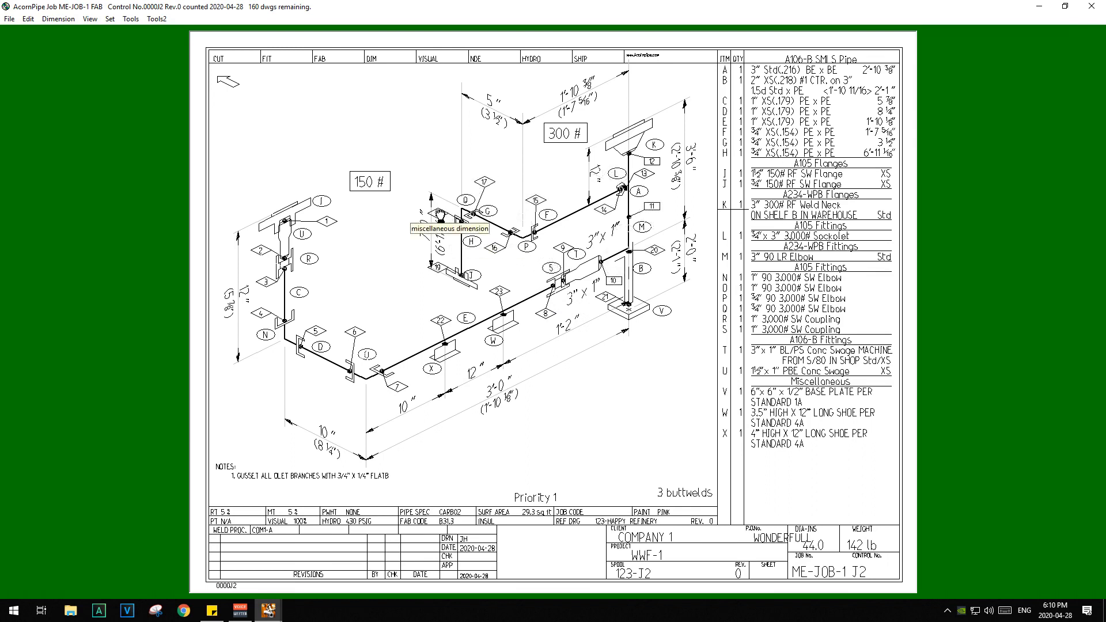
pyautogui.moveTo(437, 267)
pyautogui.mouseDown()
pyautogui.moveTo(479, 260)
pyautogui.moveTo(484, 277)
pyautogui.moveTo(440, 286)
pyautogui.mouseUp()
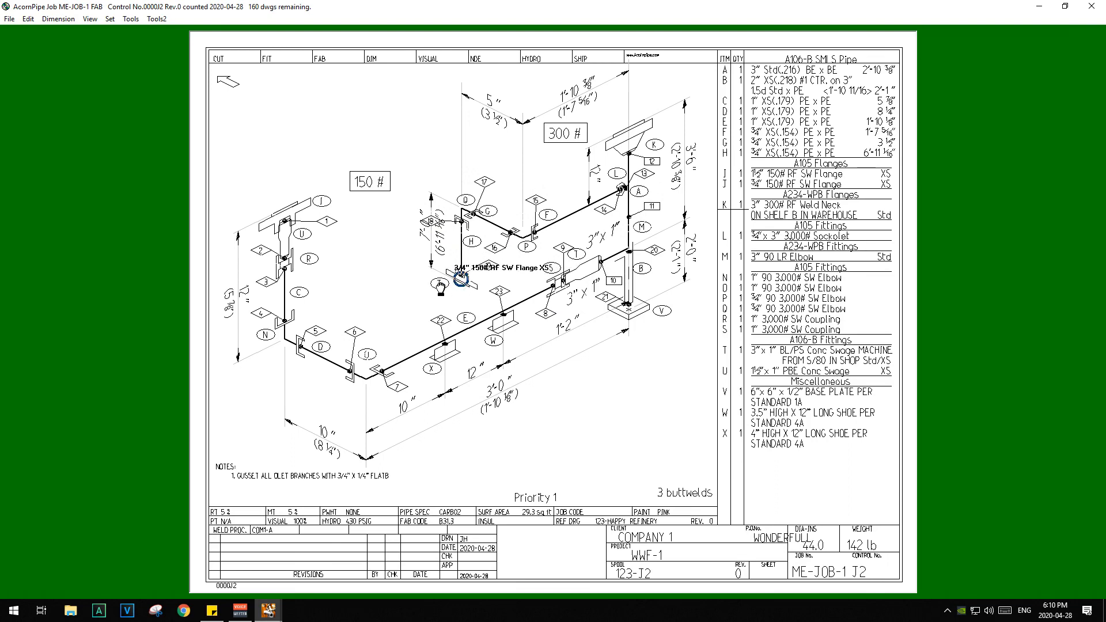
pyautogui.click(10, 20)
pyautogui.click(36, 58)
# Move the 7'-0" dimension farther from pipe H and shift the 150 # note over to sit above flange I.
pyautogui.moveTo(432, 194); pyautogui.dragTo(413, 188)
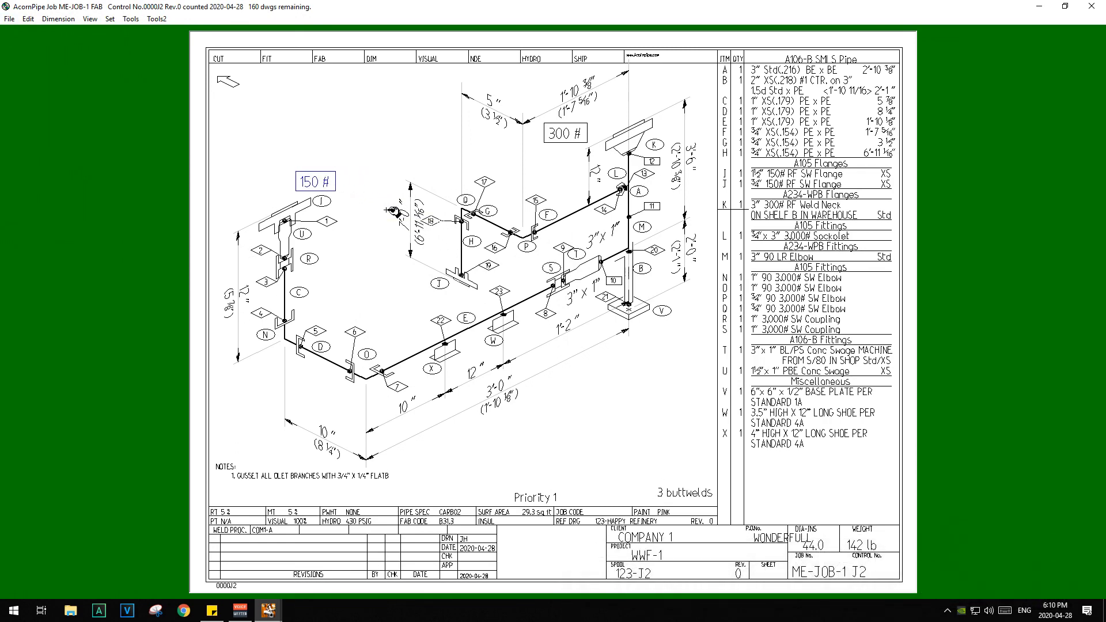
pyautogui.press('Left')
pyautogui.press('Left')
pyautogui.press('Left')
pyautogui.press('Left')
pyautogui.press('Left')
pyautogui.press('Left')
pyautogui.press('Left')
pyautogui.press('Left')
pyautogui.press('Left')
pyautogui.press('Escape')
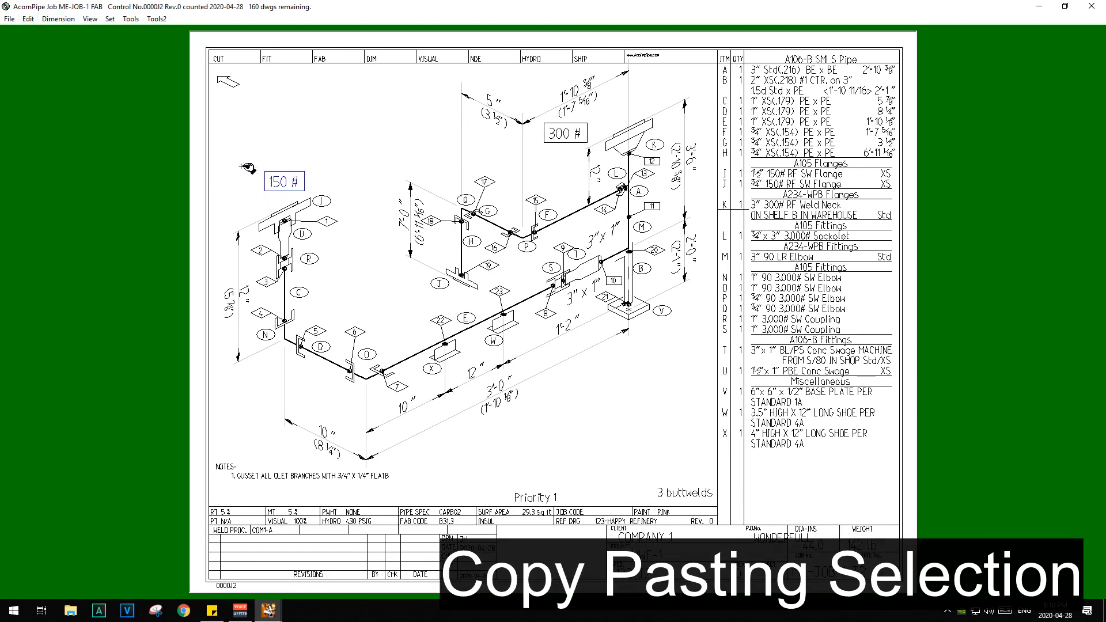
# Copy the 150 # note and paste the copy beside the 3/4" flange at the lower end of pipe H.
pyautogui.click(29, 21)
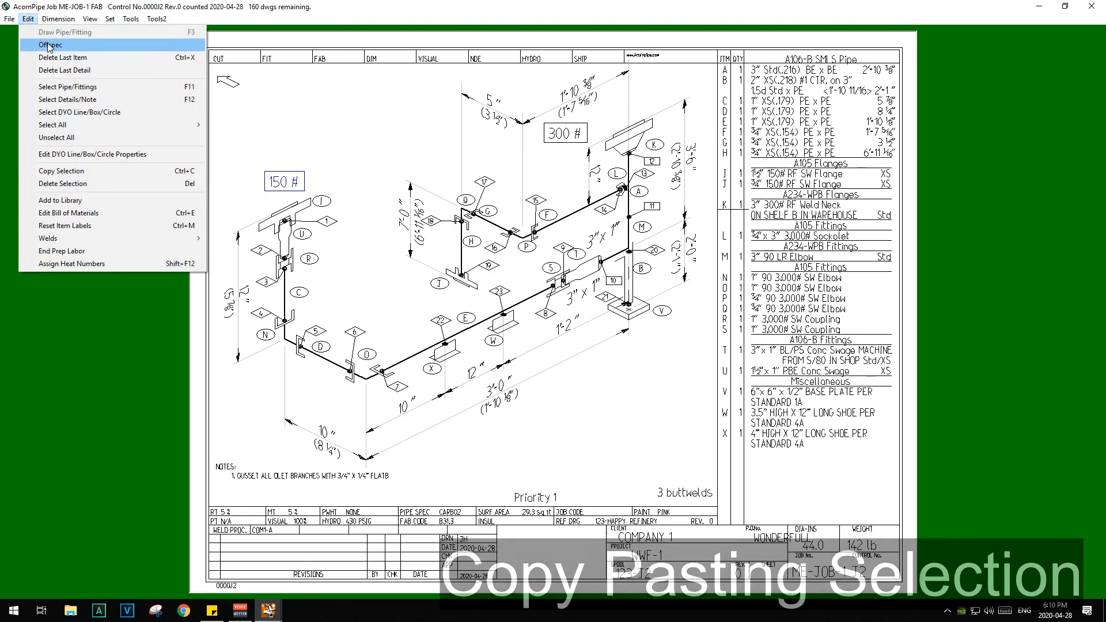
pyautogui.click(66, 176)
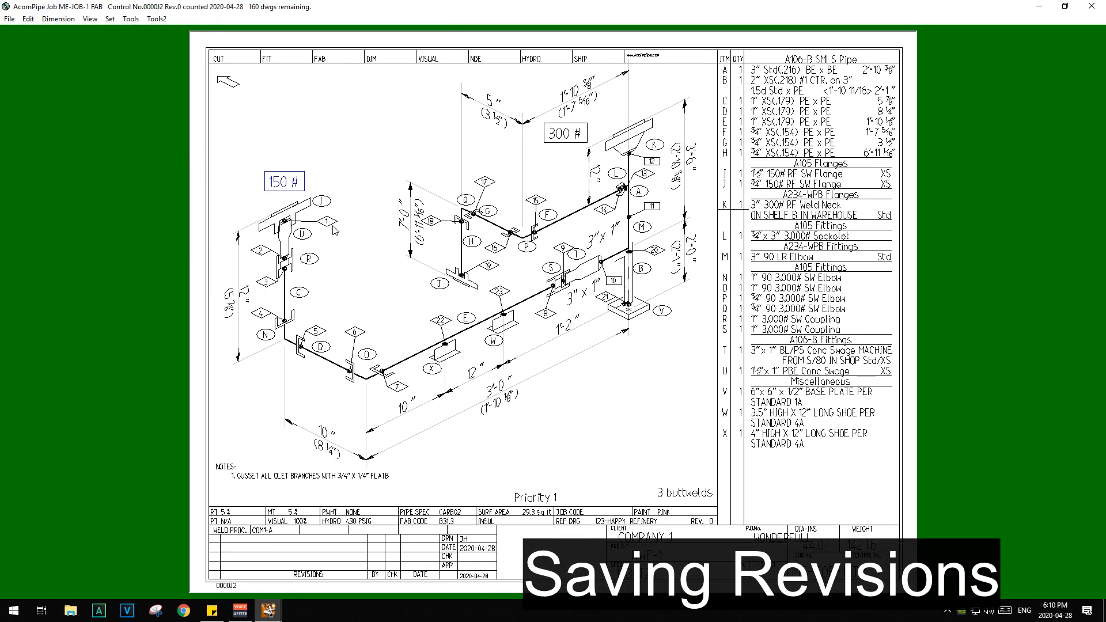
pyautogui.rightClick(397, 290)
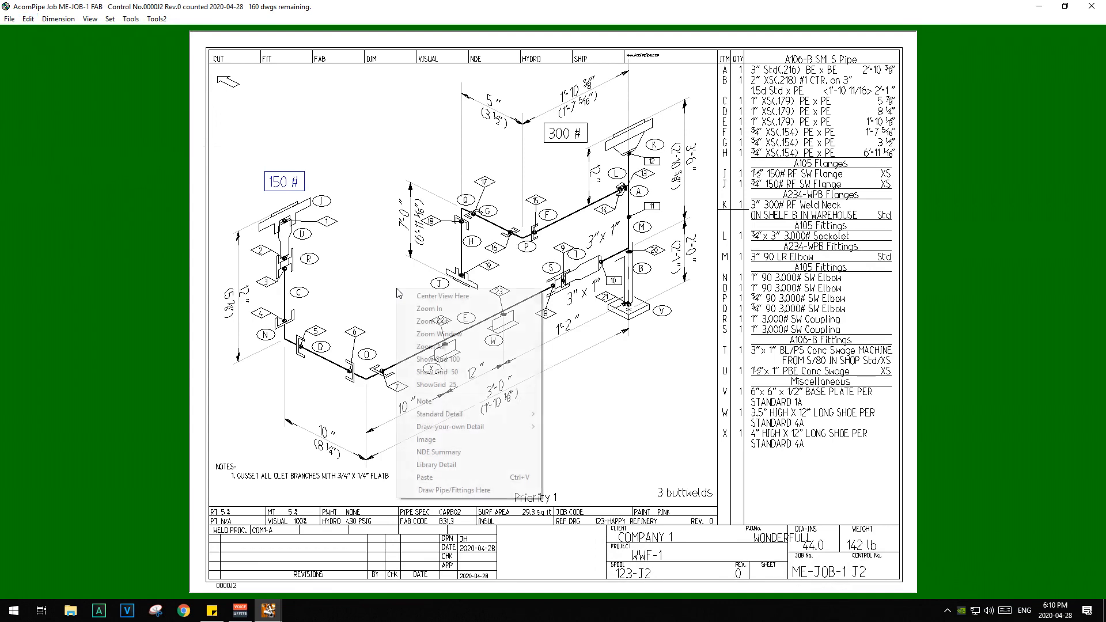
pyautogui.click(445, 477)
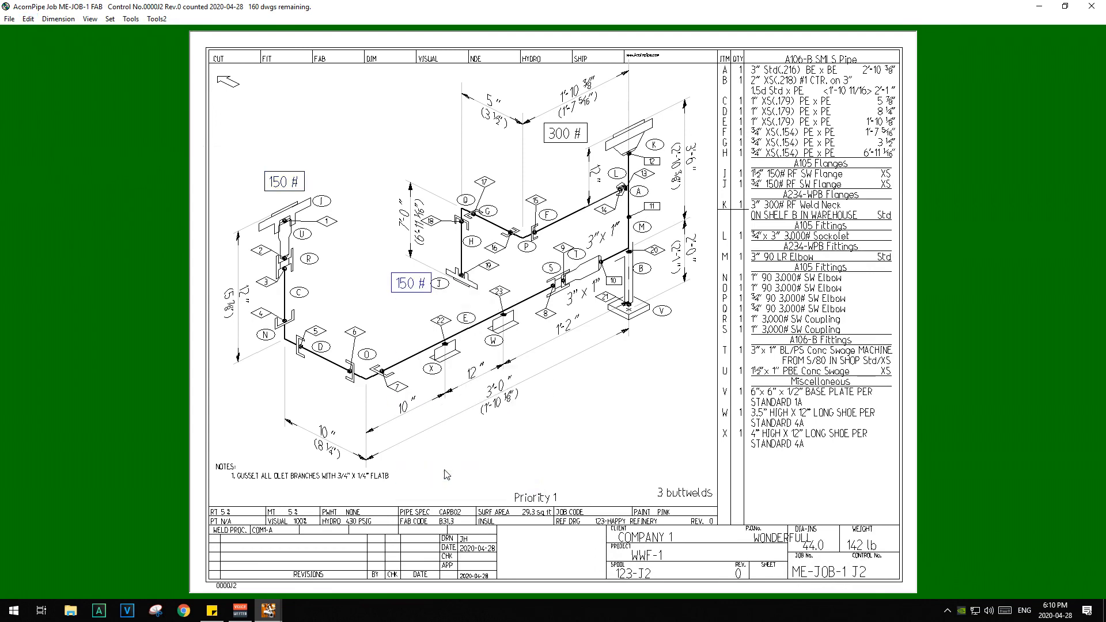
# Move the item tag of the 3/4" flange J clear of the pasted 150 # note and resave the drawing.
pyautogui.click(131, 18)
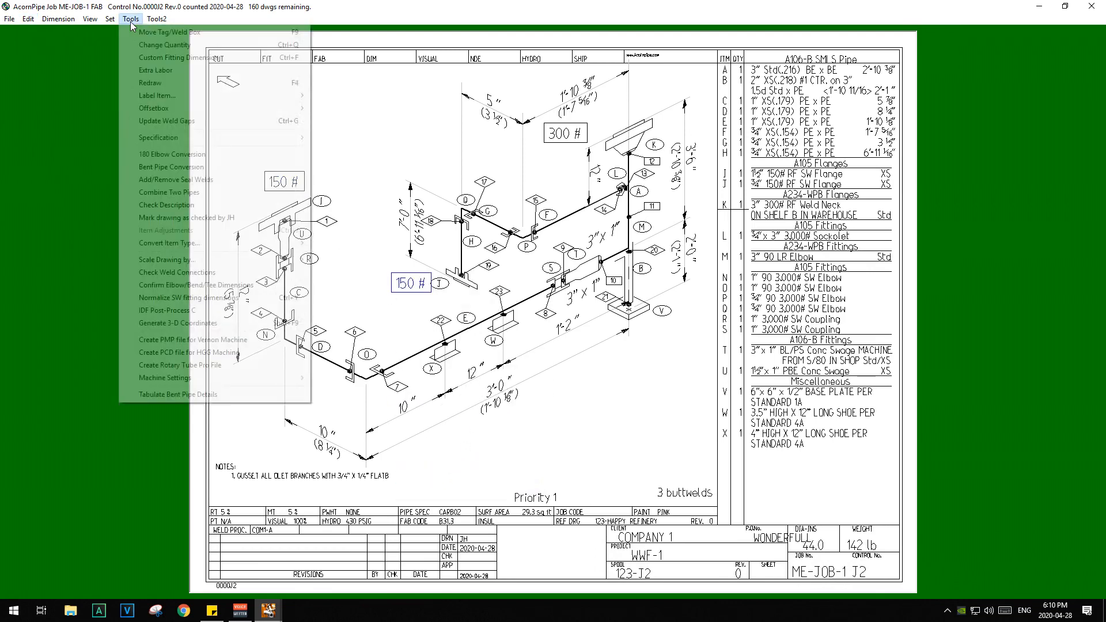
pyautogui.click(144, 33)
pyautogui.moveTo(438, 285); pyautogui.dragTo(445, 287)
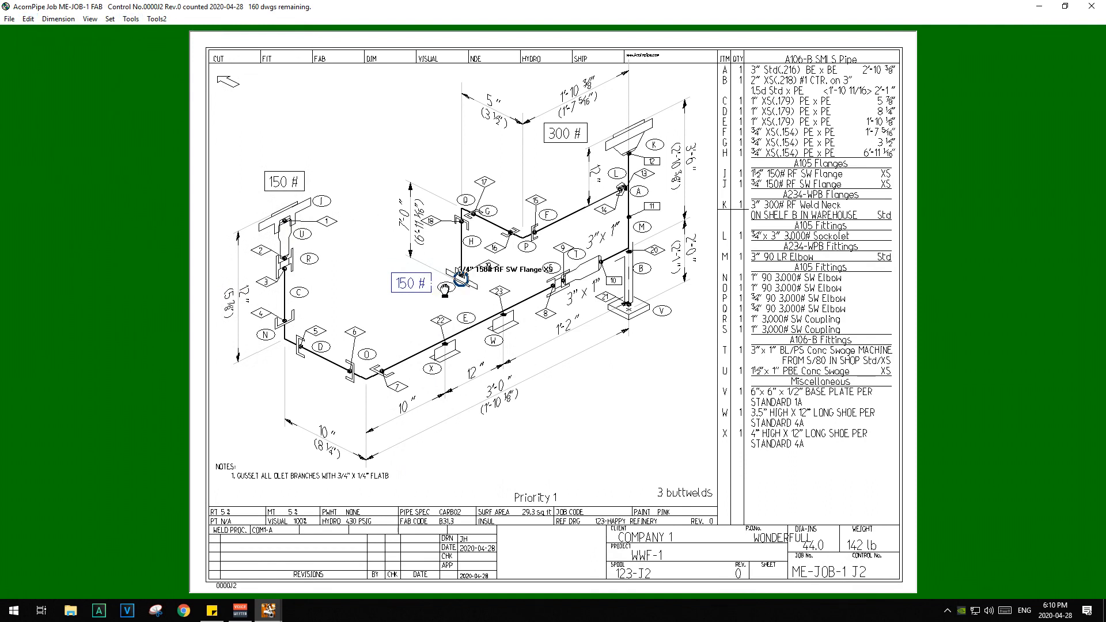
pyautogui.click(10, 20)
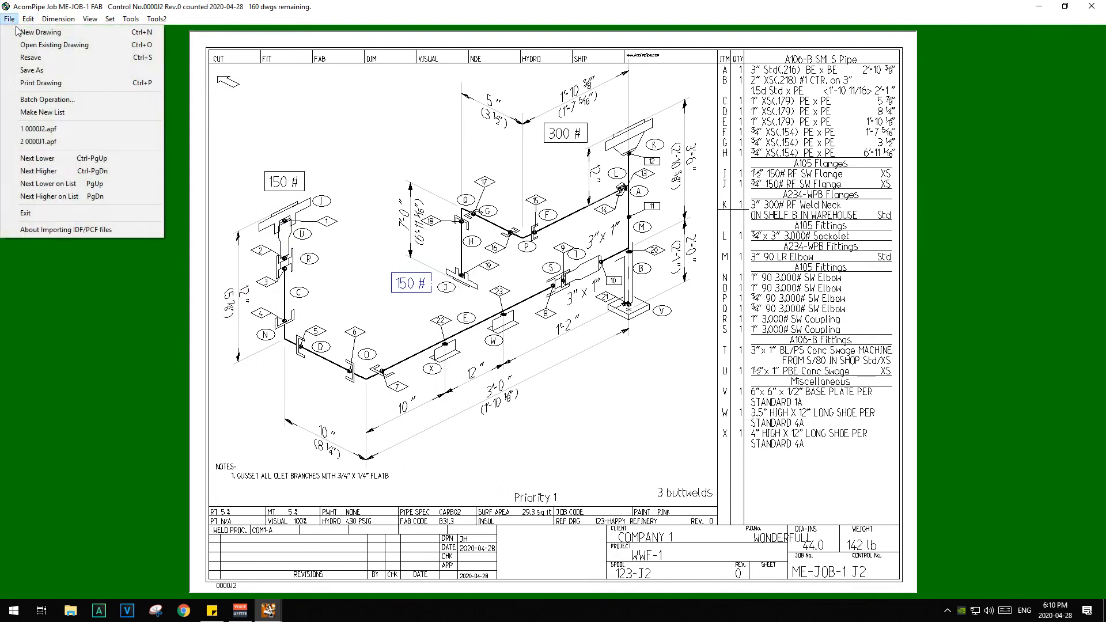
pyautogui.click(35, 58)
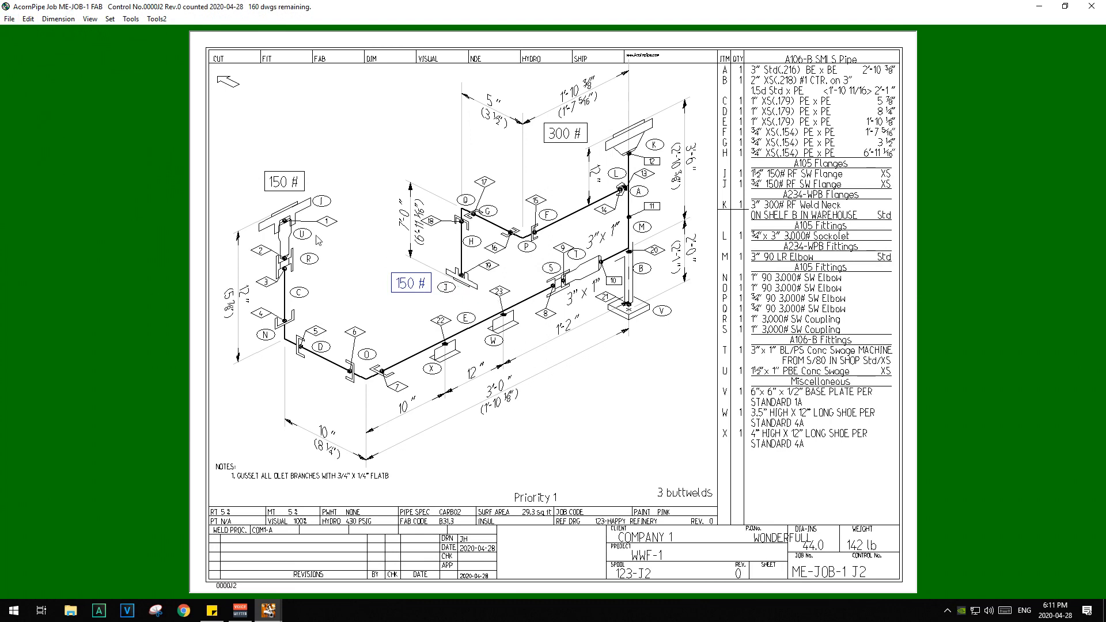
# Start a new revision for the drawing through Save As, with the description "MADE IT EVEN BETTER !".
pyautogui.click(27, 19)
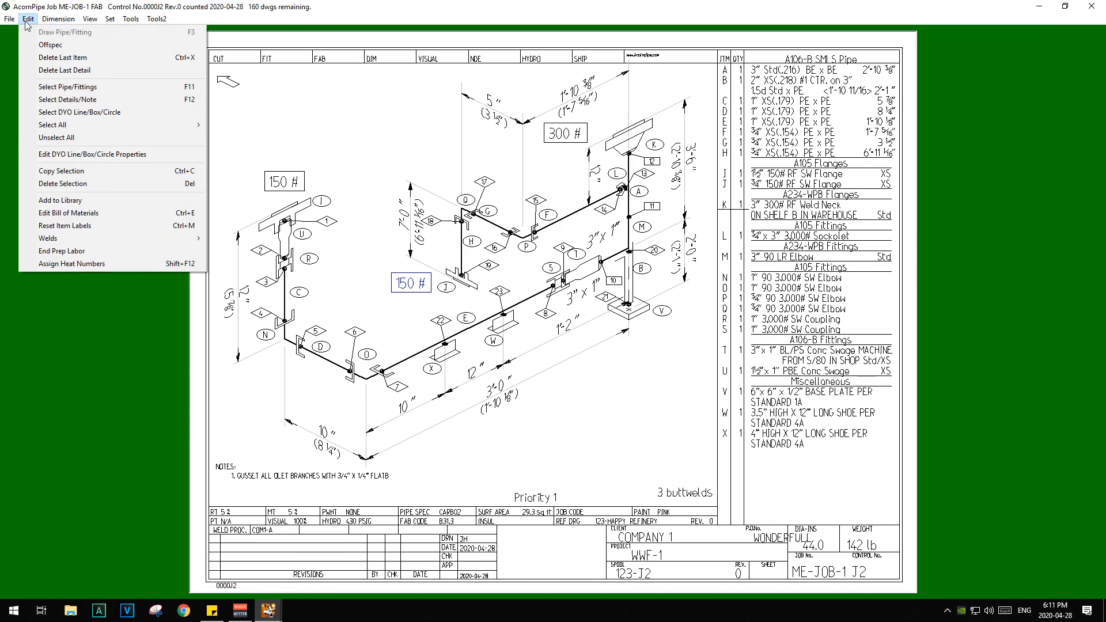
pyautogui.moveTo(9, 19)
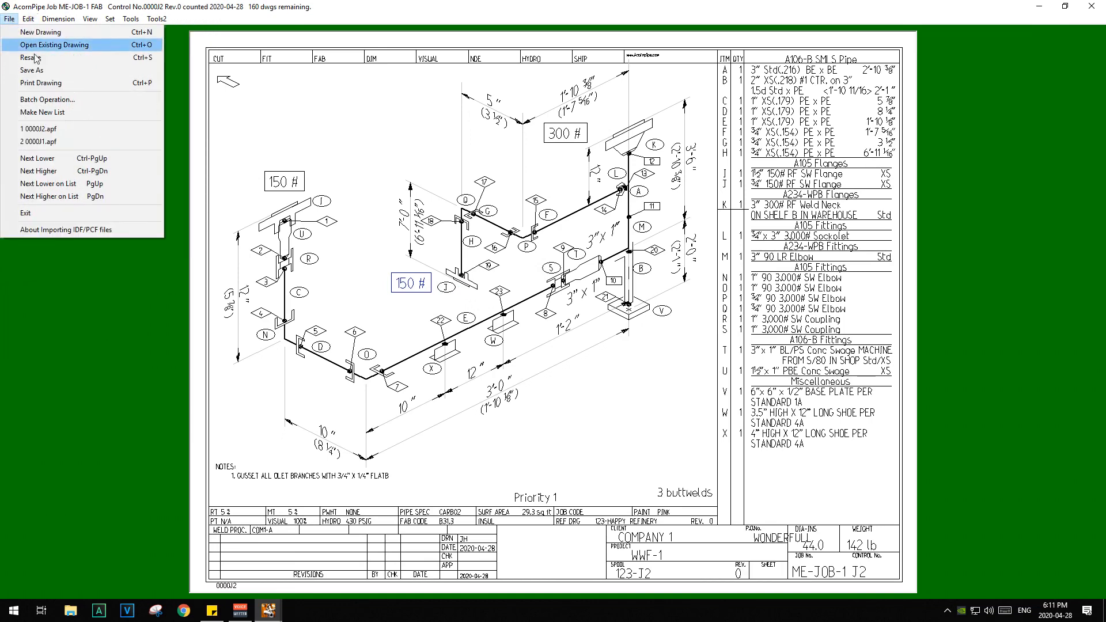
pyautogui.click(49, 70)
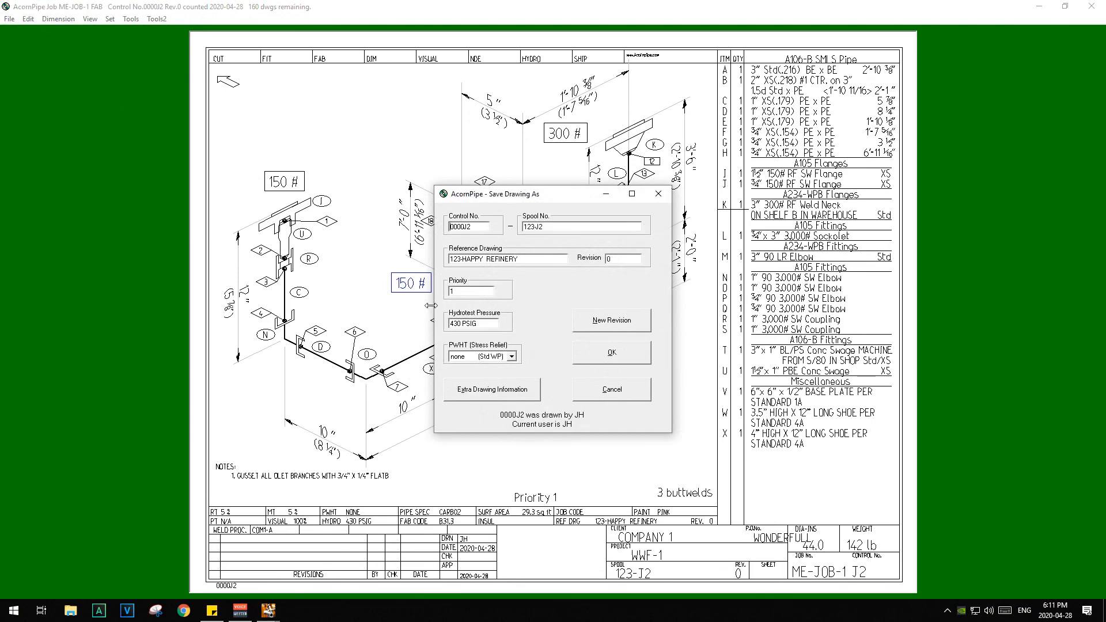
pyautogui.click(616, 324)
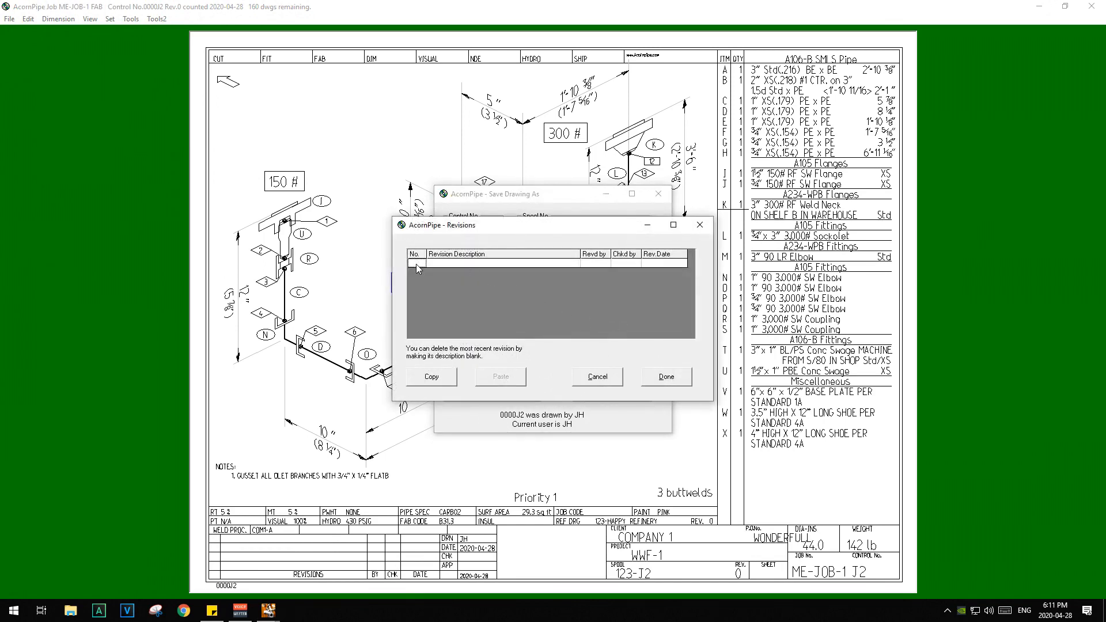
pyautogui.click(455, 263)
pyautogui.write('MADE IT EVEN BETTER !')
# Enter ME as reviser and HIM as checker for the revision, accept it and save the drawing.
pyautogui.click(592, 265)
pyautogui.write('ME')
pyautogui.click(625, 265)
pyautogui.write('HIM')
pyautogui.click(671, 373)
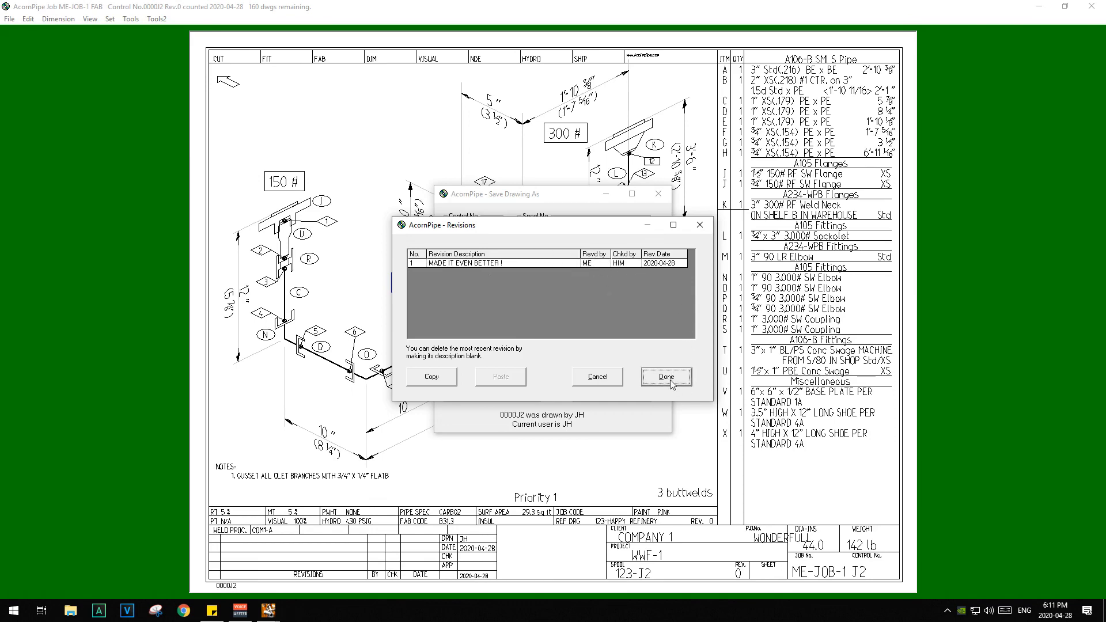
pyautogui.click(669, 378)
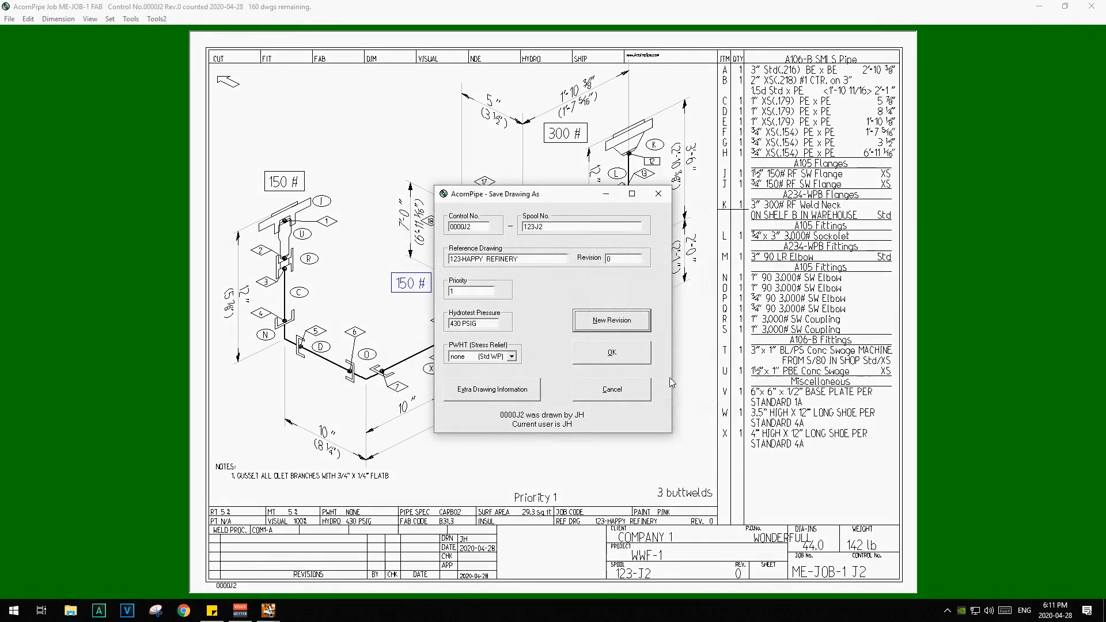
pyautogui.click(639, 350)
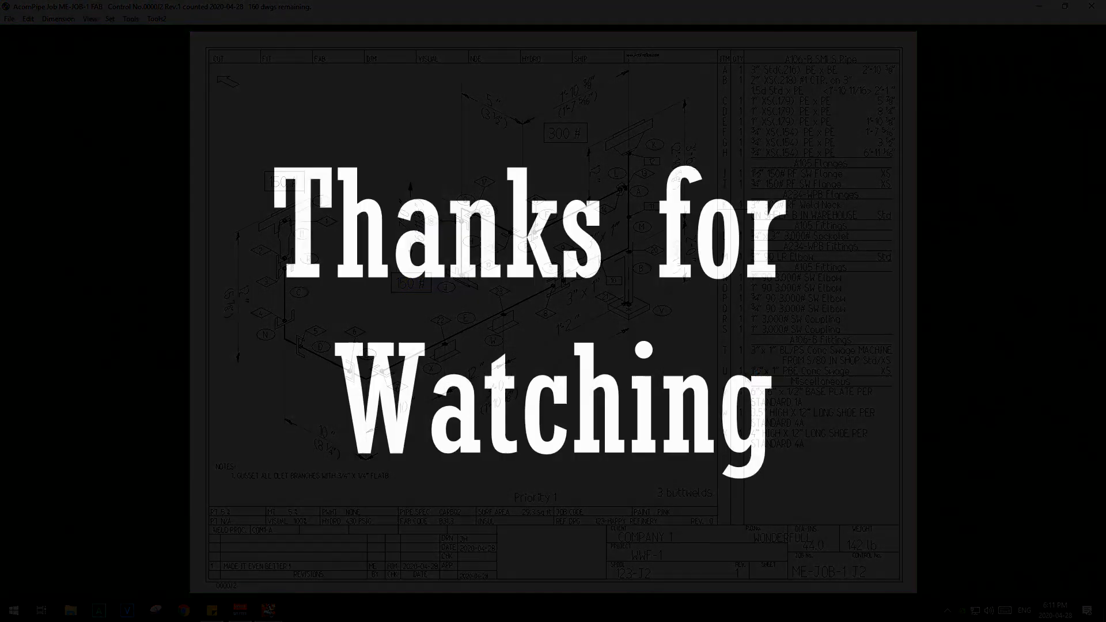